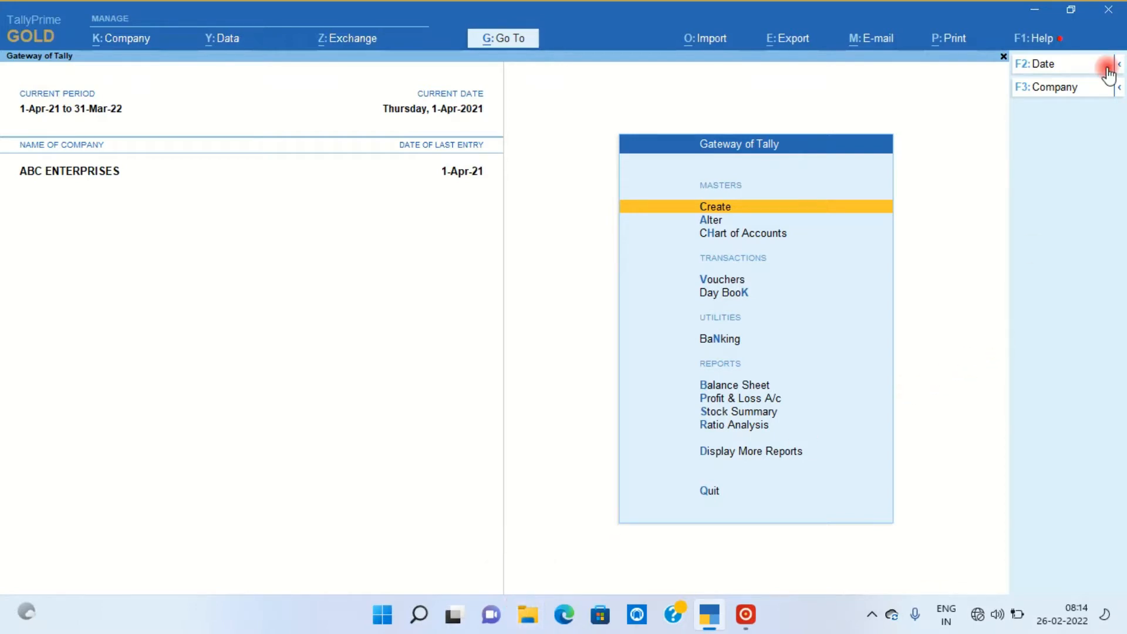
Step: Start creating a new company and name it AV PUBLIC SCHOOL
click(1060, 88)
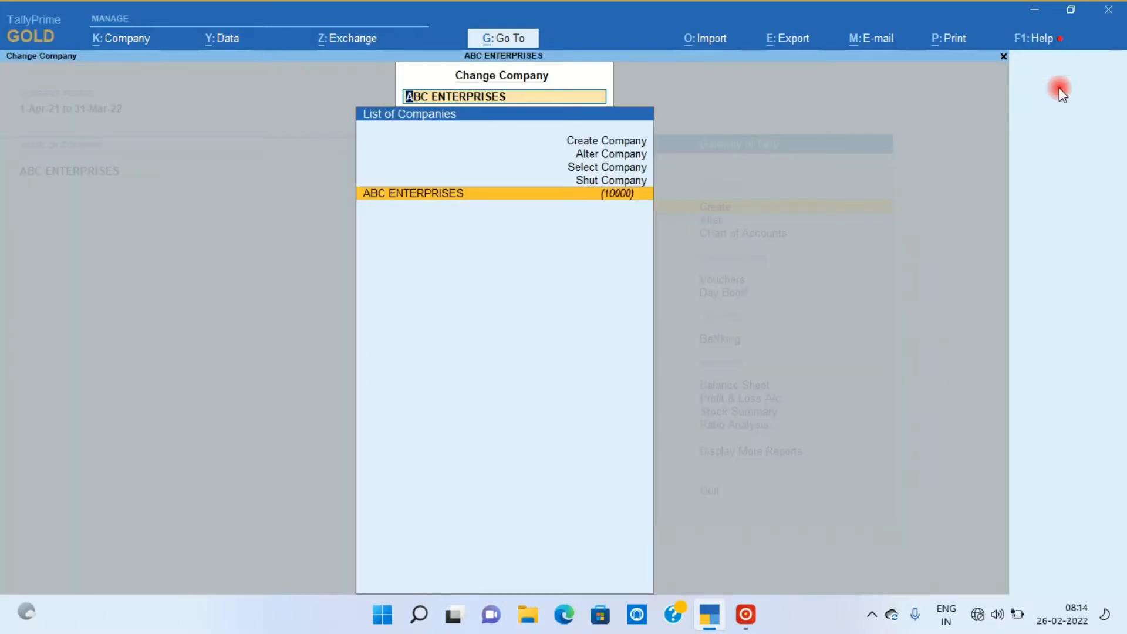
key(Up)
key(Up)
key(Up)
key(Up)
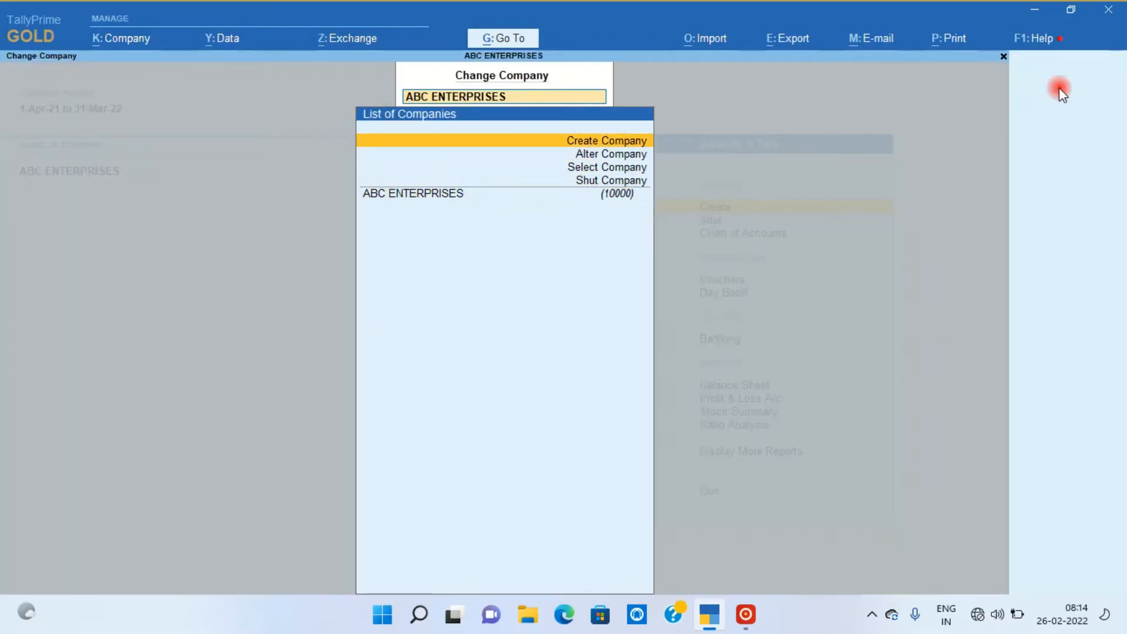
key(Return)
text(A)
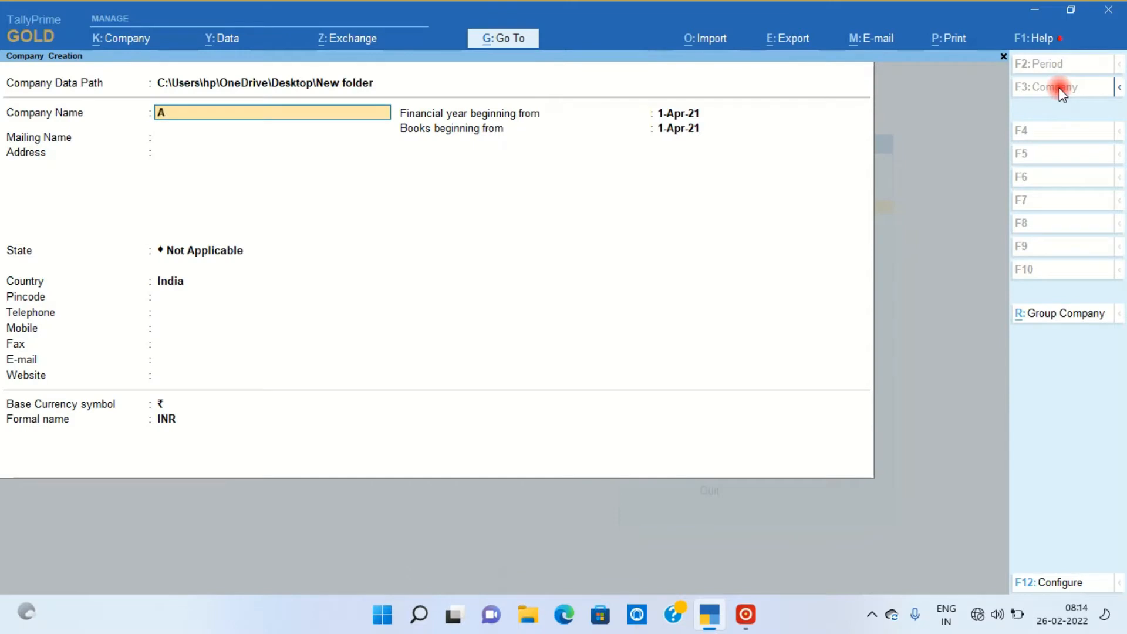
text(V PUBLIC SCHOOL)
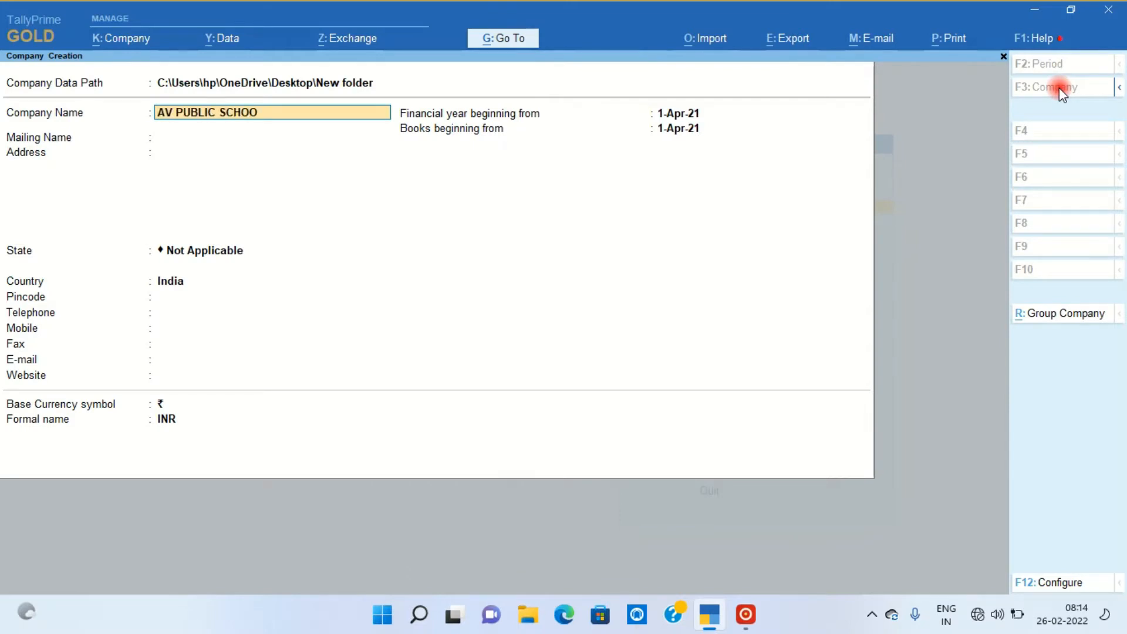
Step: Keep the default mailing name, enter the company's postal address and set its state to Haryana
key(Return)
text(BEGU ROAD SIRSA)
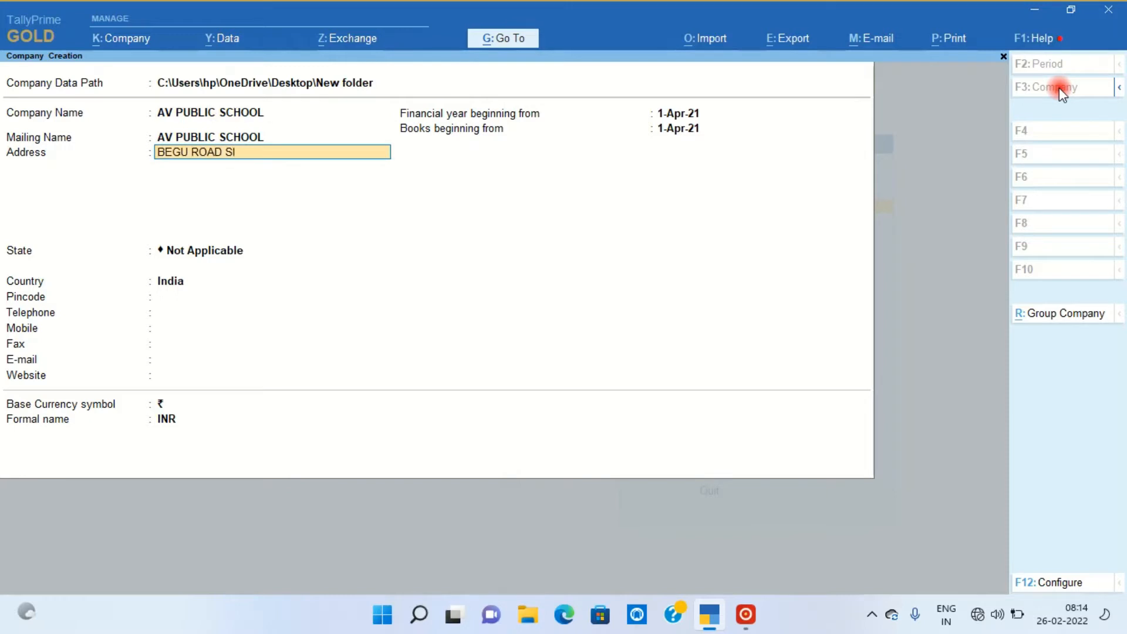
key(Return)
key(Return)
text(JH)
key(BackSpace)
key(BackSpace)
text(HA)
key(Return)
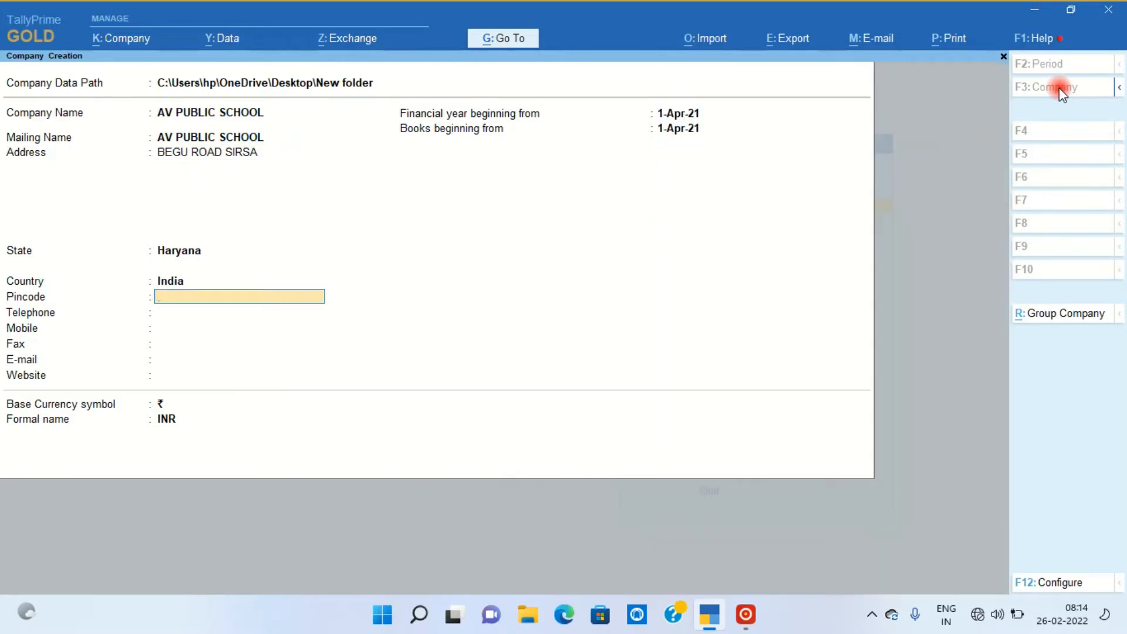
Step: Leave the contact fields blank, keep the 1-Apr-21 financial year and books dates and INR currency, and save the company
key(Return)
key(Return)
key(Return)
key(Return)
key(Return)
key(Return)
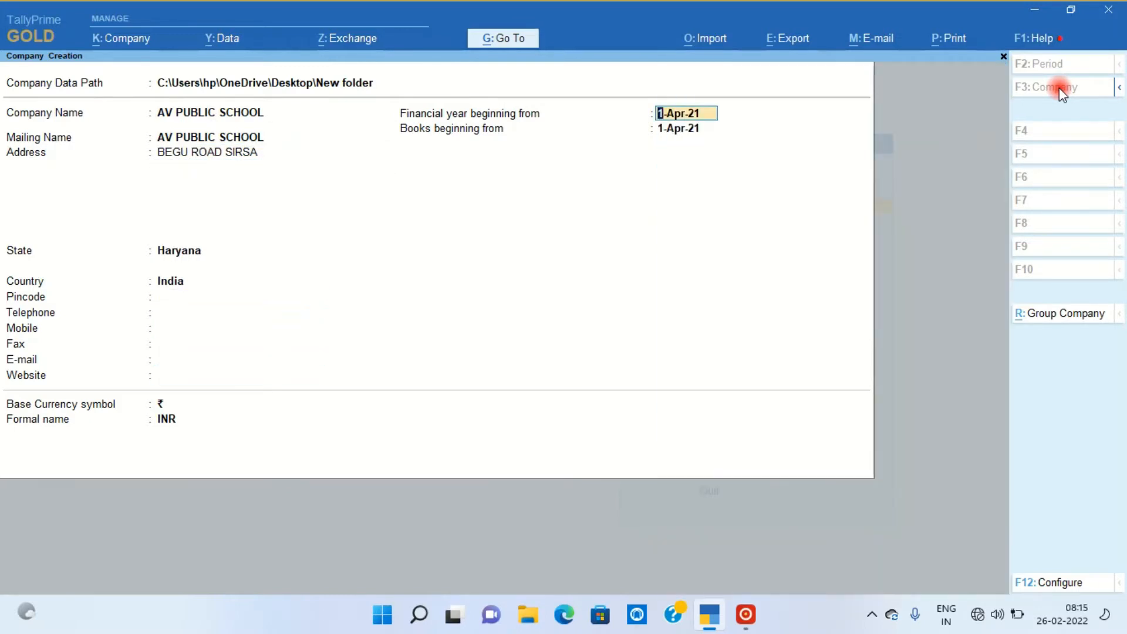
key(Return)
key(Return)
key(Return)
key(Return)
key(Return)
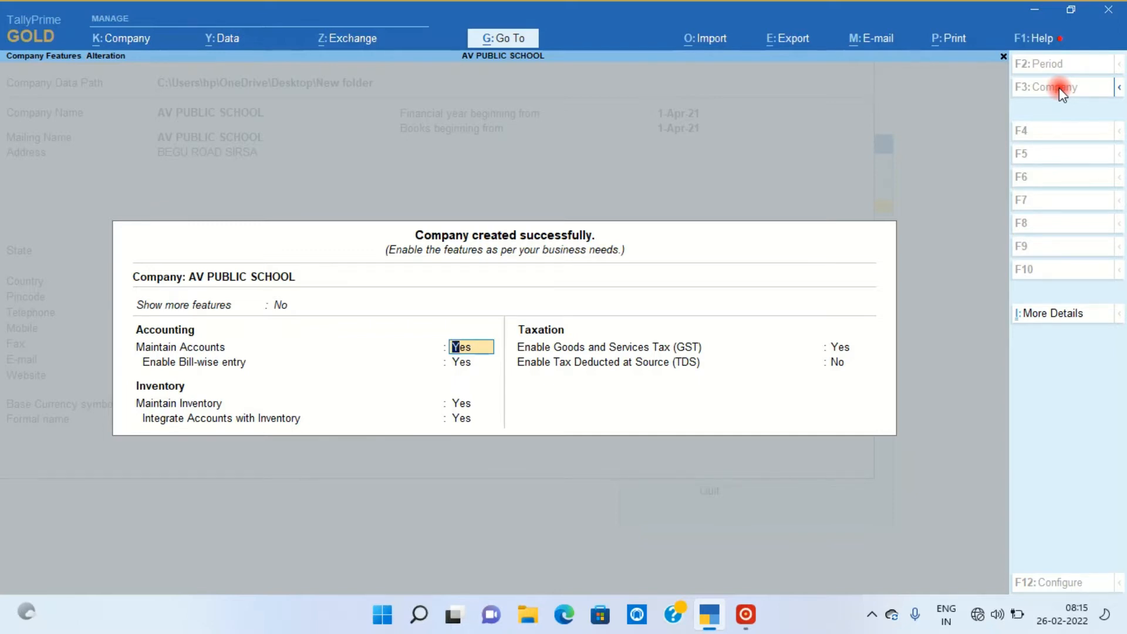
Step: Keep the company's accounting and inventory features at Yes and set Enable Goods and Services Tax (GST) to No
key(Return)
key(Return)
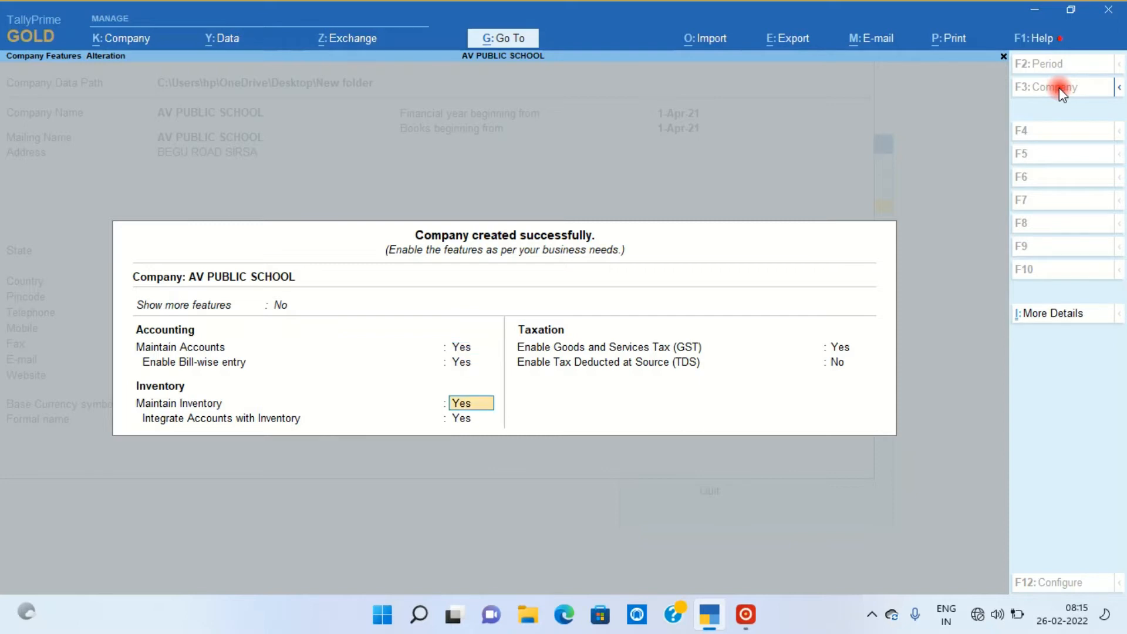
key(Return)
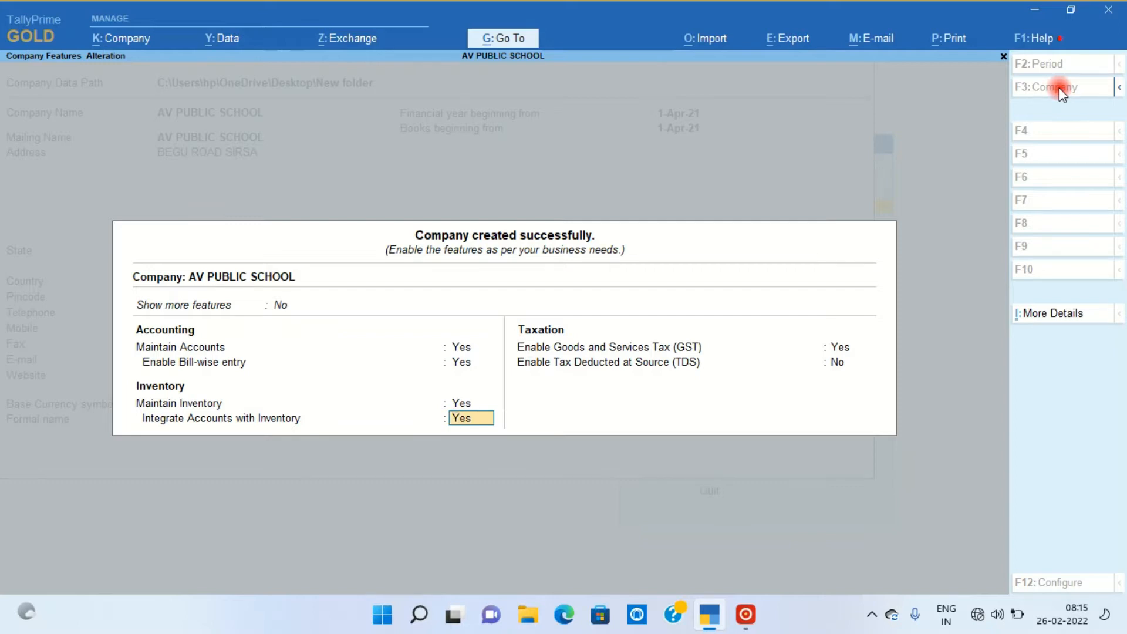
key(Return)
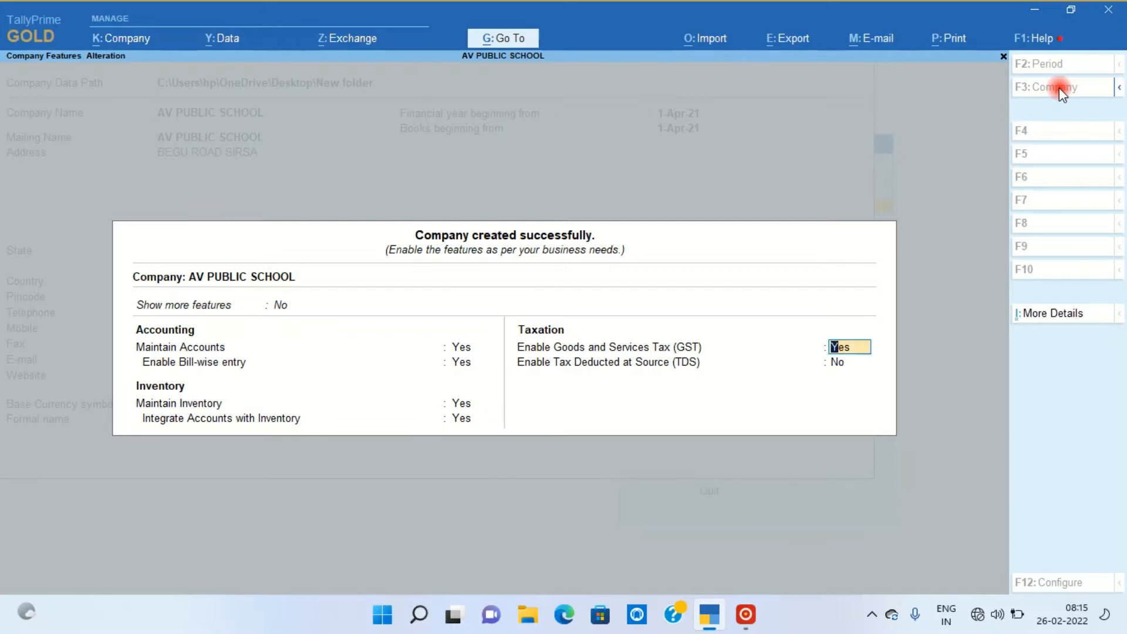
text(n)
key(Return)
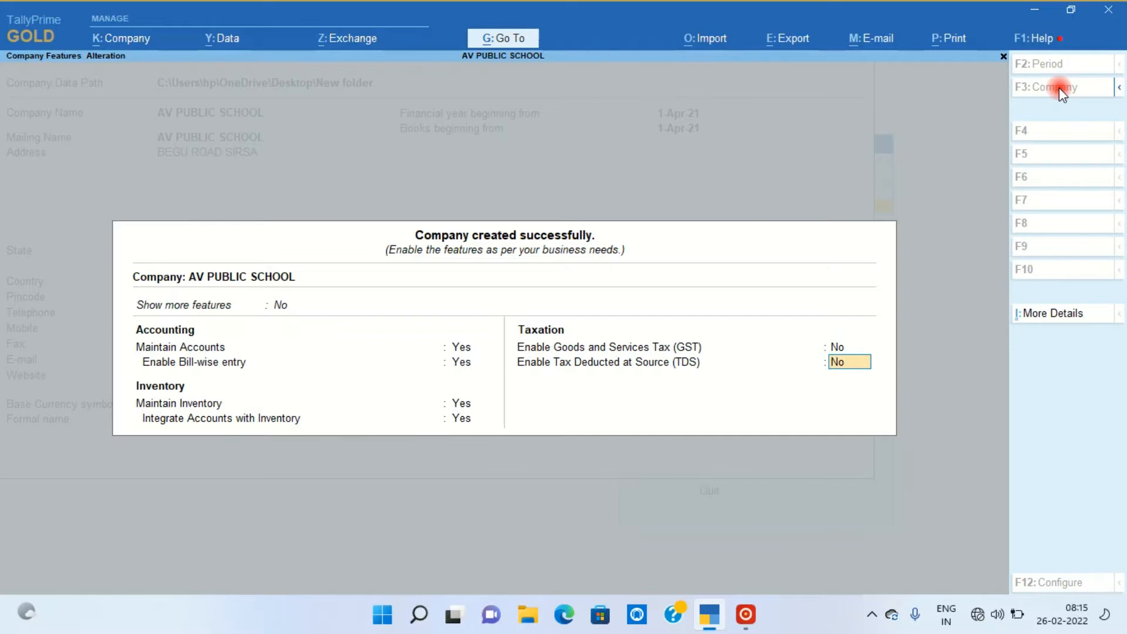
Step: Enable TDS, enter the TAN in both TAN fields and keep the deductor type as Company
text(y)
key(Return)
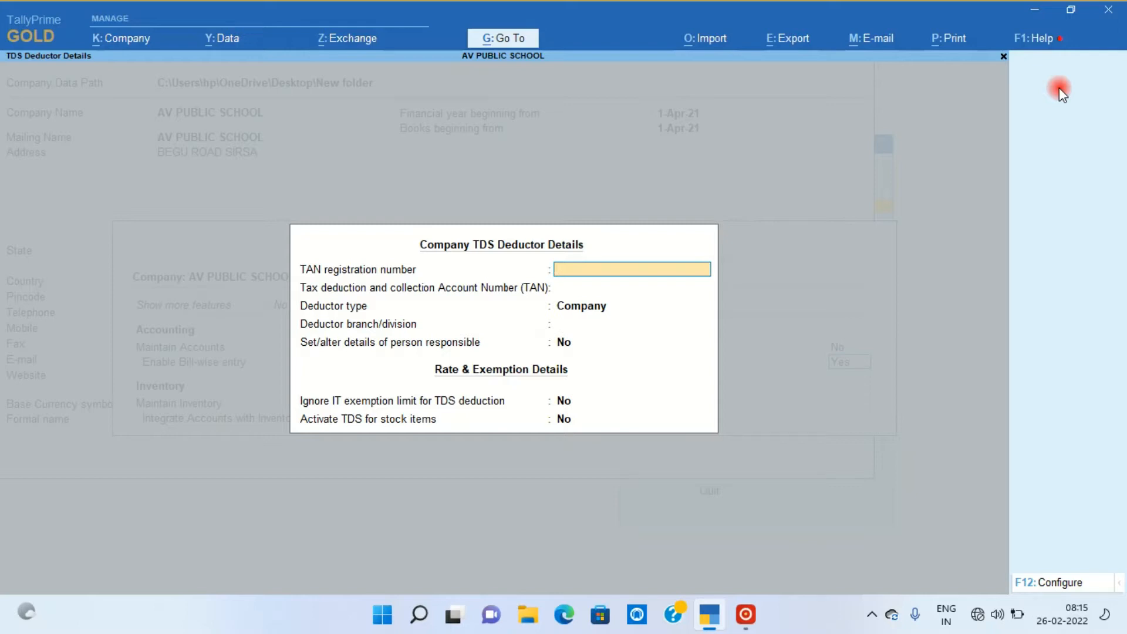
text(RTKS11111G)
key(Return)
text(RTKS11111G)
key(Return)
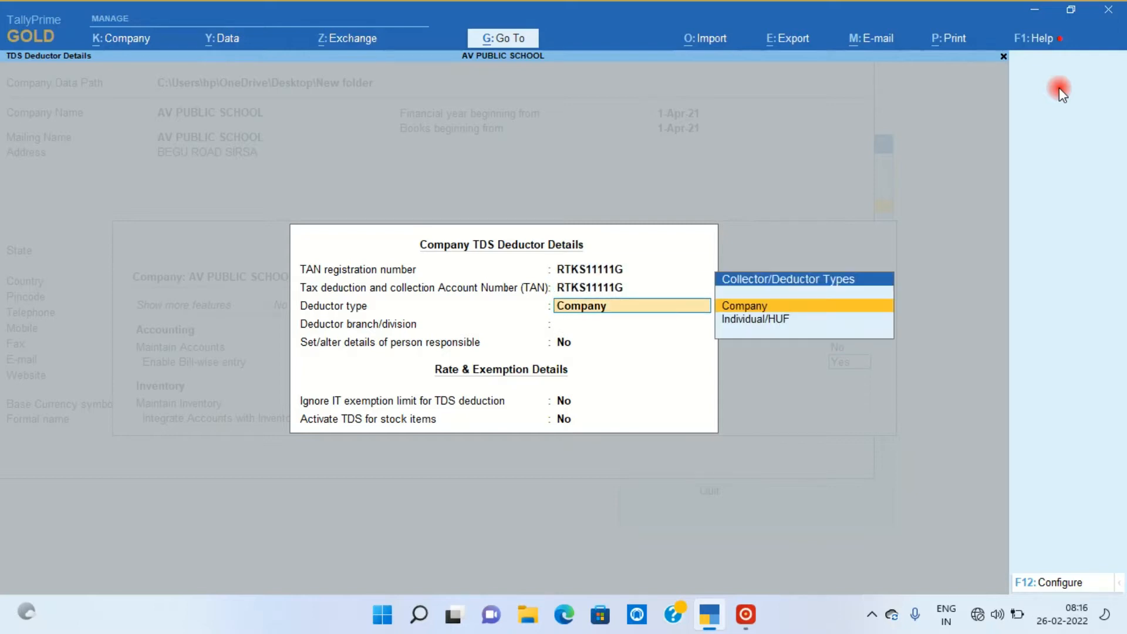
key(Return)
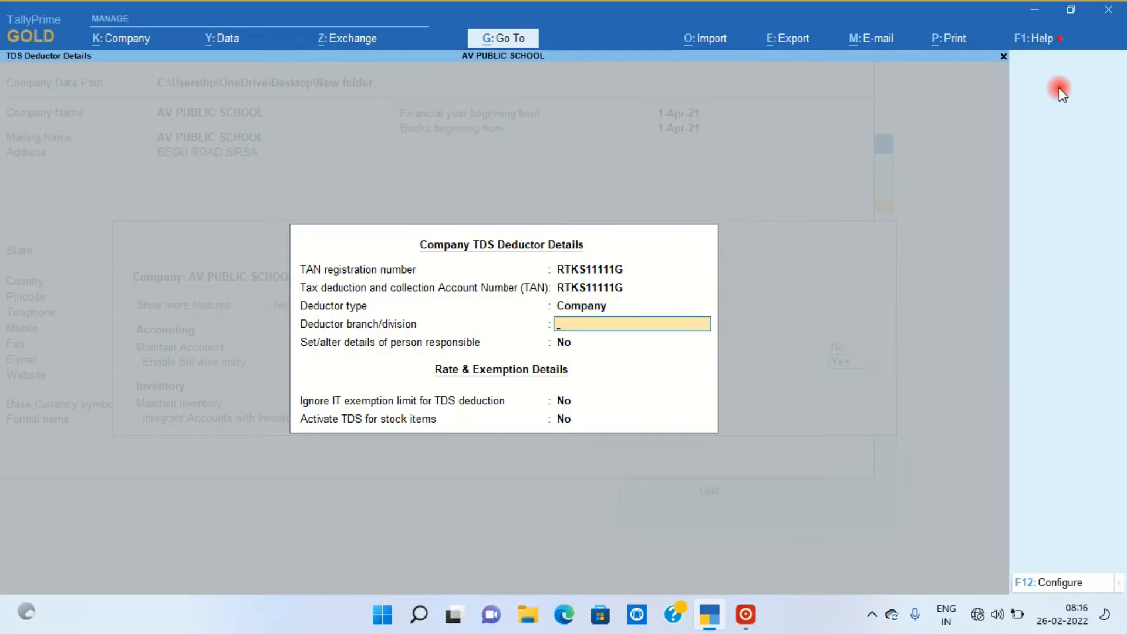
Step: Set the deductor branch/division to AV PBULIC SCHOOL and choose Yes for setting the details of the person responsible
text(AV PBULIC SCHOOL)
key(Return)
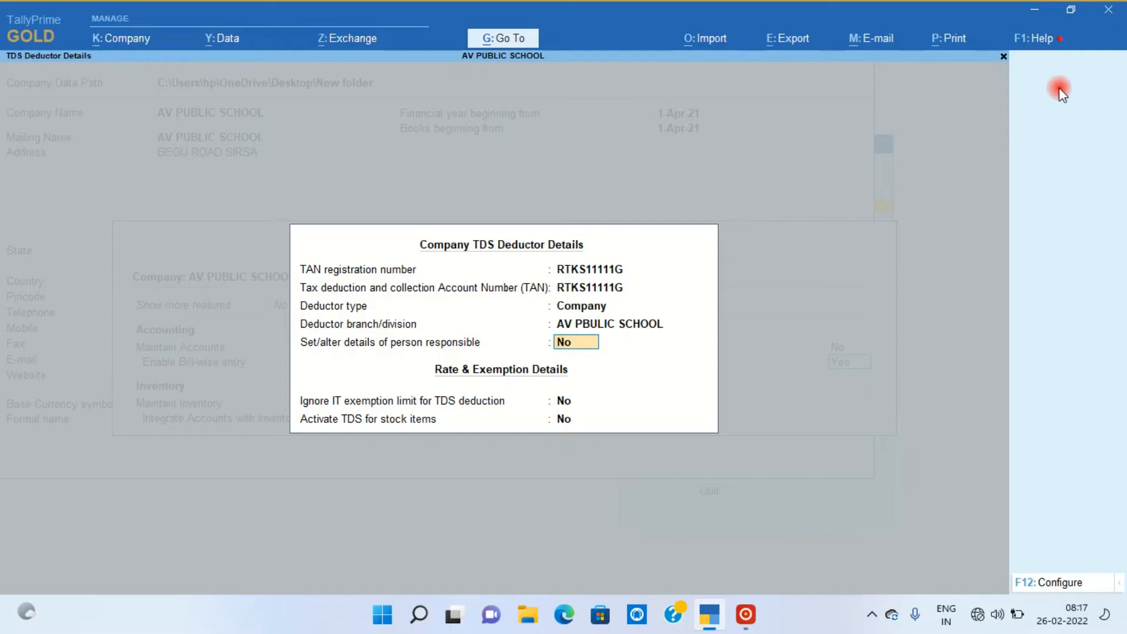
text(Y)
key(Return)
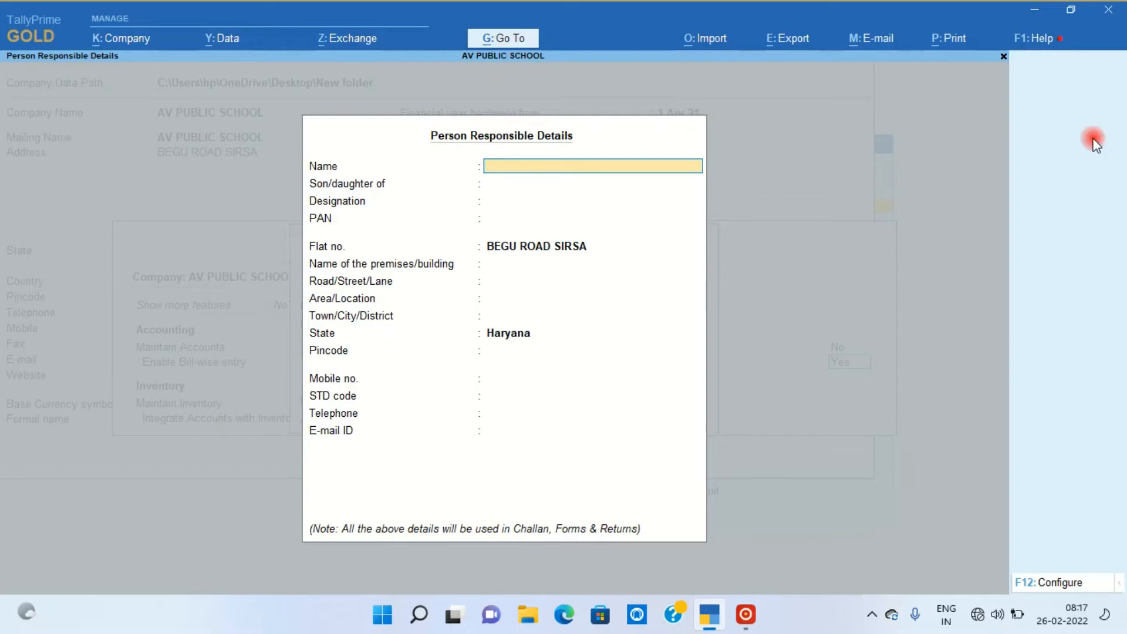
Step: Enter the responsible person's name and parent's name, and set the designation to PARTNER
text(AKASH)
key(Return)
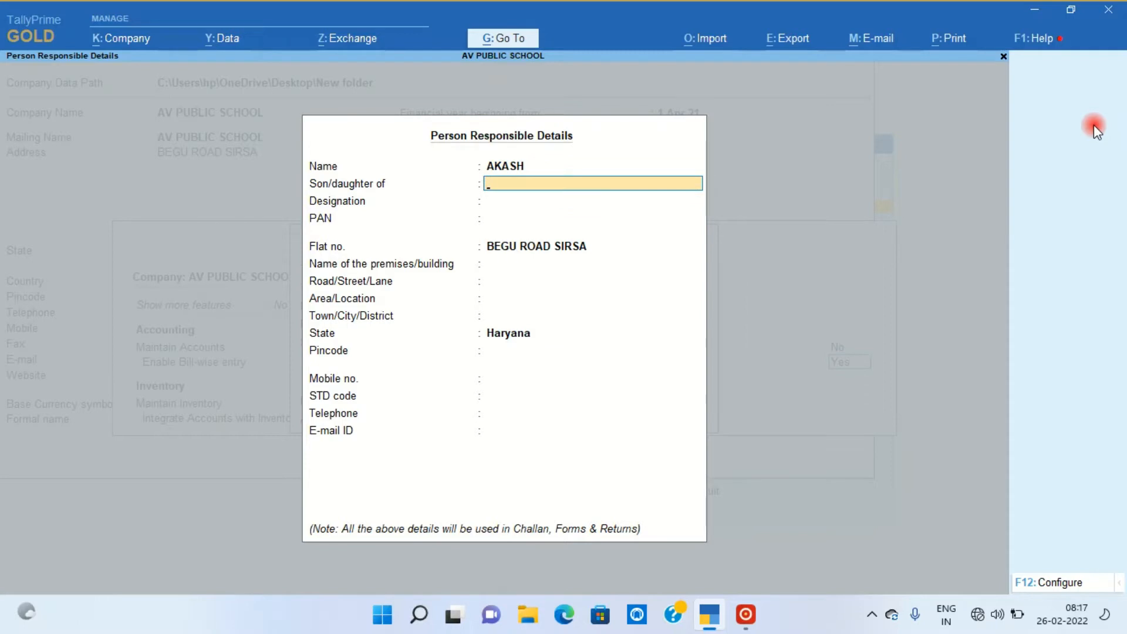
text(VIJAY)
key(Return)
text(PARTNER)
key(Return)
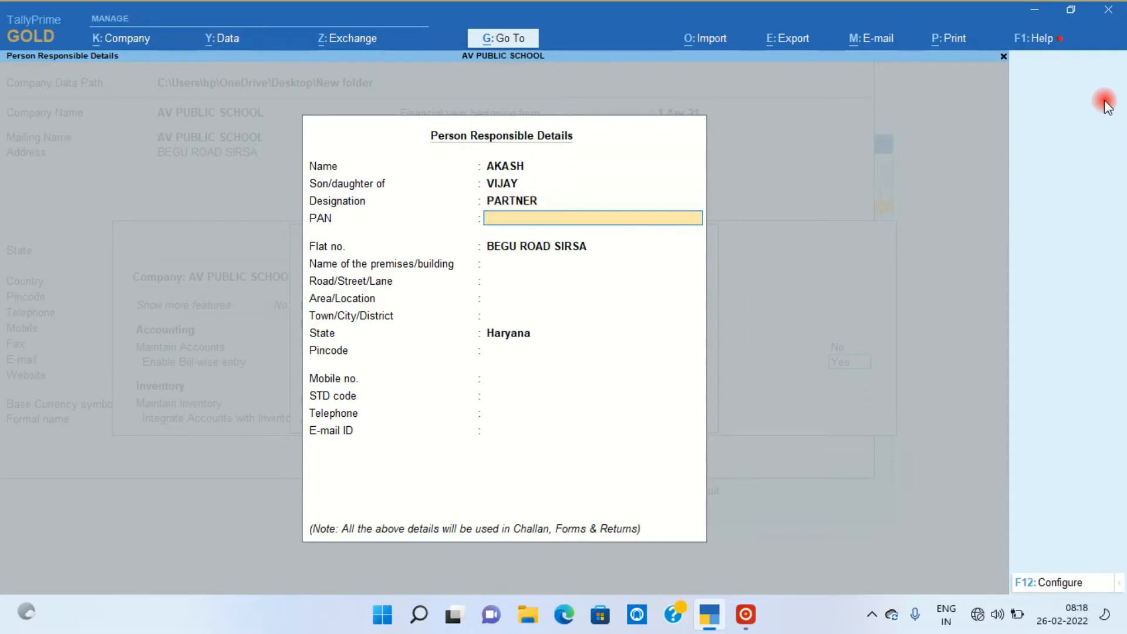
Step: Enter the responsible person's PAN and premises name, leave the other address and contact fields as they are, and accept the details
text(ABCPA1234A)
key(Return)
key(Return)
text(SIRSA)
key(Return)
key(Return)
key(Return)
key(Return)
key(Return)
key(Return)
key(Return)
key(Return)
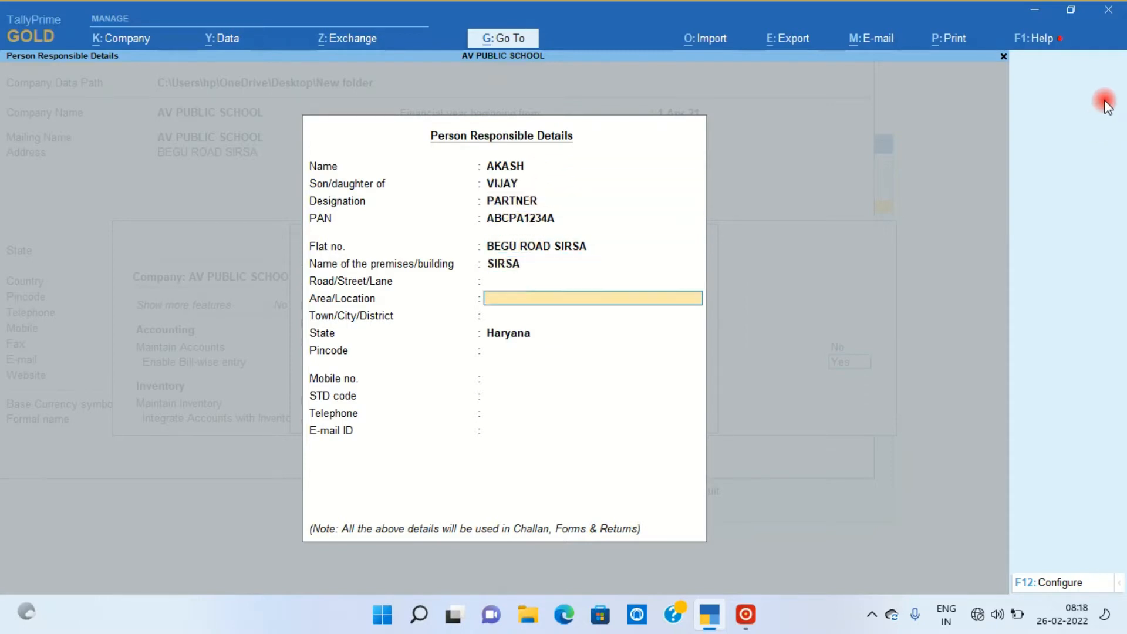
key(Return)
key(Return)
key(Return)
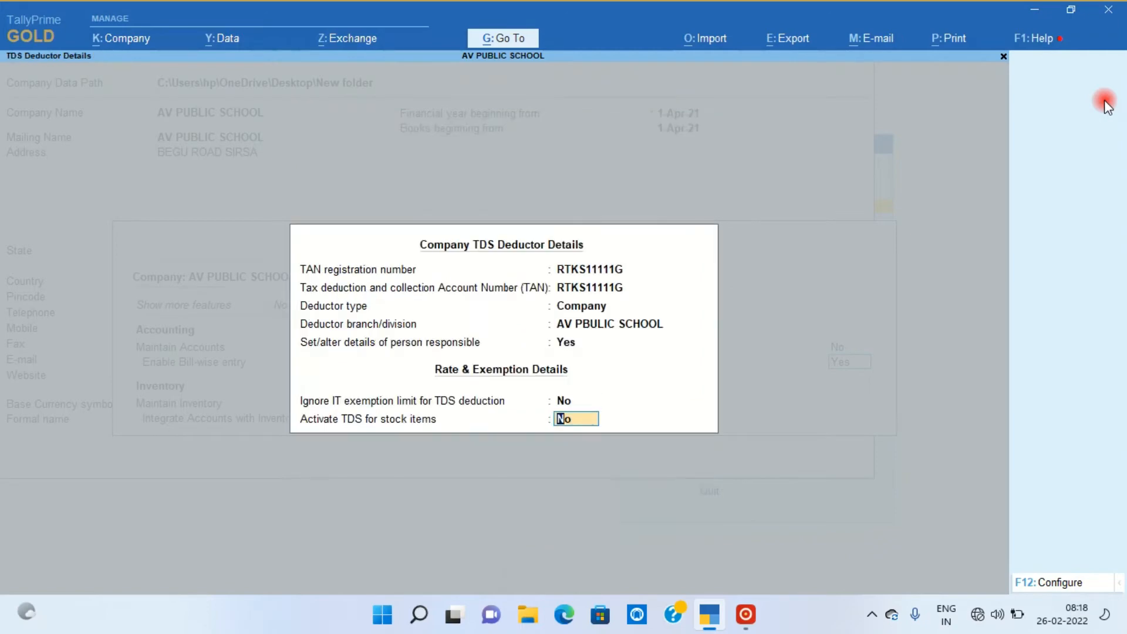
Step: Leave the IT exemption limit and stock item TDS options at No, and accept the TDS details and company features
key(Up)
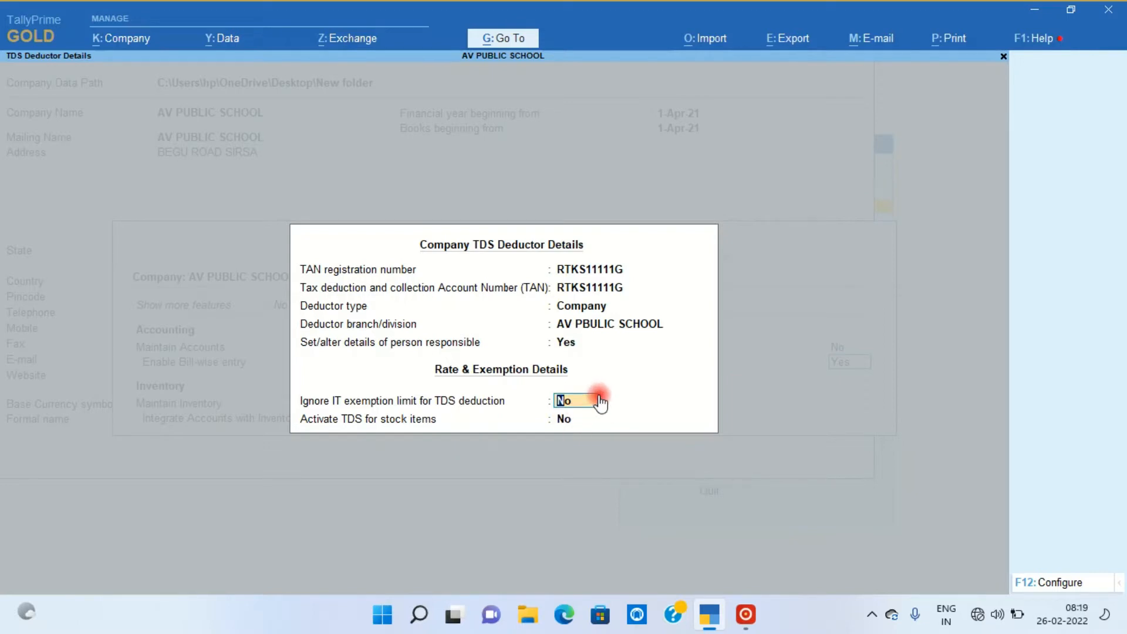
key(Return)
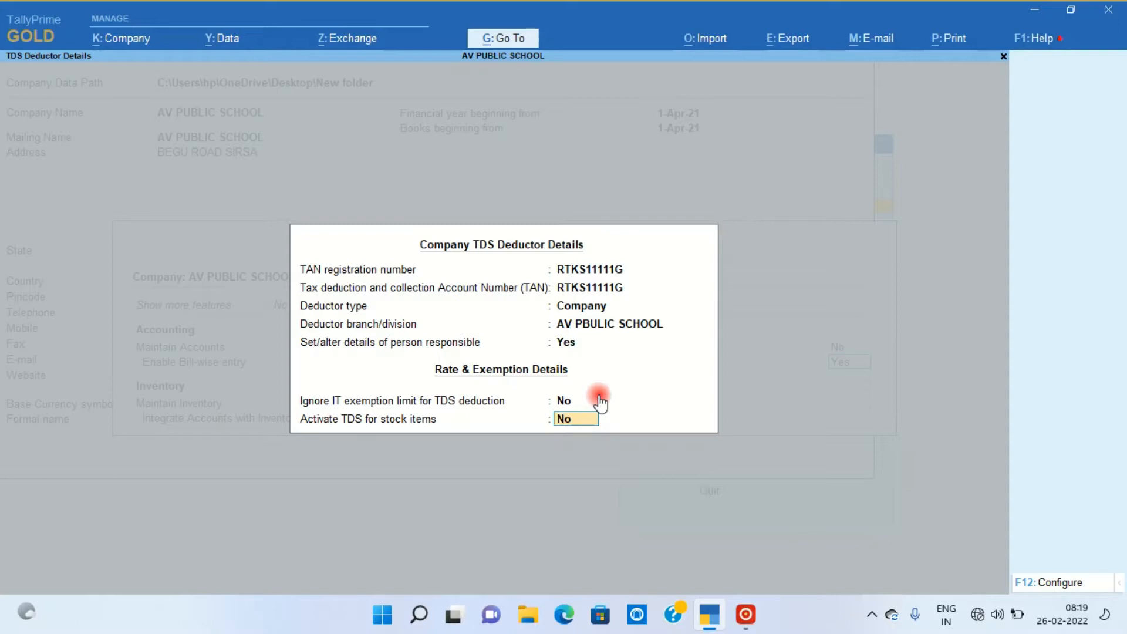
key(Return)
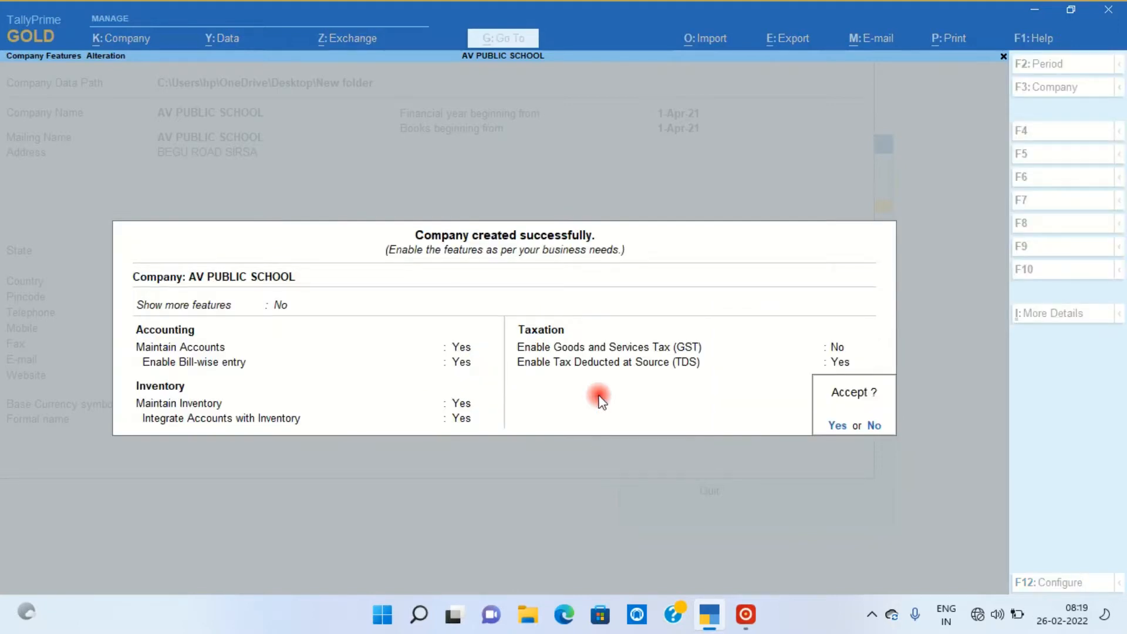
key(Return)
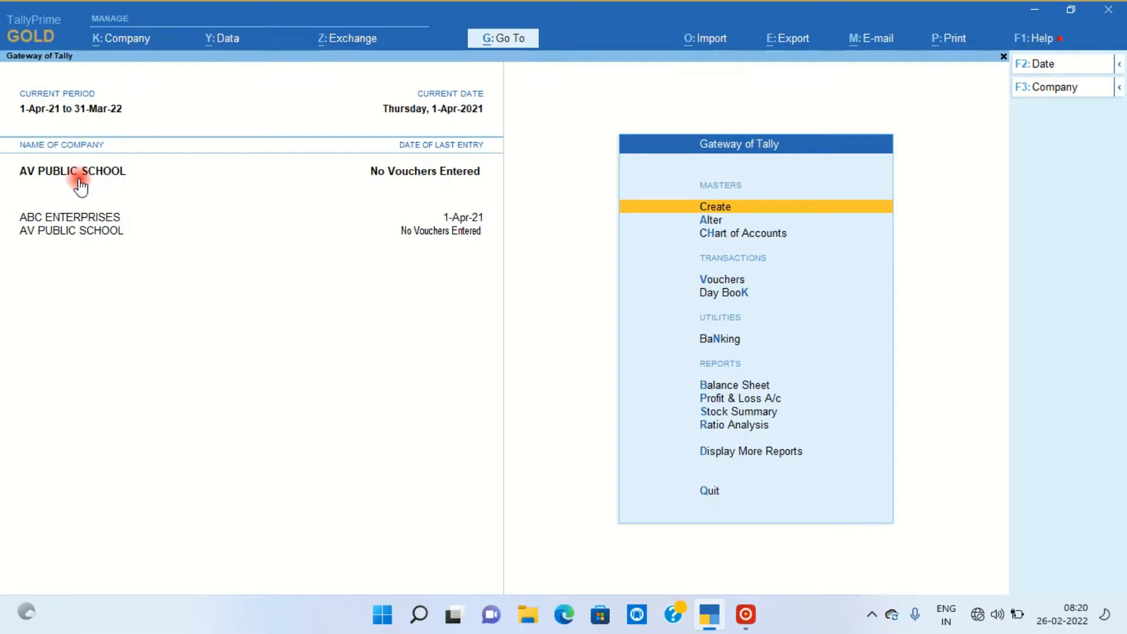
Step: Start a new ledger master and name it as the partner's capital account, using the partner's name followed by CAPITAL A/C
key(Down)
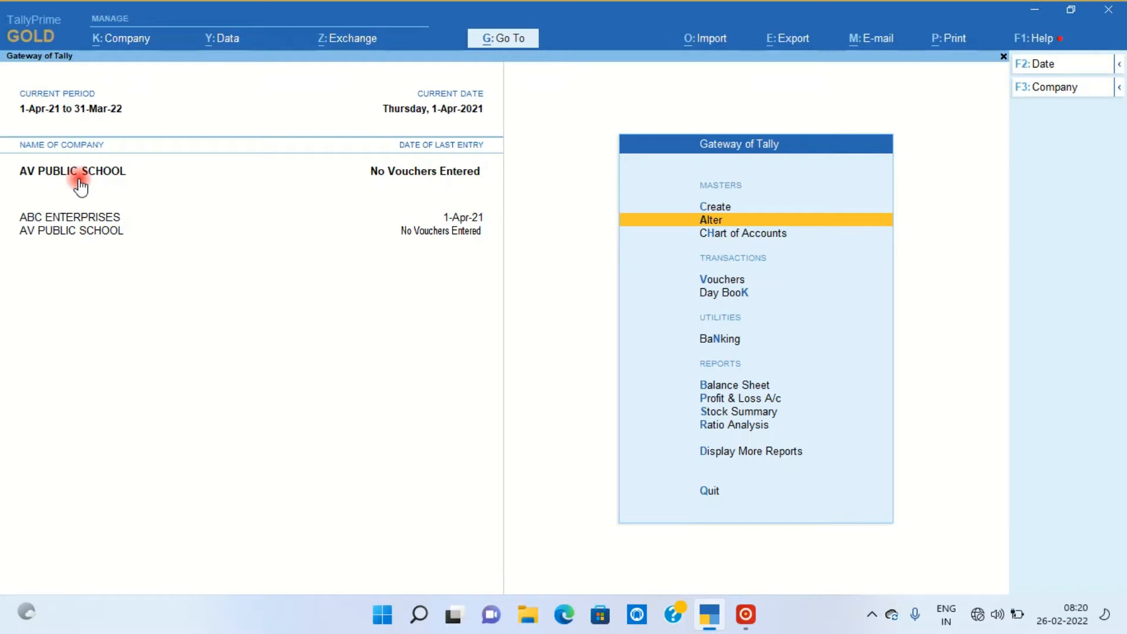
key(Up)
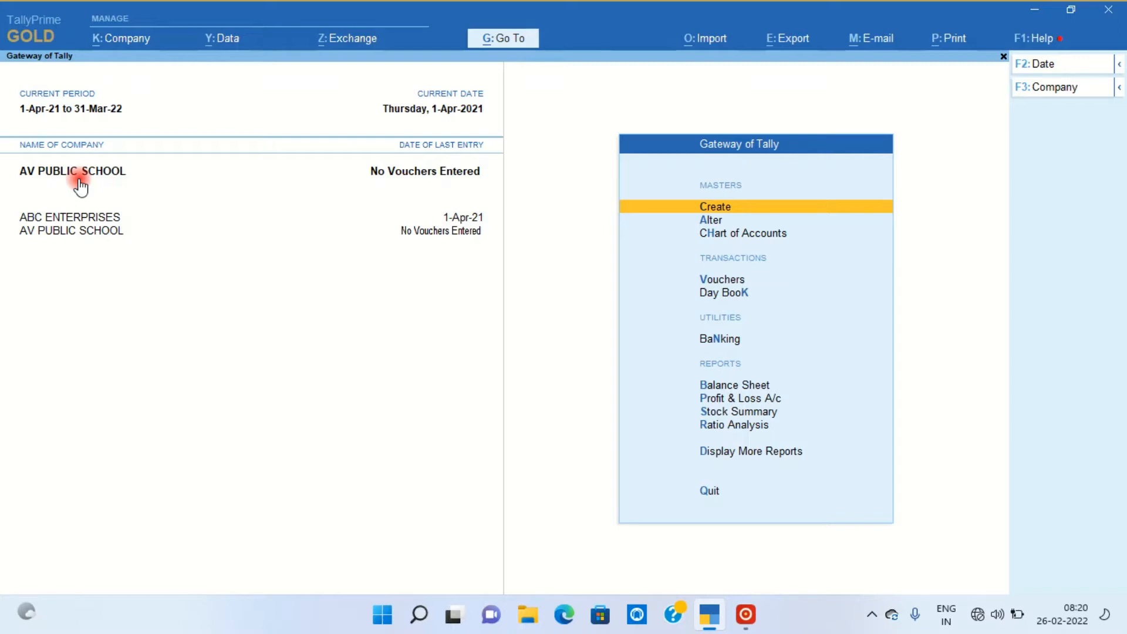
key(Return)
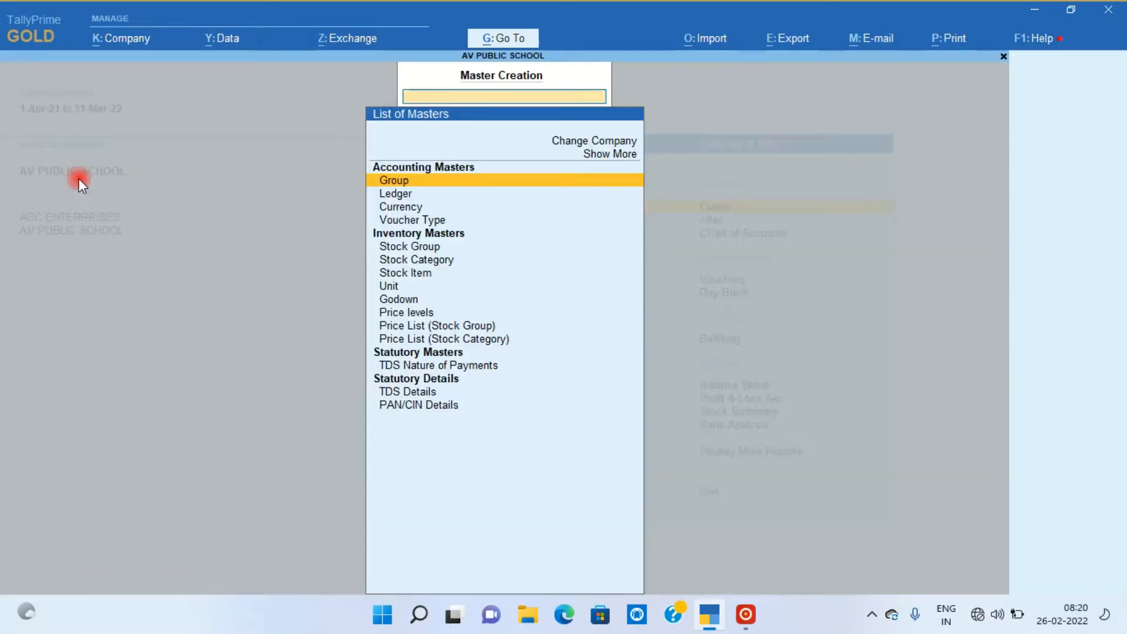
key(Down)
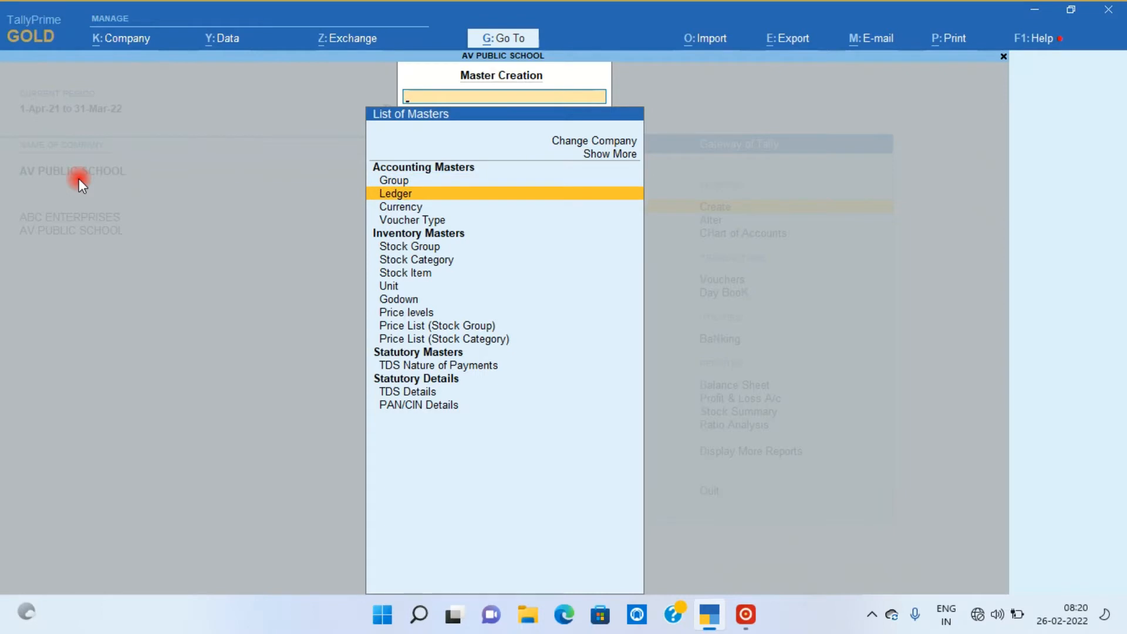
key(Return)
text(AKA)
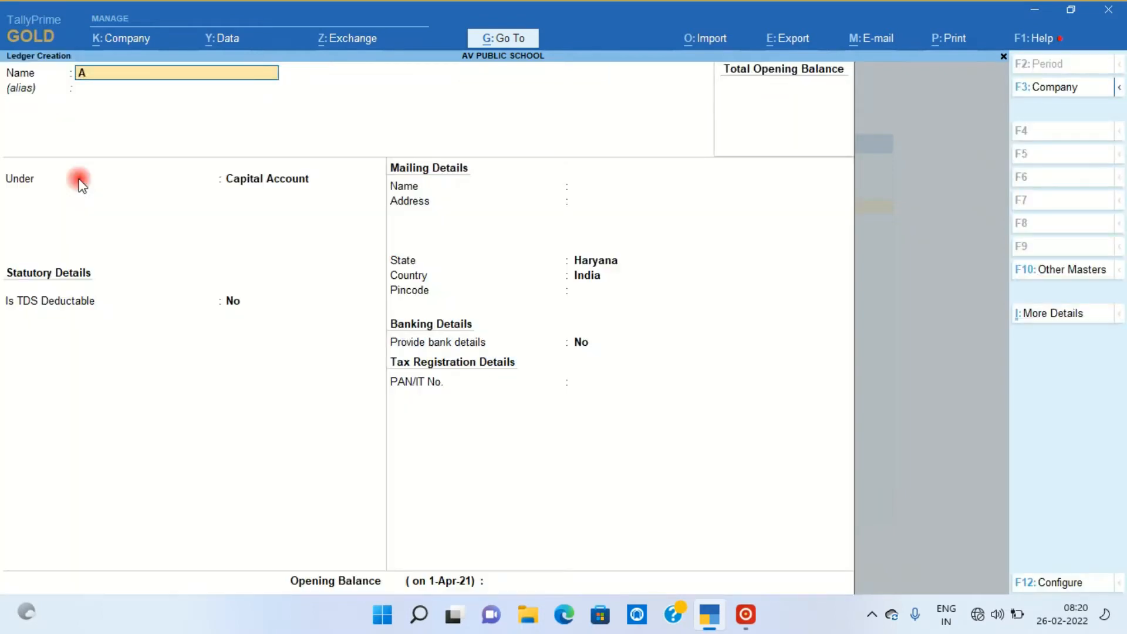
key(BackSpace)
key(BackSpace)
key(BackSpace)
text(MR AKASH CAPITAL A/C)
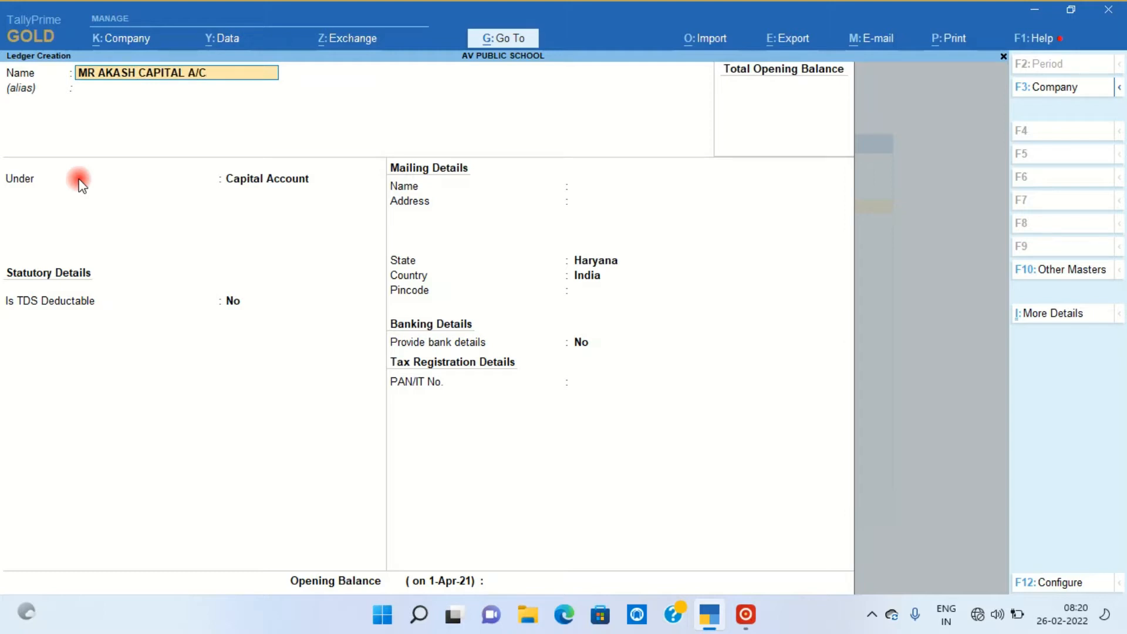
Step: Keep the first partner's capital ledger under Capital Account with TDS deductible set to No, leave the remaining details at their defaults, and save it
key(Return)
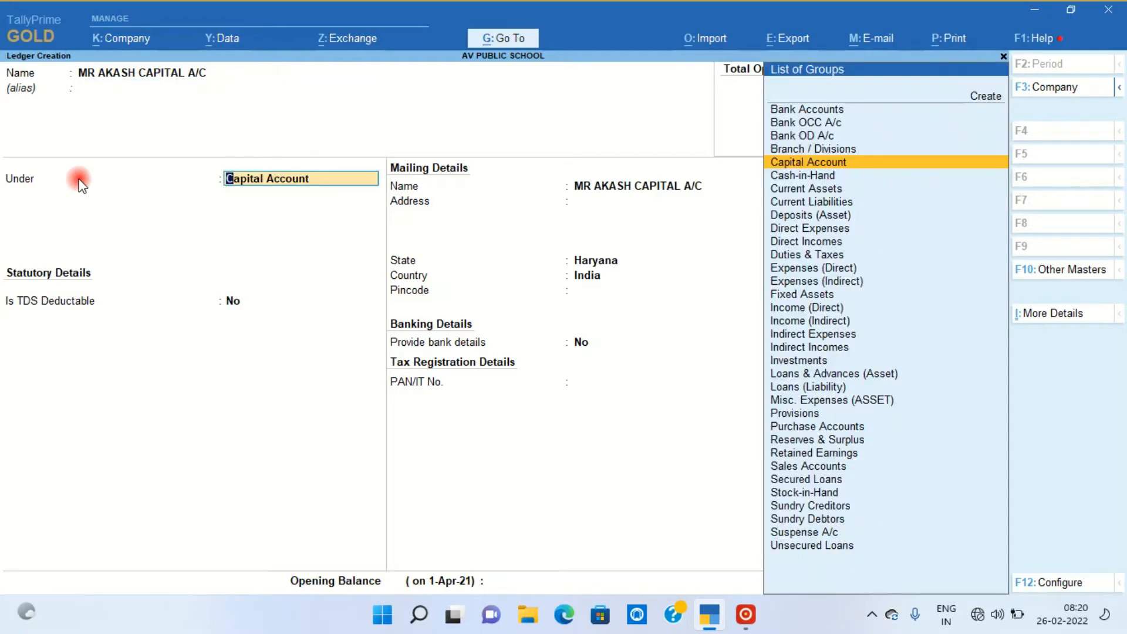
key(Return)
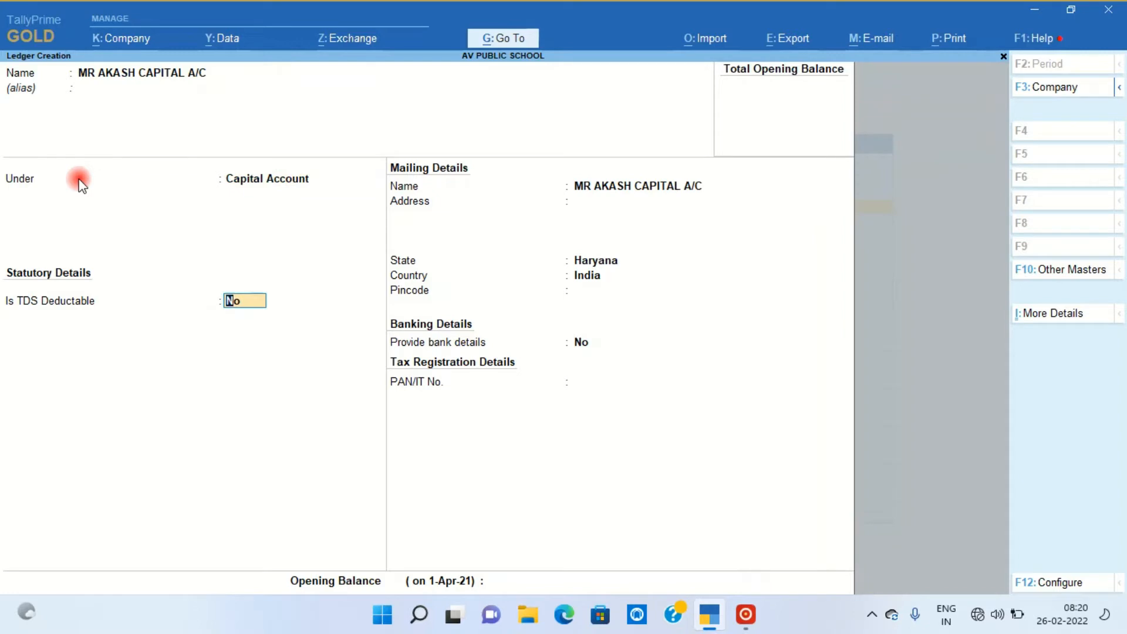
key(Return)
key(Return)
key(Return)
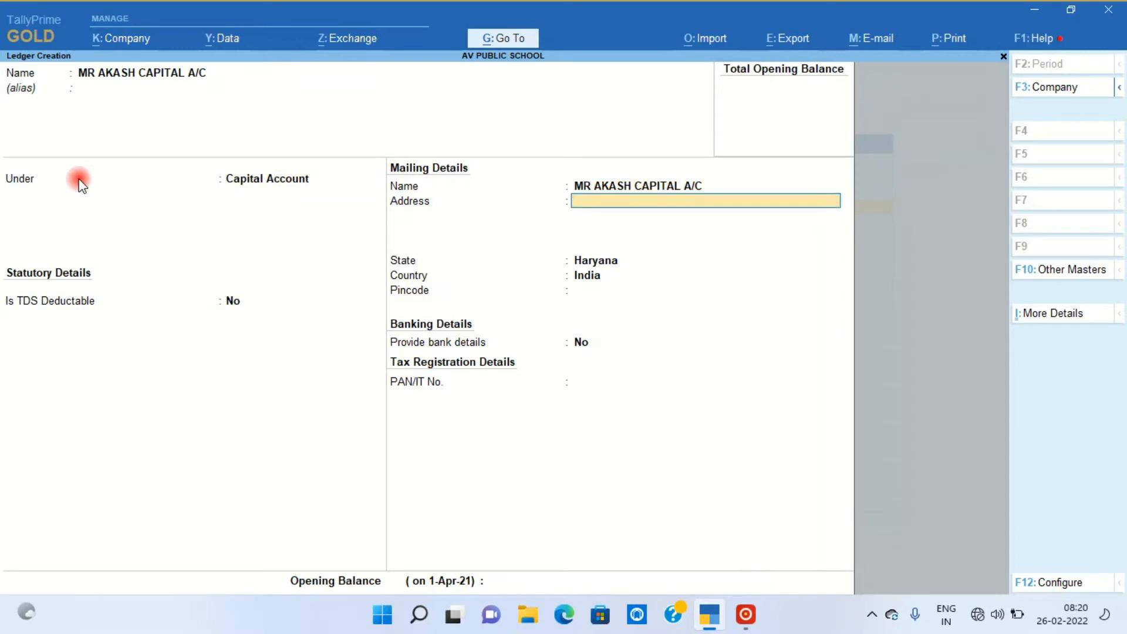
key(Return)
key(Return)
key(Return)
key(Return)
key(Return)
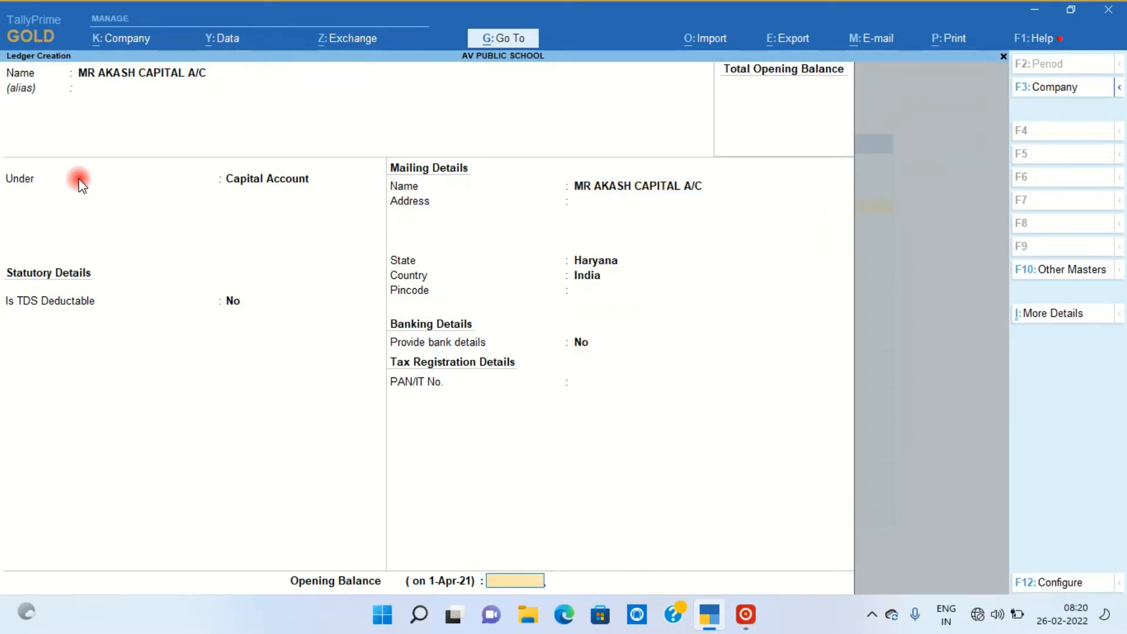
key(Return)
key(Return)
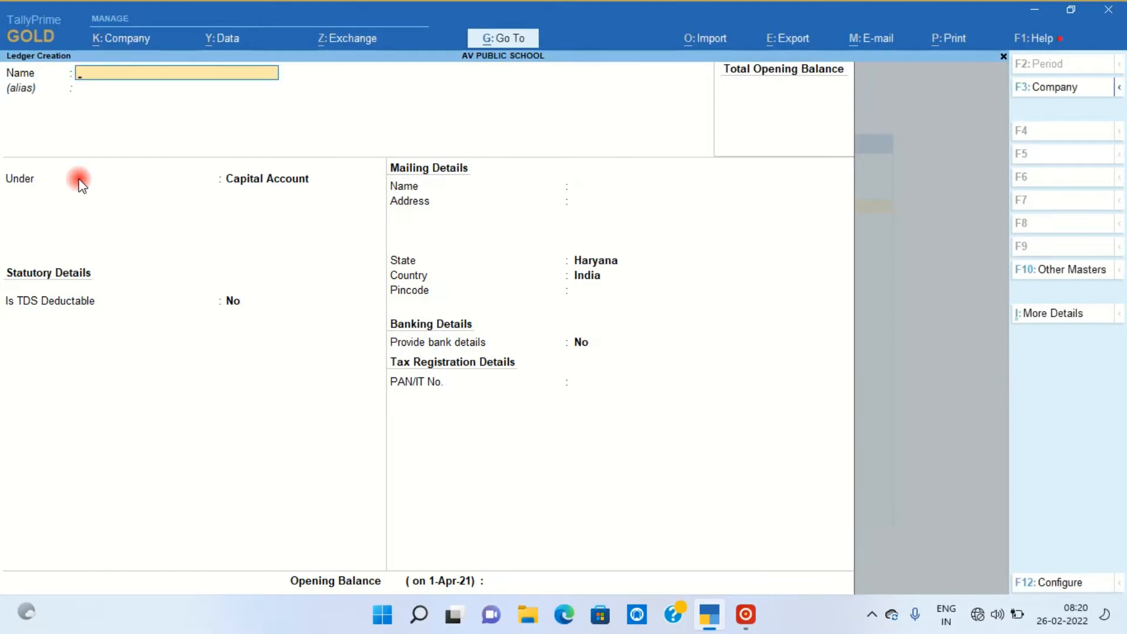
Step: Name a second ledger with the other partner's name followed by CAPITAL A/C, and keep it under Capital Account
text(MR. VIKASH CAPI)
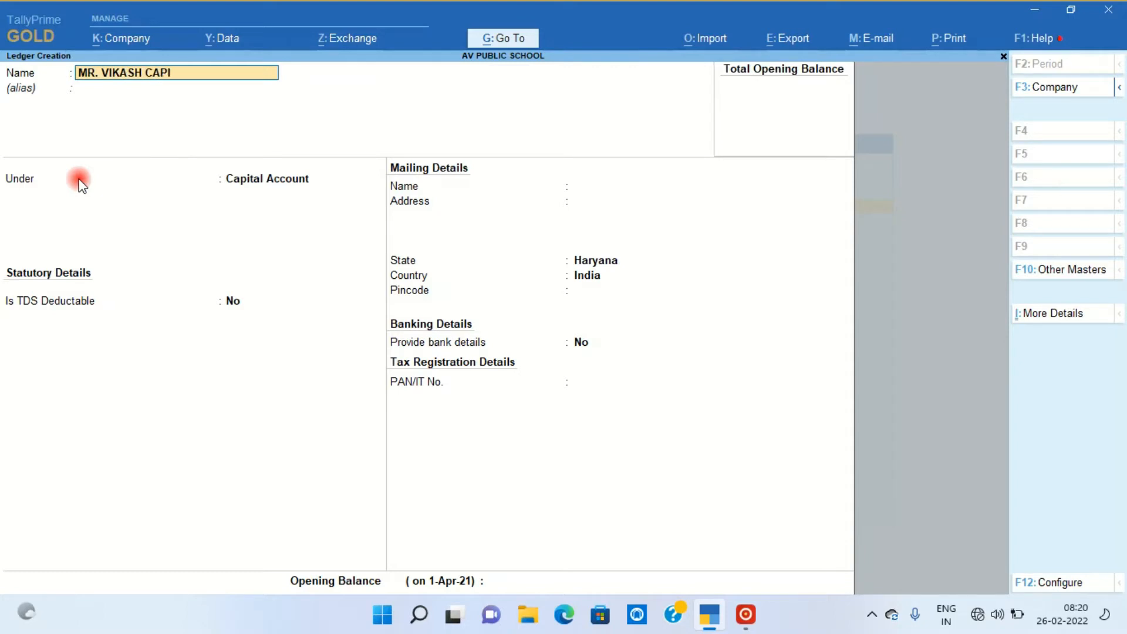
text(TAL A/C)
key(Return)
key(Return)
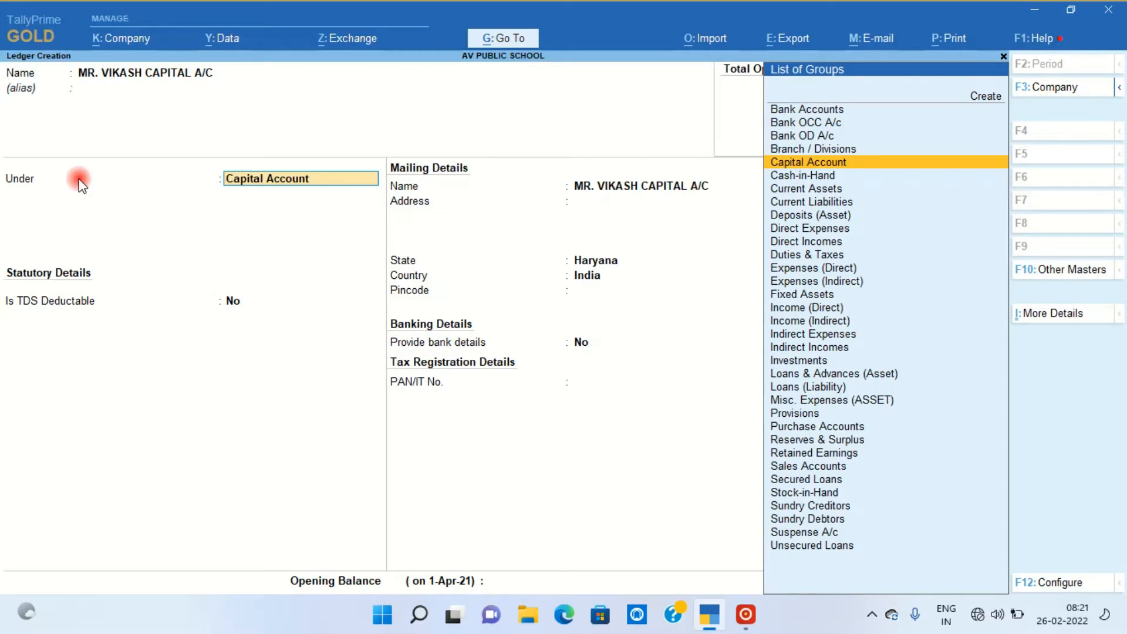
key(Return)
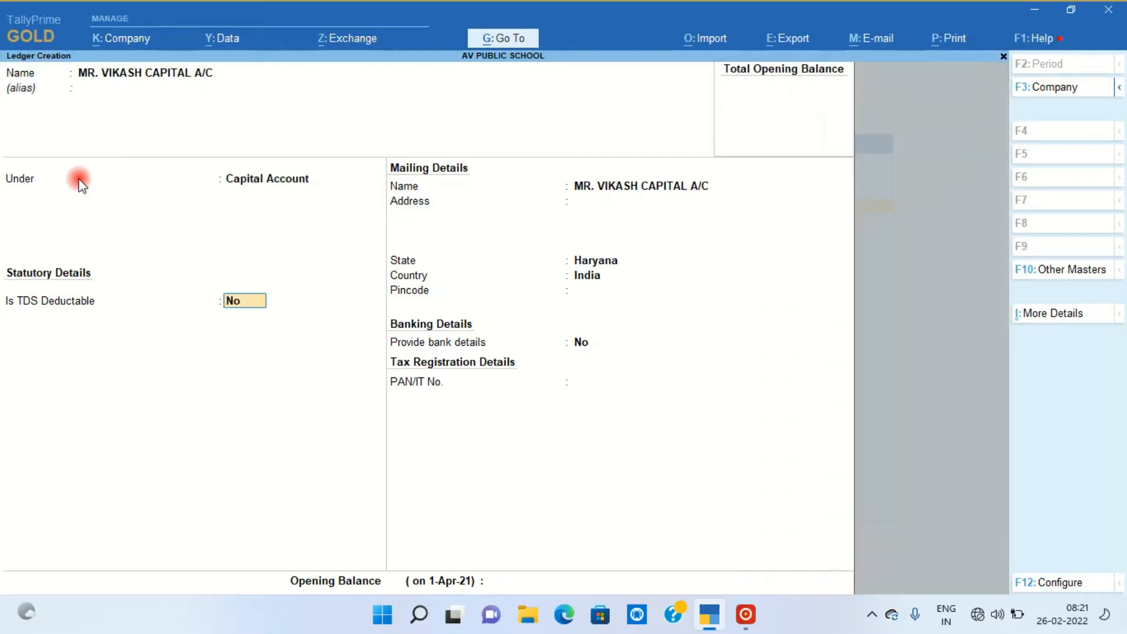
Step: Leave the second capital ledger's TDS, mailing, banking, PAN and opening balance fields at their defaults and save it
key(Return)
key(Return)
key(Return)
key(Return)
key(Return)
key(Return)
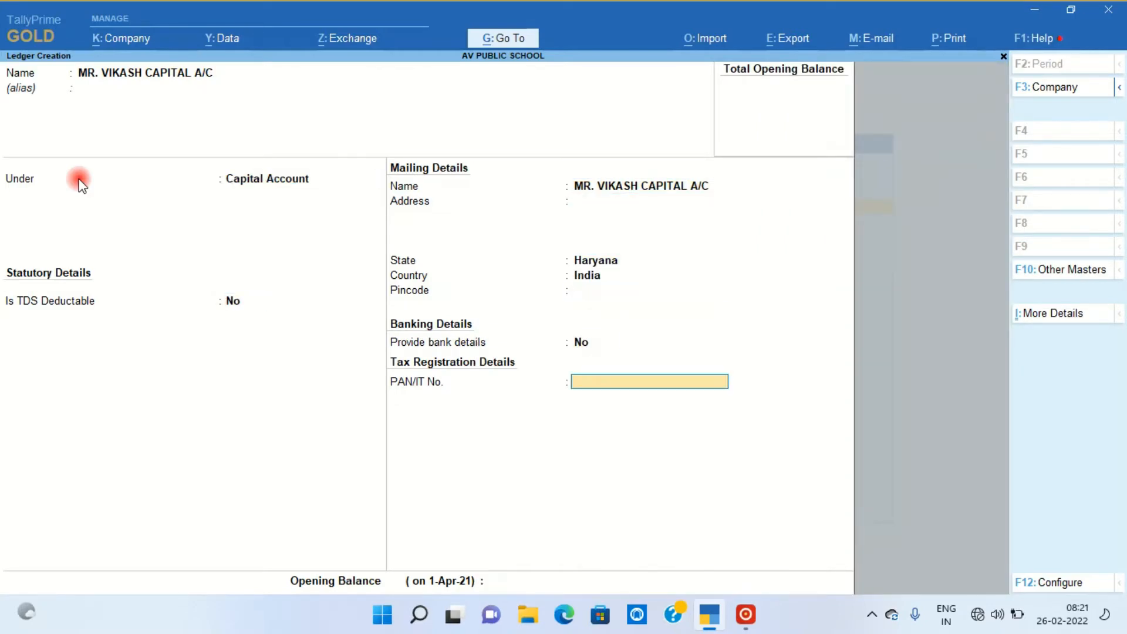
key(Return)
key(Return)
key(Return)
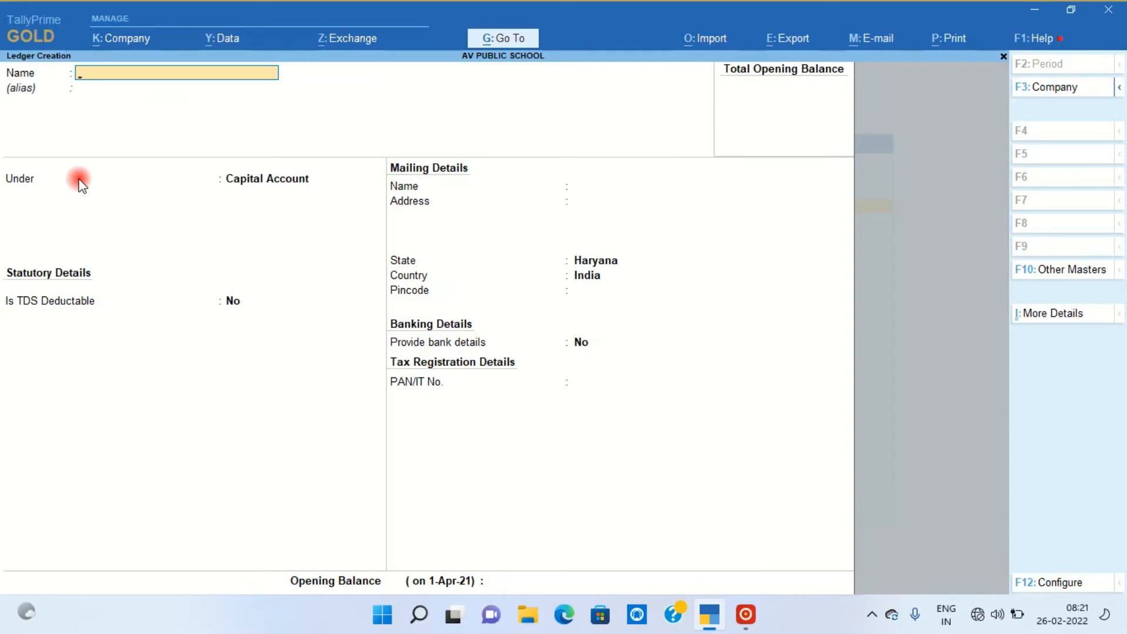
Step: Leave ledger creation and start a new Receipt voucher
key(Escape)
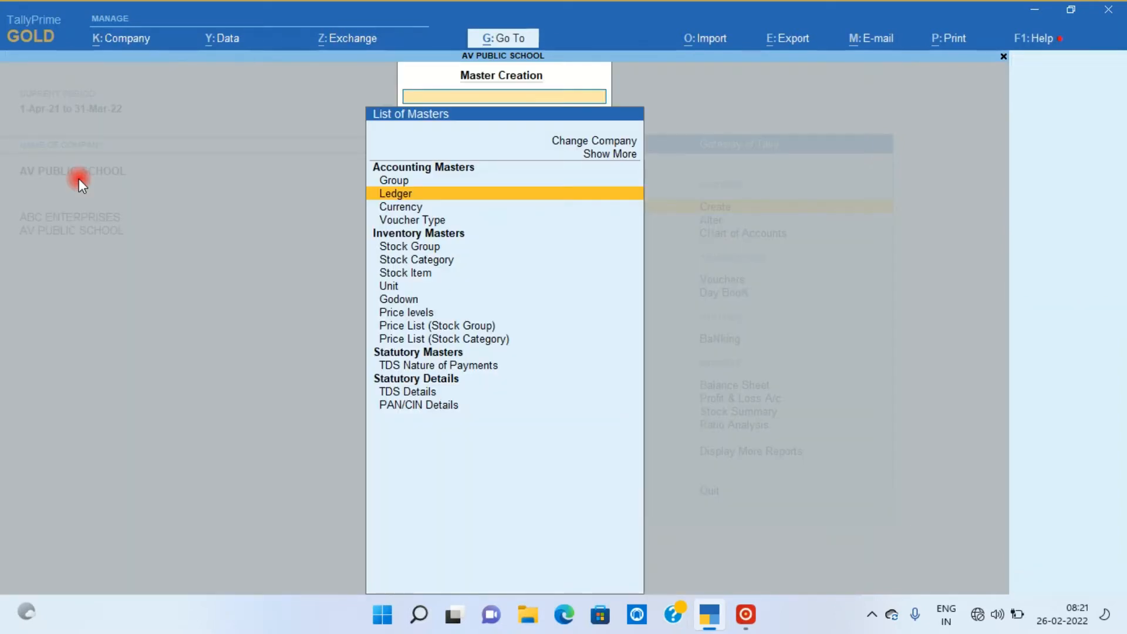
key(Escape)
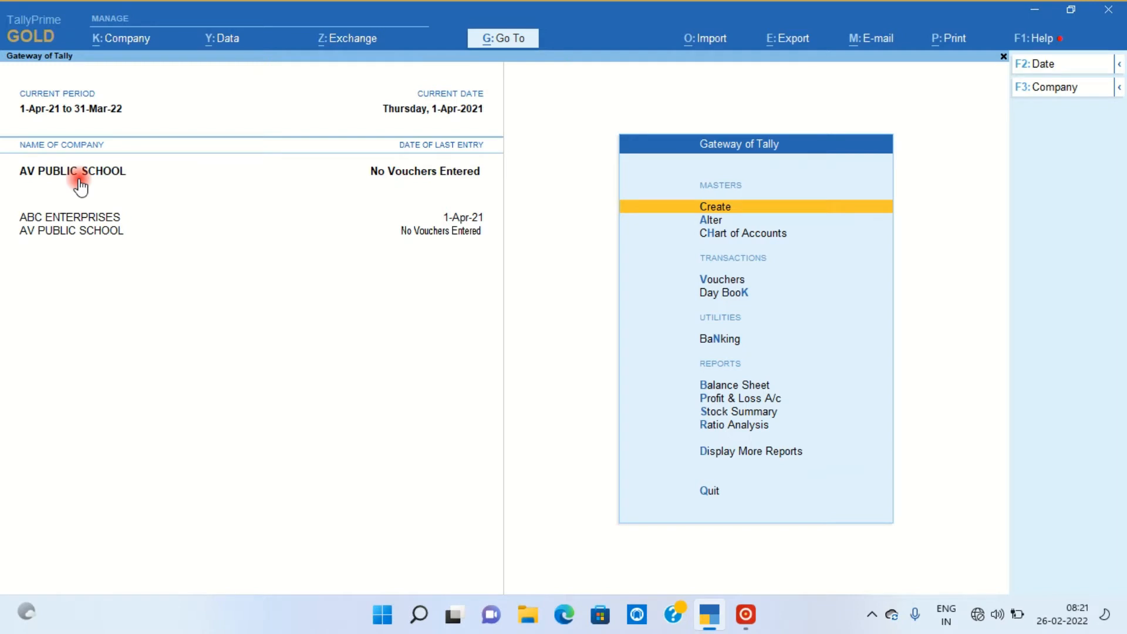
key(Down)
key(Down)
key(Down)
key(Down)
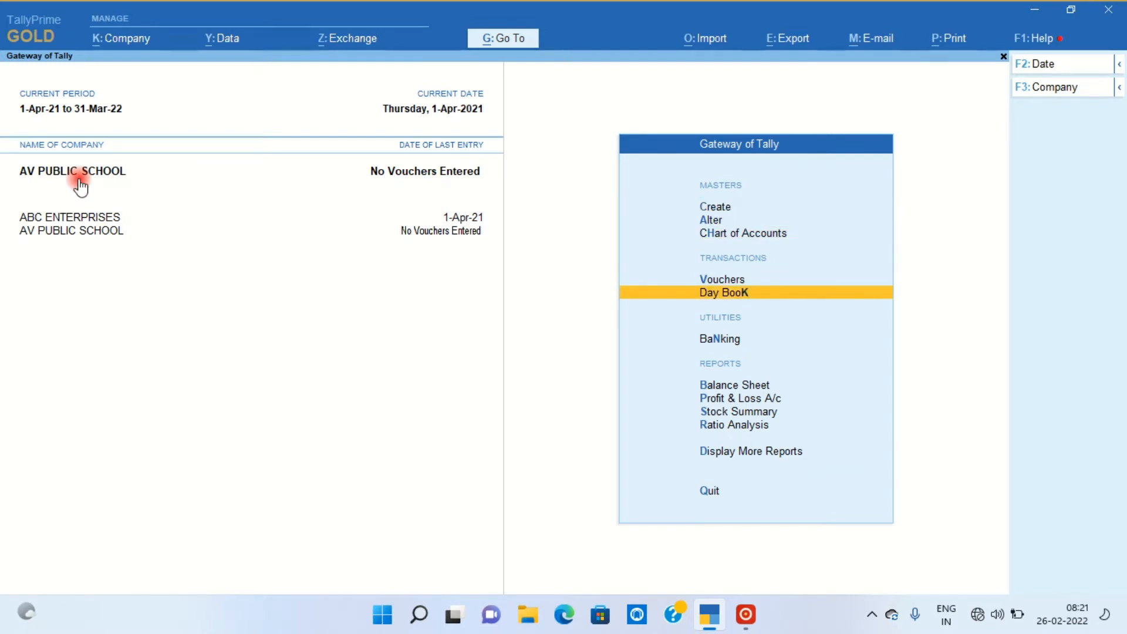
key(Up)
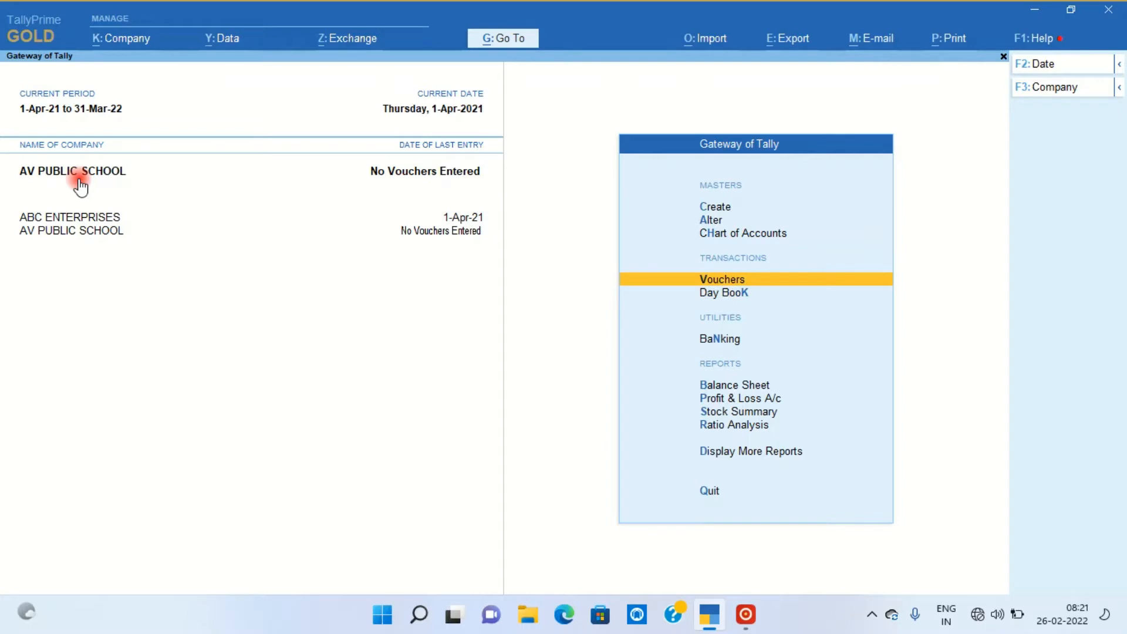
key(Return)
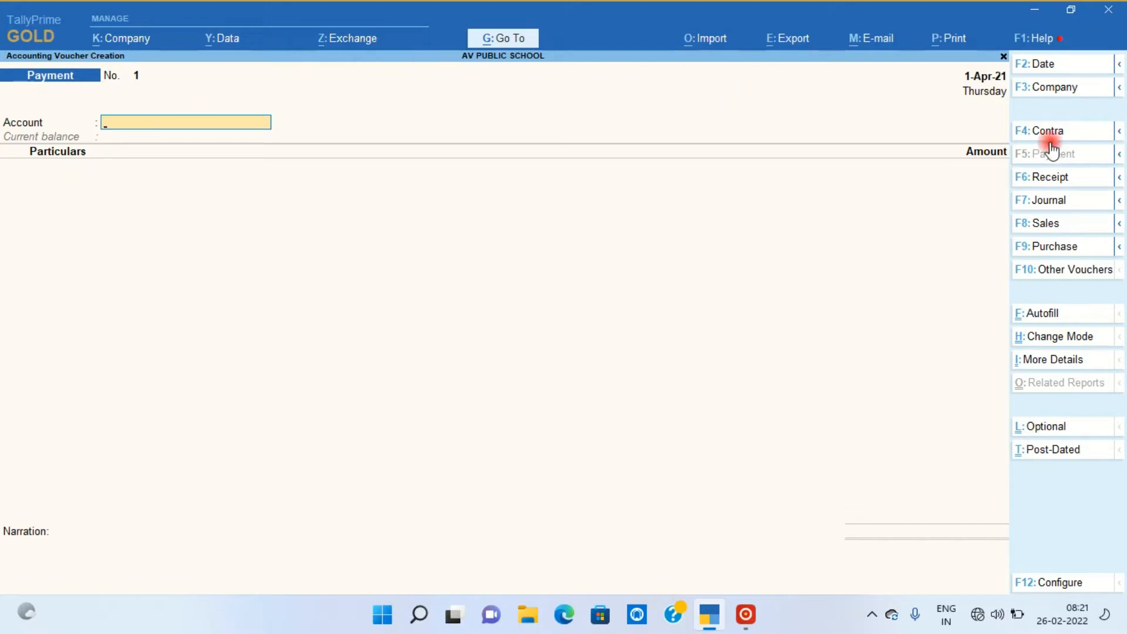
click(1051, 177)
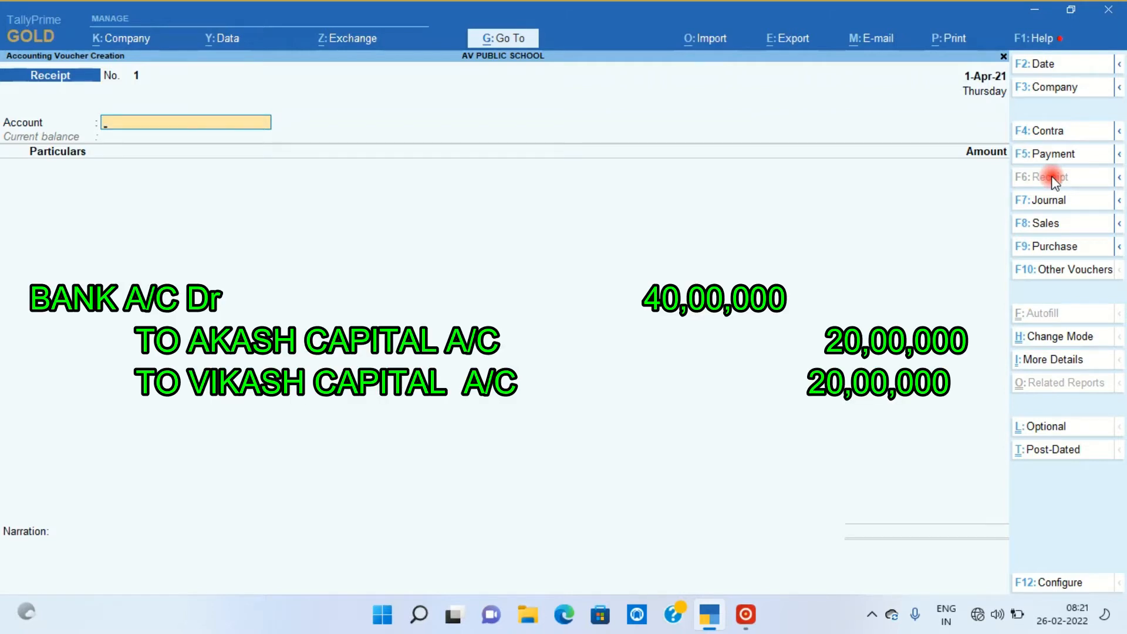
Step: Create a ledger named BANK A/C under the Bank Accounts group from the receipt voucher's account field
key(alt+c)
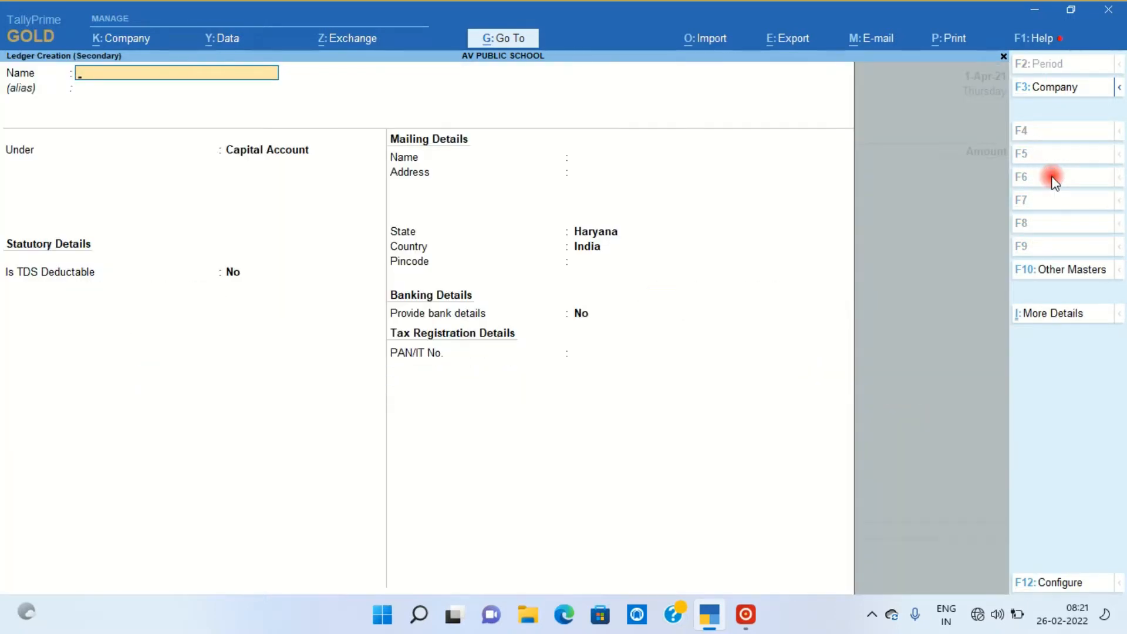
text(BANK A/C)
key(Return)
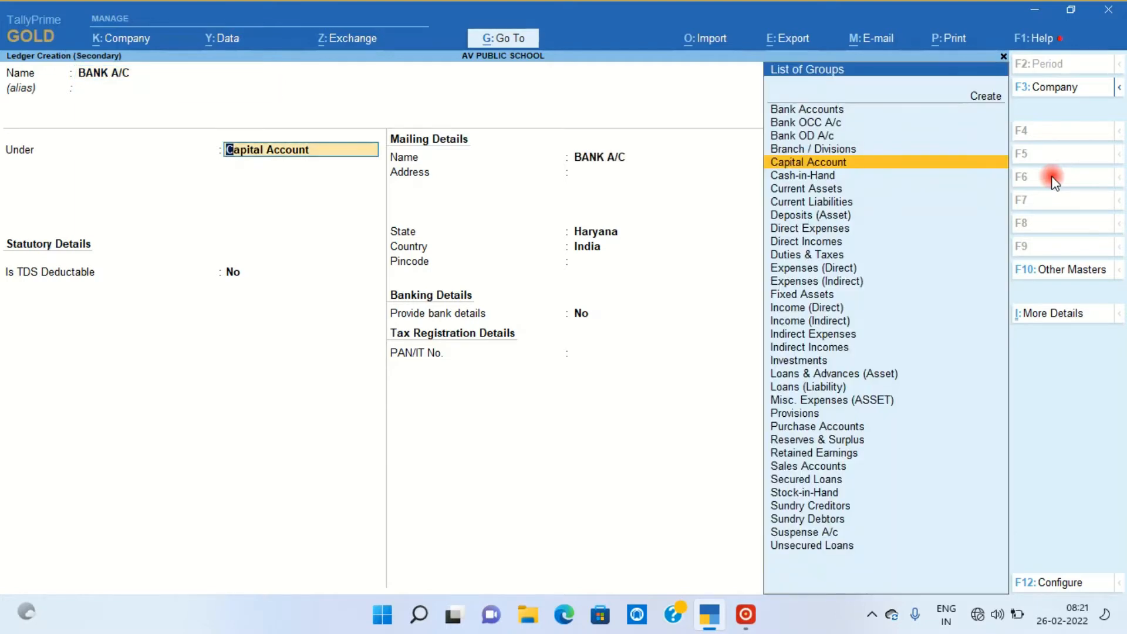
text(BAN)
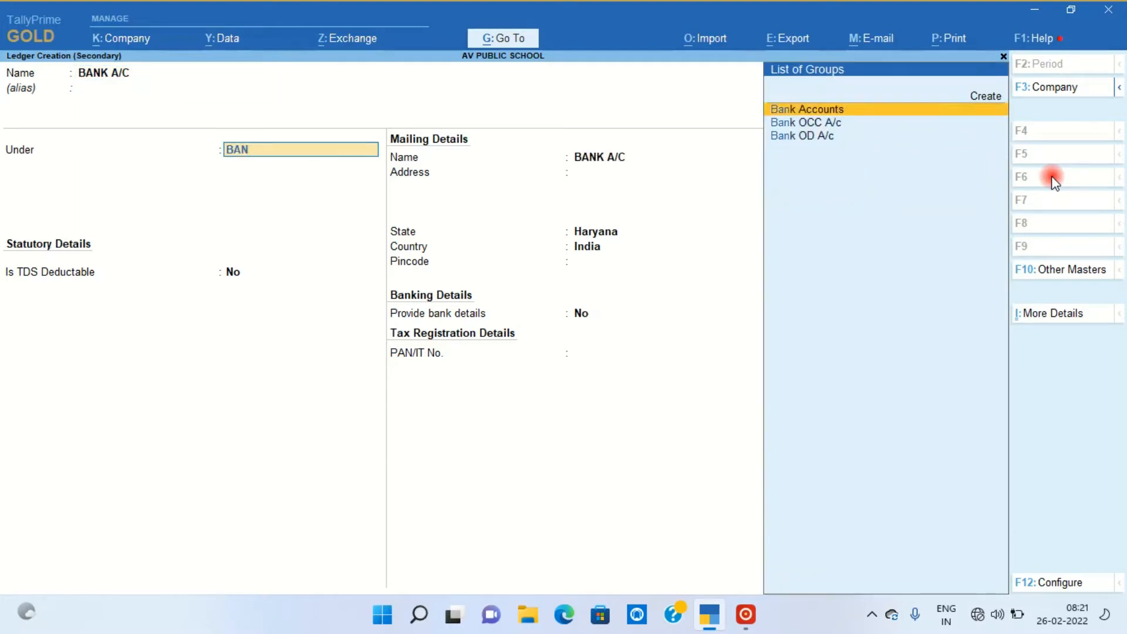
key(Return)
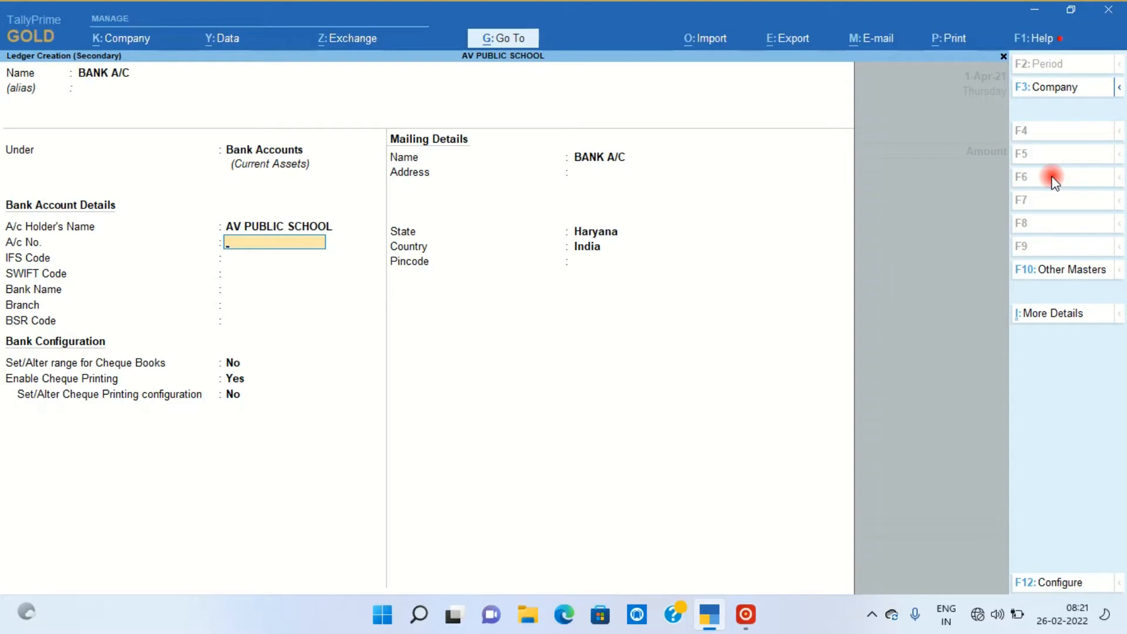
Step: Enter the bank account number, set the bank name to Not Applicable, and leave the other bank codes and branch blank
text(1111111111)
key(Return)
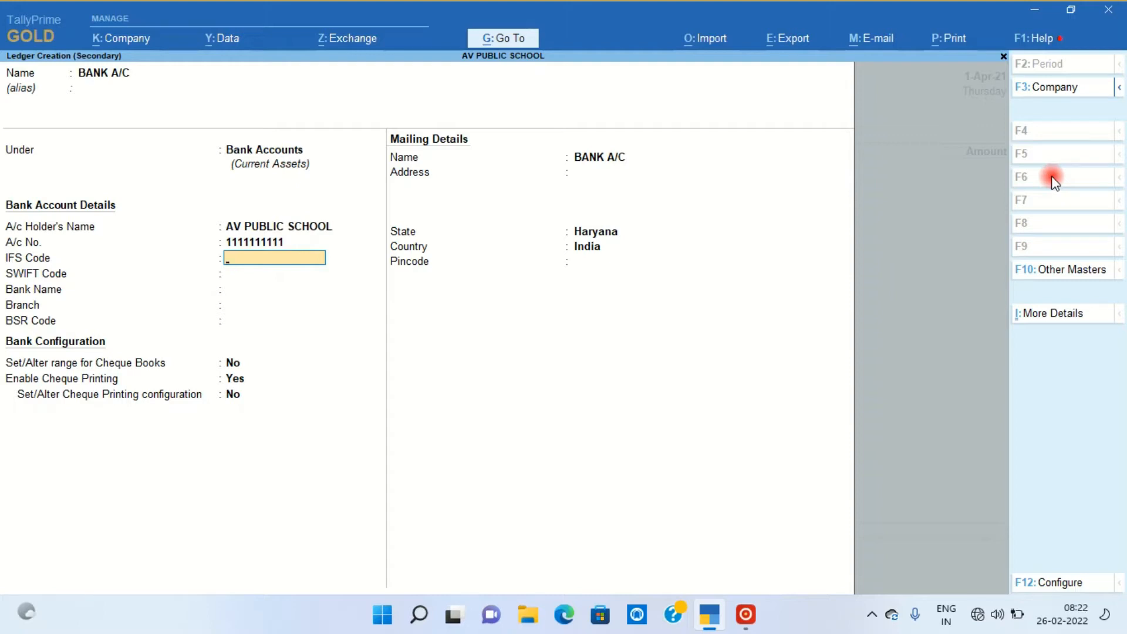
key(Return)
key(Return)
key(Return)
key(Return)
key(Return)
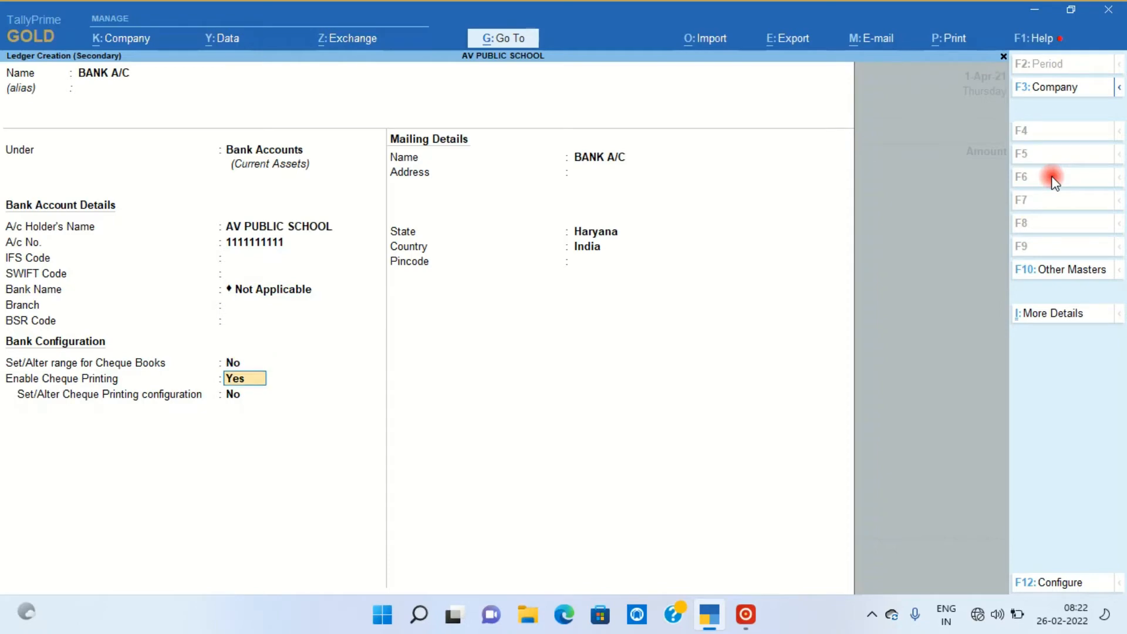
Step: Keep cheque printing enabled, leave the mailing details at their defaults, and save BANK A/C as the receipt voucher's account
key(Return)
key(Return)
key(Return)
key(Return)
key(Return)
key(Return)
key(Return)
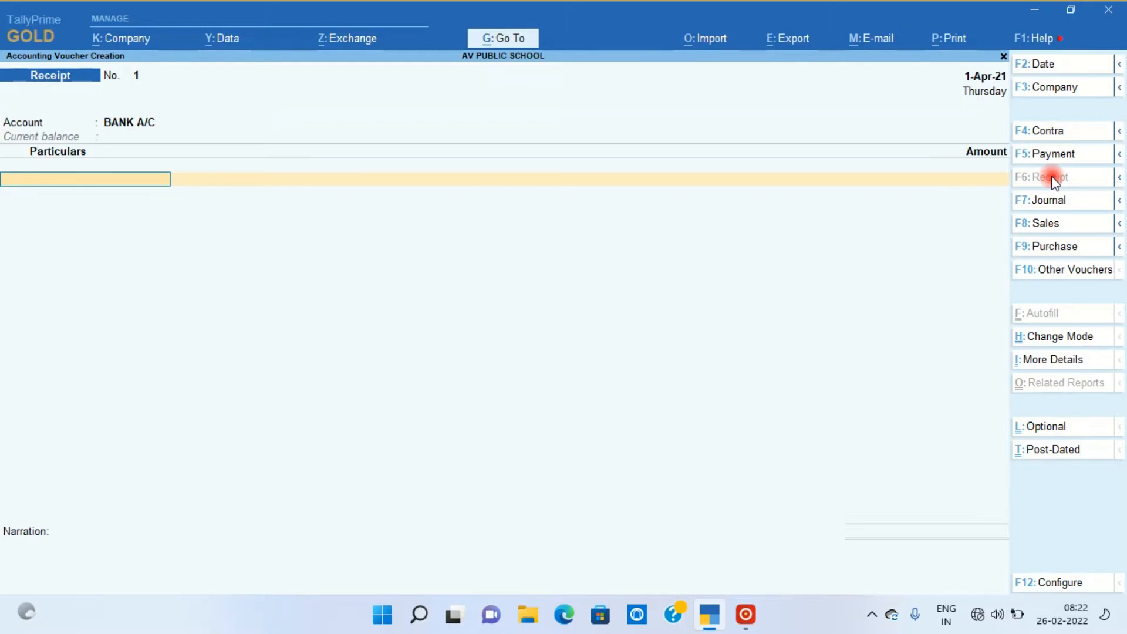
Step: Credit the first partner's capital account with 20,00,000 in the receipt voucher
text(A)
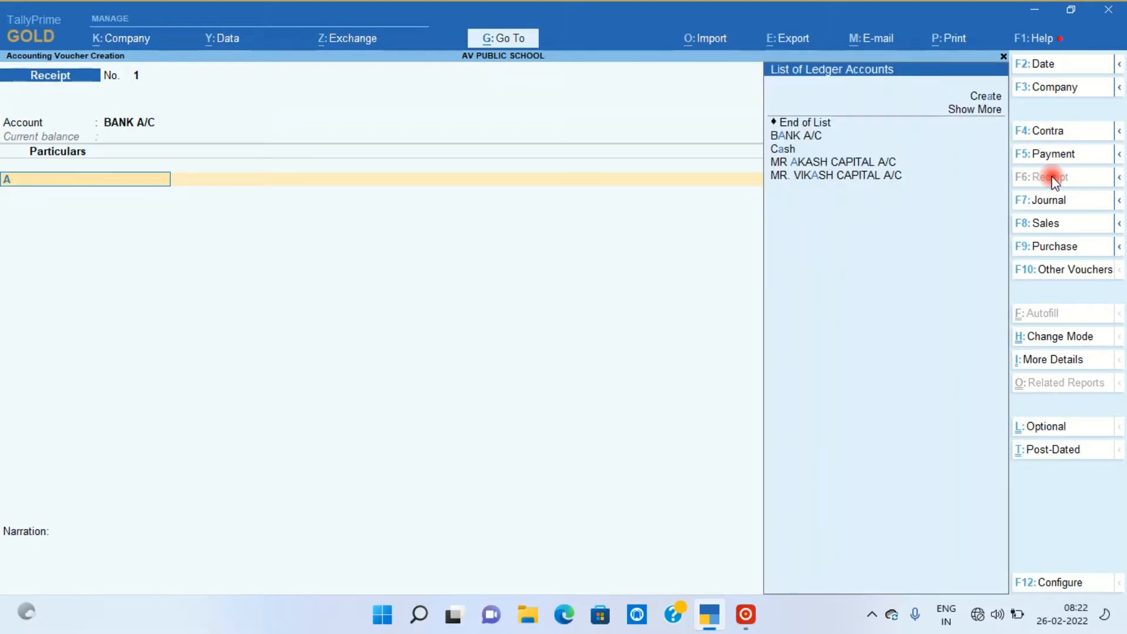
text(K)
key(Return)
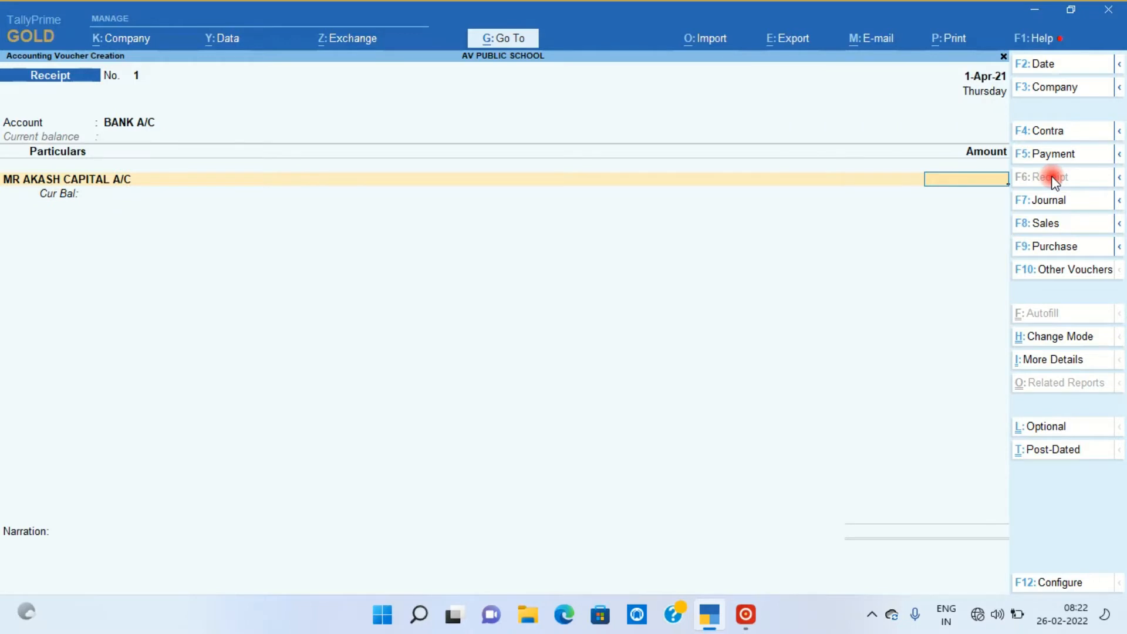
text(2000000)
key(Return)
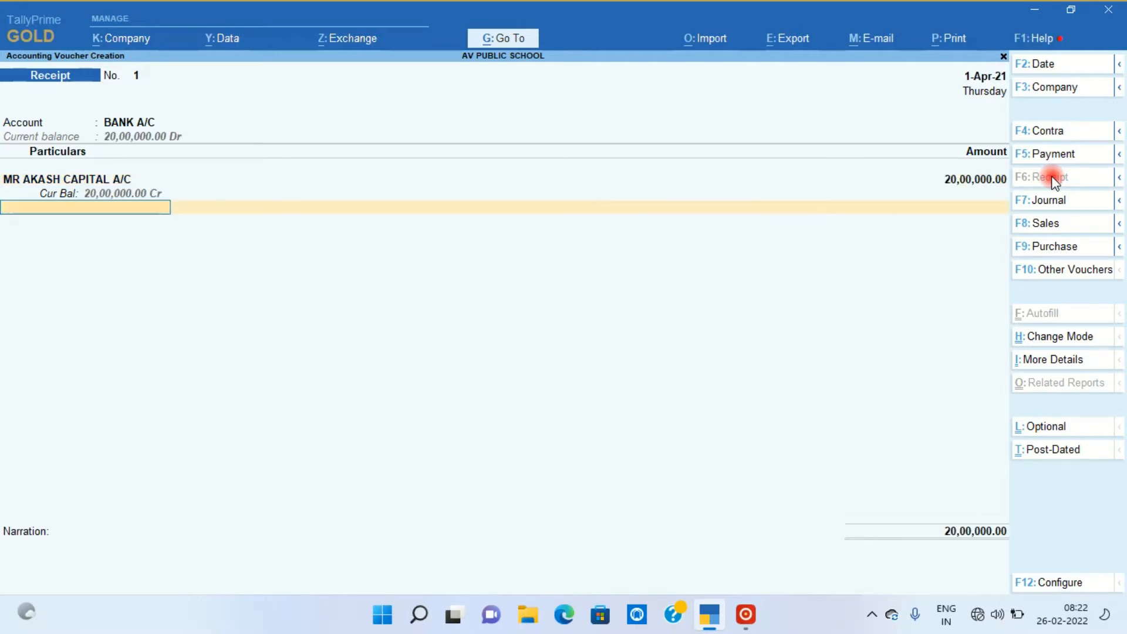
Step: Credit the second partner's capital account with 20,00,000 on the next line of the receipt voucher
text(VI)
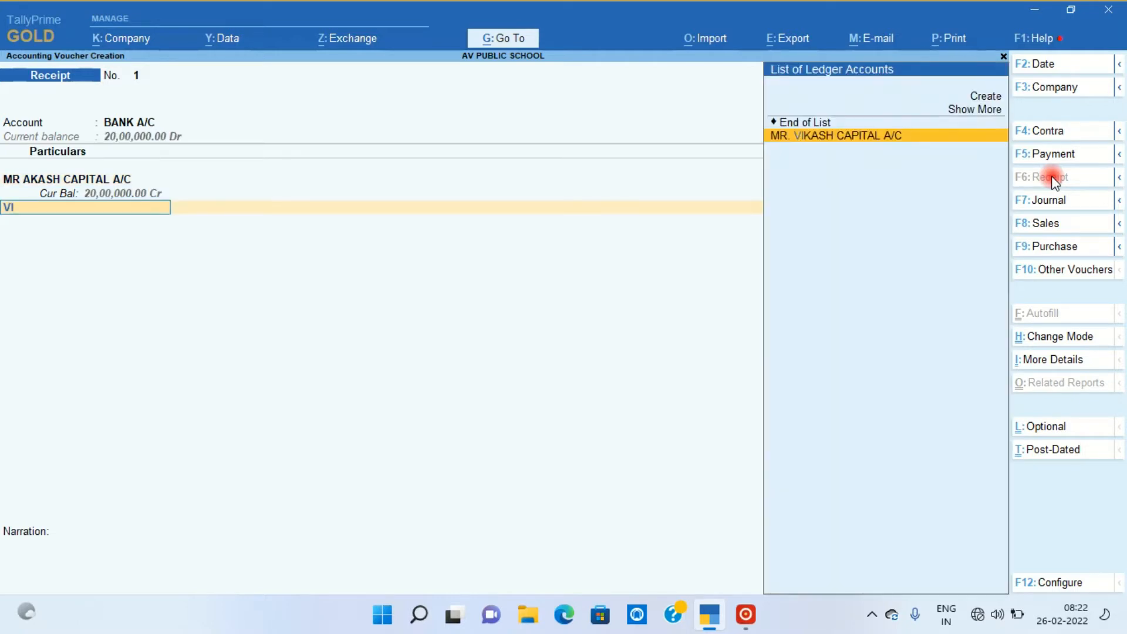
key(Return)
text(2)
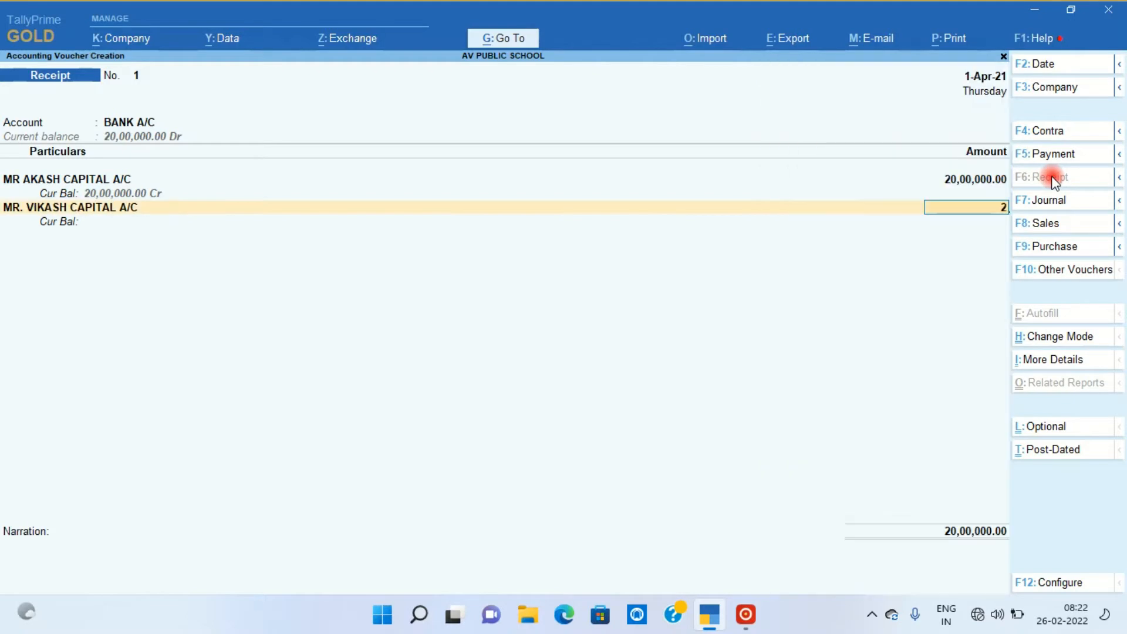
text(0,00,0000)
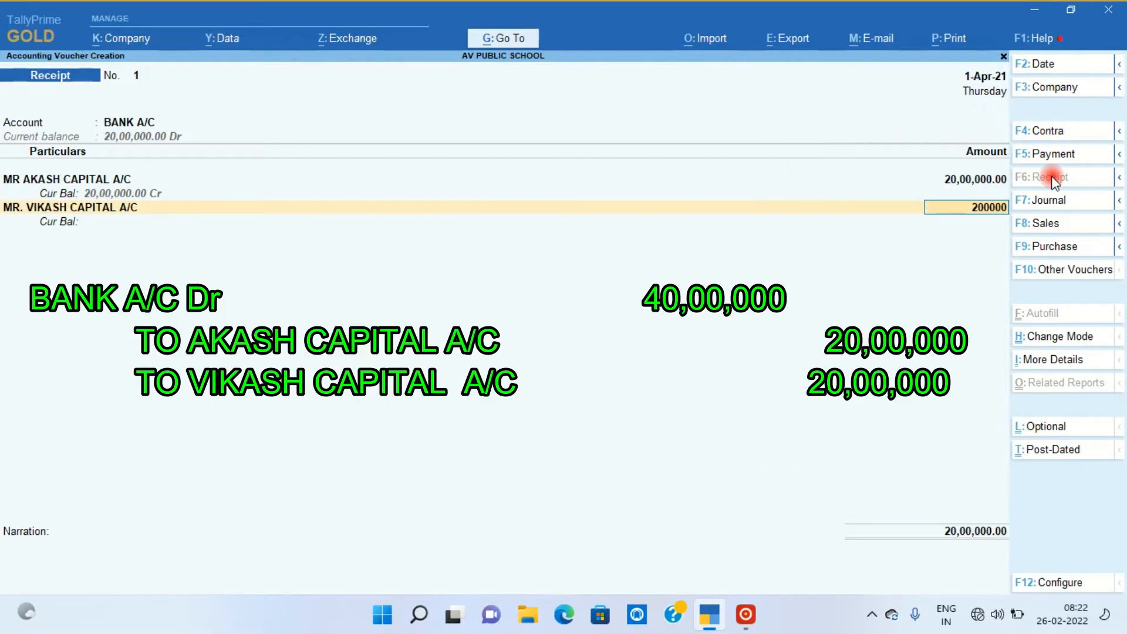
text(0)
key(Return)
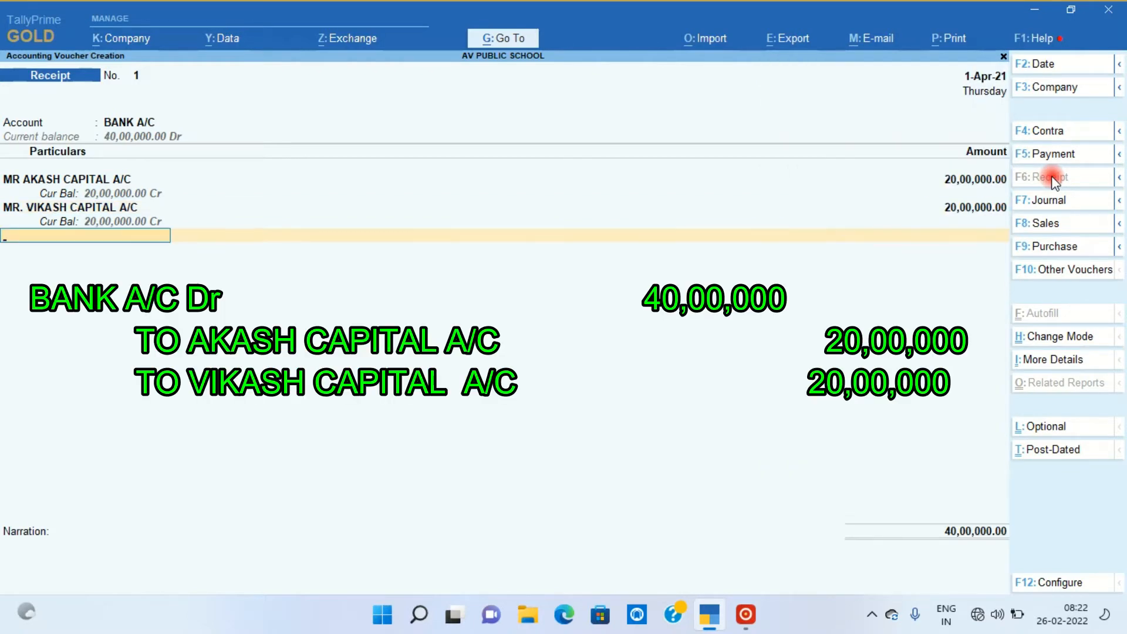
Step: End the particulars list and set the first bank allocation to Cheque/DD with an amount of 20,00,000
key(Return)
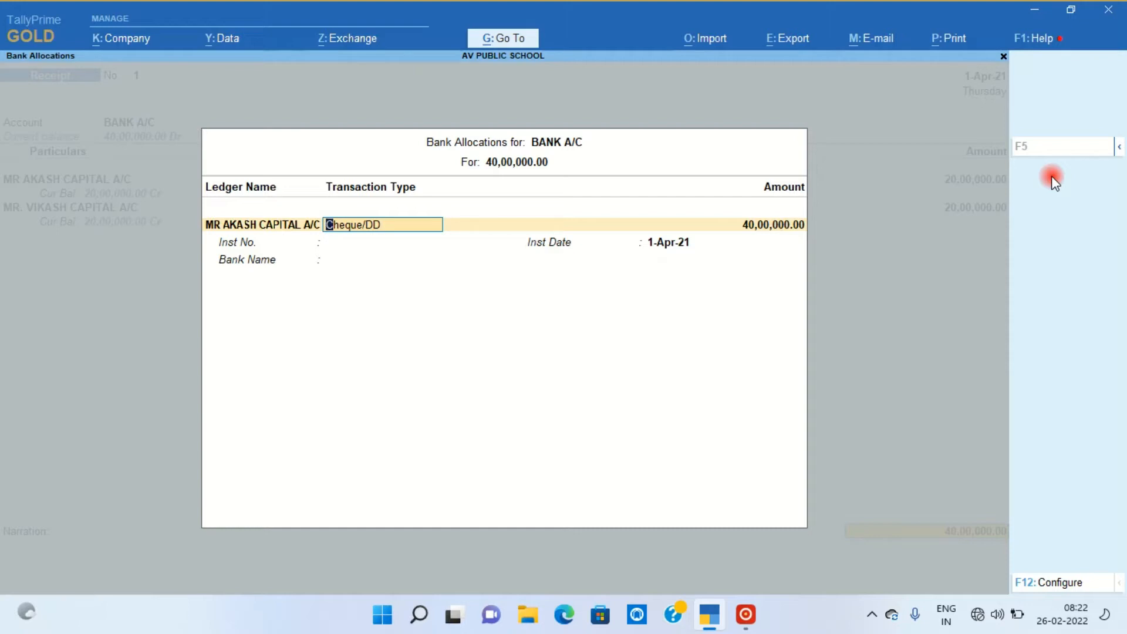
key(Return)
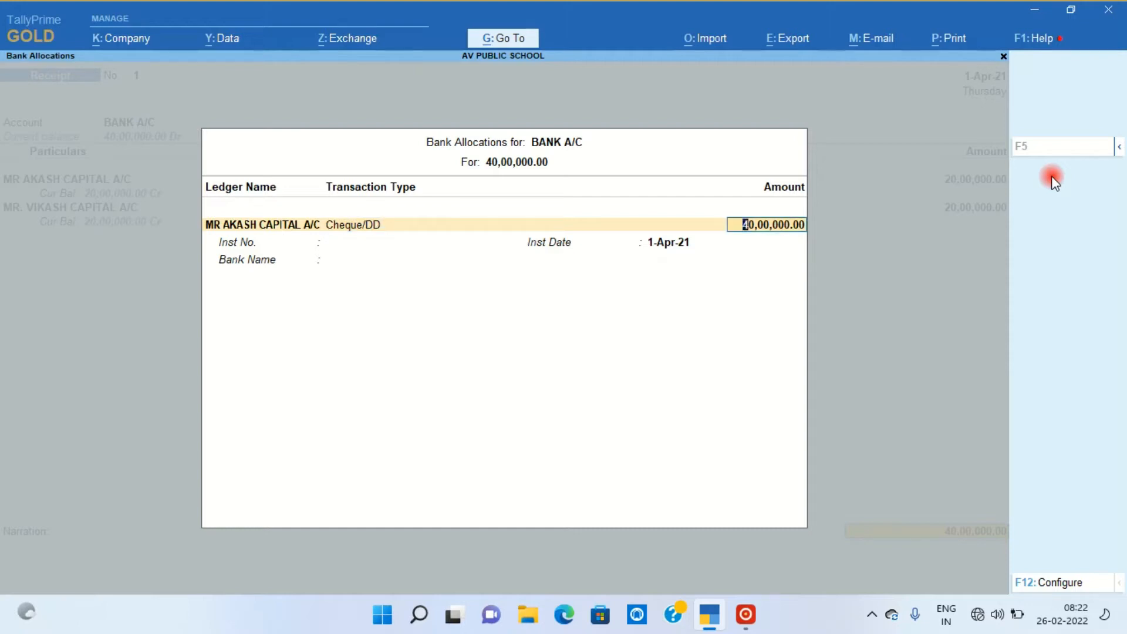
text(20,00,0)
text(00)
key(Return)
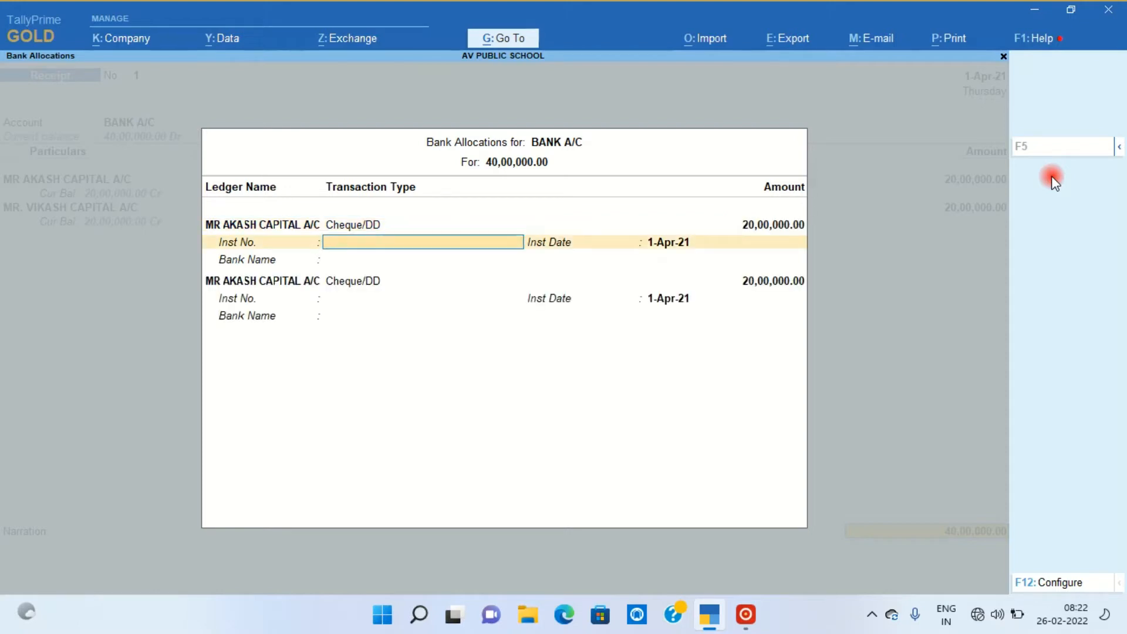
Step: Give the first bank allocation instrument number 0000001, keep its instrument date, and set its bank to HDFC Bank (India)
text(0000001)
key(Return)
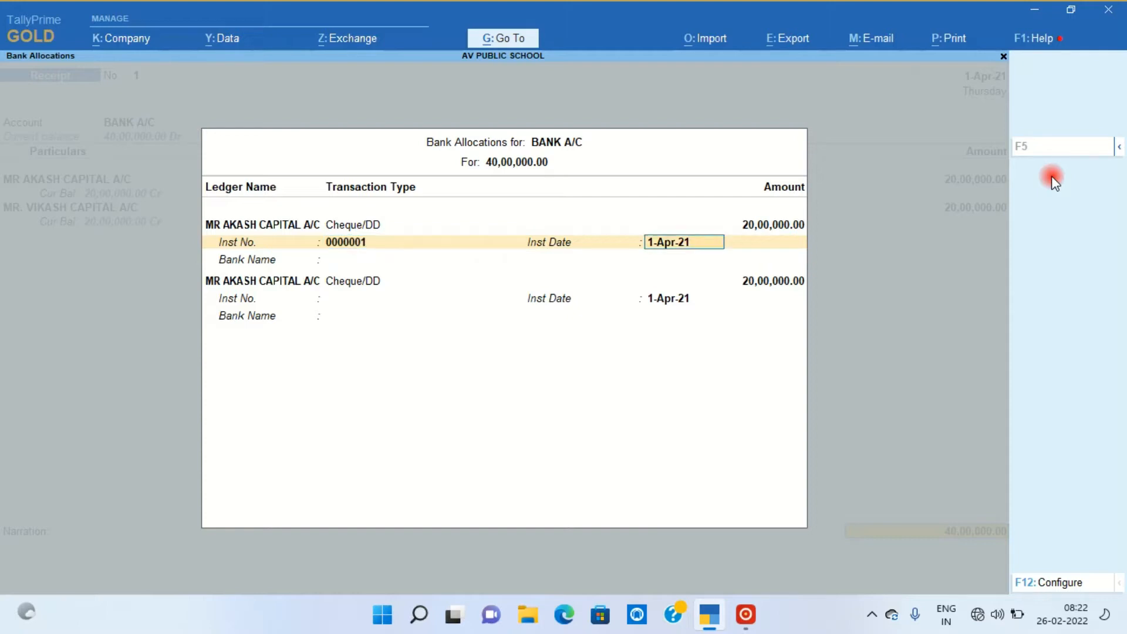
key(Return)
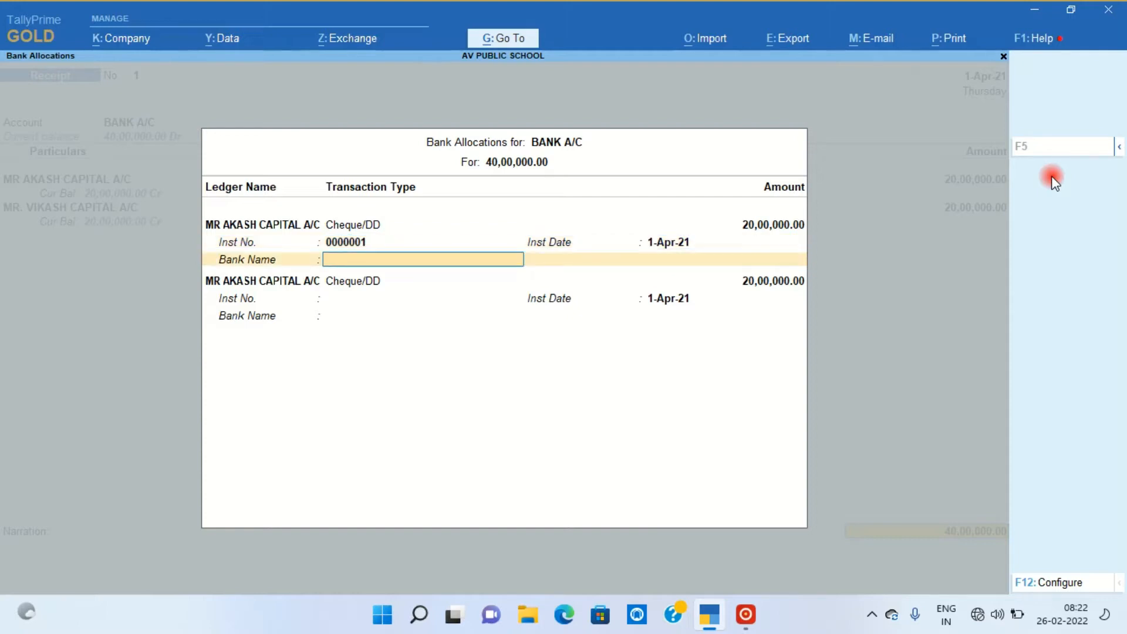
text(JA)
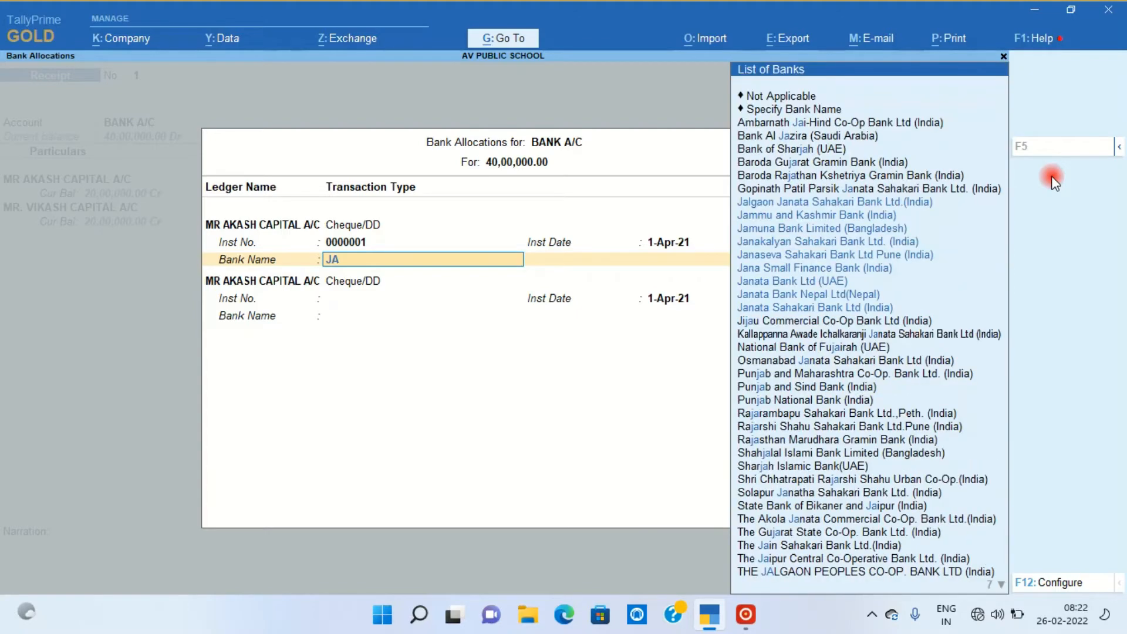
key(BackSpace)
key(BackSpace)
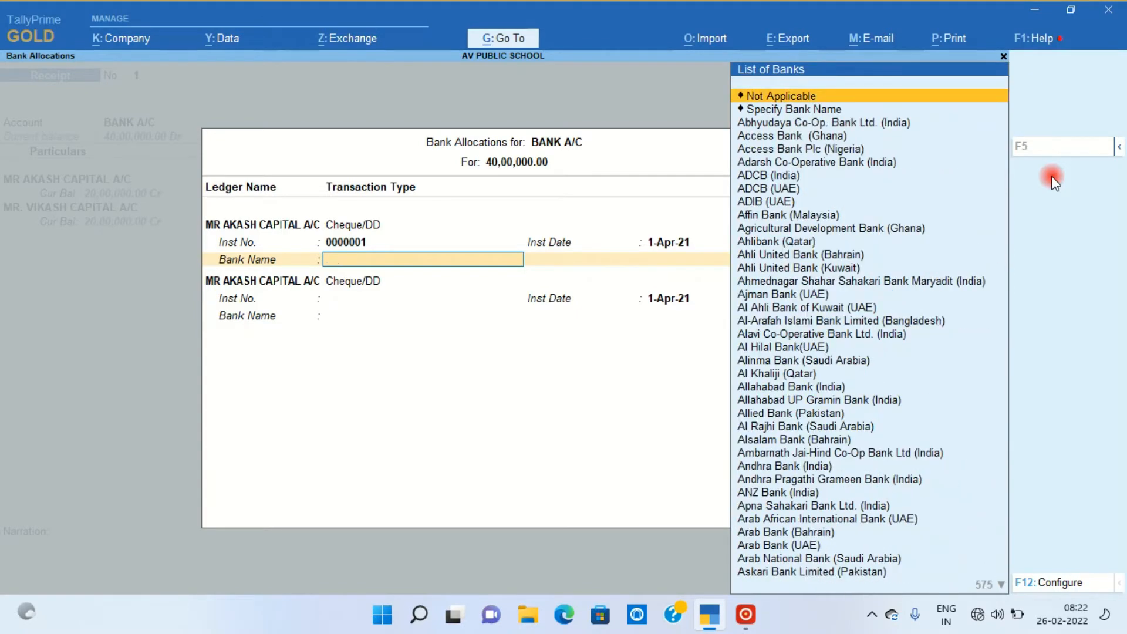
text(HDFC)
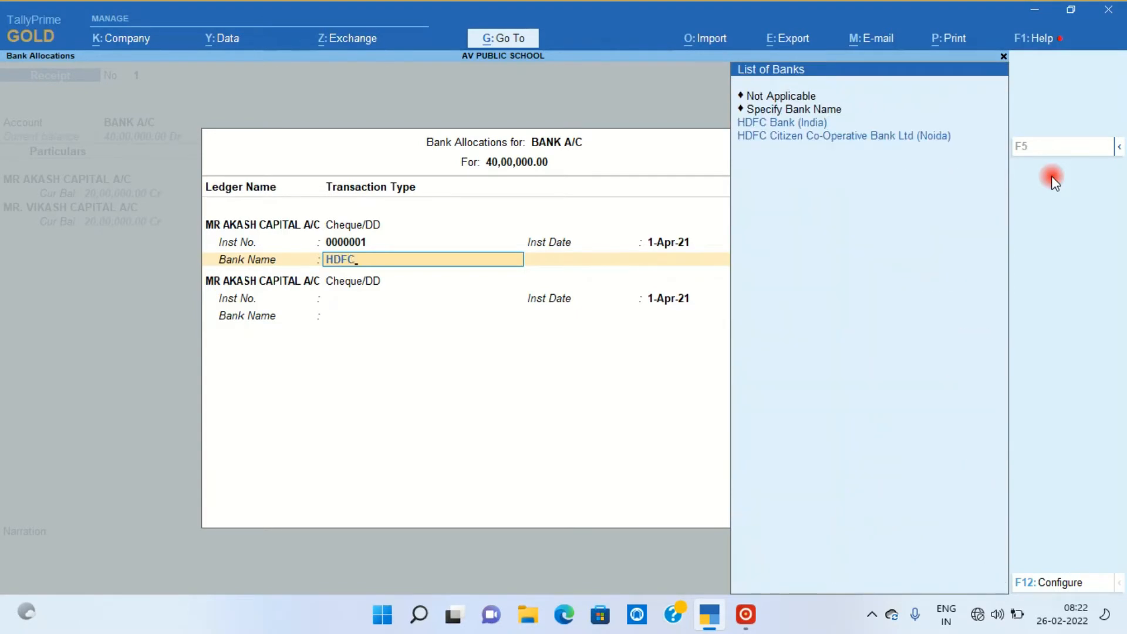
key(Return)
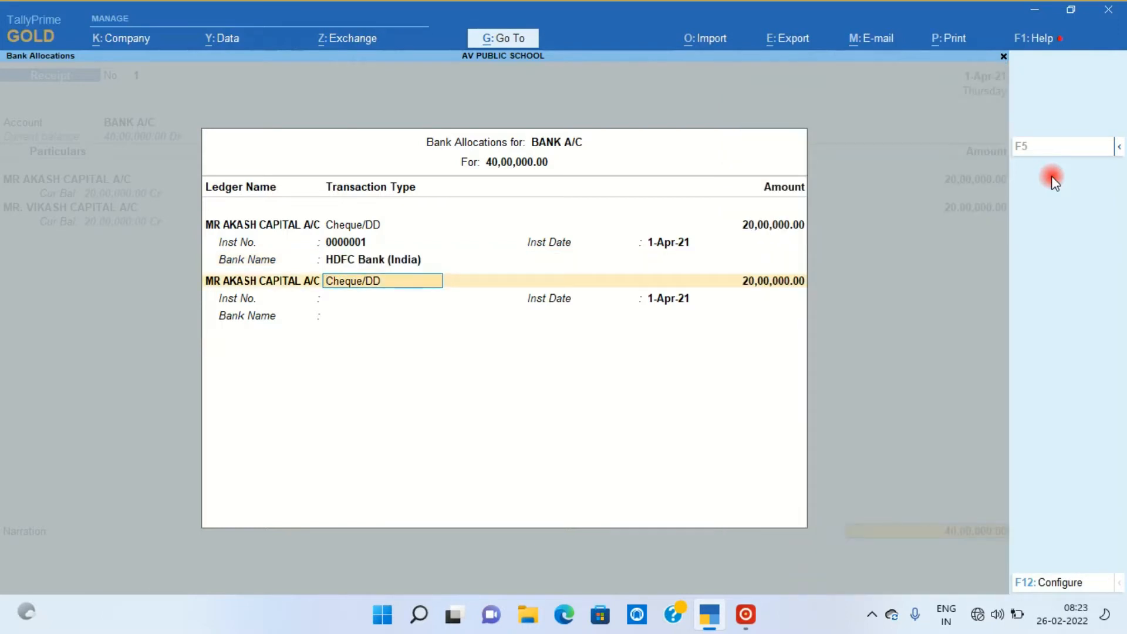
Step: Assign the second bank allocation to the second partner's capital account, keeping Cheque/DD and its amount
key(BackSpace)
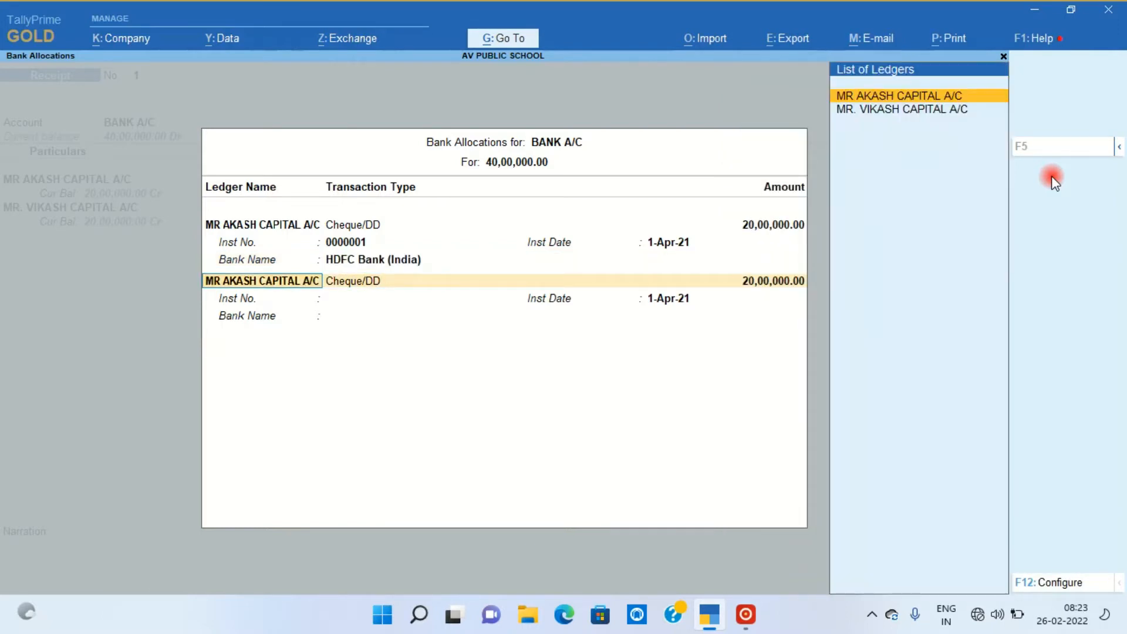
key(Down)
key(Return)
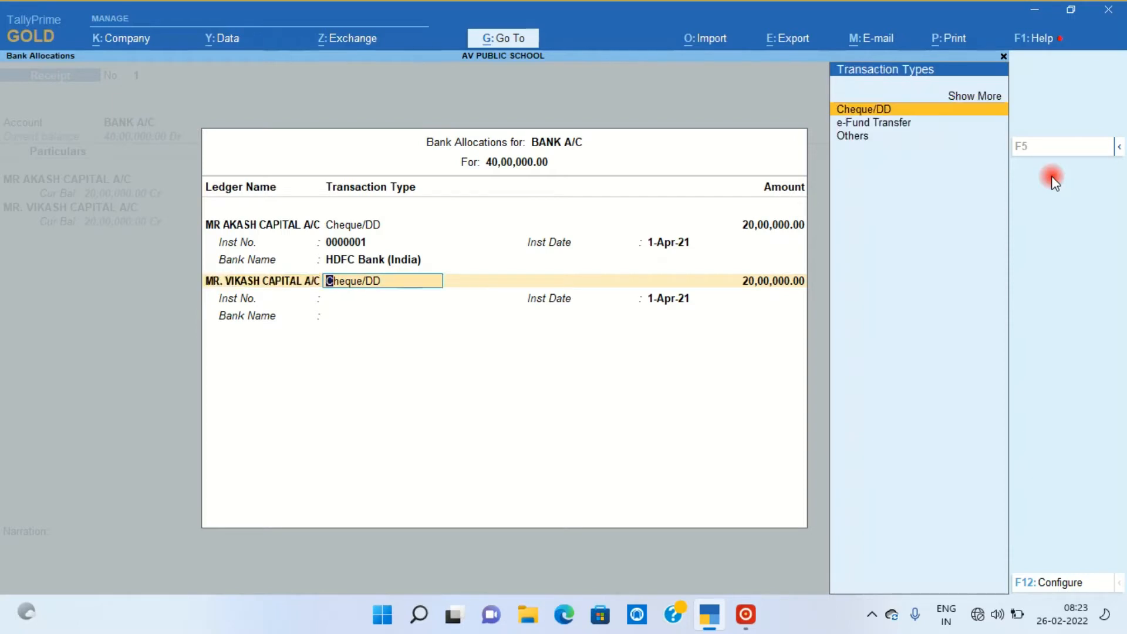
key(Return)
key(Return)
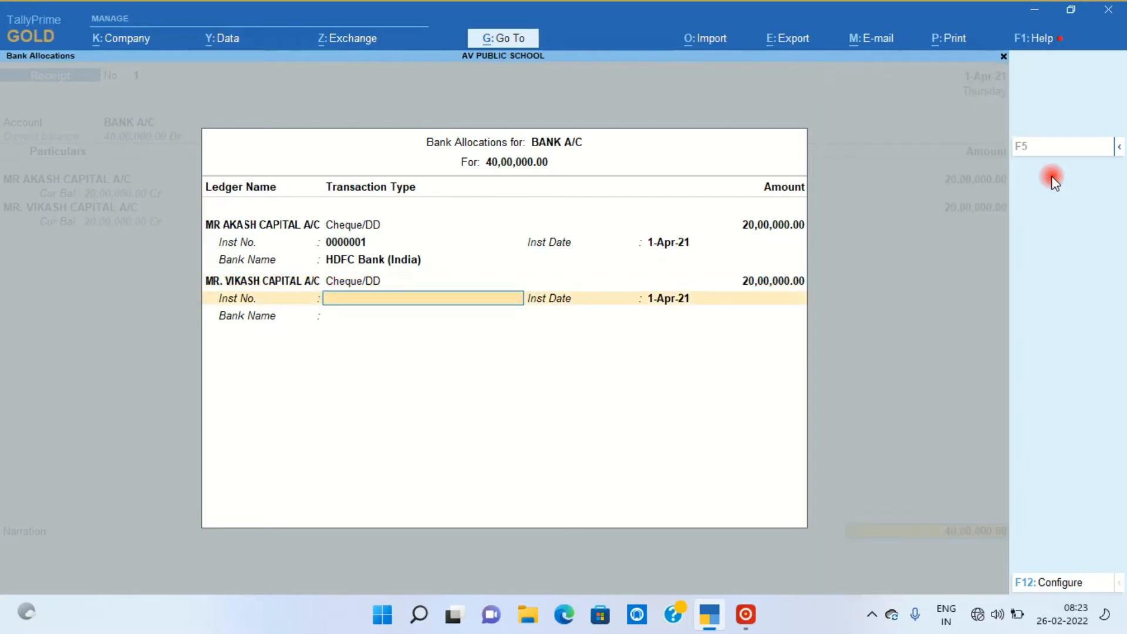
Step: Give the second bank allocation instrument number 0000002, keep its date, and set its bank to State Bank of India (India)
text(0000002)
key(Return)
key(Return)
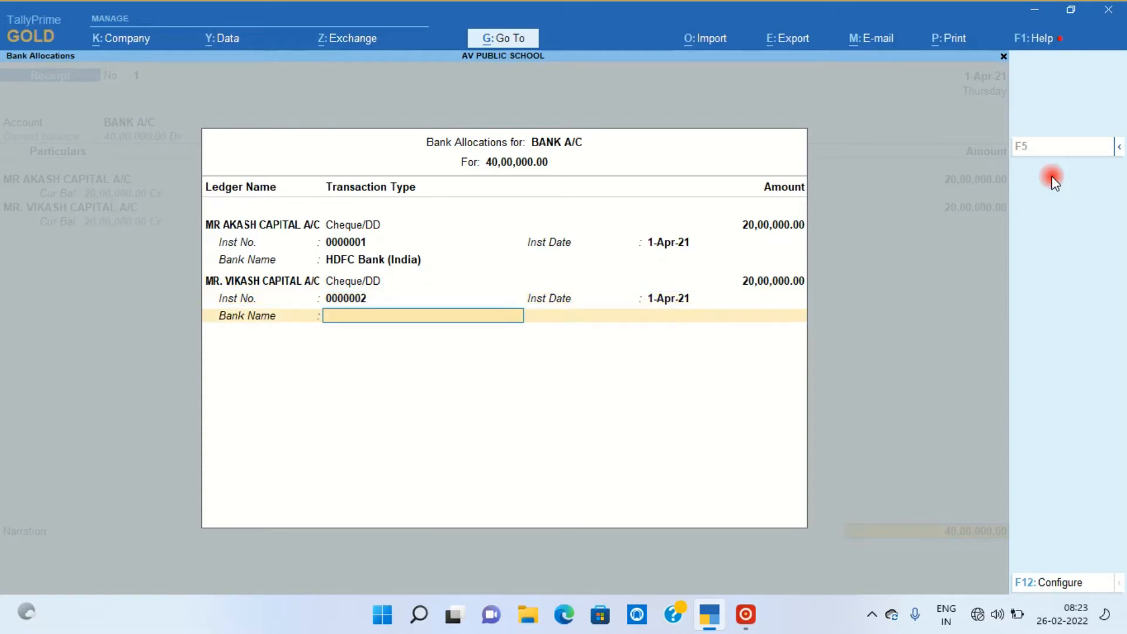
text(S)
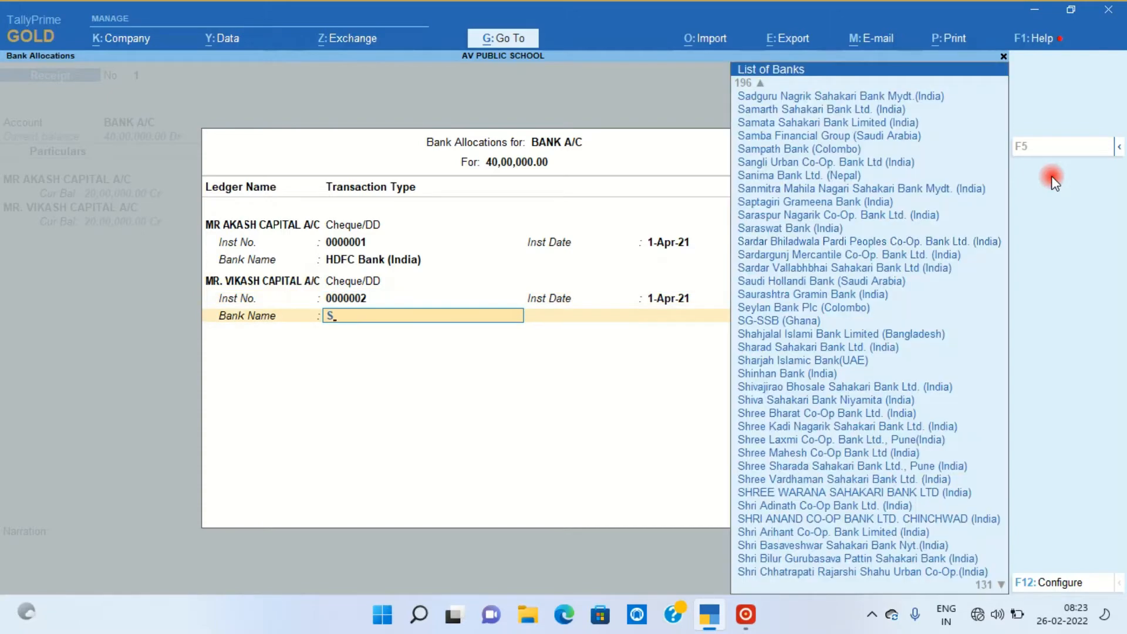
text(TAB)
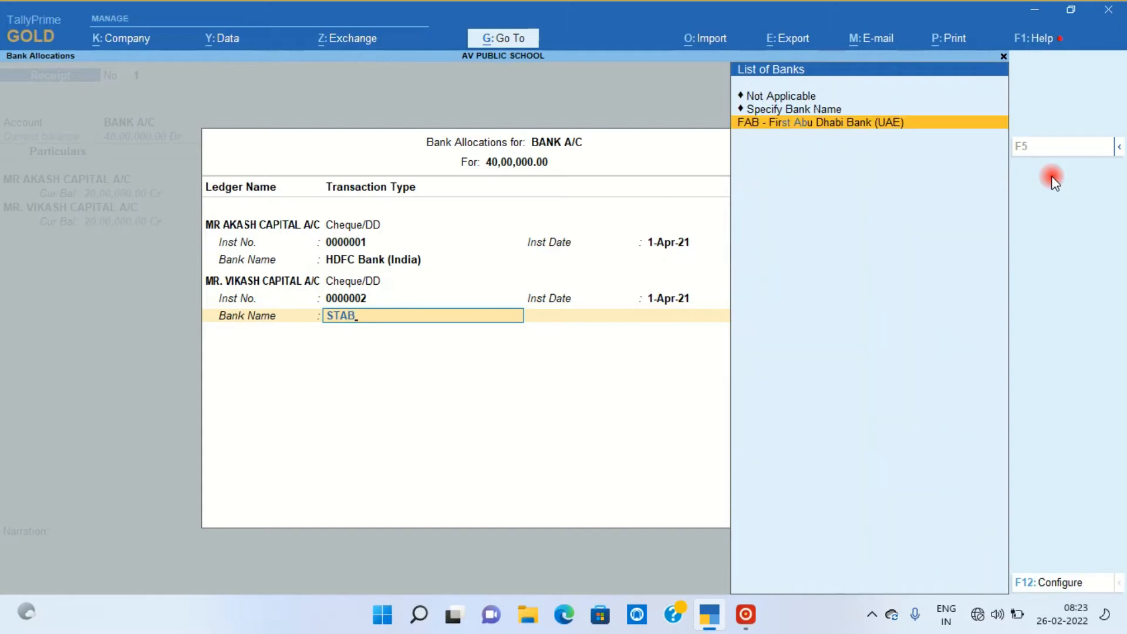
key(BackSpace)
text(TEBA)
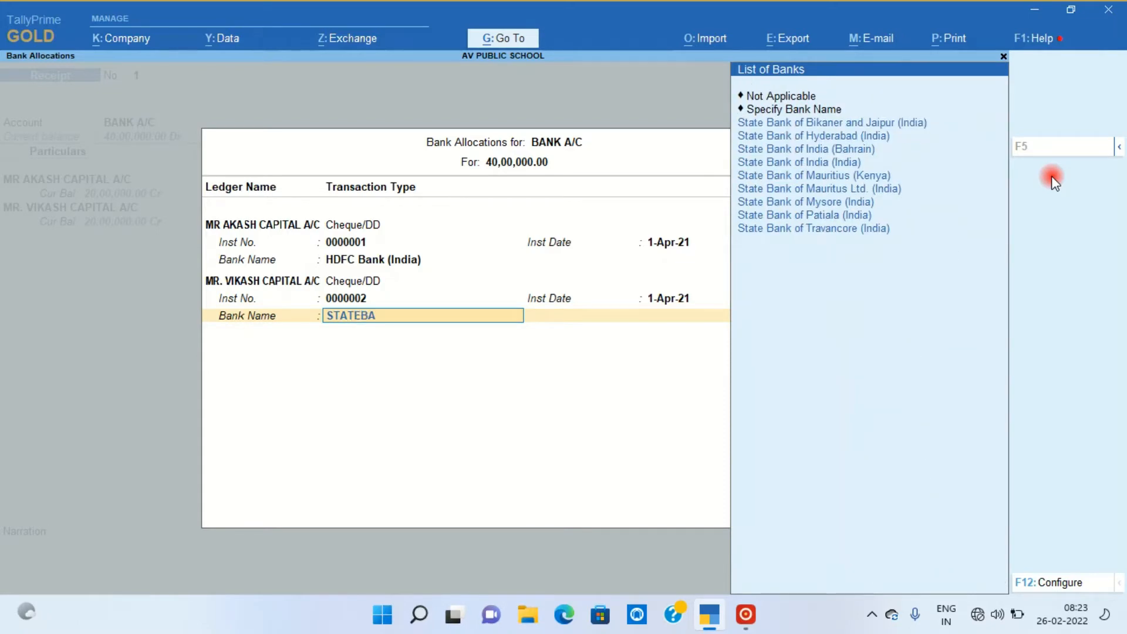
key(Down)
key(Down)
key(Down)
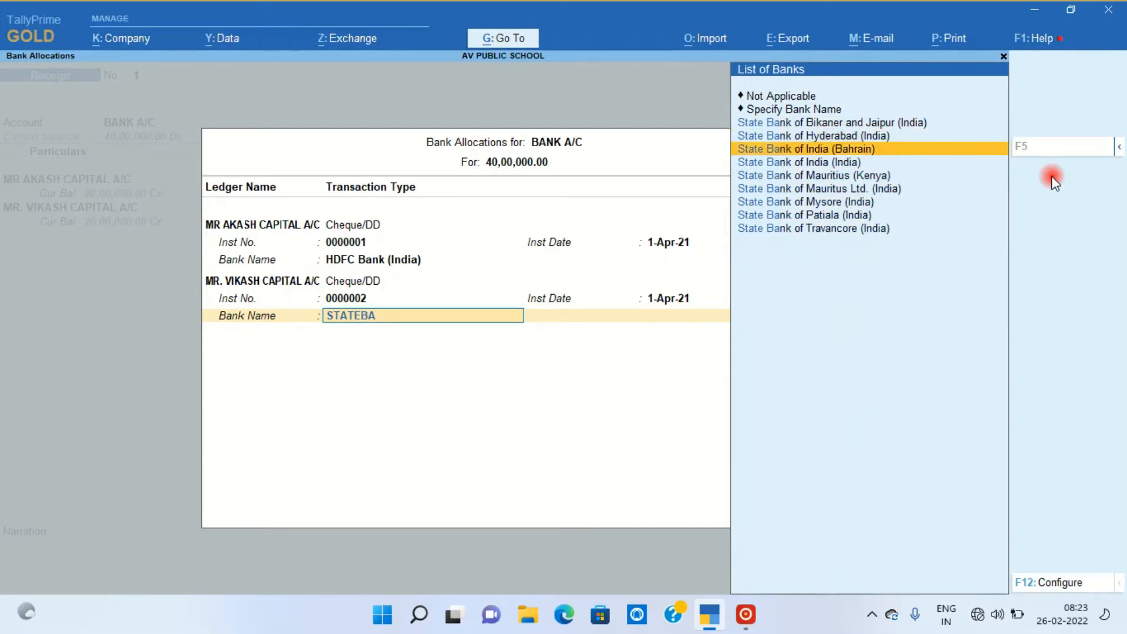
key(Down)
key(Return)
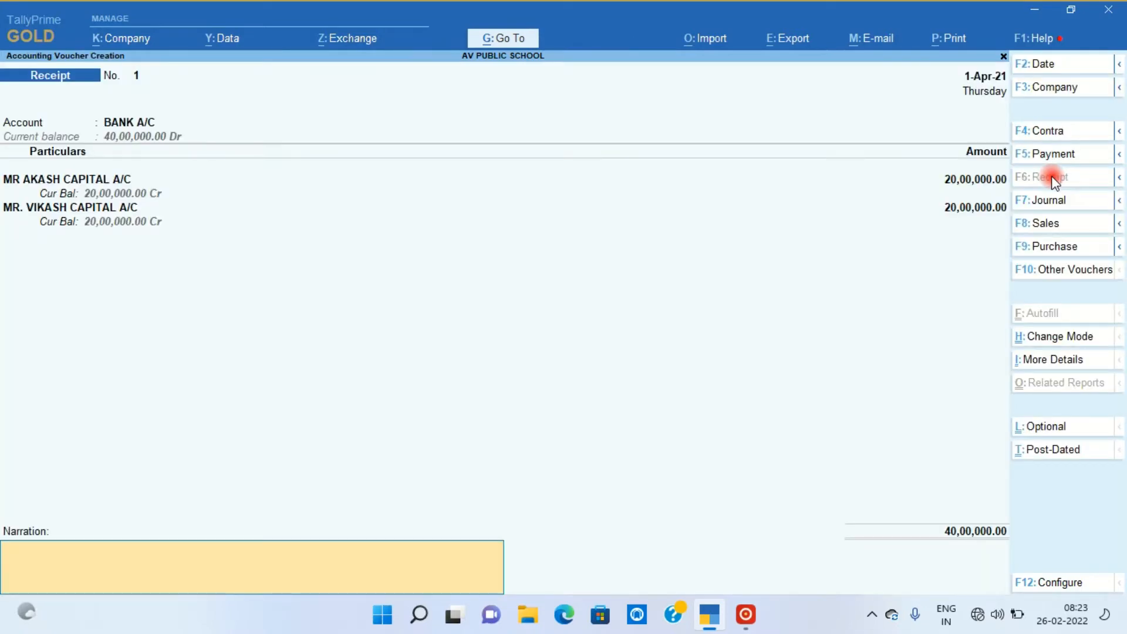
Step: Save the receipt voucher without a narration and leave voucher entry for the Gateway of Tally
key(Return)
key(Return)
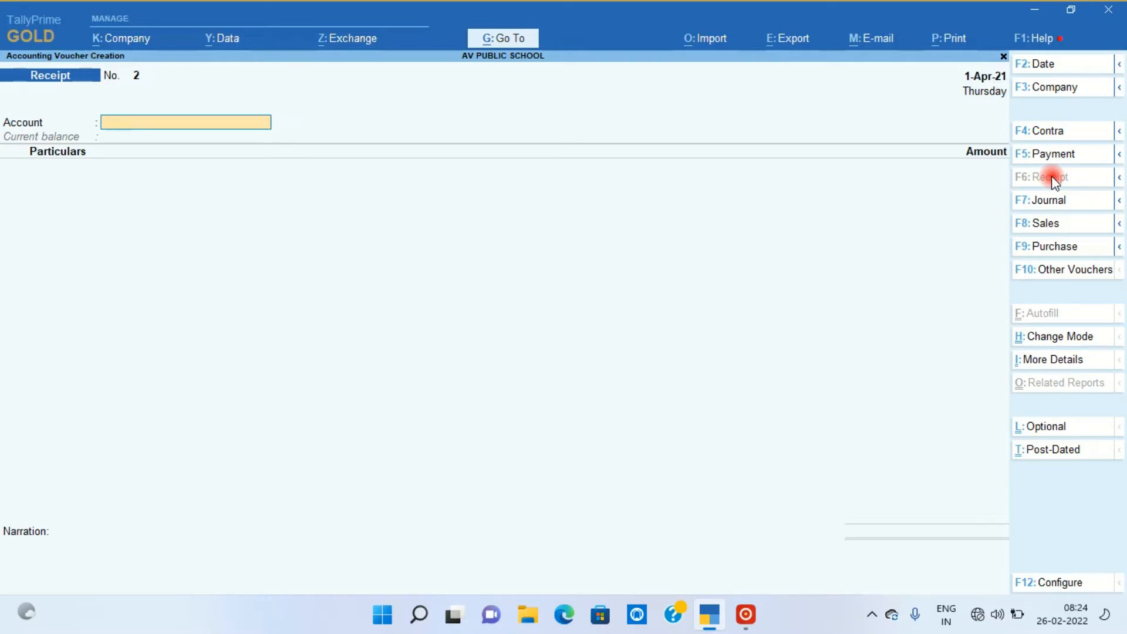
key(Escape)
key(y)
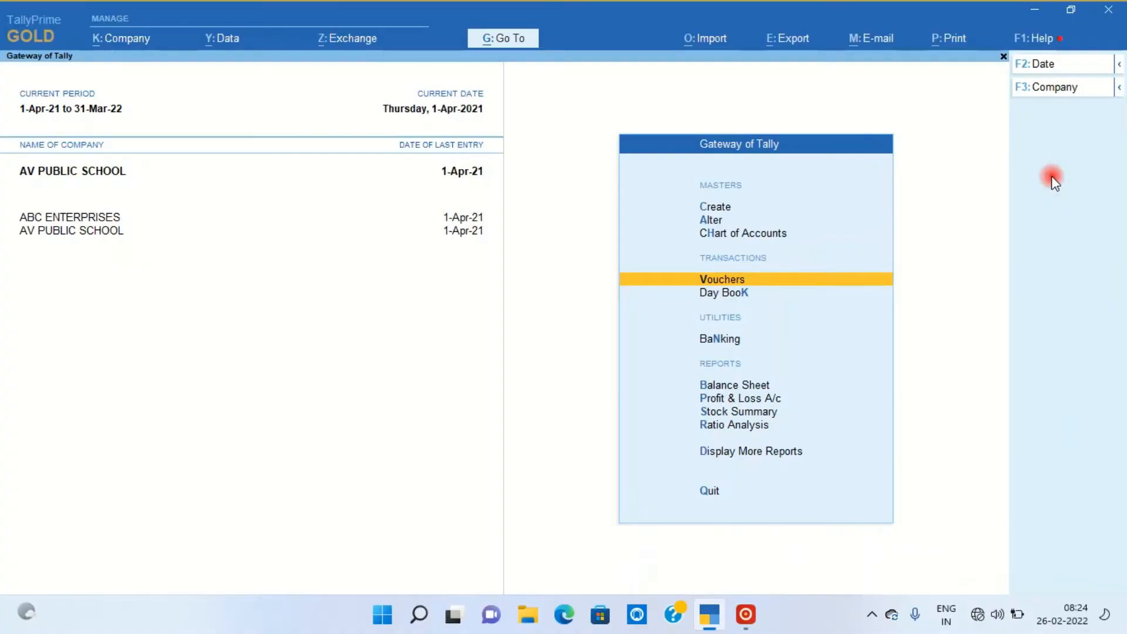
Step: Start a new ledger master named RENT FOR BUILDING, leaving its alias blank
key(Up)
key(Up)
key(Up)
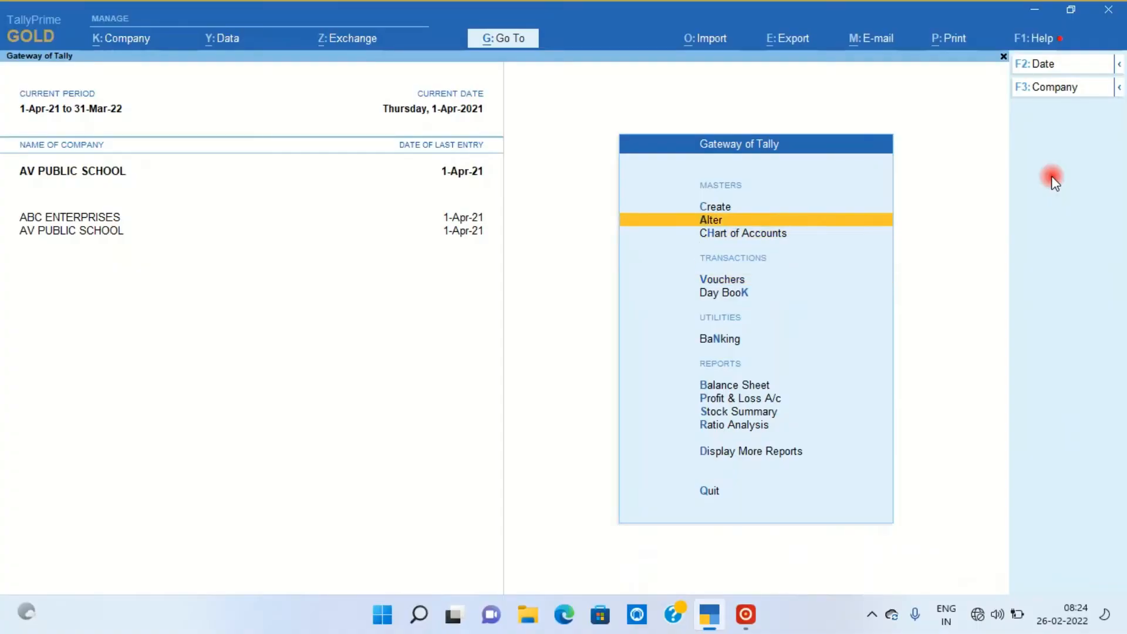
key(Return)
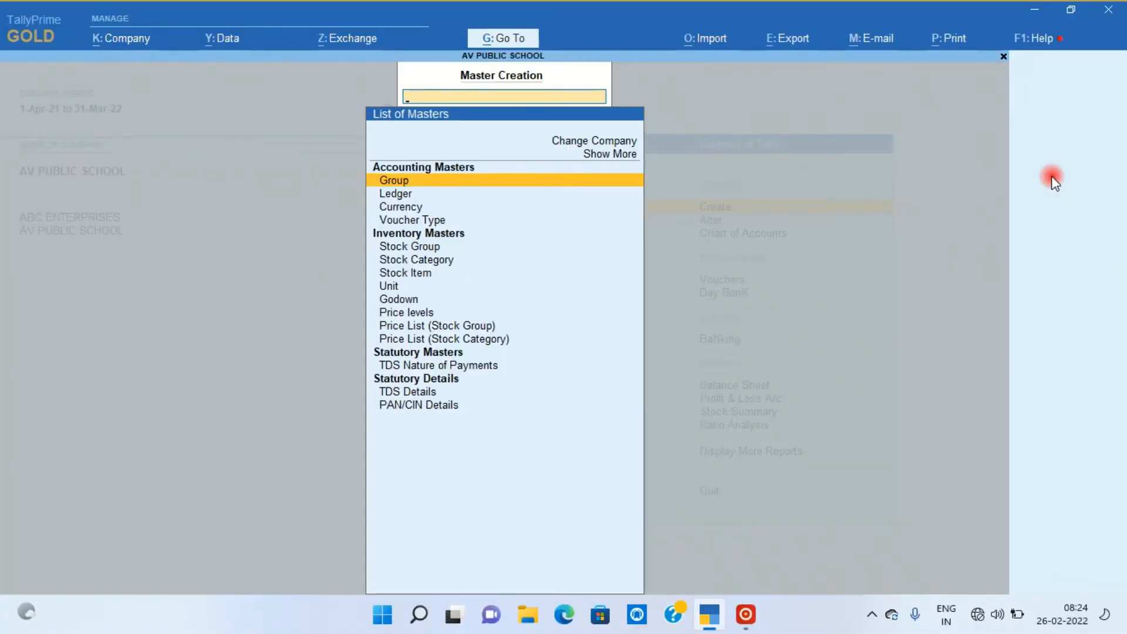
key(Down)
key(Down)
key(Up)
key(Return)
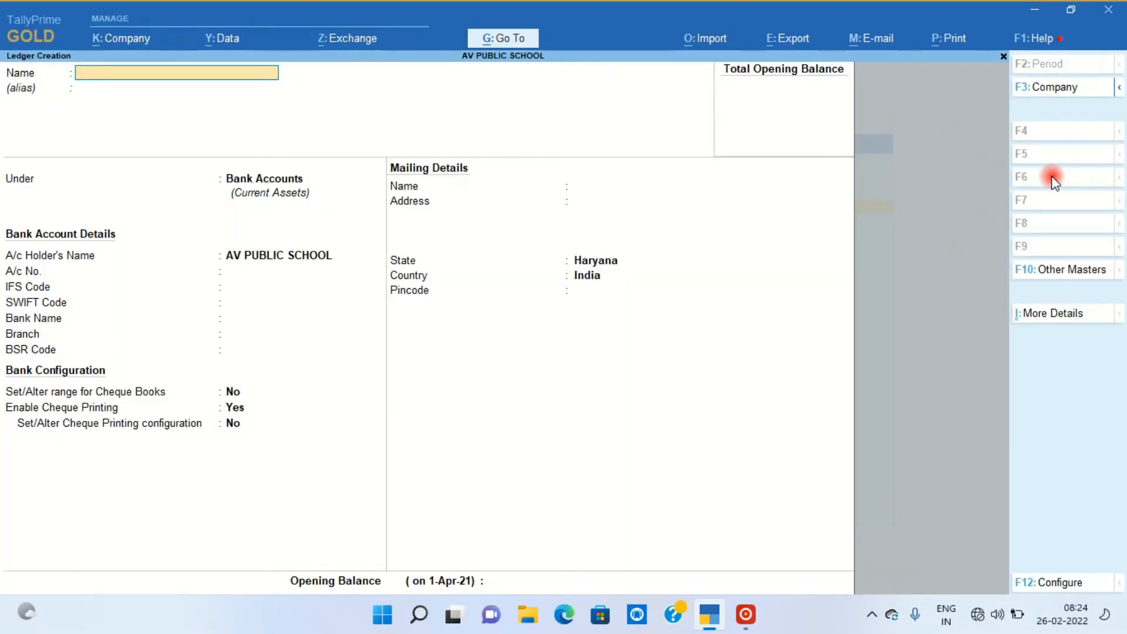
text(RENT FOR BUILDING)
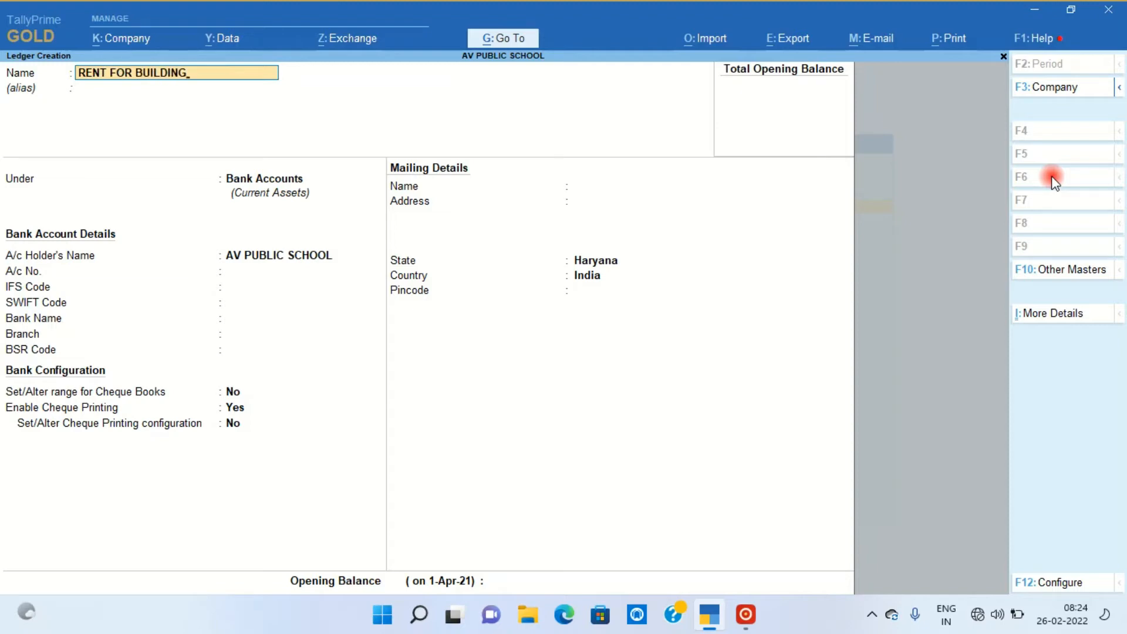
key(Return)
key(Return)
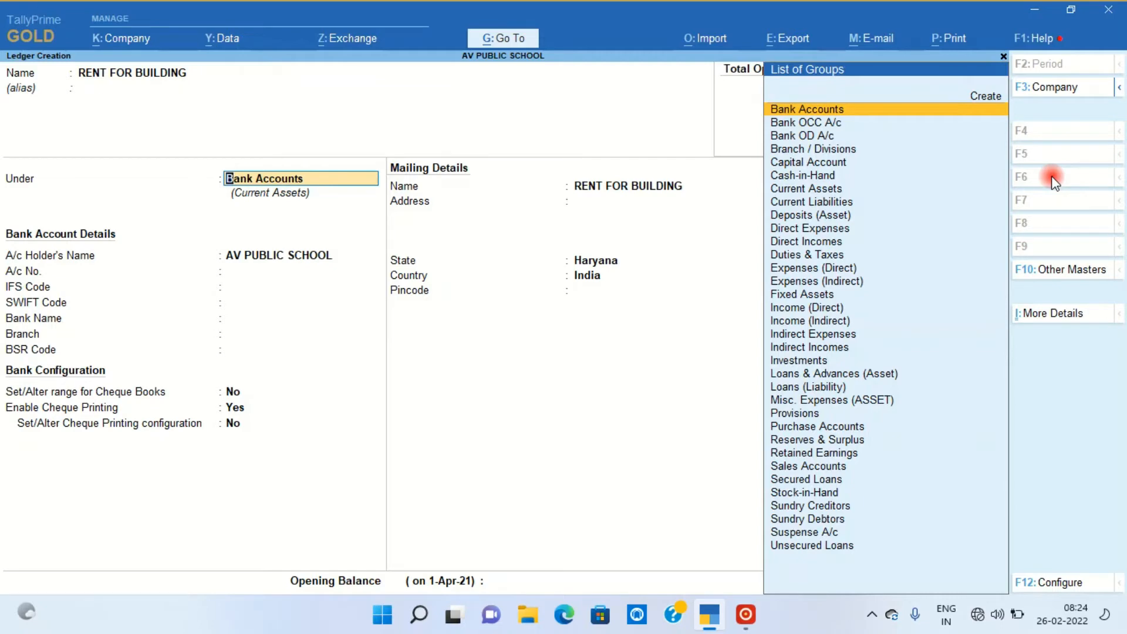
Step: Place the RENT FOR BUILDING ledger under Indirect Expenses and set its type of ledger to Not Applicable
text(di)
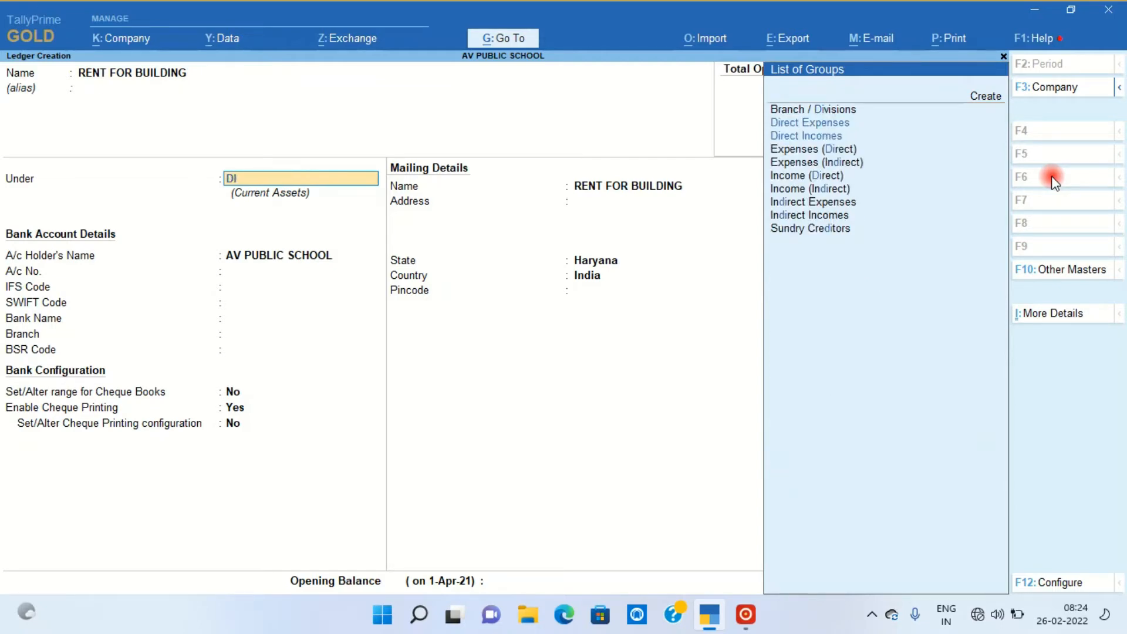
key(BackSpace)
key(BackSpace)
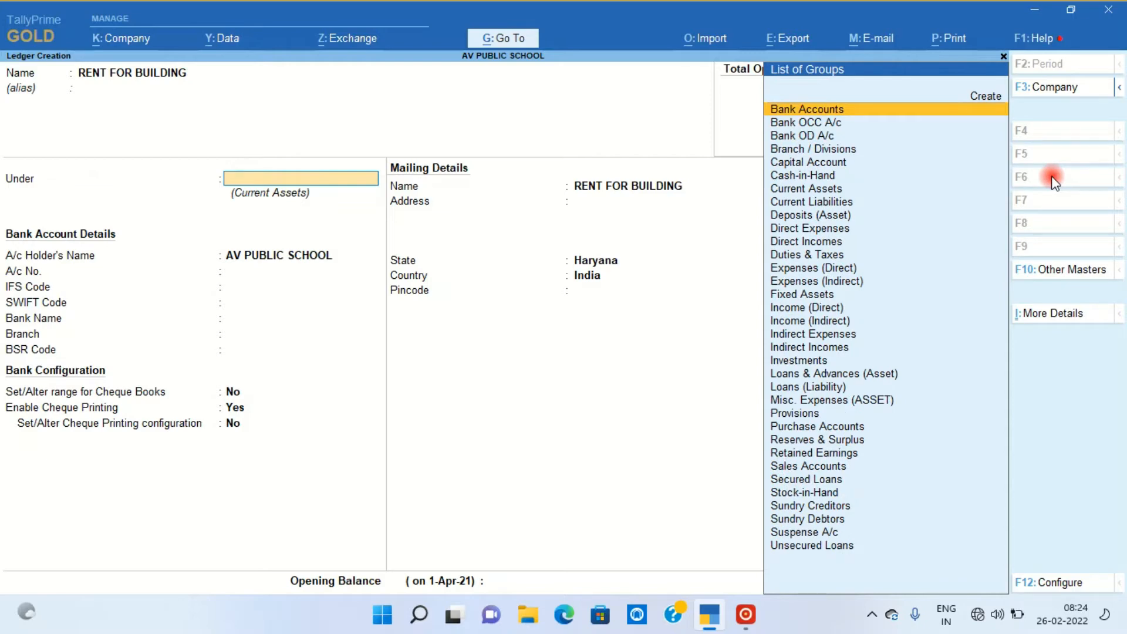
text(IND)
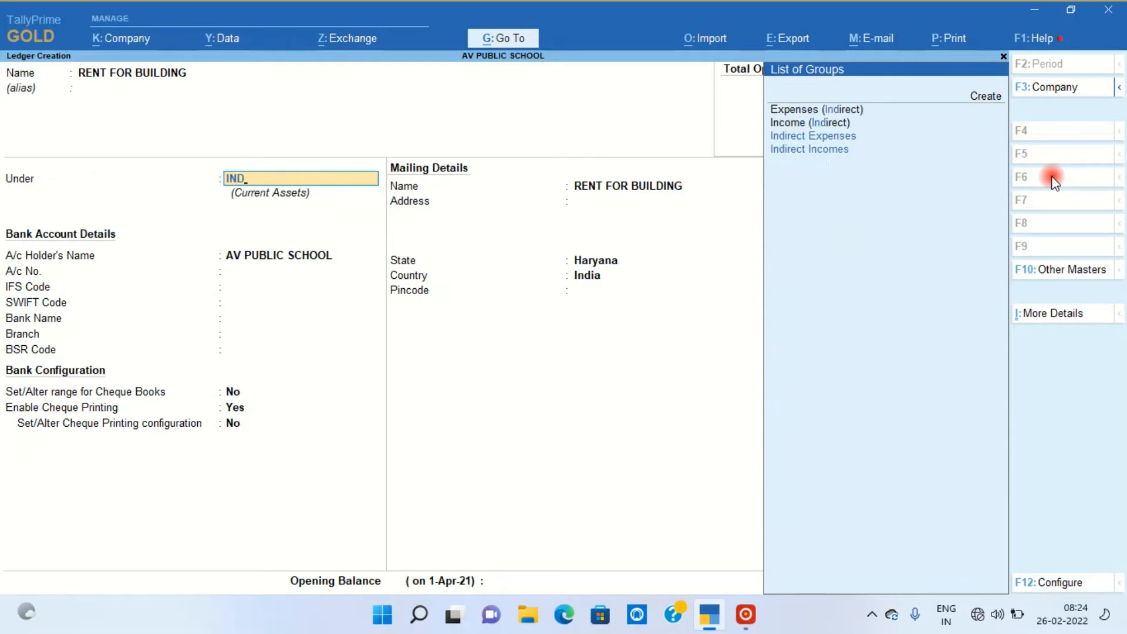
key(Return)
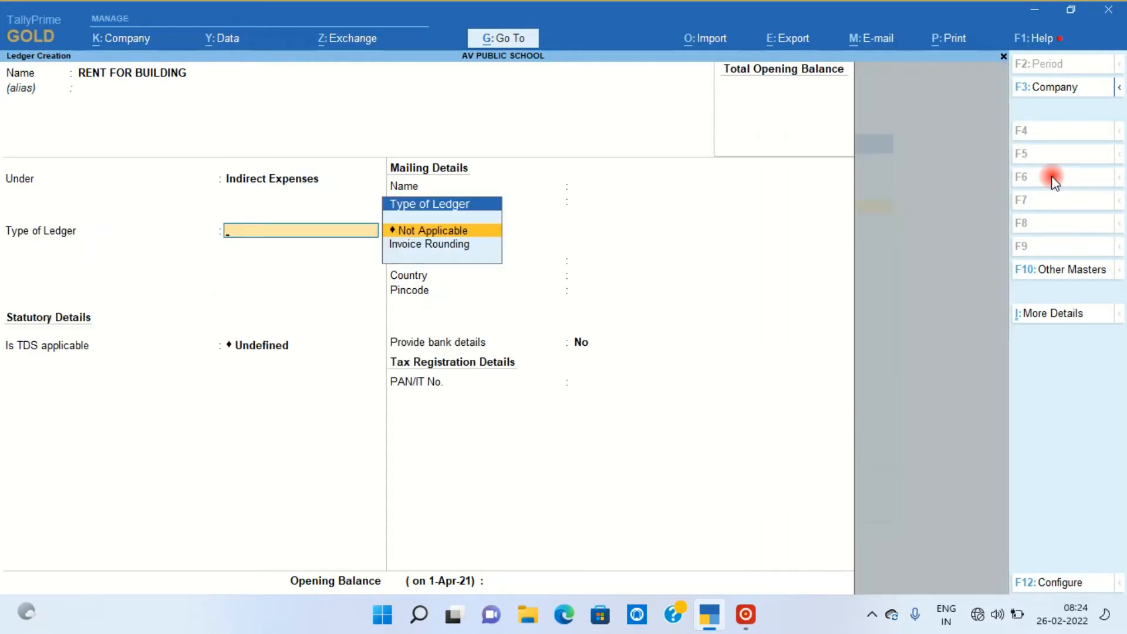
key(Return)
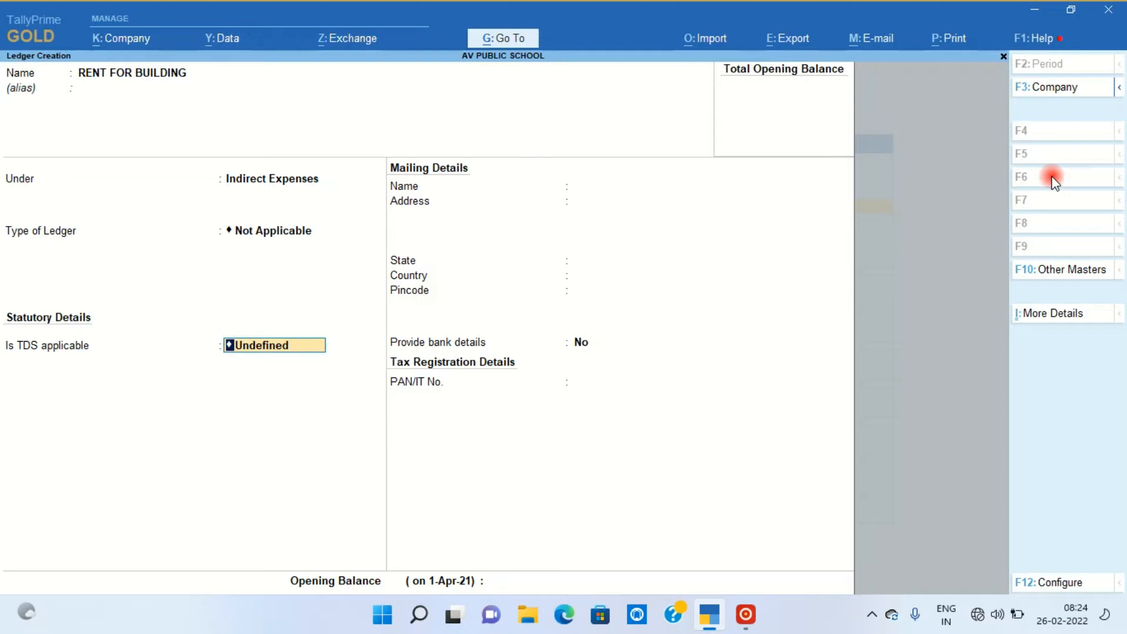
Step: Make TDS applicable to the rent ledger and start creating a new nature of payment for it
text(AP)
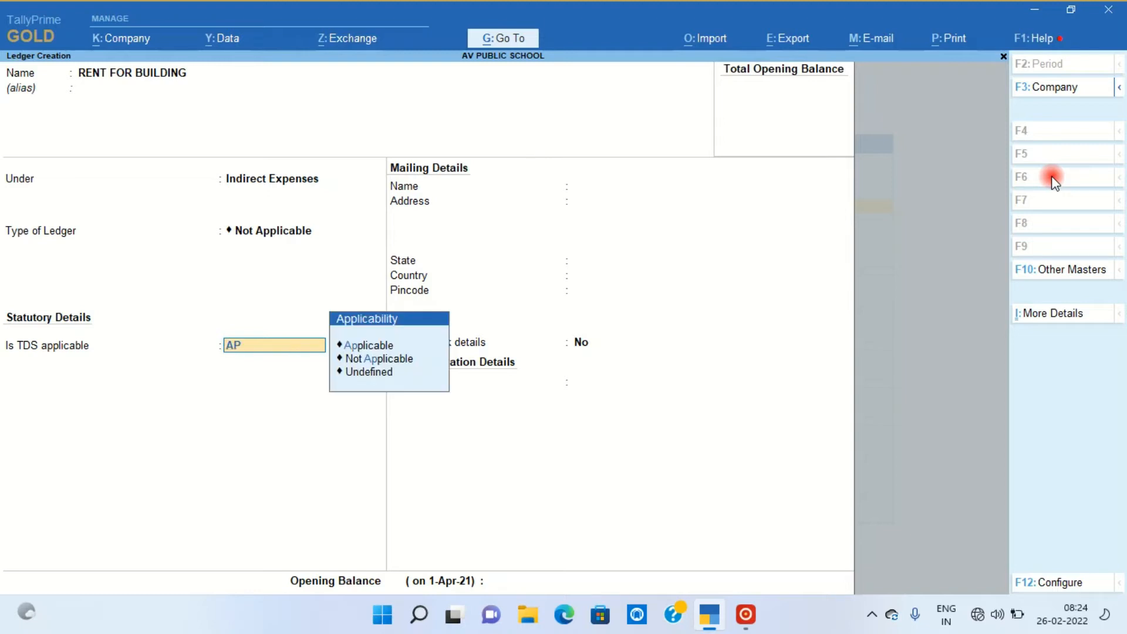
key(Return)
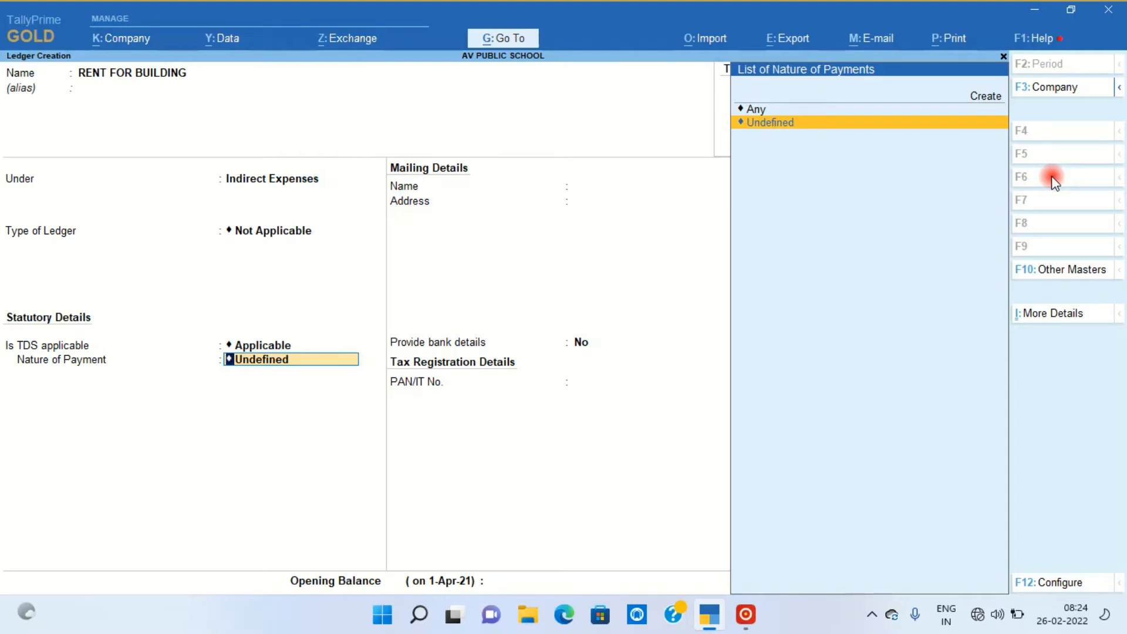
key(Up)
key(Up)
key(Return)
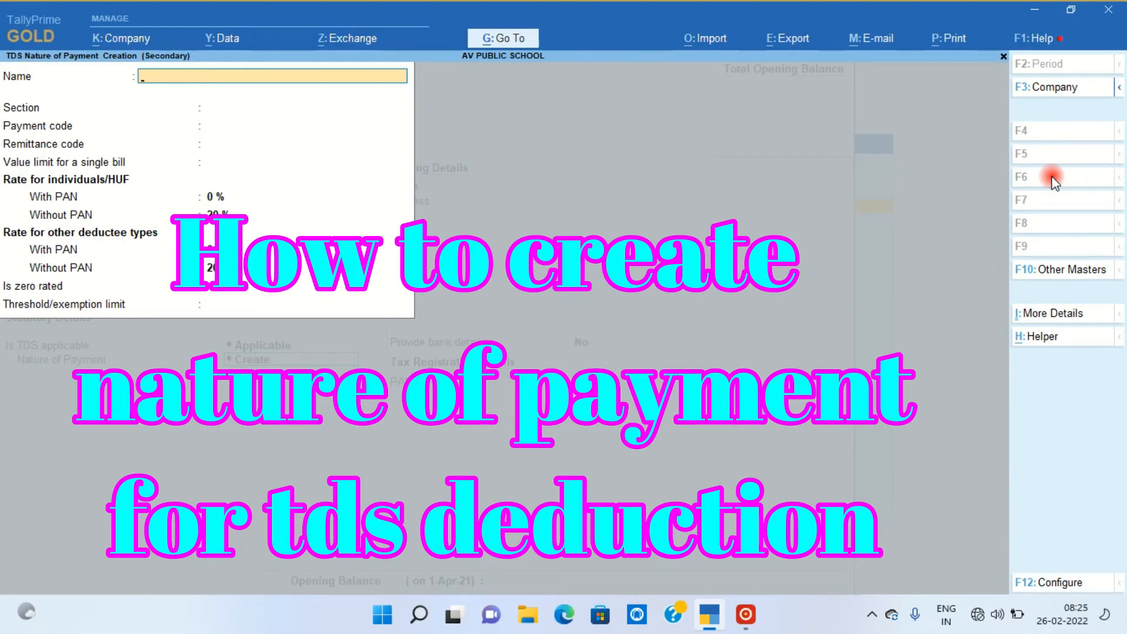
Step: Name the new TDS nature of payment RENT FOR LAND & BUILDING
text(RENTING)
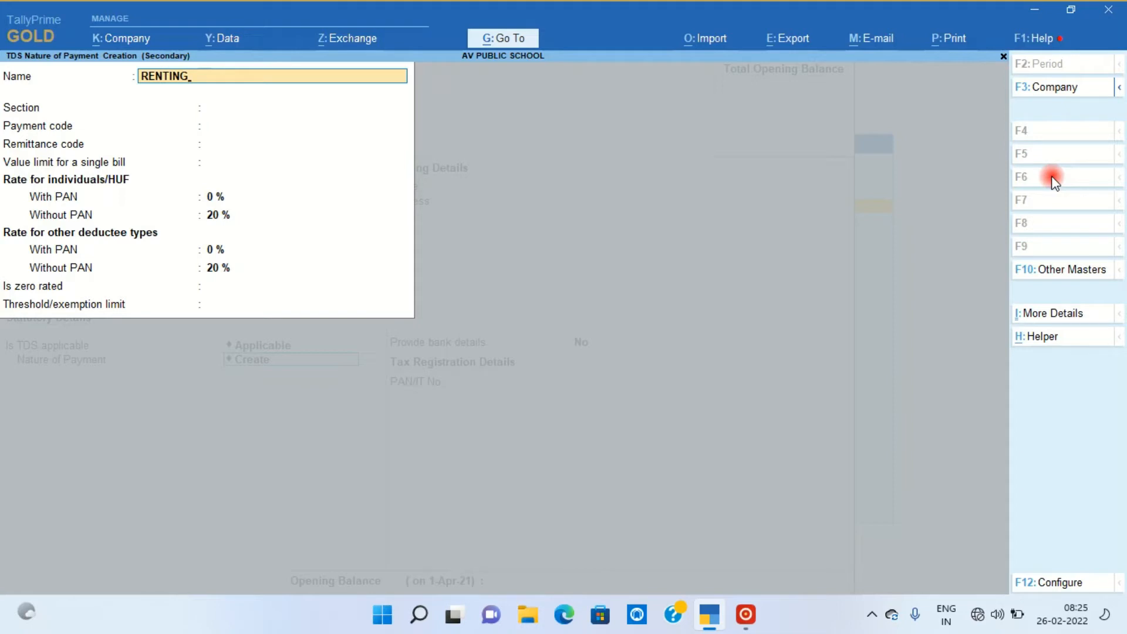
key(BackSpace)
key(BackSpace)
key(BackSpace)
key(BackSpace)
text(T FOR LAND &)
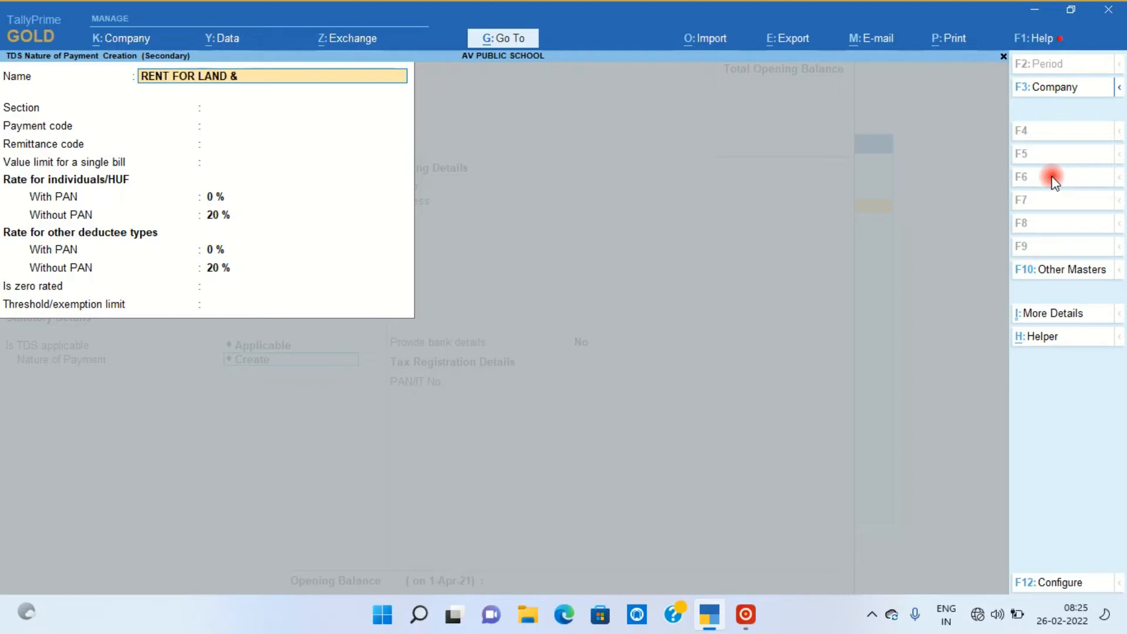
text( BUILDING)
key(BackSpace)
key(BackSpace)
key(BackSpace)
key(BackSpace)
text(DING)
key(Return)
Step: Set the nature of payment's section to 194 I and its payment code to 194I, leaving the remittance code blank
text(1)
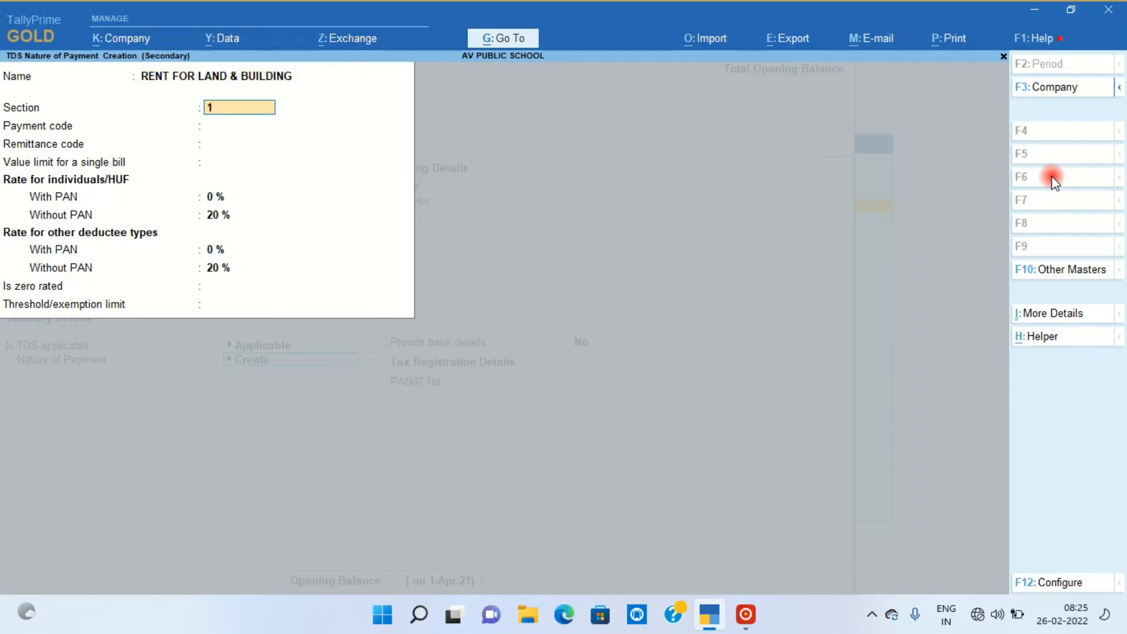
text(94)
key(BackSpace)
key(BackSpace)
text(I)
key(Return)
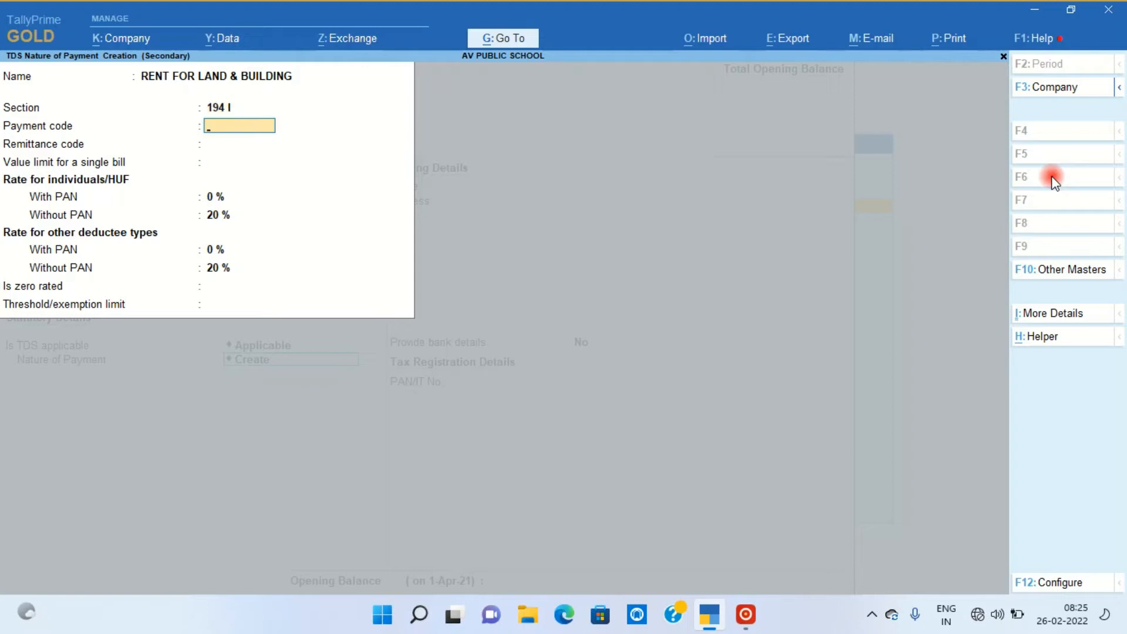
text(194I)
key(Return)
key(Return)
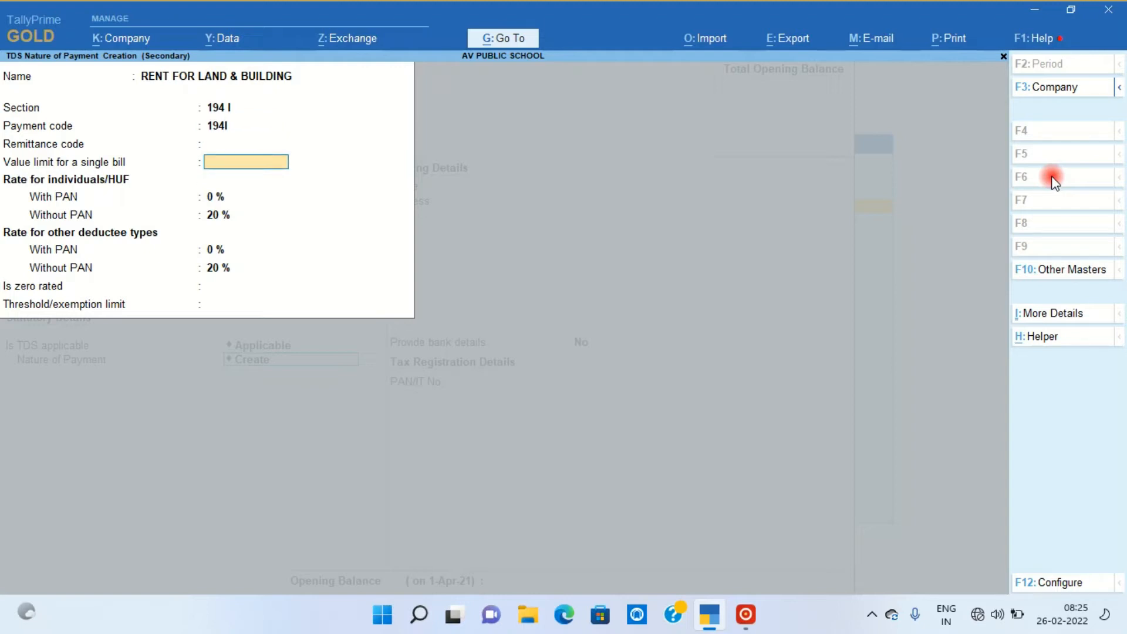
Step: Set the nature of payment's single-bill value limit to 2,40,000 and its with-PAN rates to 10%, keeping 20% without PAN
text(240000)
key(Return)
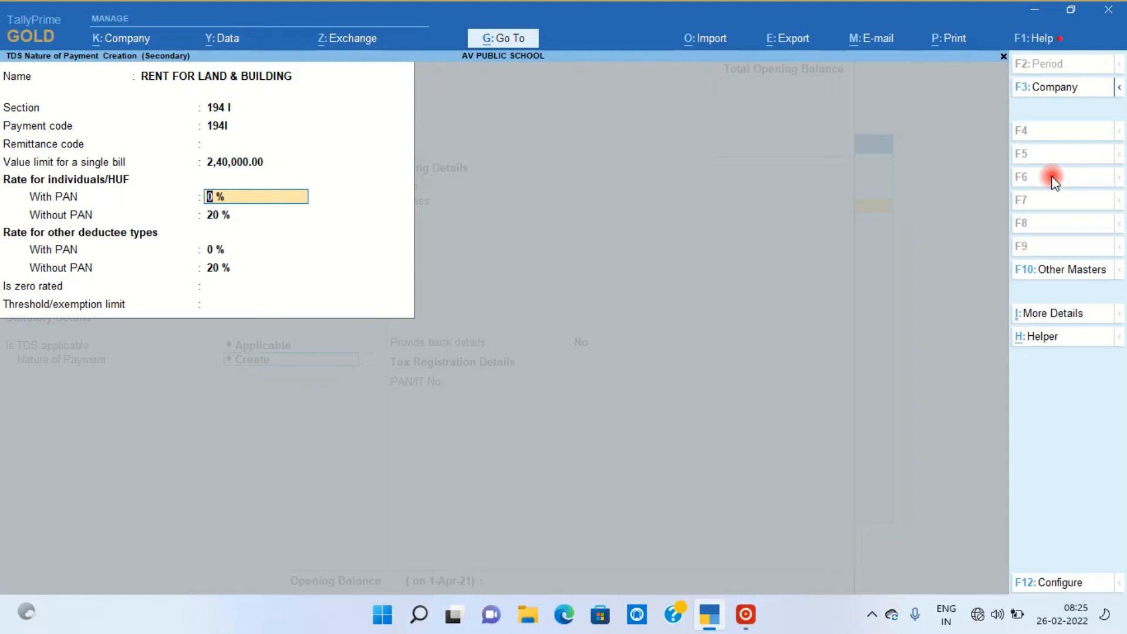
text(10)
key(Return)
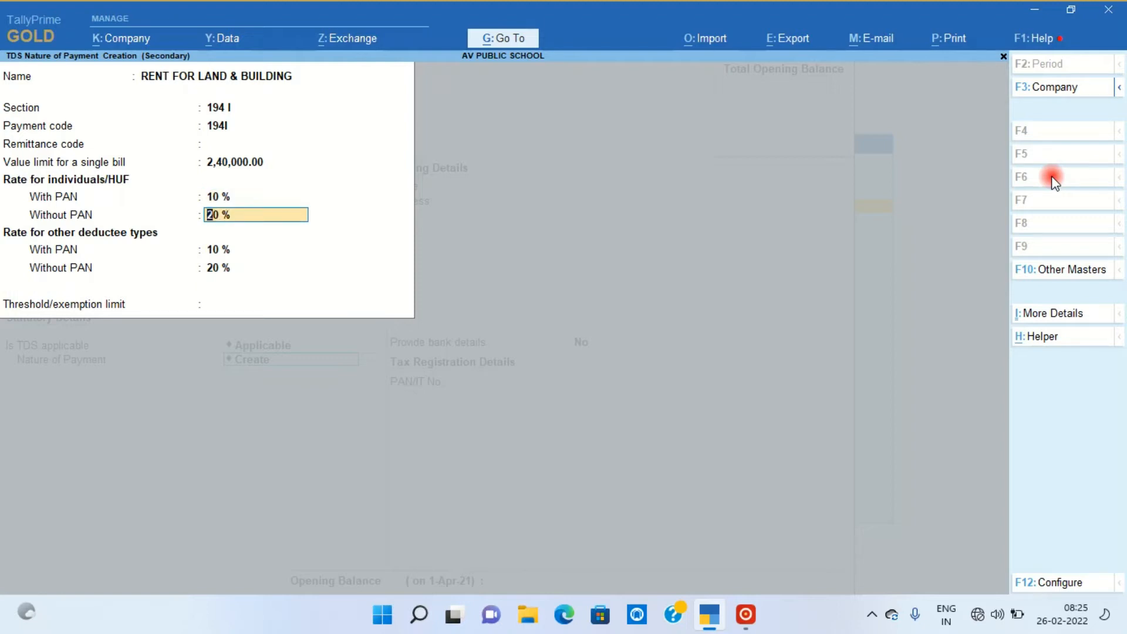
key(Return)
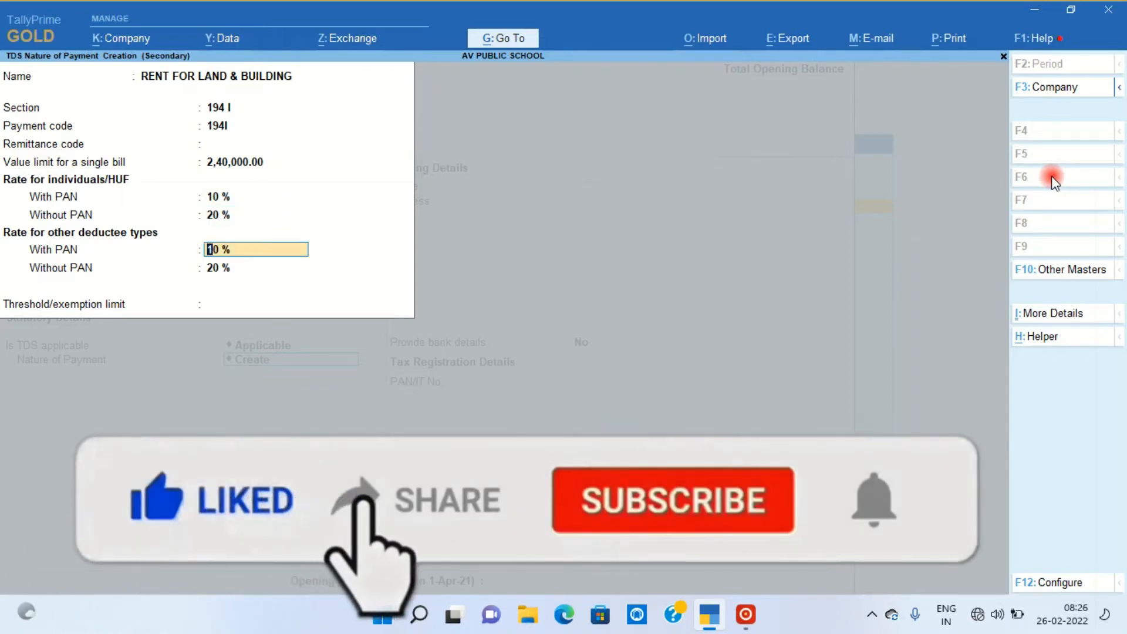
key(Return)
key(Return)
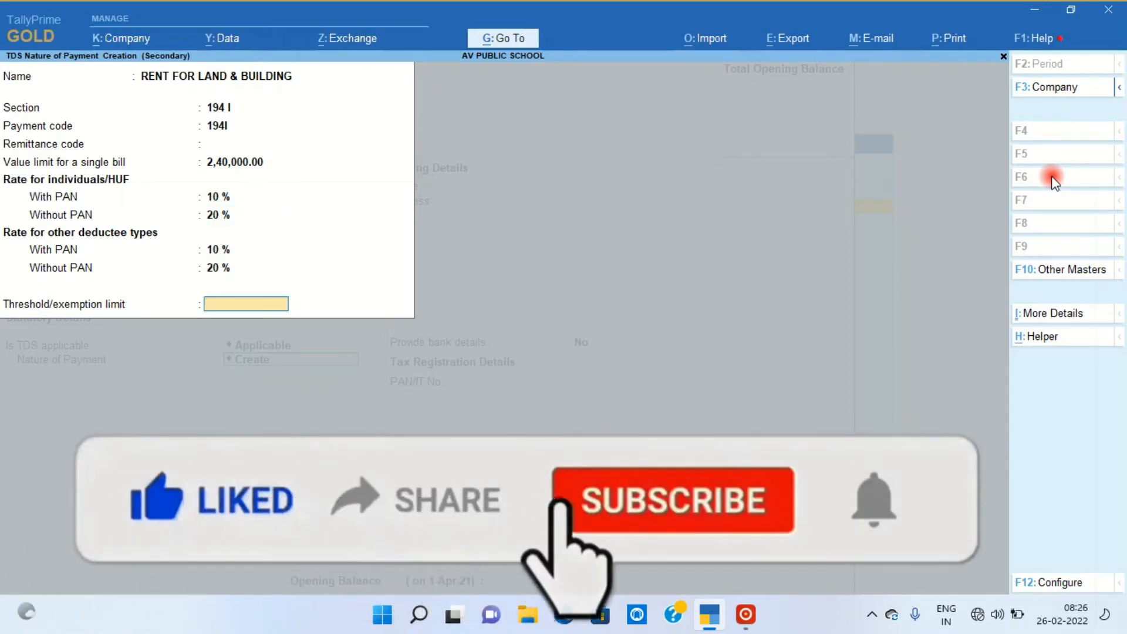
Step: Set the threshold/exemption limit to 2,40,000 and save the RENT FOR LAND & BUILDING nature of payment
text(240000)
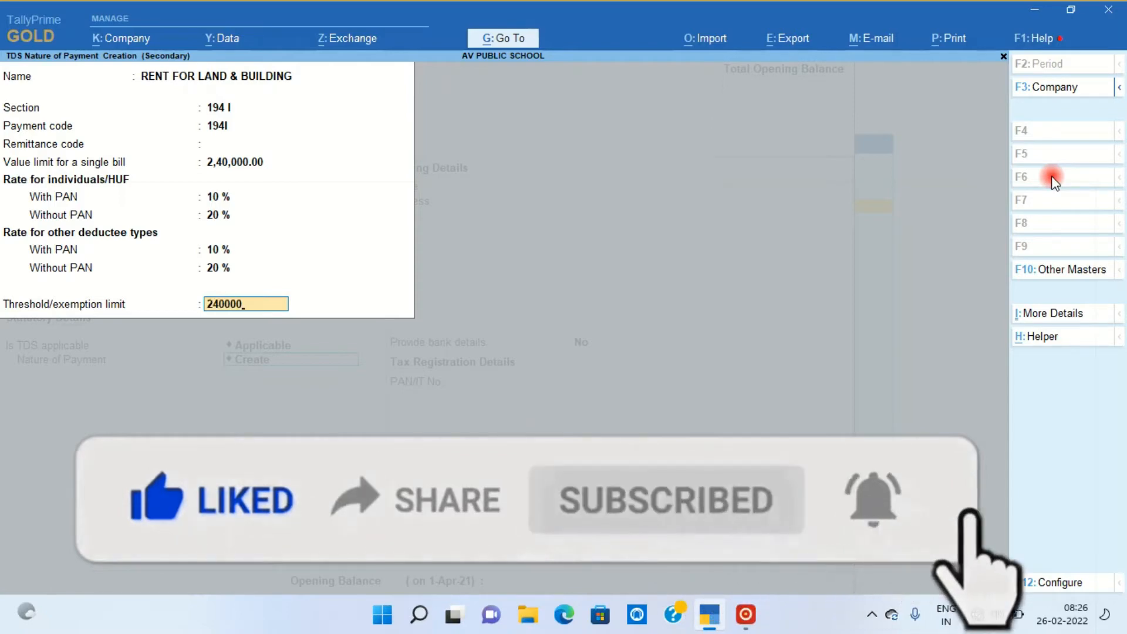
key(Return)
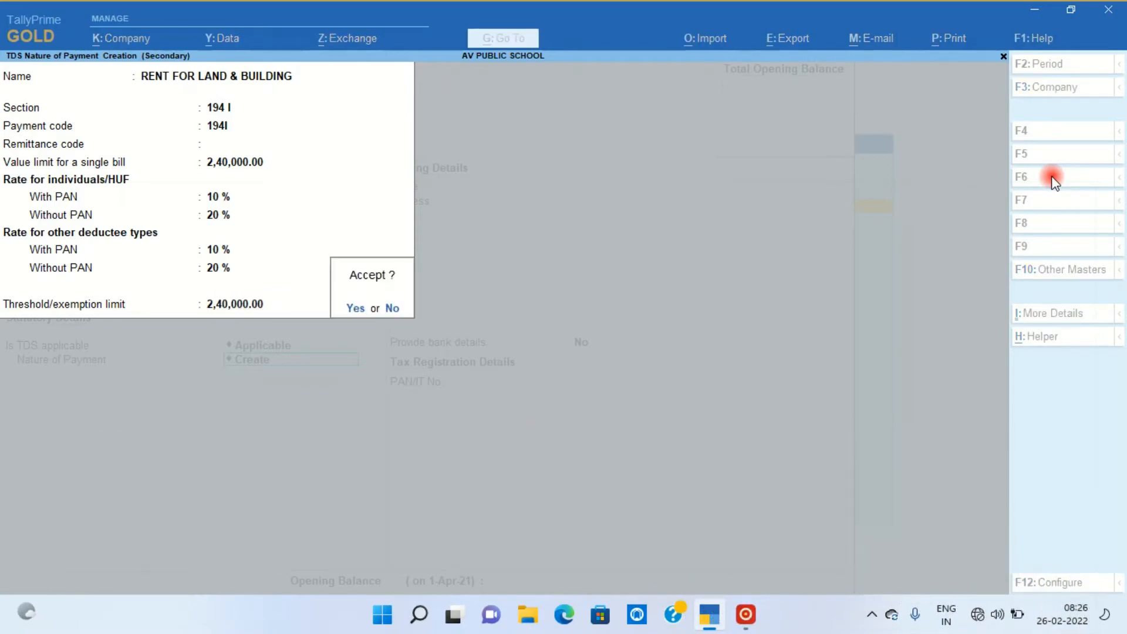
key(Return)
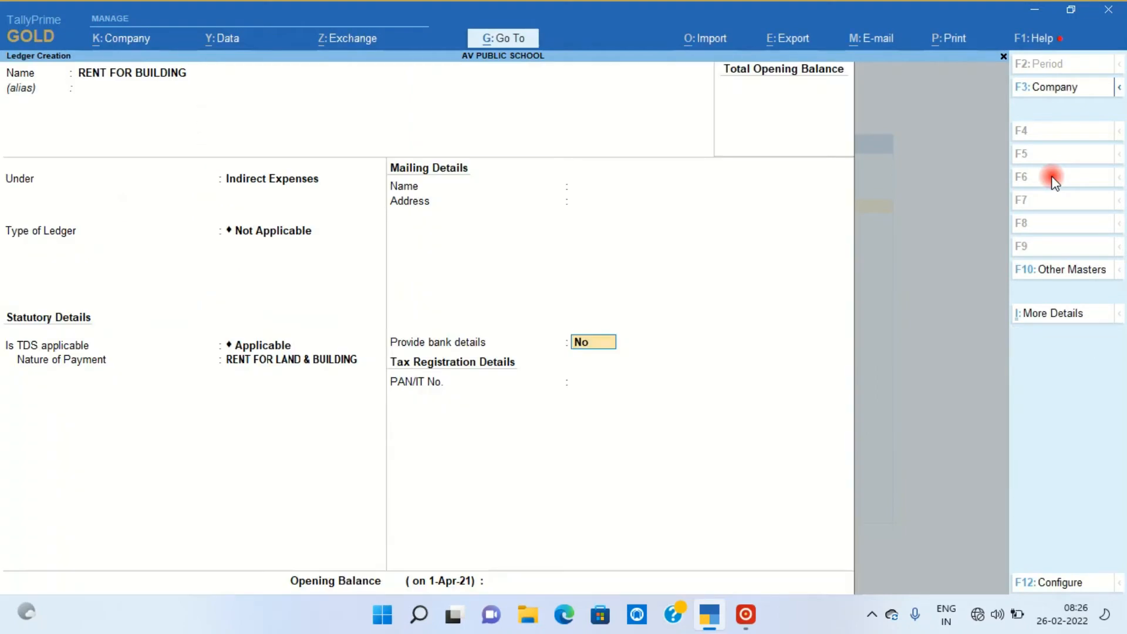
Step: Save the RENT FOR BUILDING ledger with bank details set to No and the PAN left blank
key(Return)
key(Return)
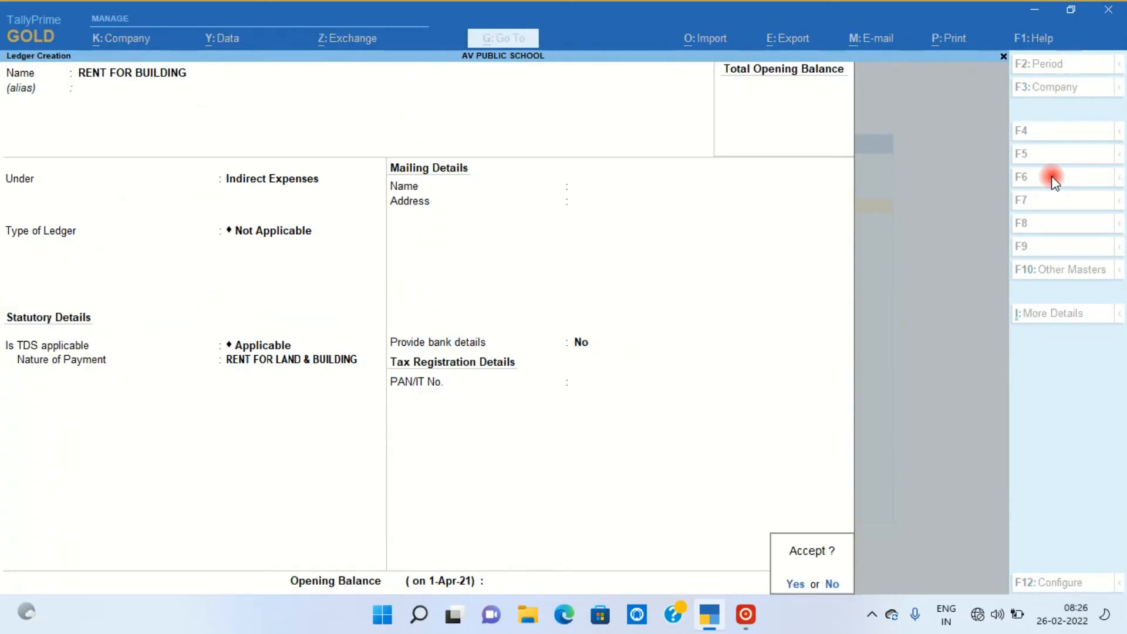
key(Return)
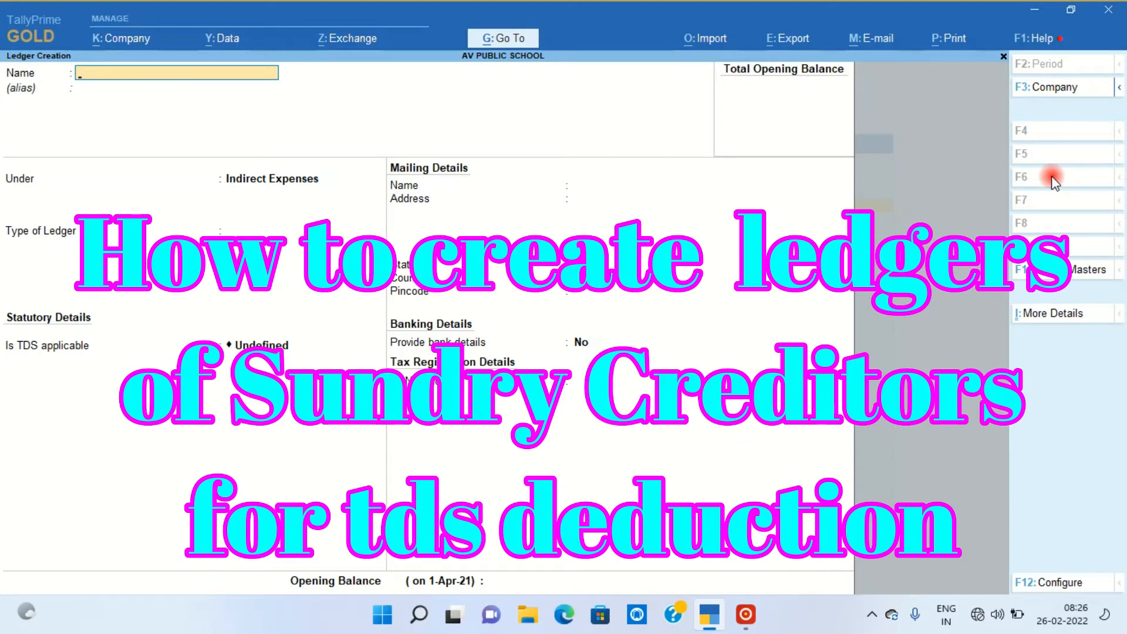
Step: Enter the creditor's name for a new ledger and place it under Sundry Creditors
text(MR)
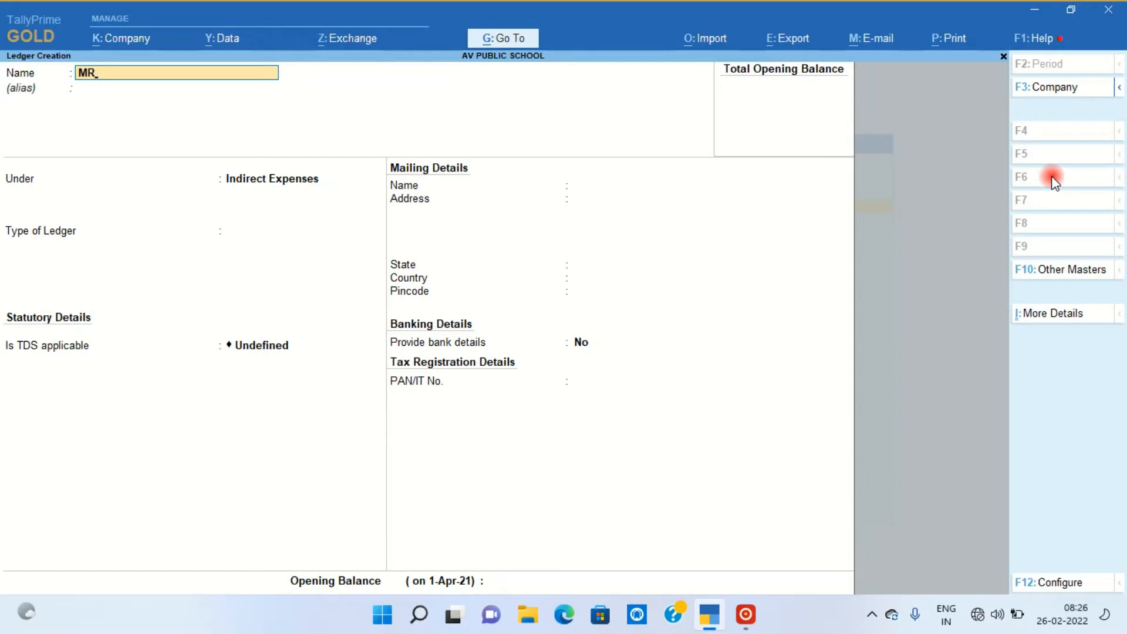
text(. RAJESH)
key(Return)
key(Return)
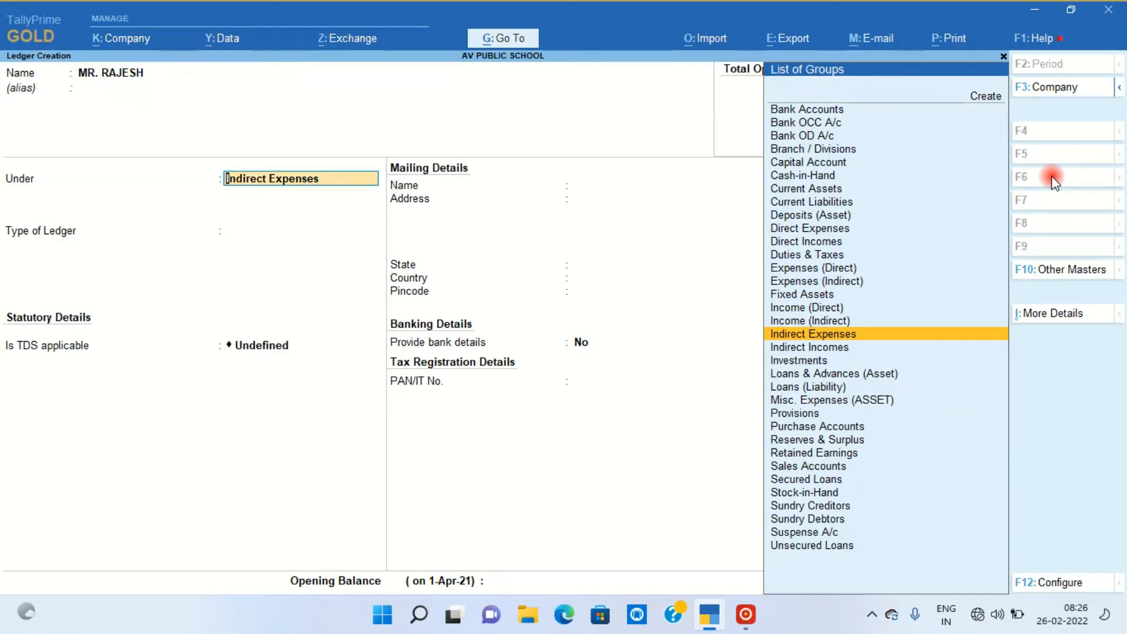
text(SUN)
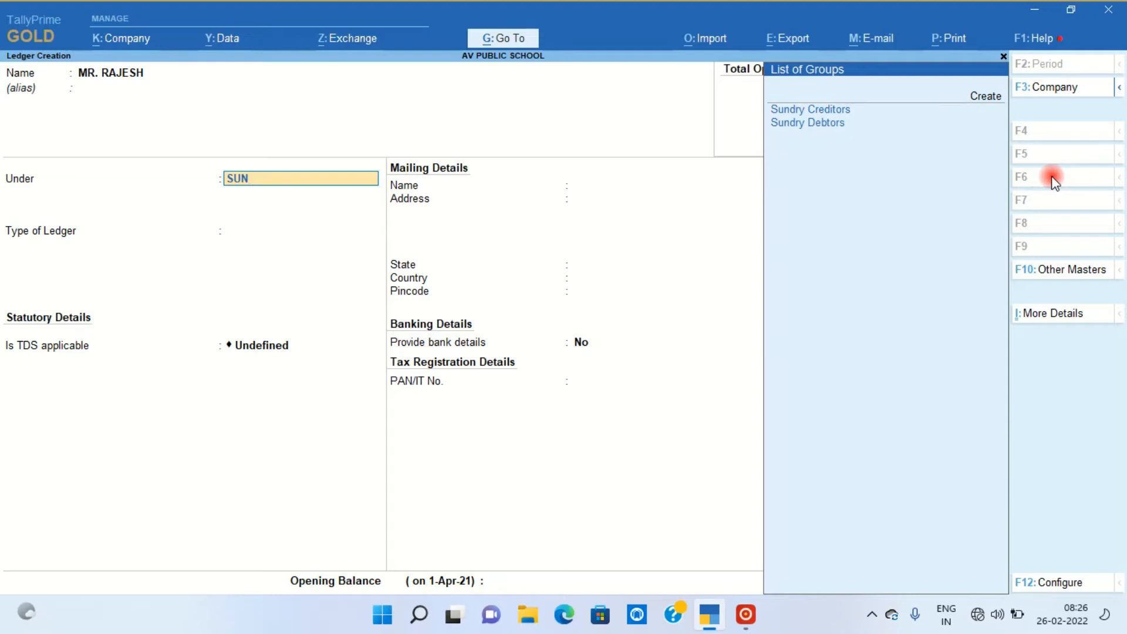
key(Return)
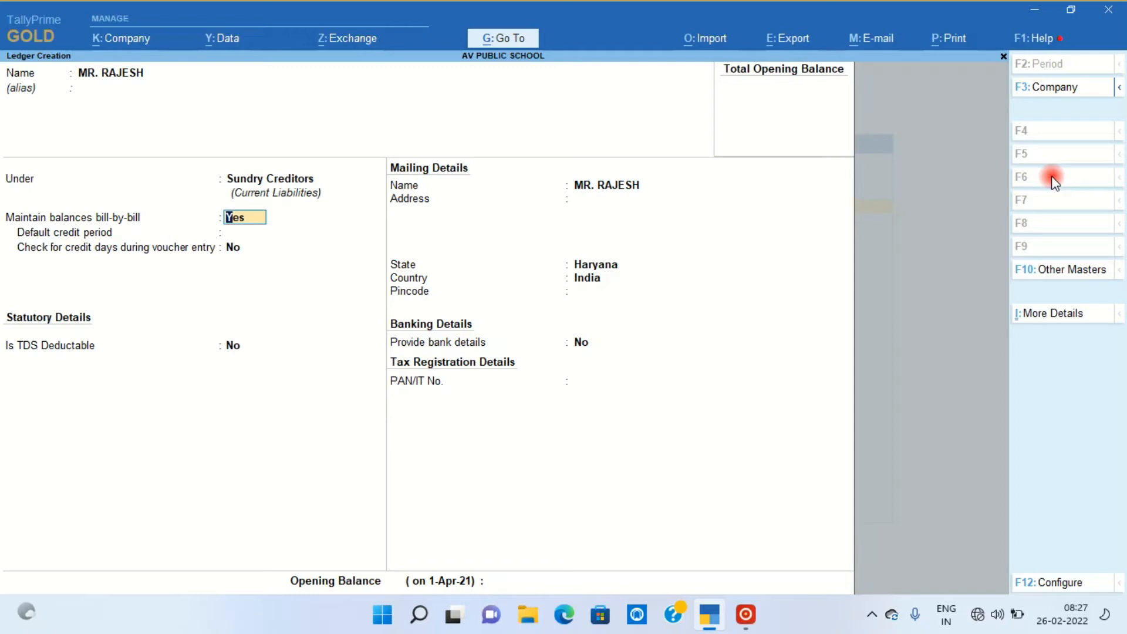
Step: Set bill-by-bill balances to No and TDS deductable to Yes for the creditor ledger
text(N)
key(Return)
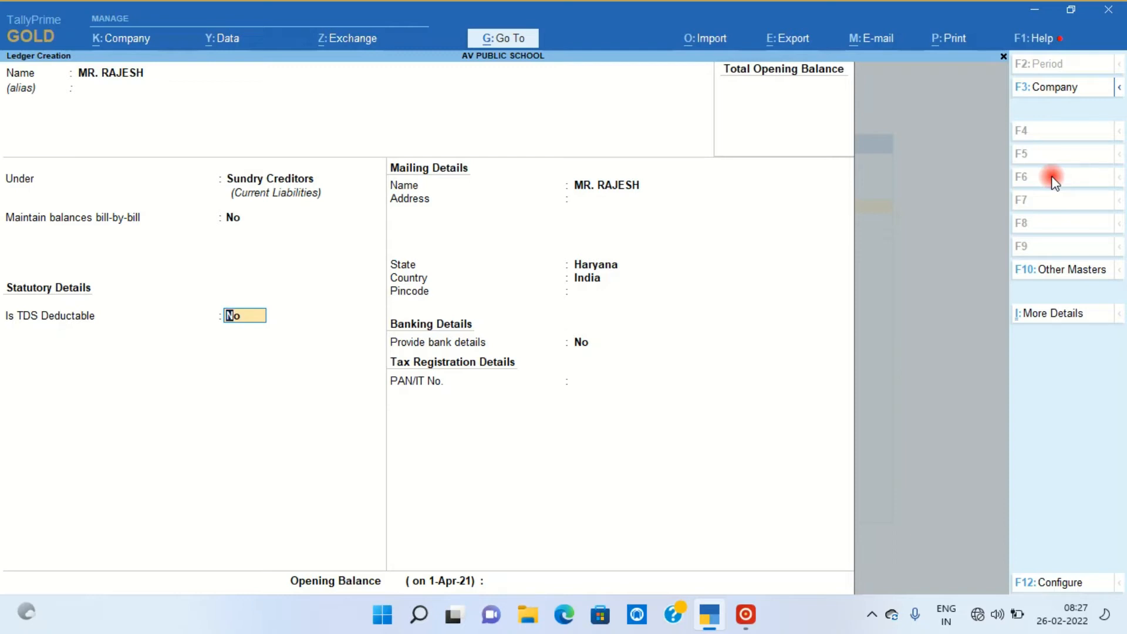
key(t)
key(BackSpace)
key(BackSpace)
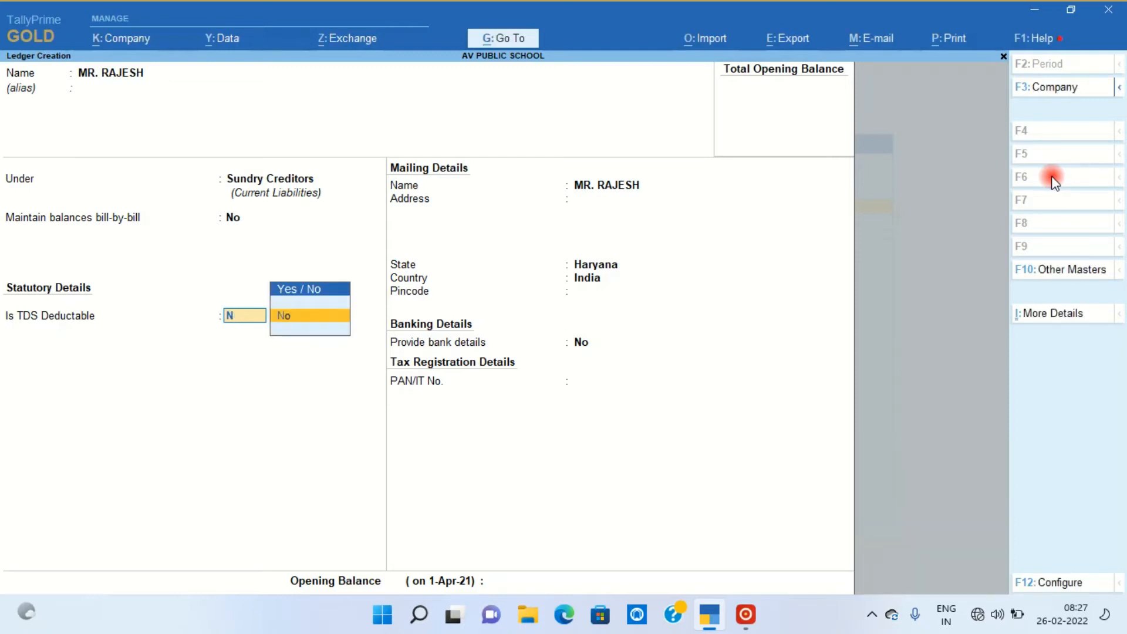
text(Y)
key(Return)
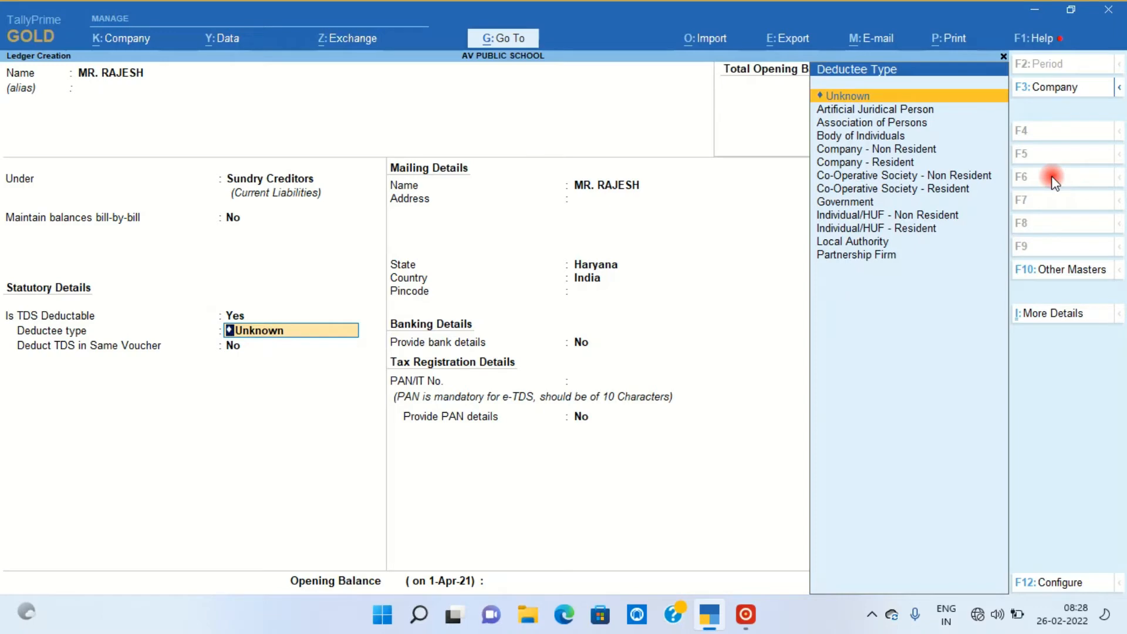
Step: Set the creditor's deductee type to Individual/HUF - Resident and keep Deduct TDS in Same Voucher at Yes
key(Down)
key(Down)
key(Down)
key(Down)
key(Down)
key(Down)
key(Down)
key(Down)
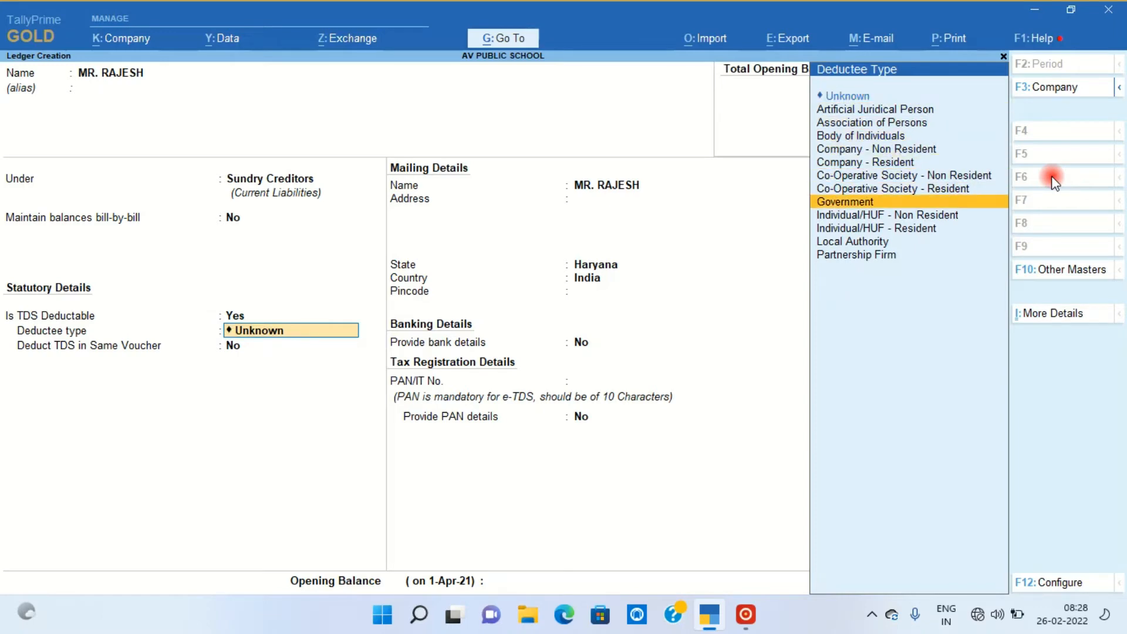
key(Down)
key(Down)
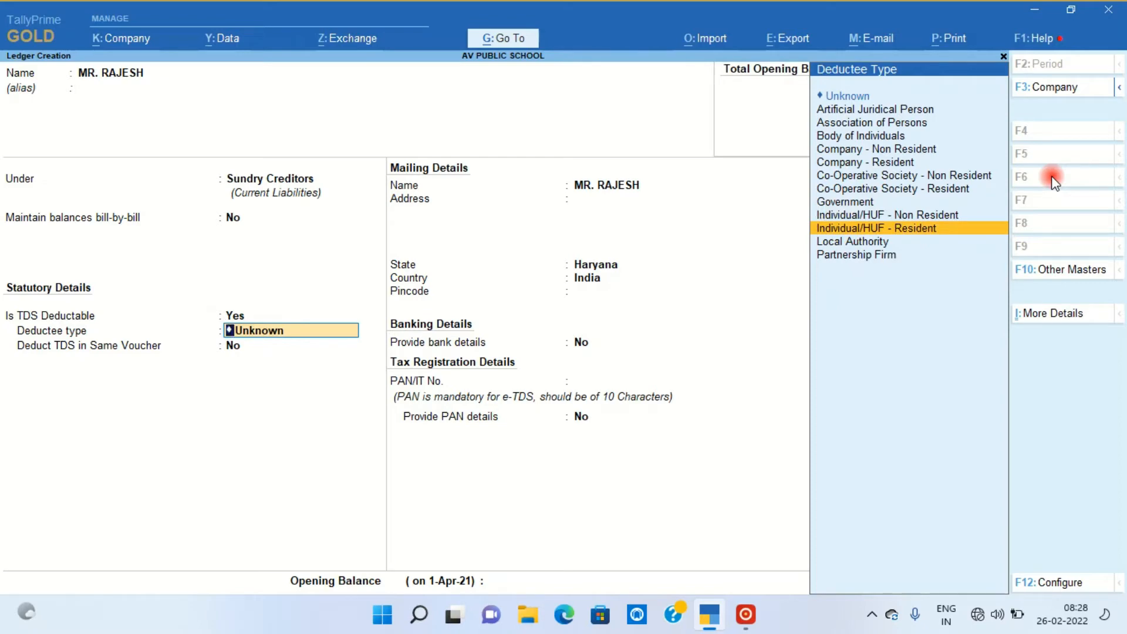
key(Return)
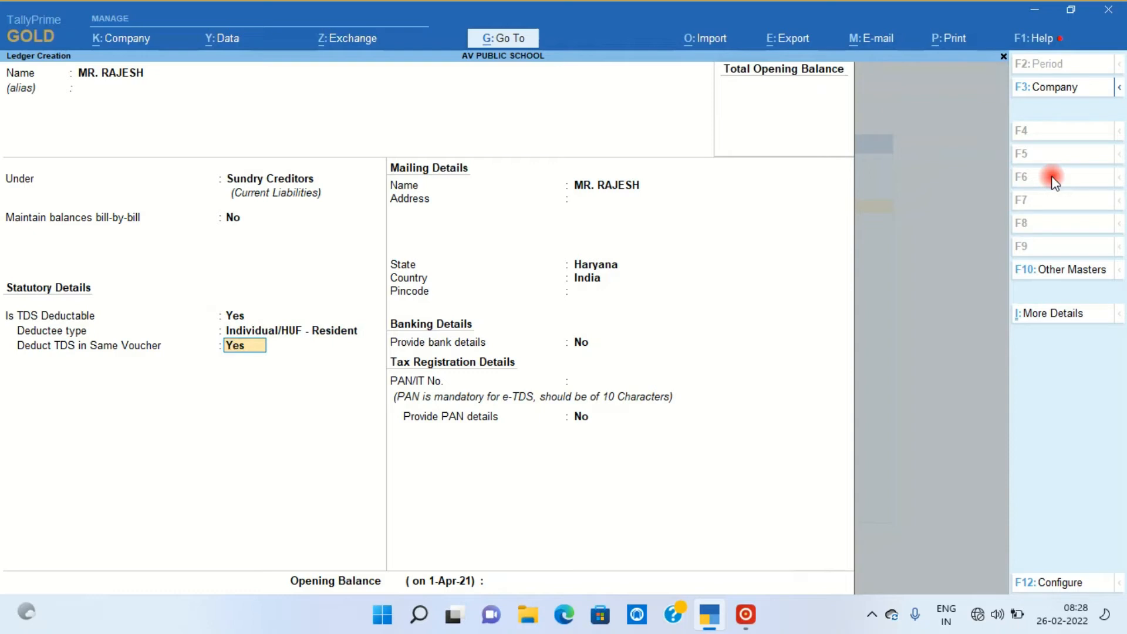
key(Return)
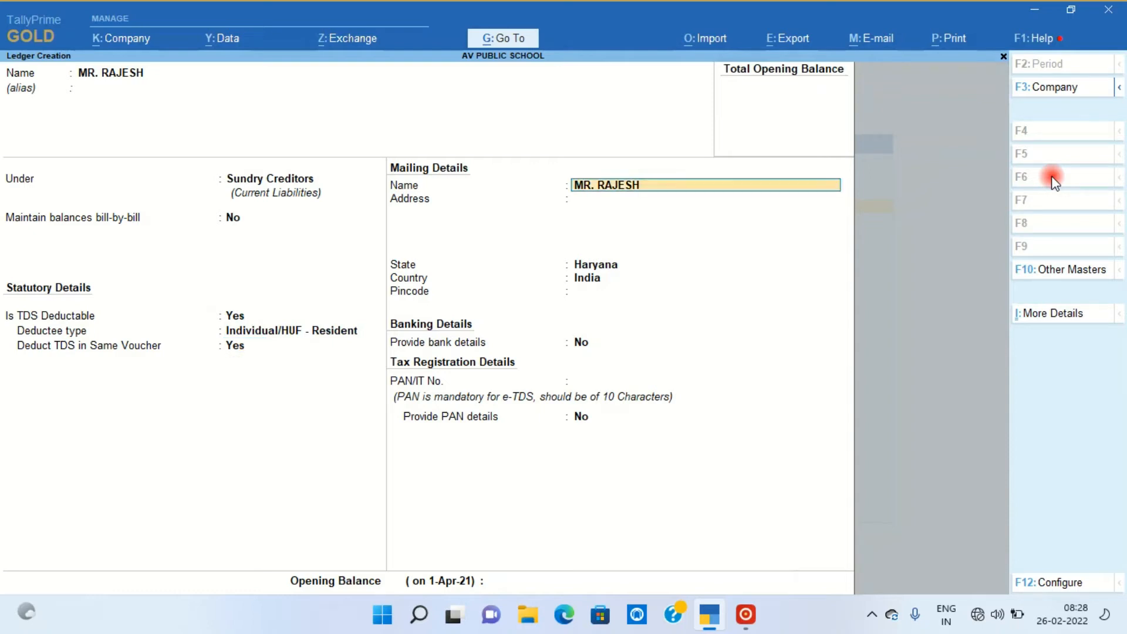
Step: Fill in the creditor's address, keeping the default state and country, a blank pincode and no bank details
key(Return)
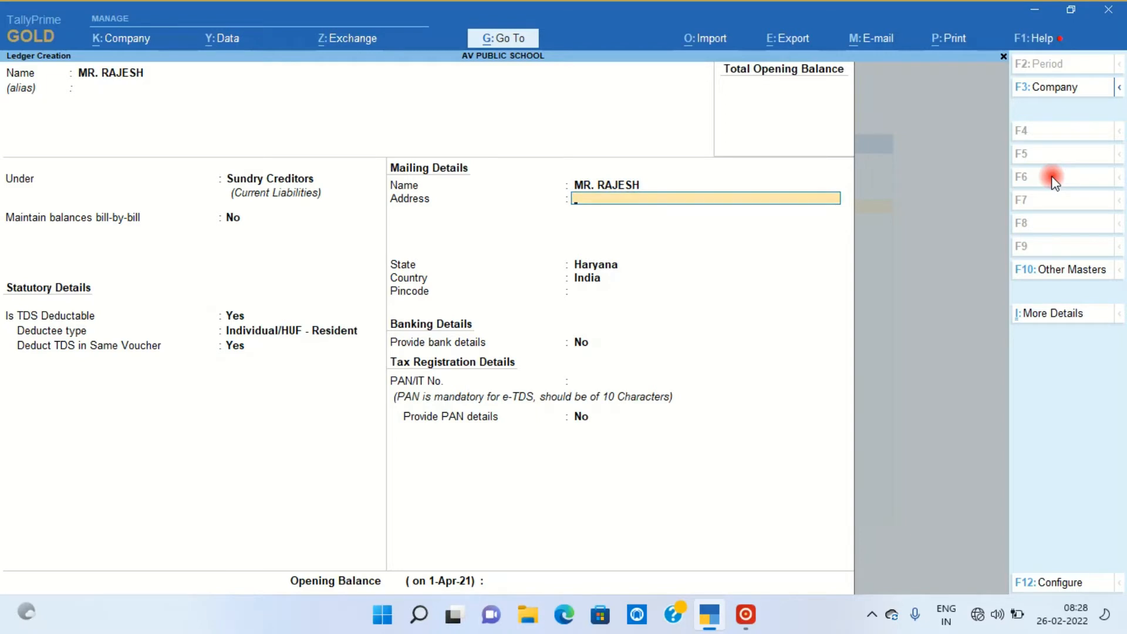
key(Return)
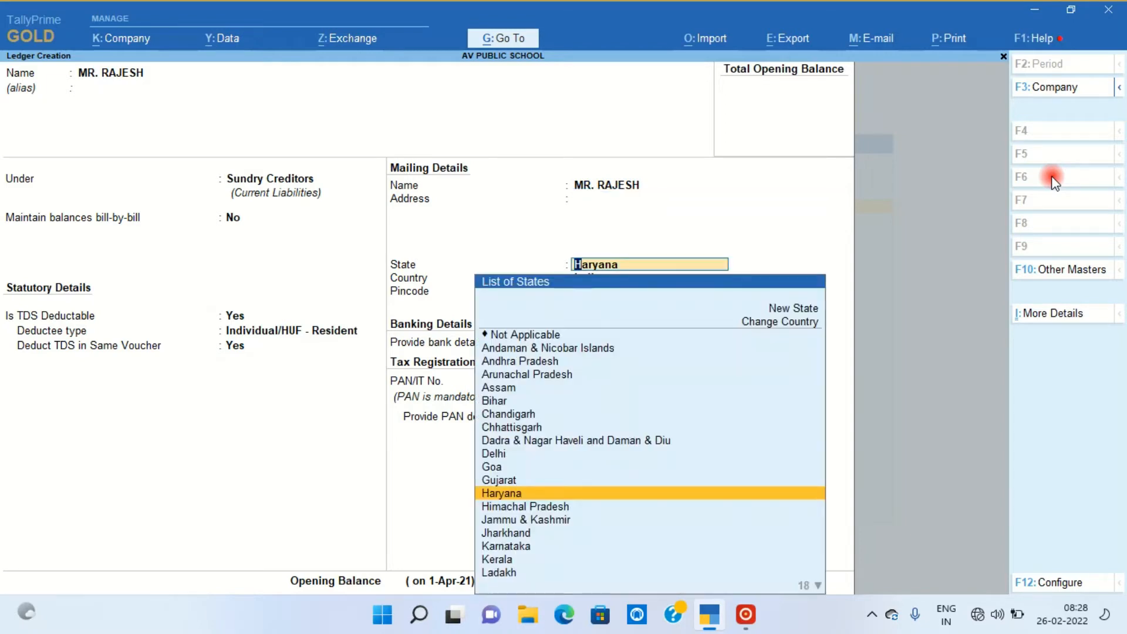
key(BackSpace)
text(SIRSA)
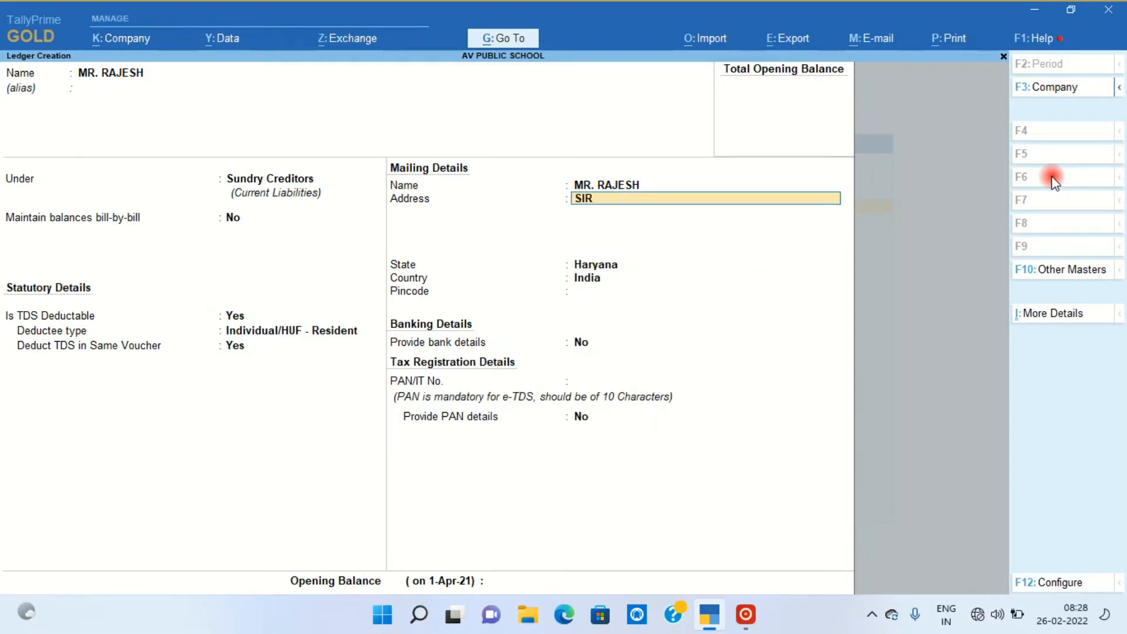
key(Return)
key(Return)
key(Return)
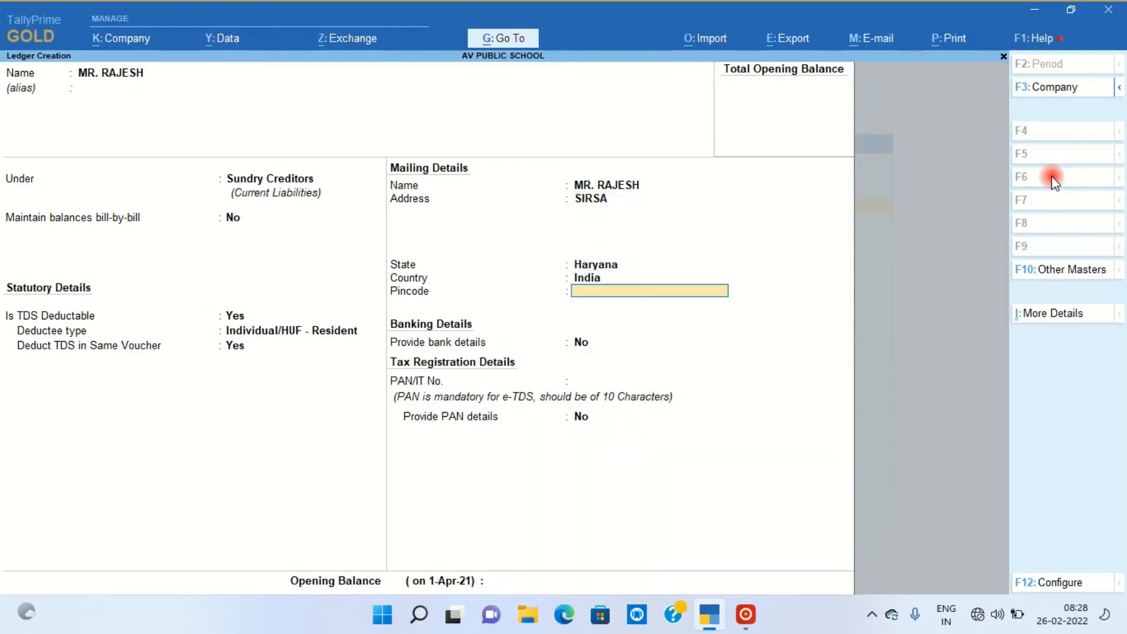
key(Return)
key(Return)
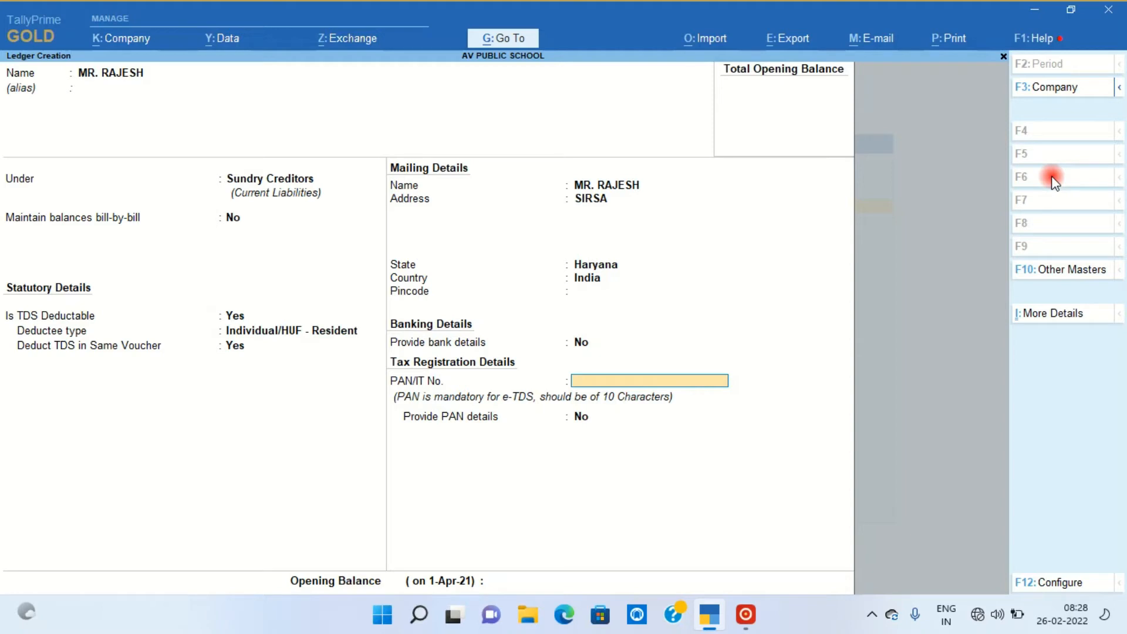
Step: Enter the creditor's PAN, leave further PAN details at No and save the ledger
text(AAAPR1234G)
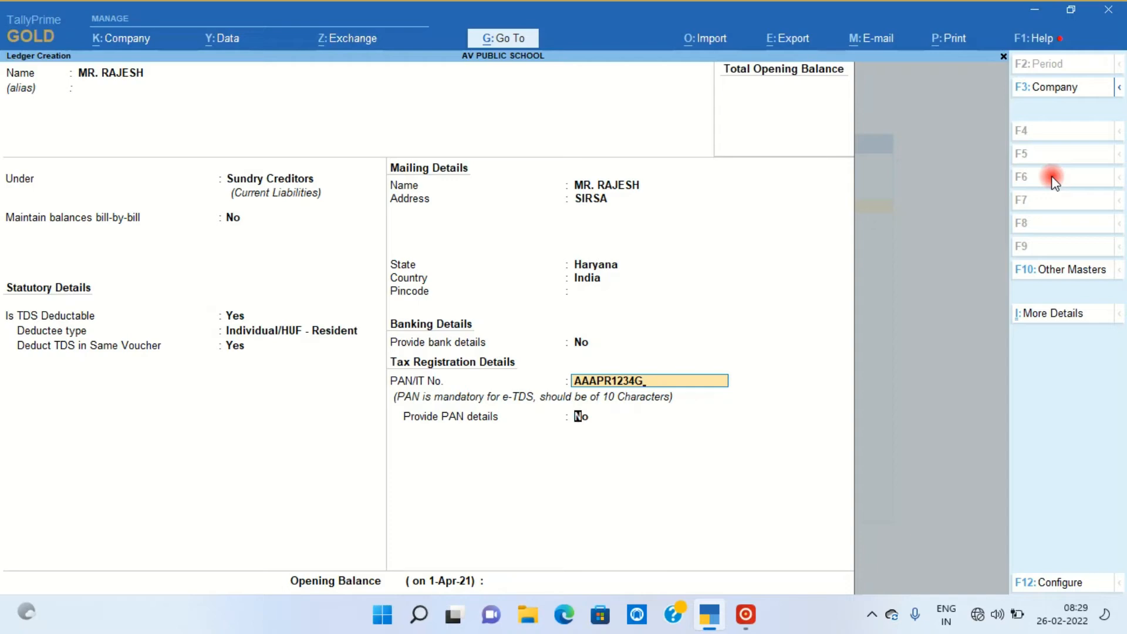
key(Return)
key(Return)
key(Return)
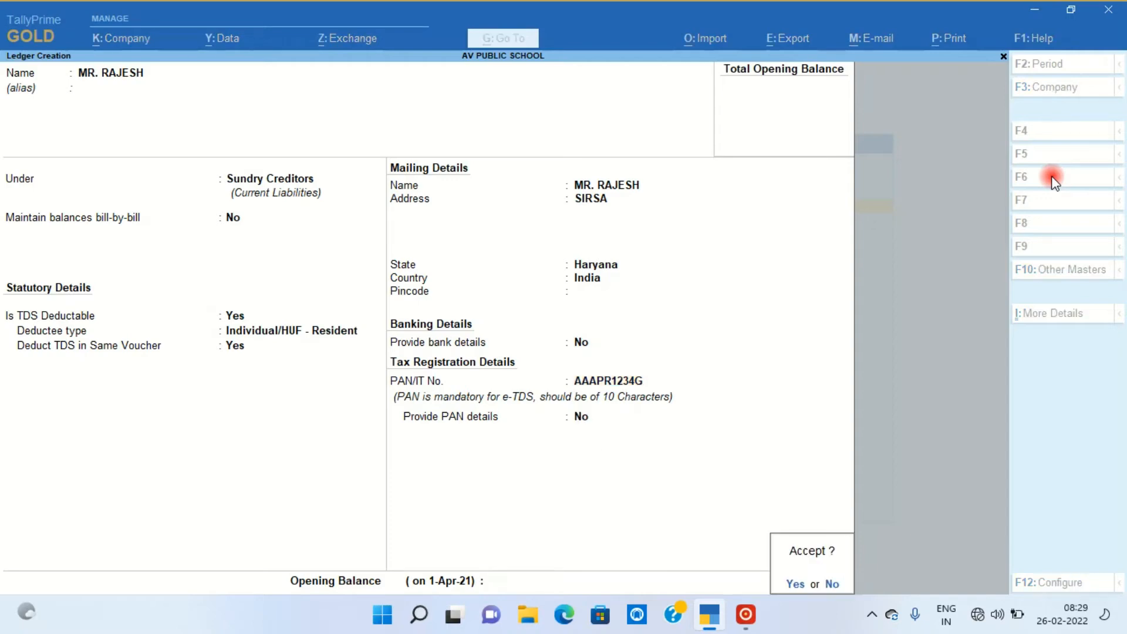
key(Return)
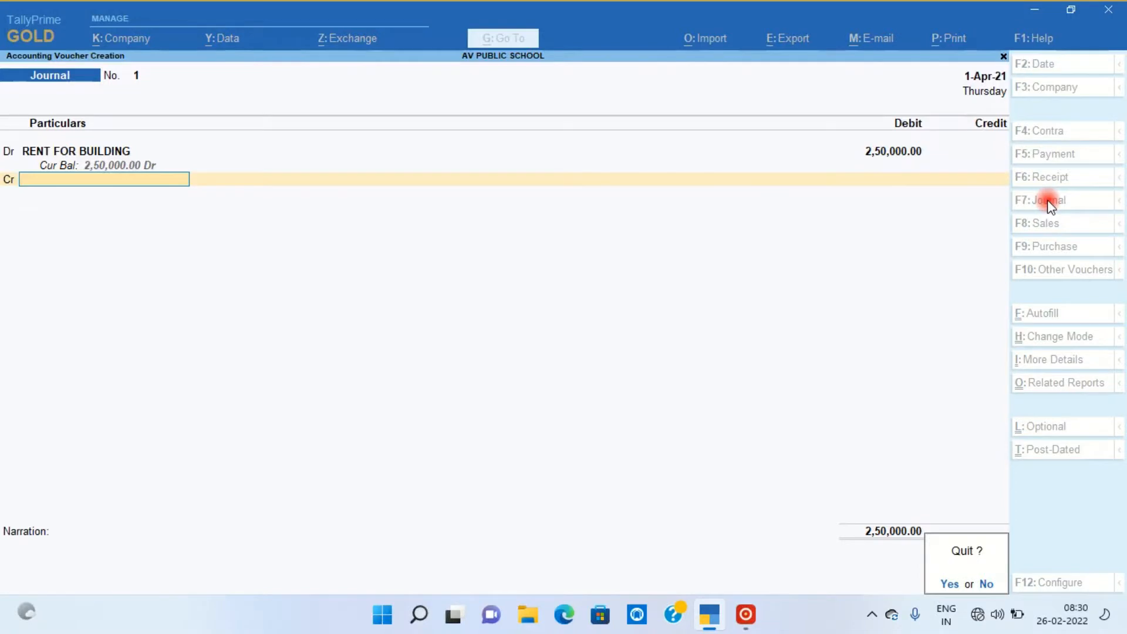
Step: Discard the unfinished journal voucher and return to the Gateway of Tally without quitting the program
key(y)
key(Escape)
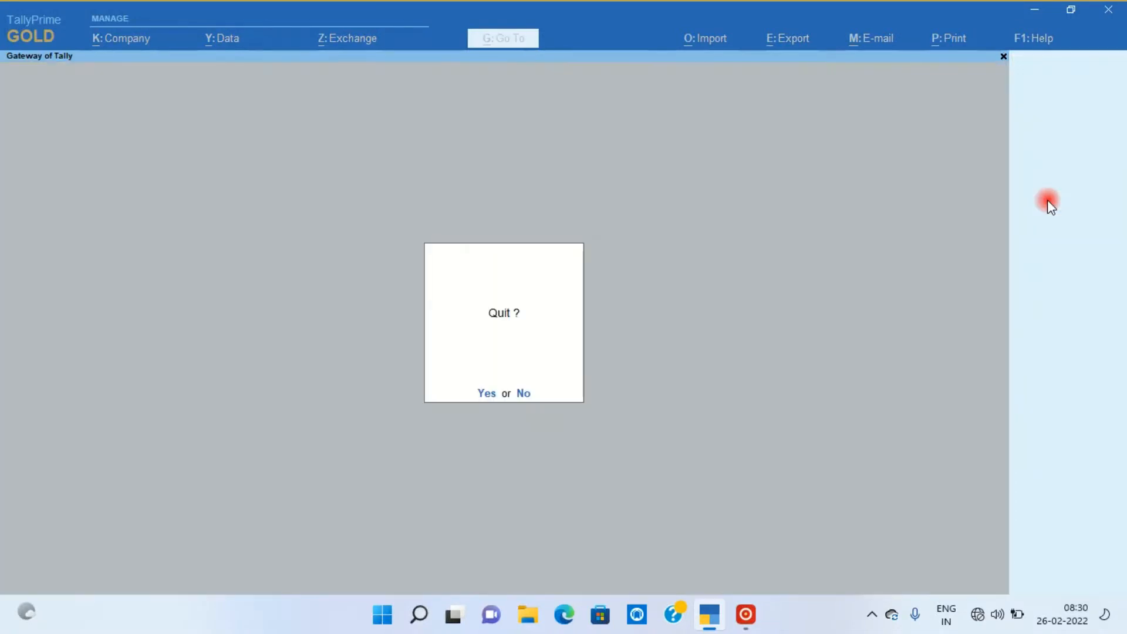
key(n)
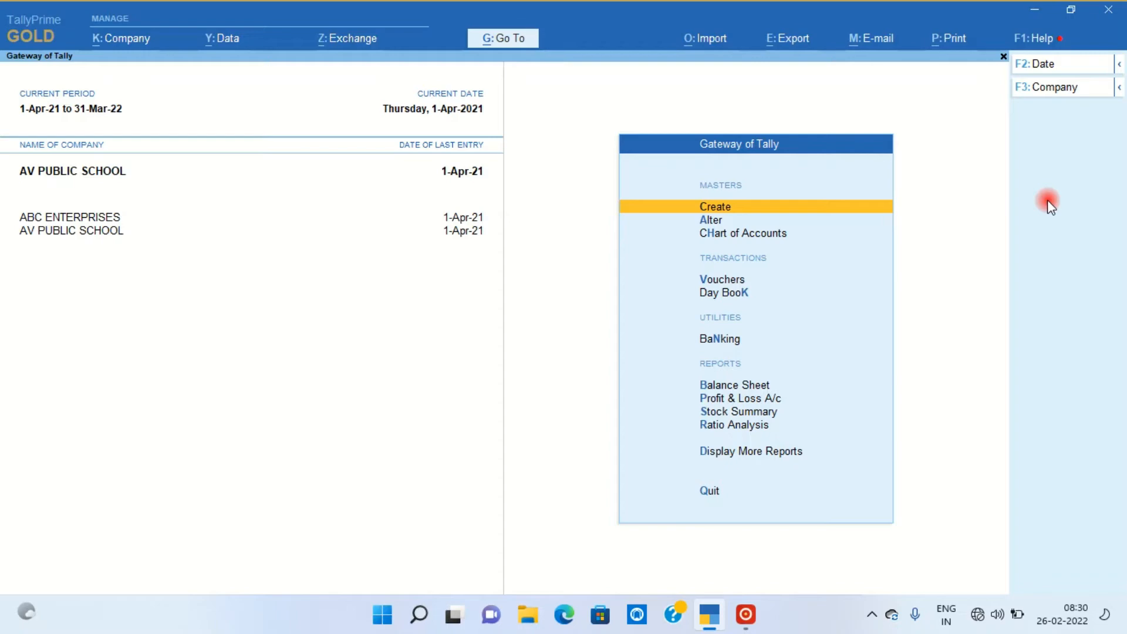
Step: Start a new ledger named TDS ON 194I and place it under Duties & Taxes
key(Return)
key(Down)
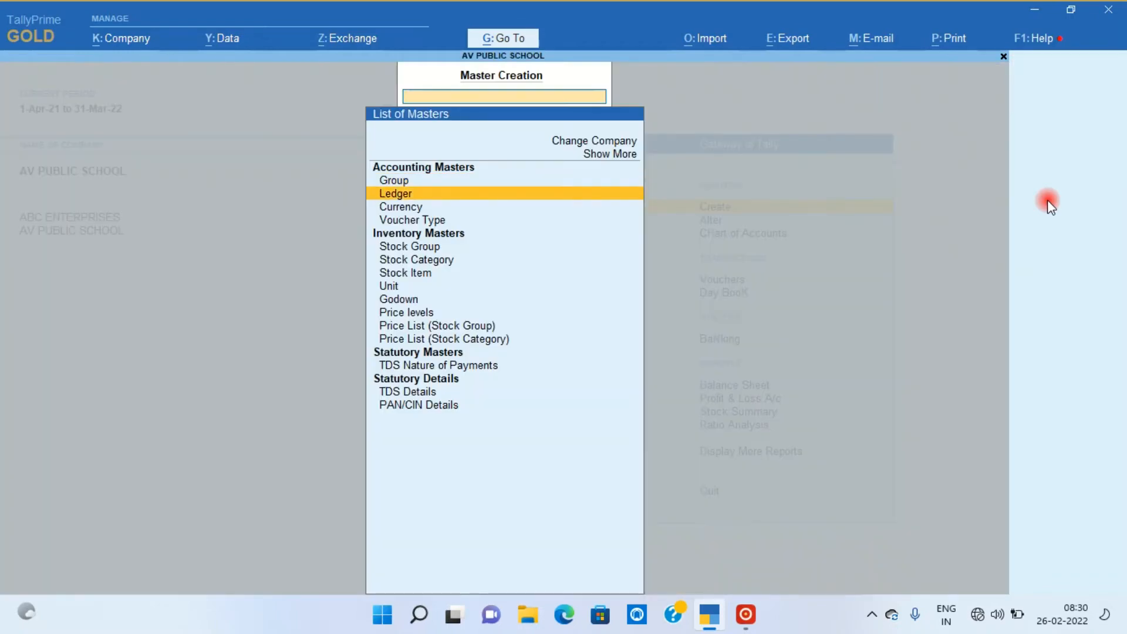
key(Return)
text(T)
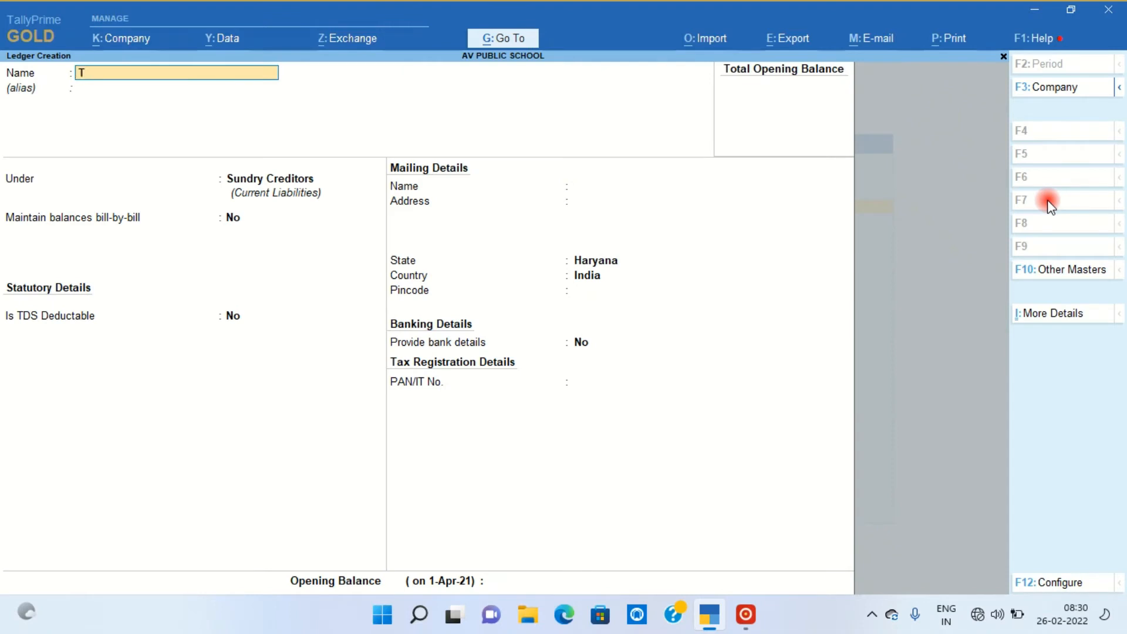
text(DS ON 194I)
key(Return)
key(Return)
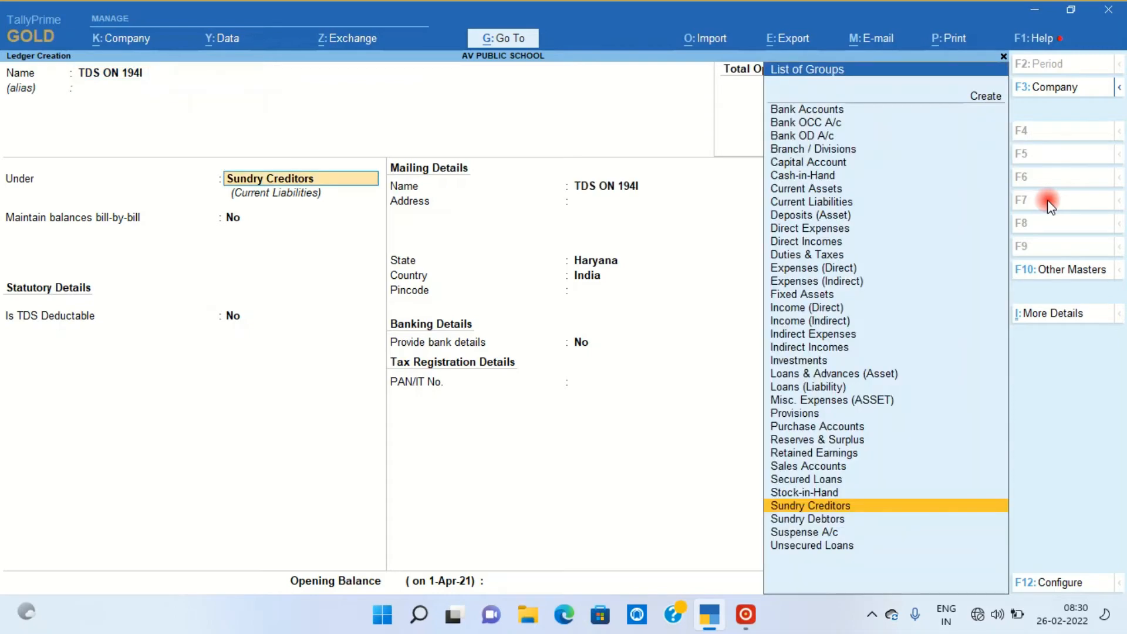
text(DUTI)
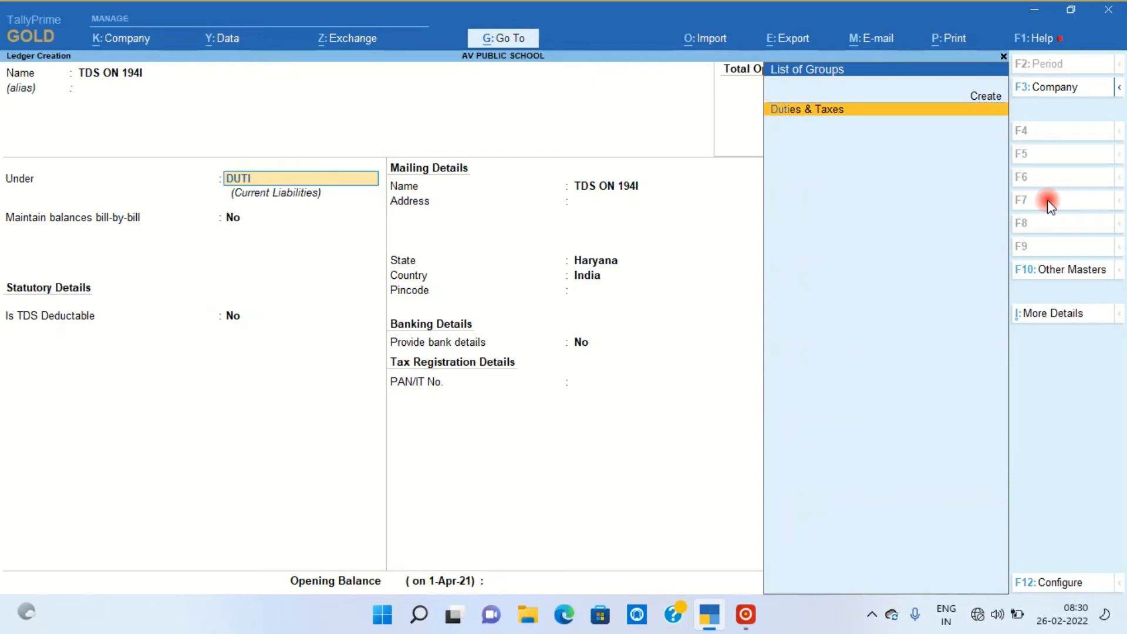
key(Return)
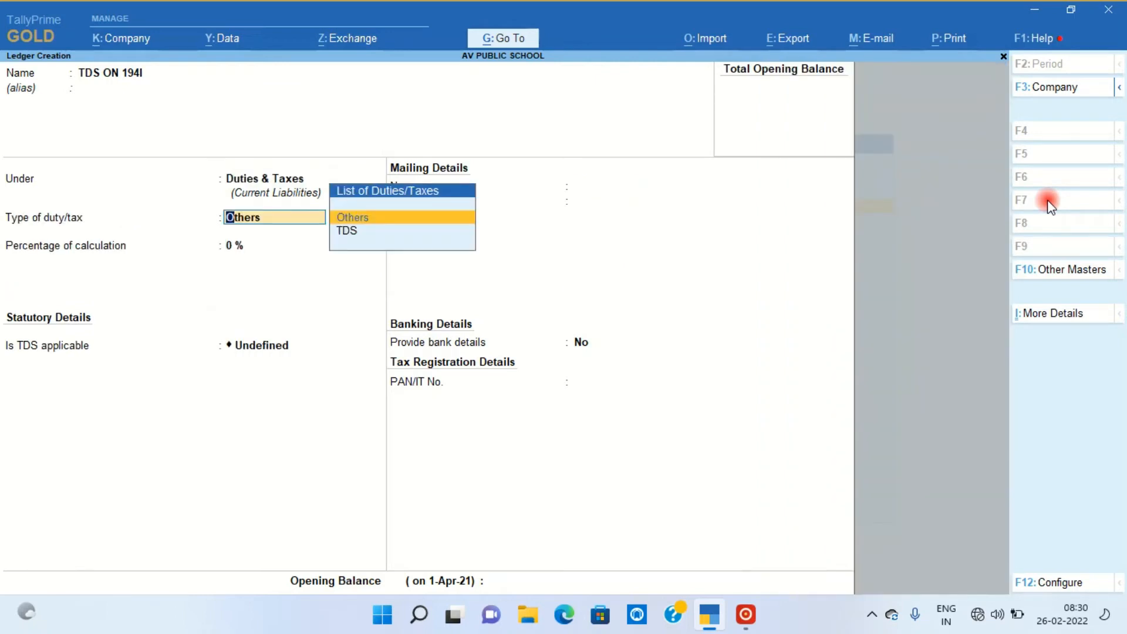
Step: Set the duty type to TDS with nature of payment RENT FOR LAND & BUILDING, skip mailing and bank details, and save the ledger
key(Down)
key(Return)
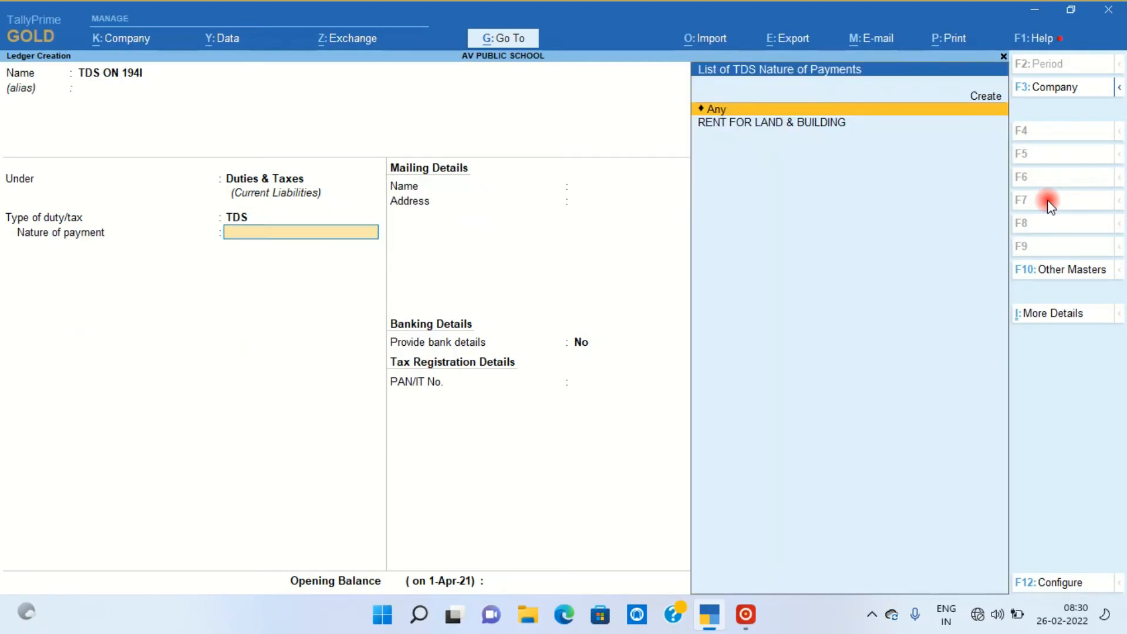
key(Down)
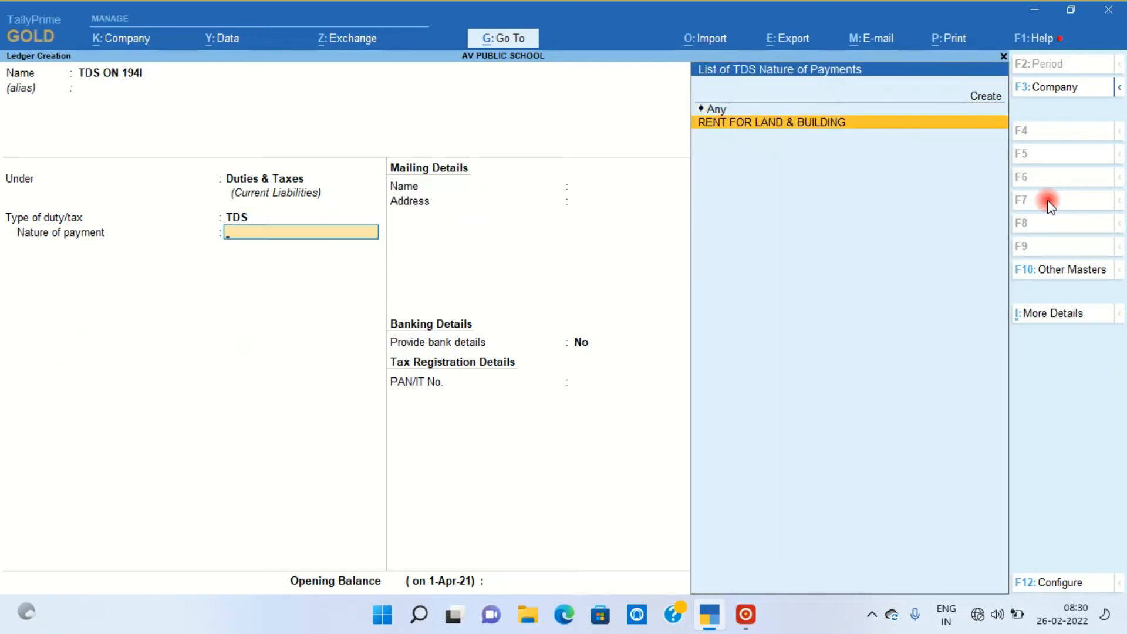
key(Return)
key(Return)
key(Return)
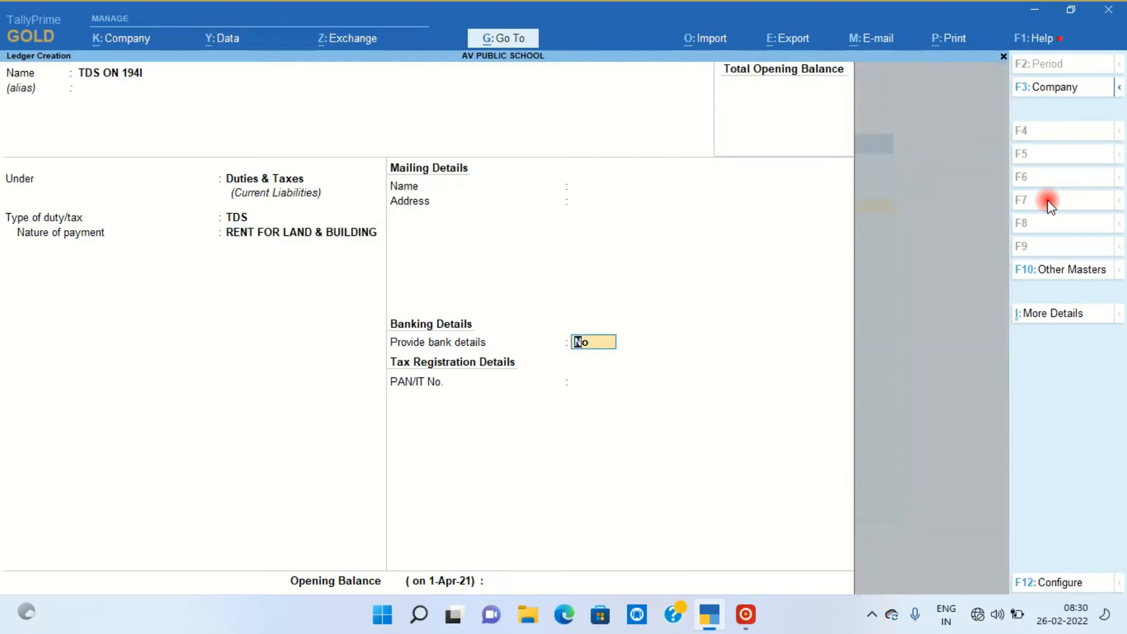
key(Return)
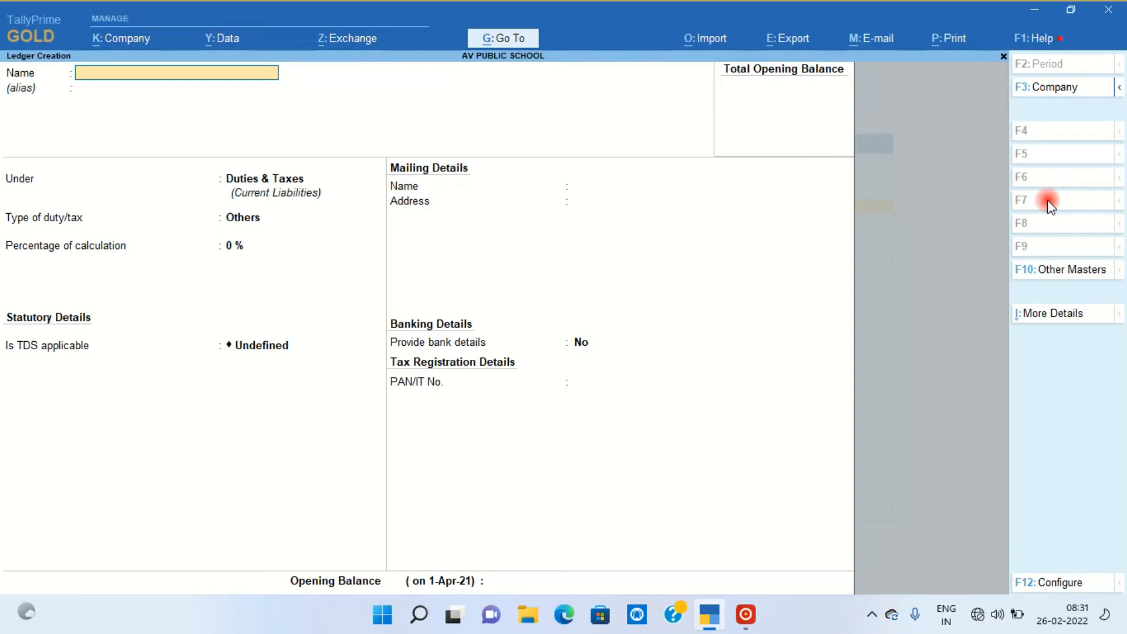
Step: Leave ledger creation and open a new journal voucher from the Gateway of Tally
key(Escape)
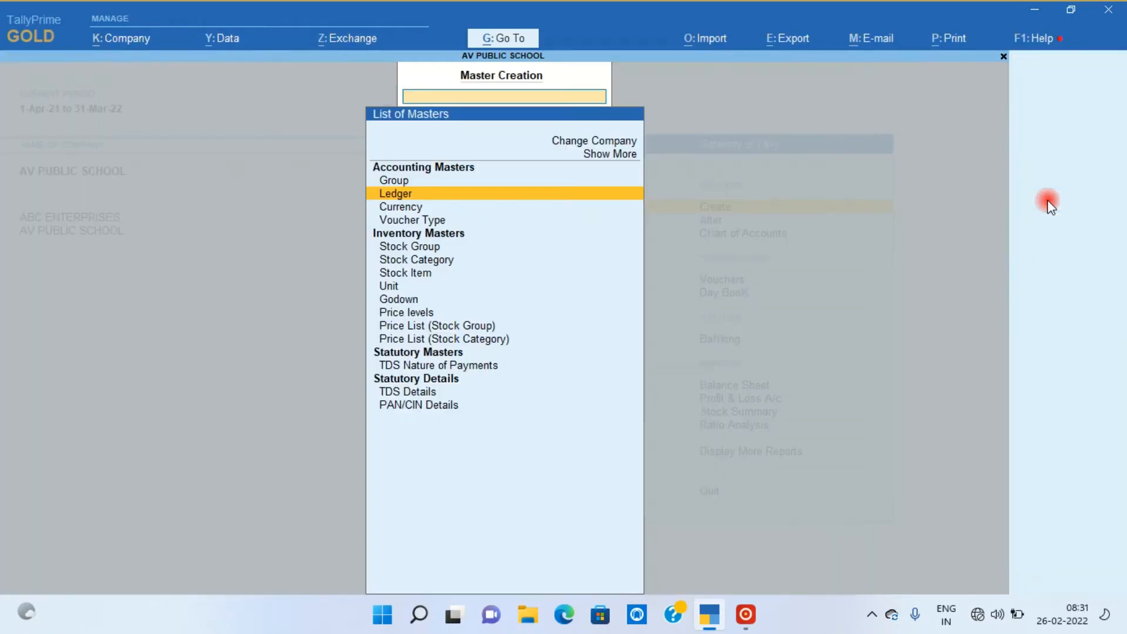
key(Escape)
key(Down)
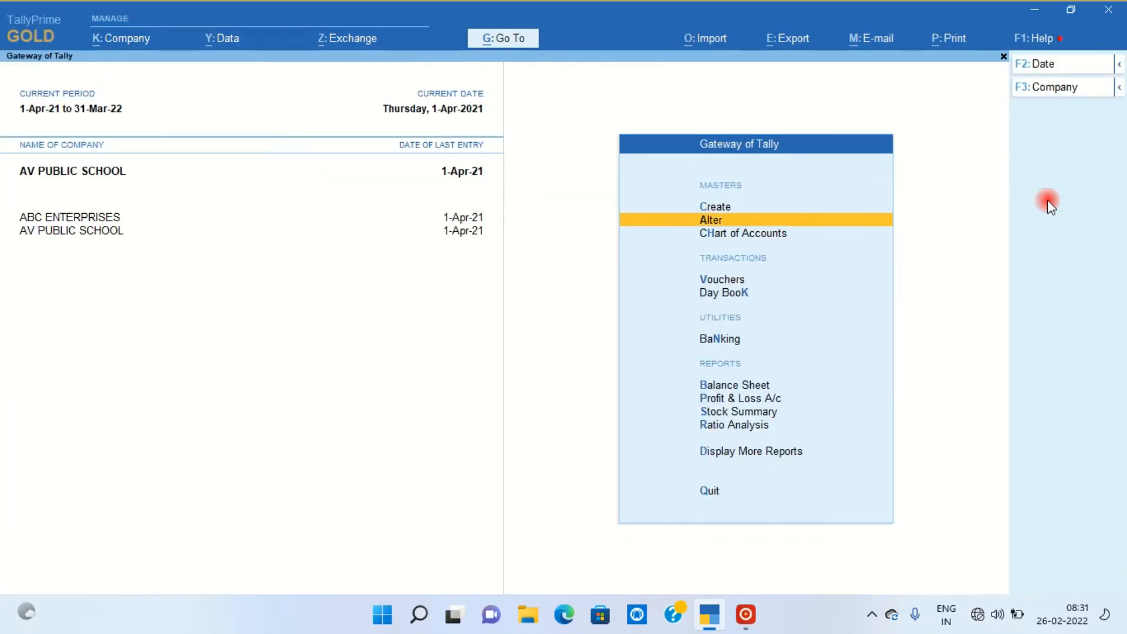
key(Down)
key(Down)
key(Return)
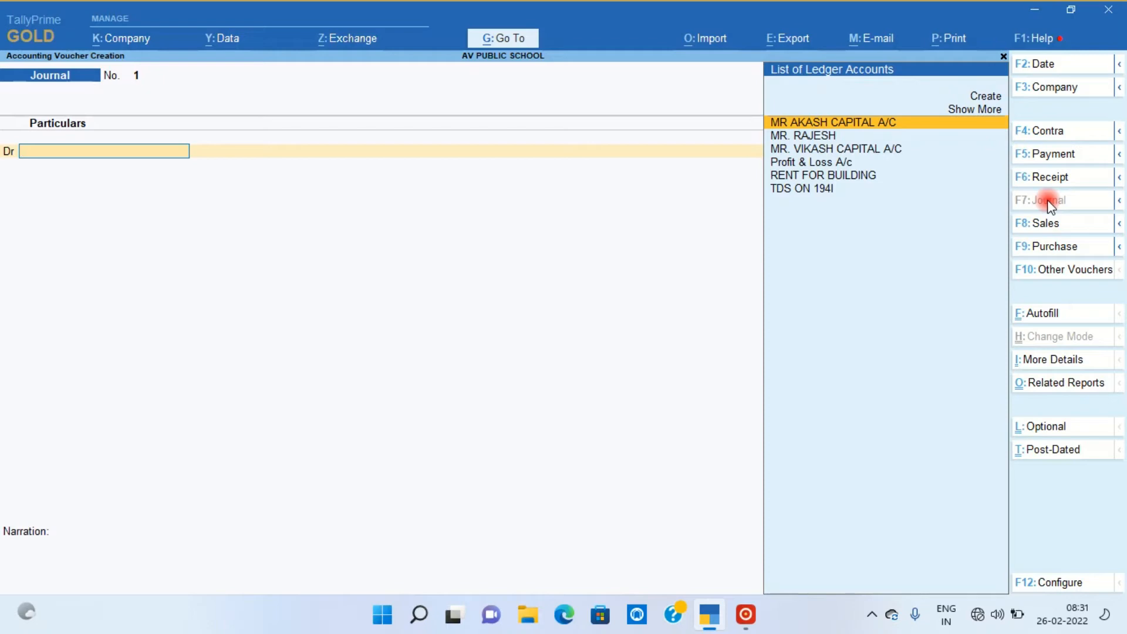
Step: Debit the RENT FOR BUILDING ledger with 2,50,000 in the journal voucher
text(rent)
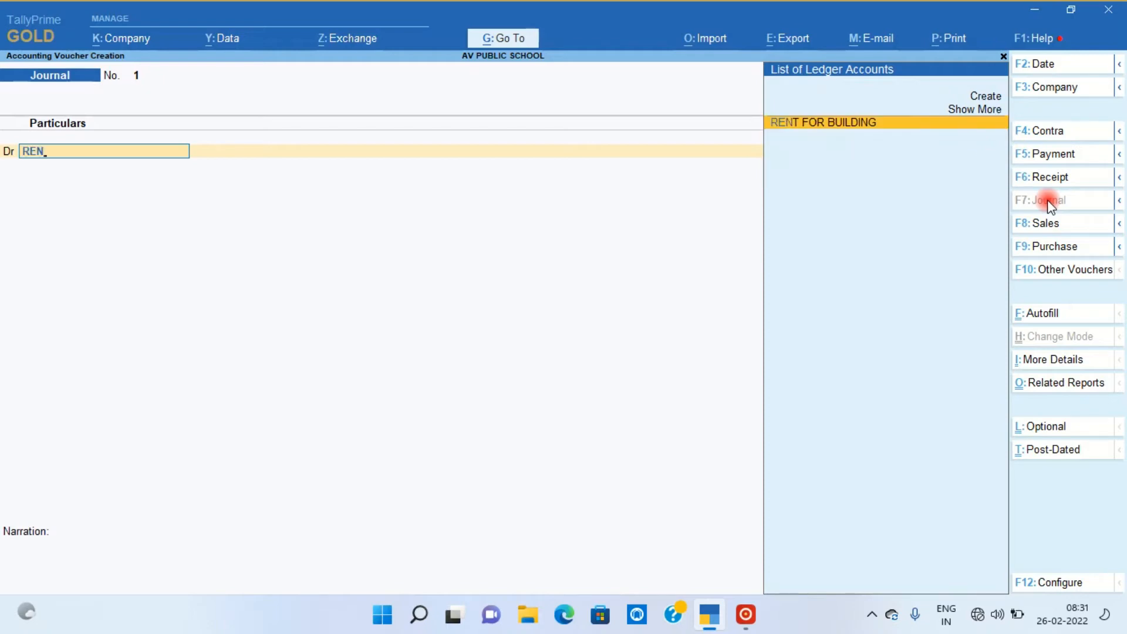
key(Return)
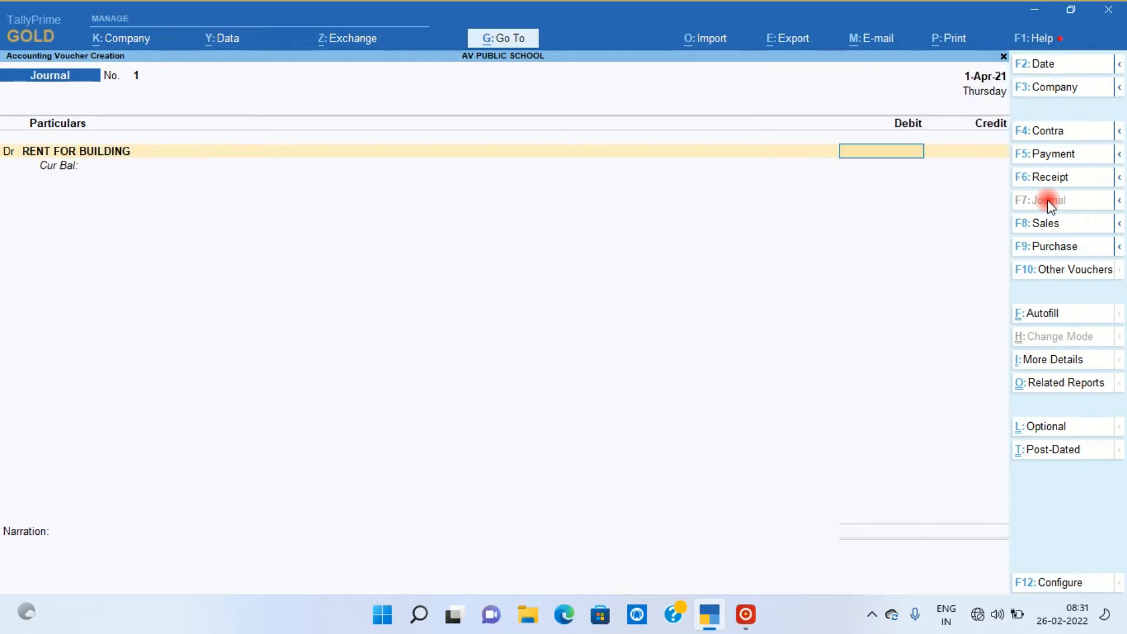
text(250000)
key(Return)
key(Return)
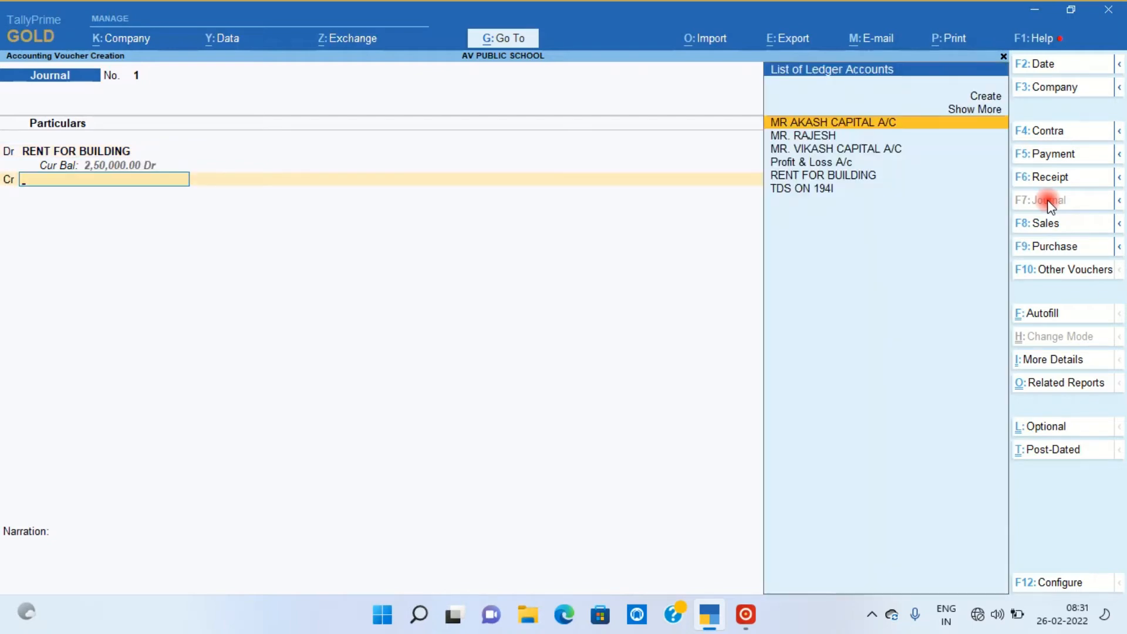
Step: Credit the creditor's ledger for the rent net of TDS, accepting the proposed amount of 2,25,000
text(M)
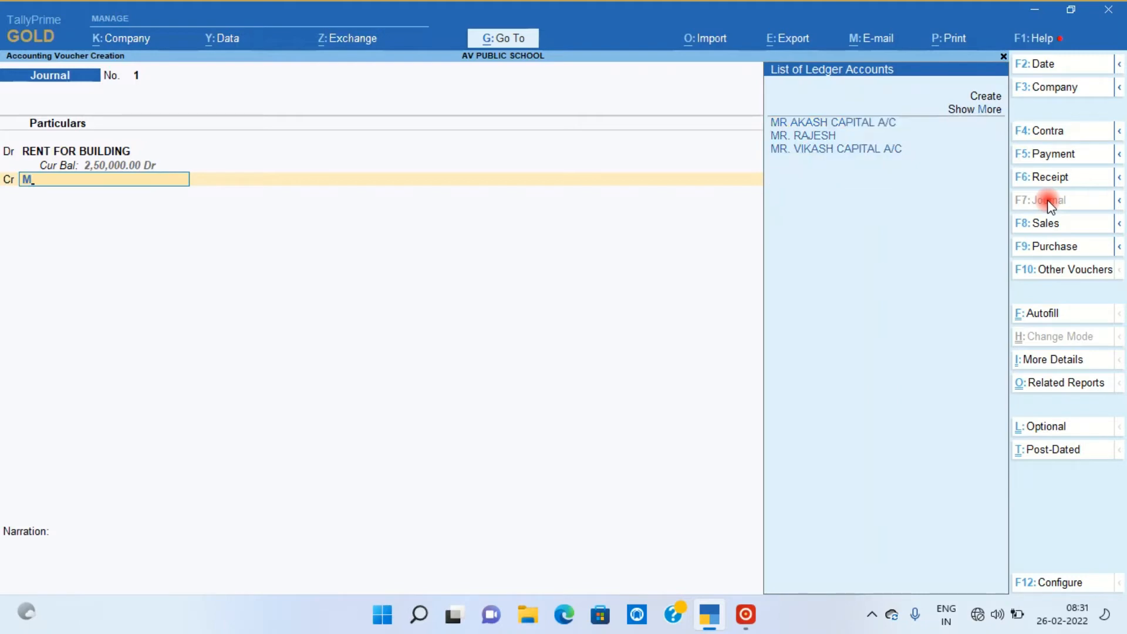
key(Down)
key(Down)
key(Return)
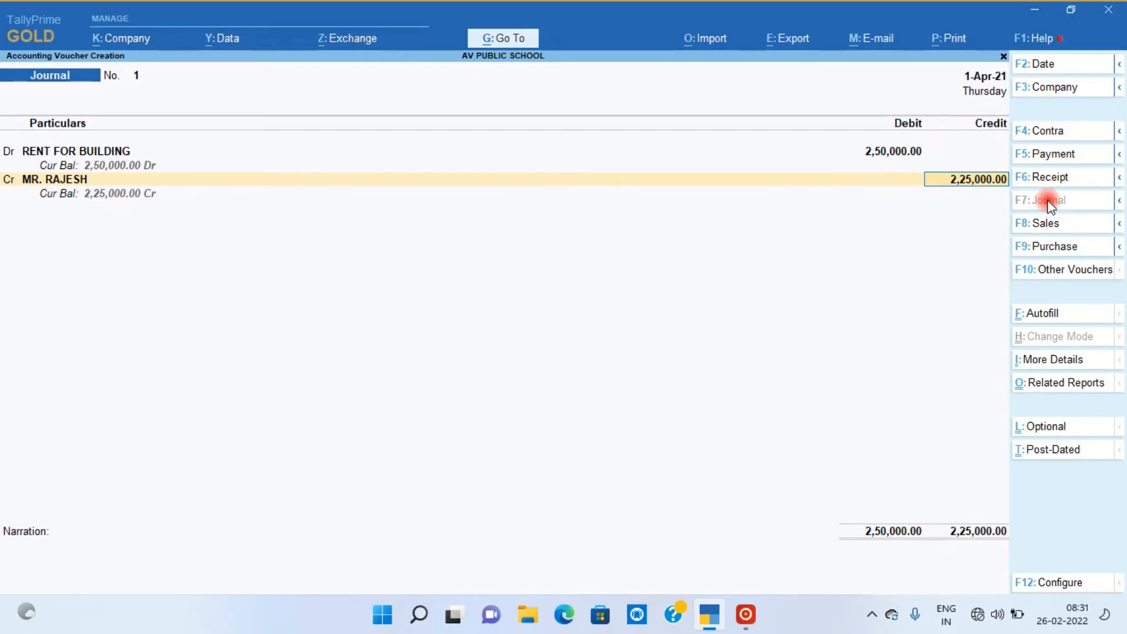
key(Return)
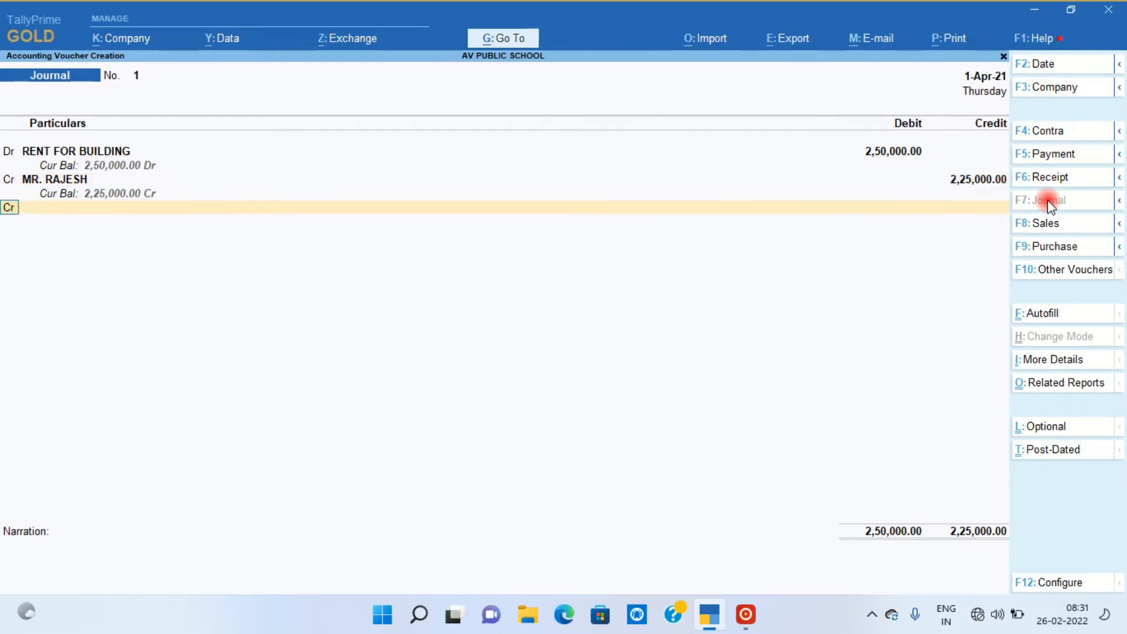
Step: Credit TDS ON 194I with the proposed 25,000, leave the narration blank and save the journal voucher
key(Return)
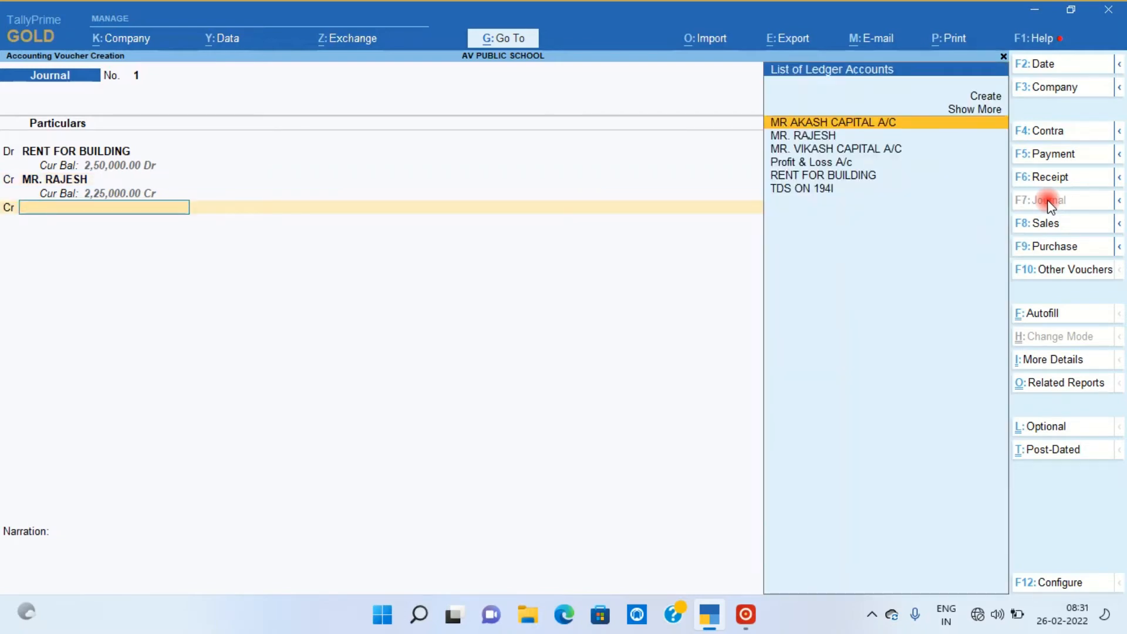
text(T)
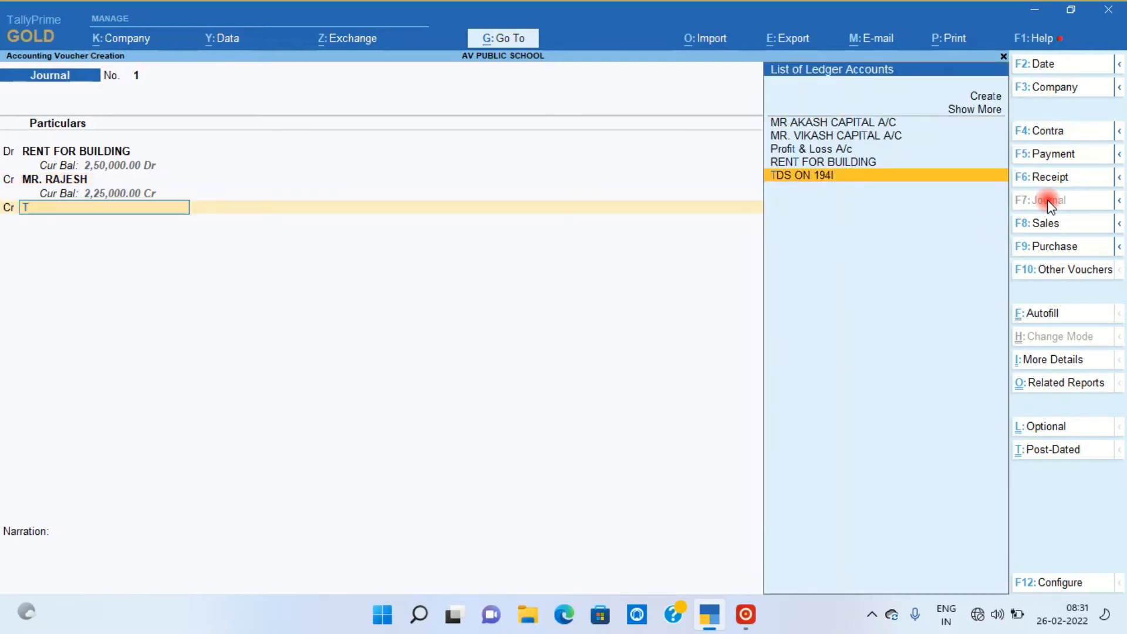
key(Return)
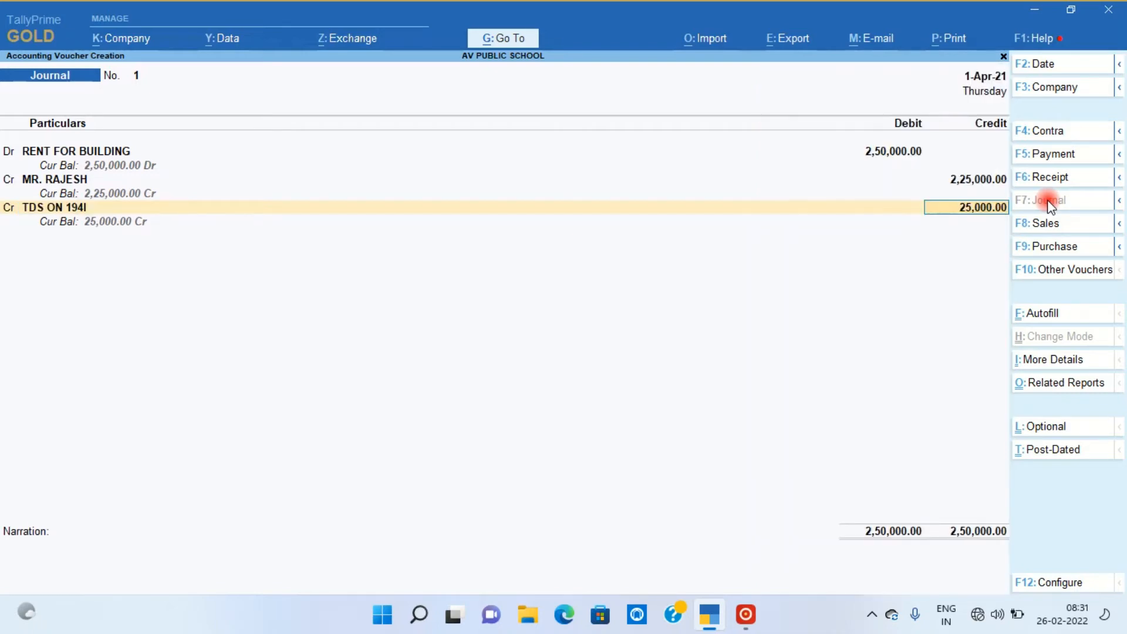
key(Return)
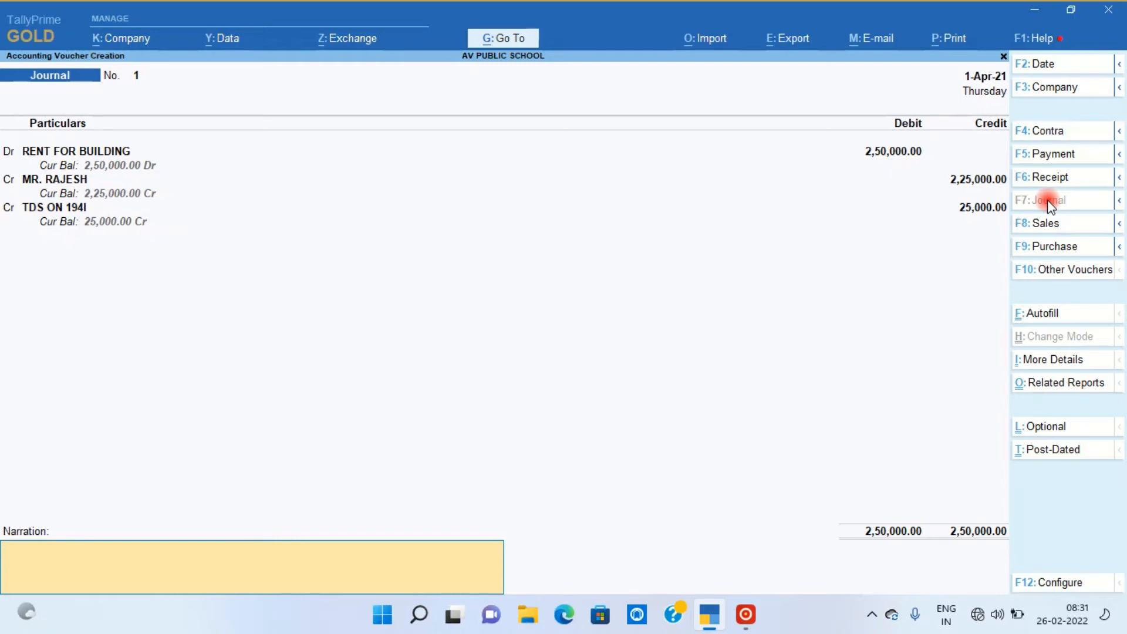
key(Return)
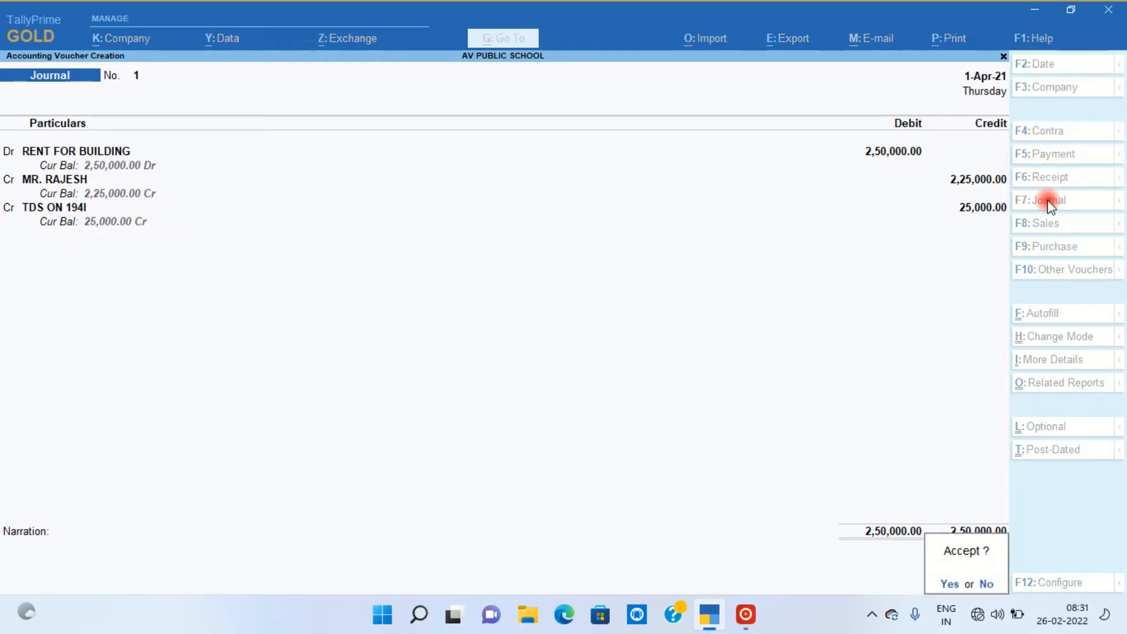
key(Return)
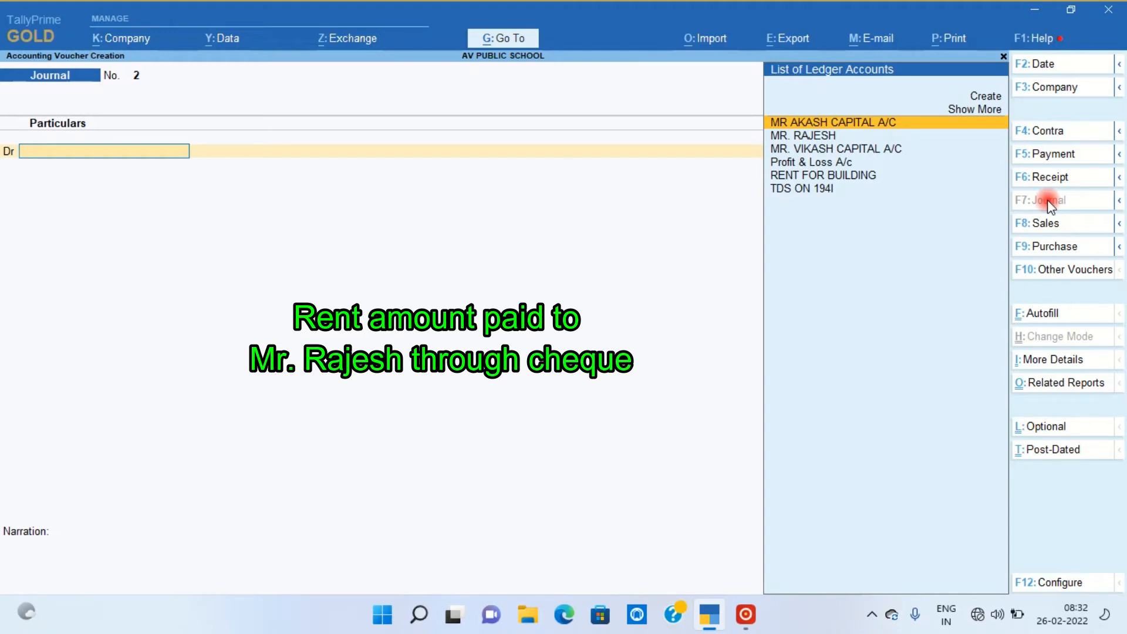
Step: Start a payment voucher from BANK A/C and enter 2,25,000 against the rent creditor's ledger
click(1050, 154)
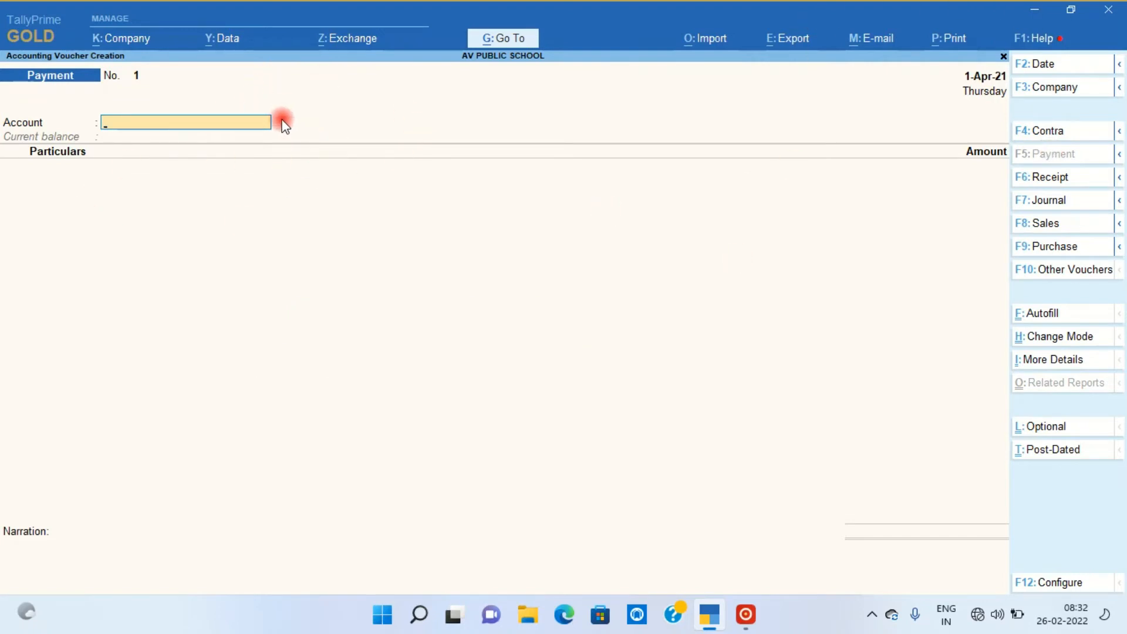
text(B)
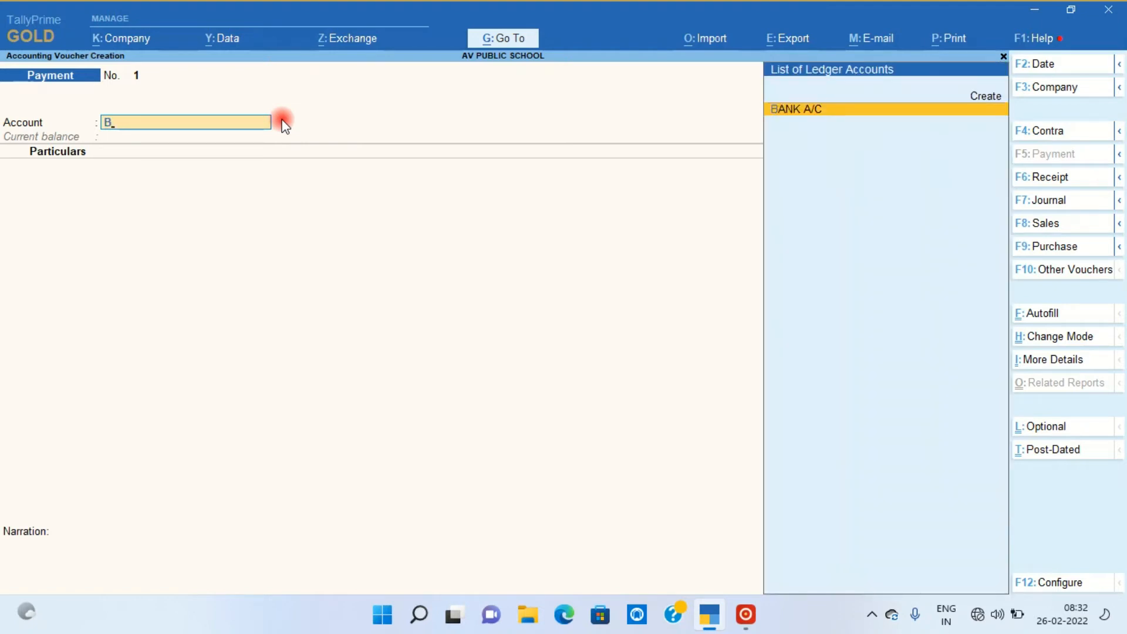
key(Return)
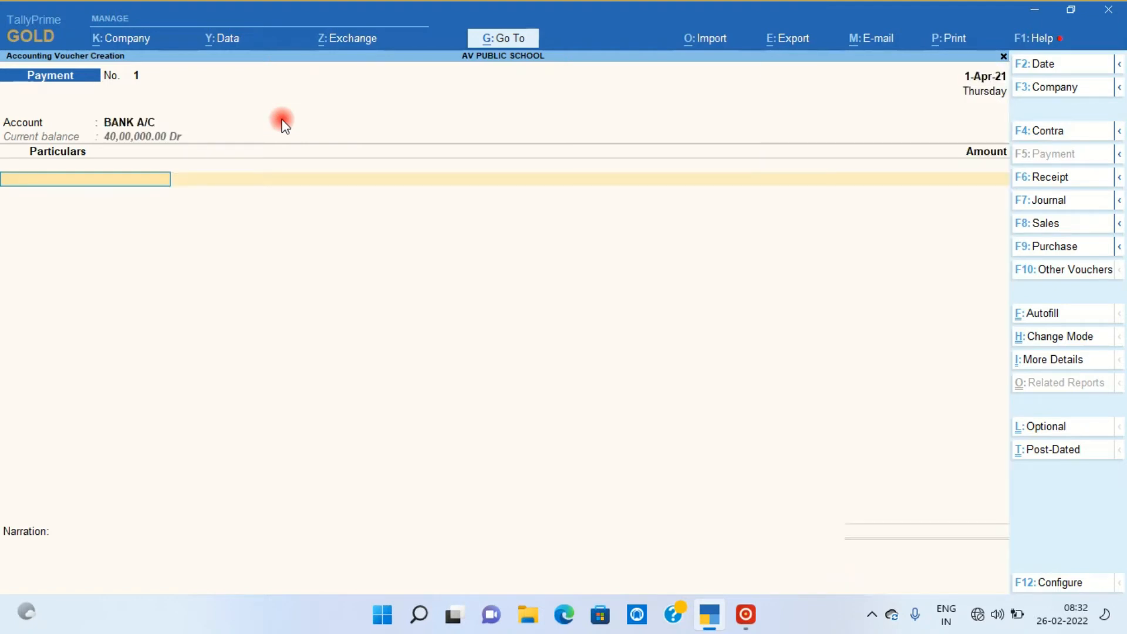
text(MR)
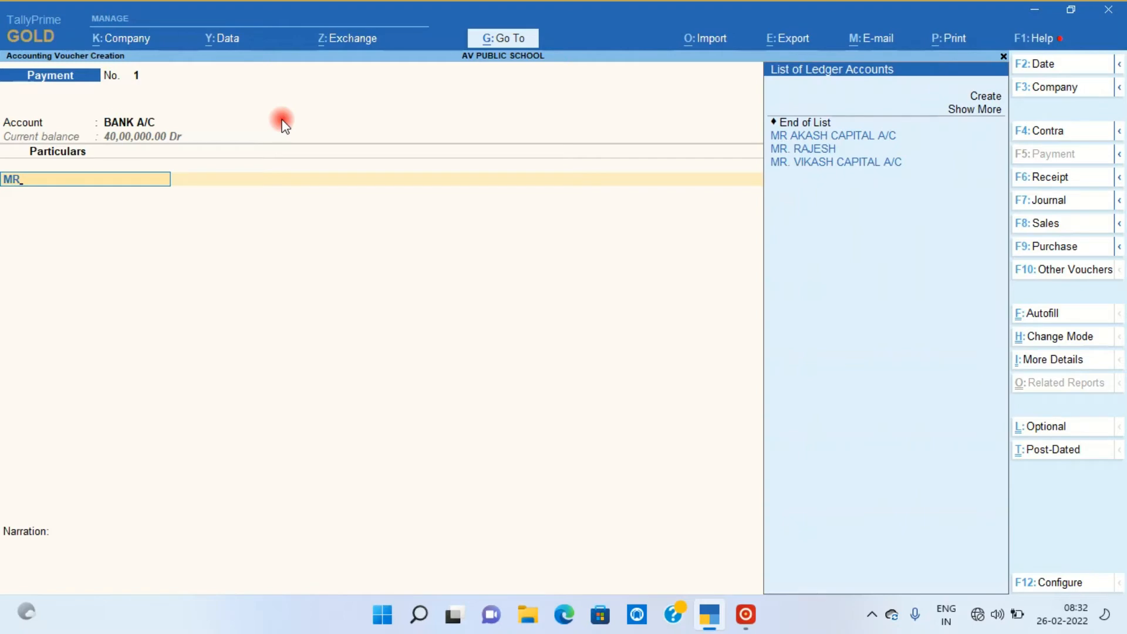
key(Down)
key(Return)
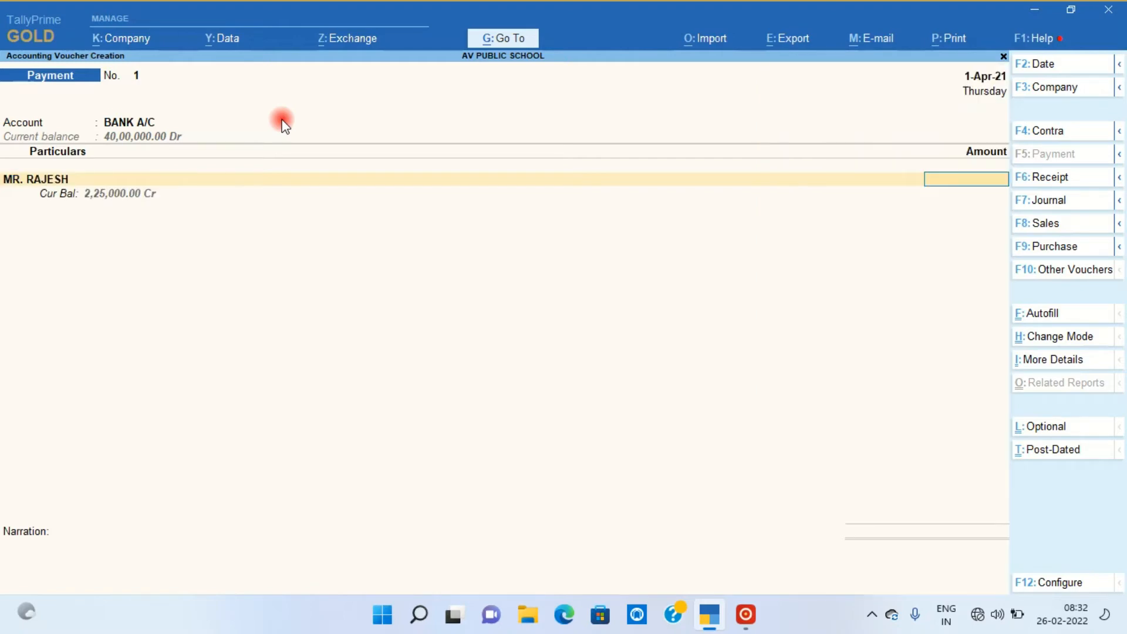
text(2,25,)
text(000)
key(Return)
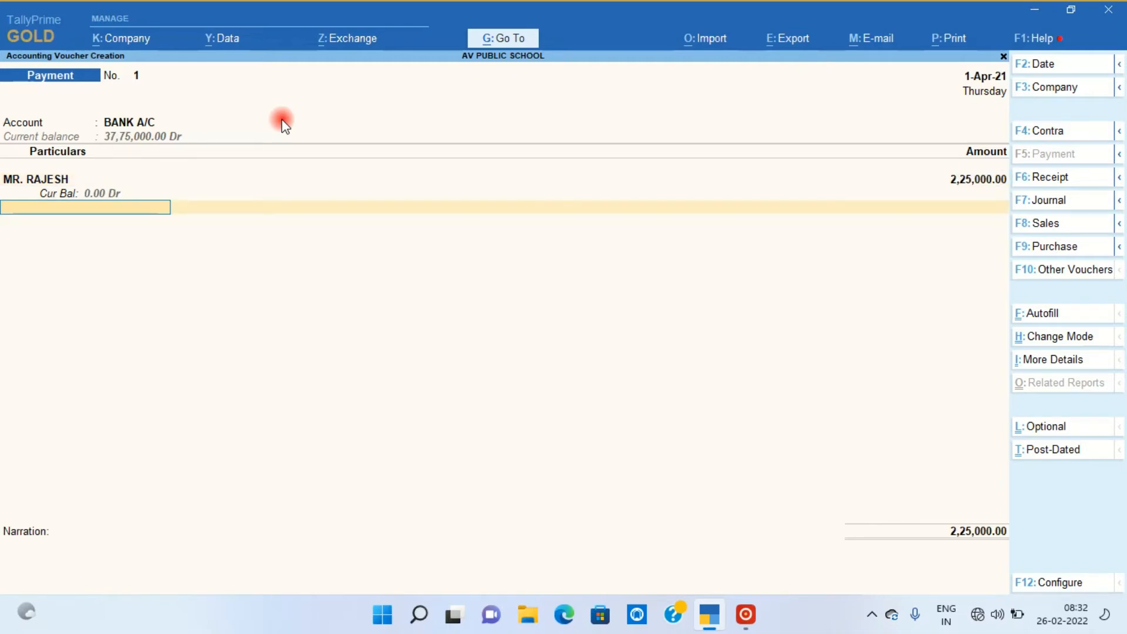
Step: Allocate the bank payment as a cheque with range Not Applicable and instrument number 0000, then save the voucher without narration
key(Return)
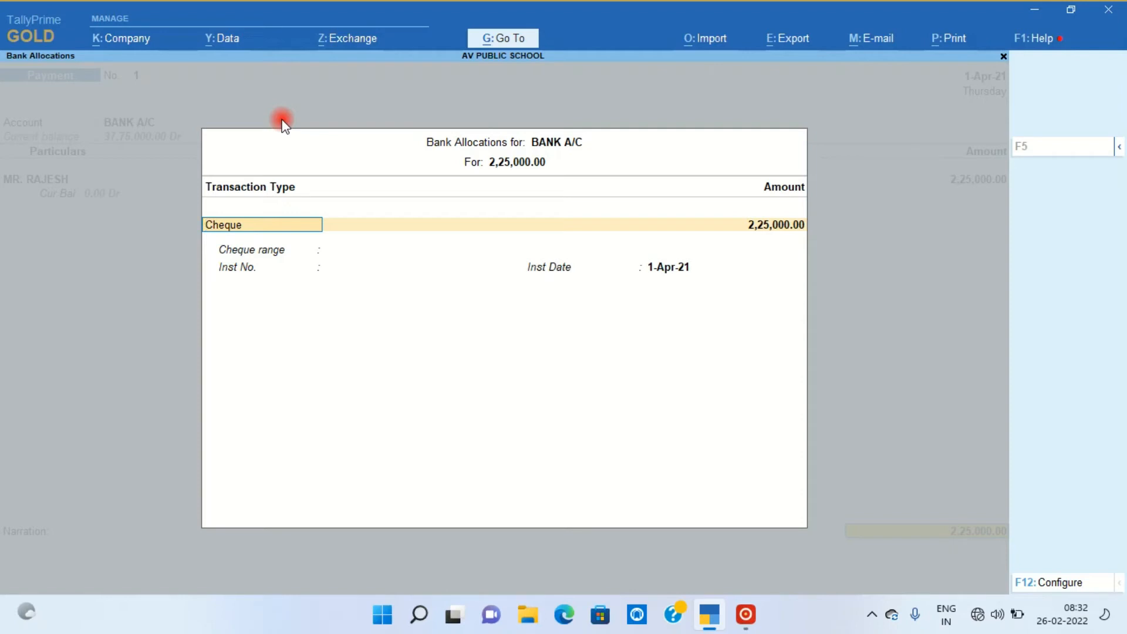
key(Return)
key(Return)
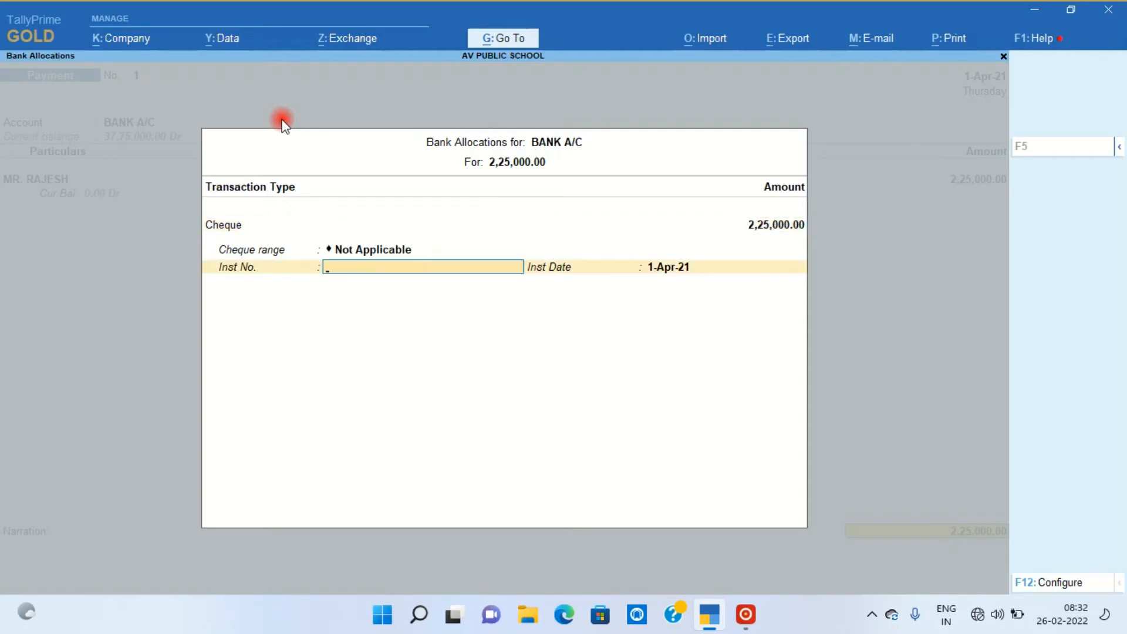
text(0000)
key(Return)
key(Return)
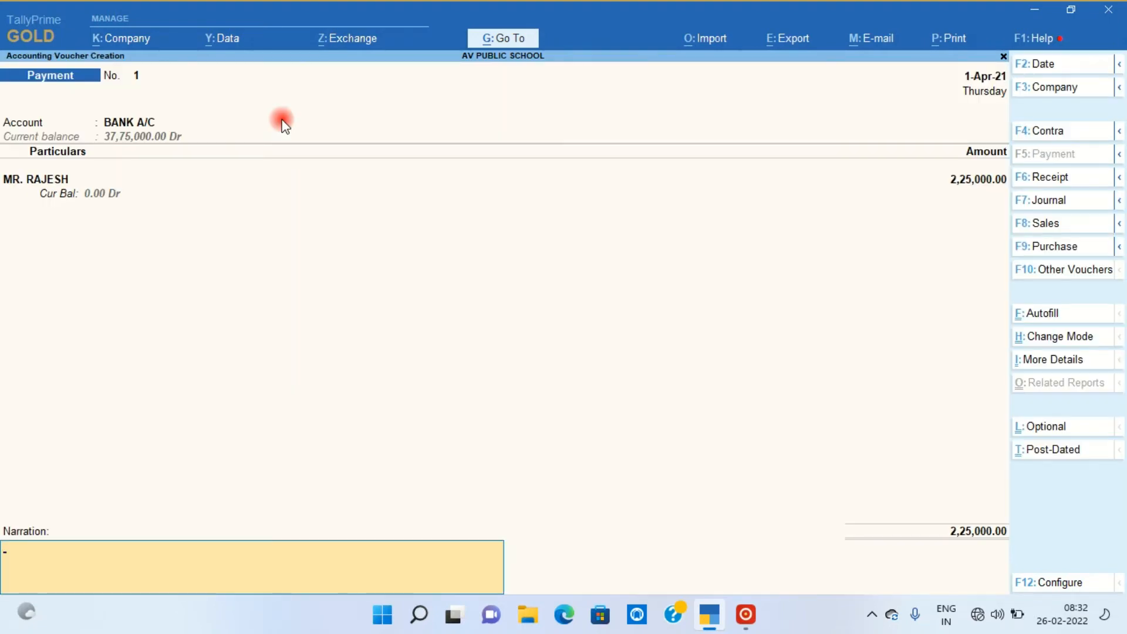
key(Return)
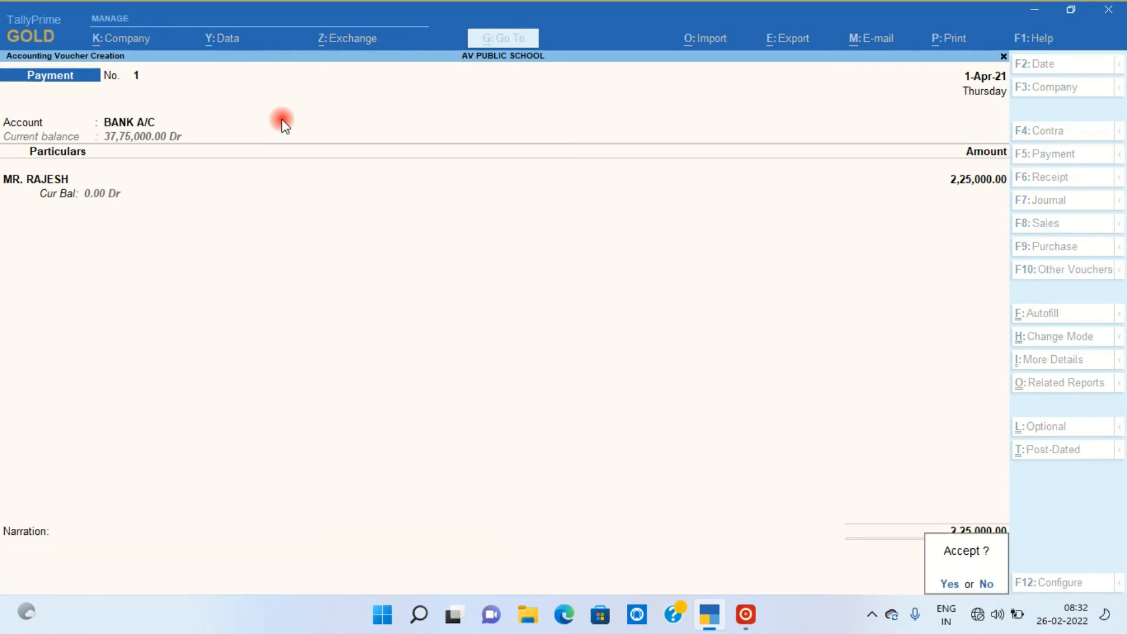
key(Return)
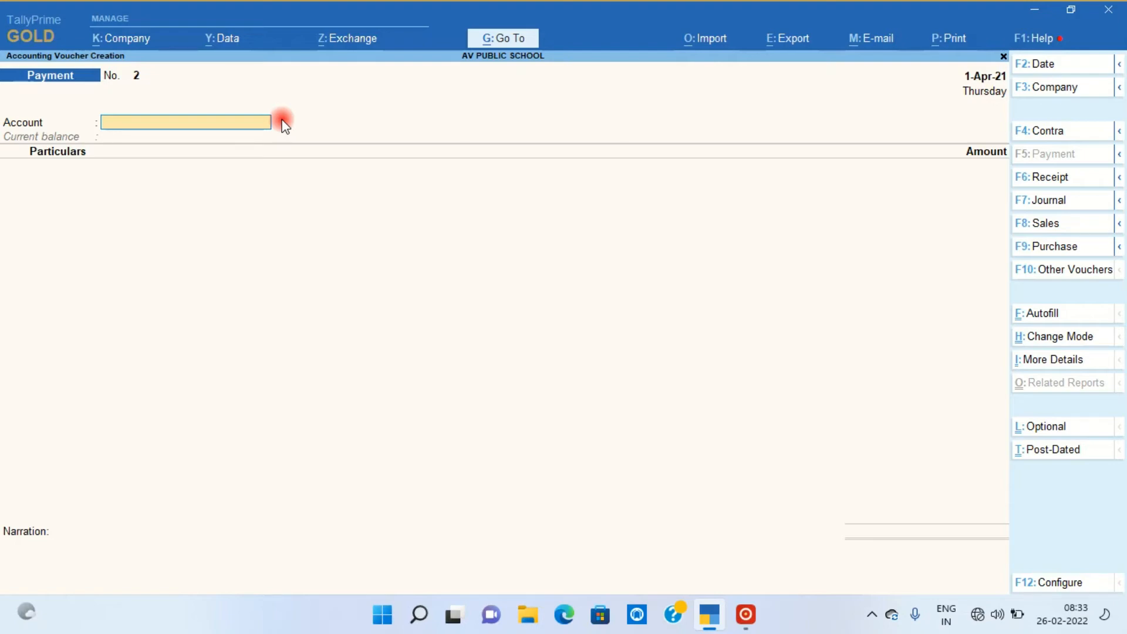
Step: Start a receipt voucher with Cash as the receiving account
click(1047, 179)
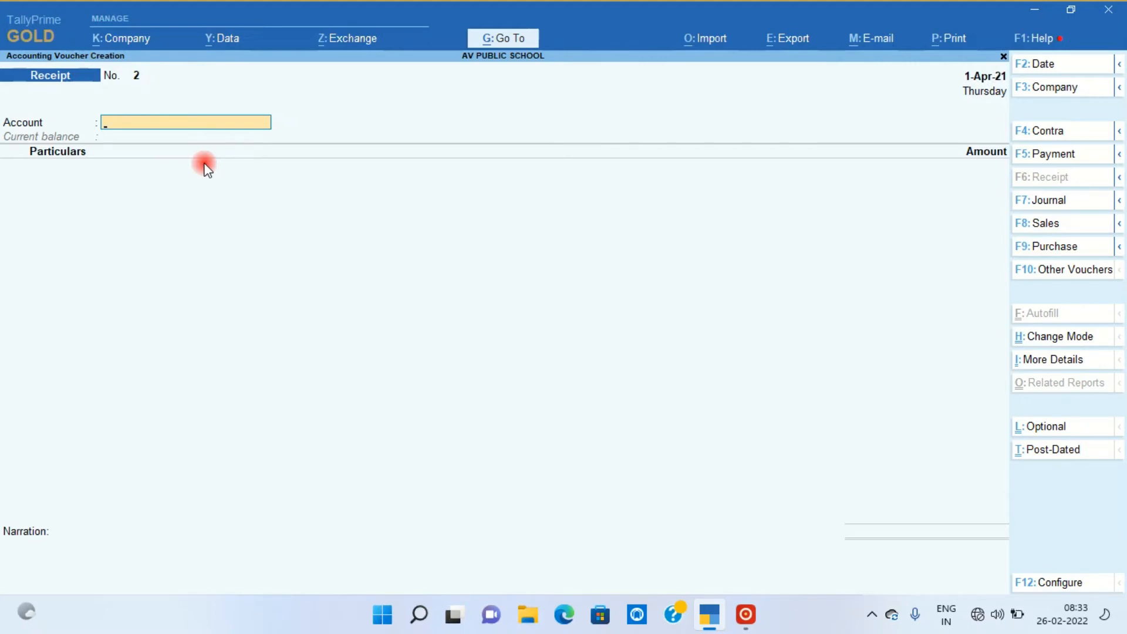
text(CAS)
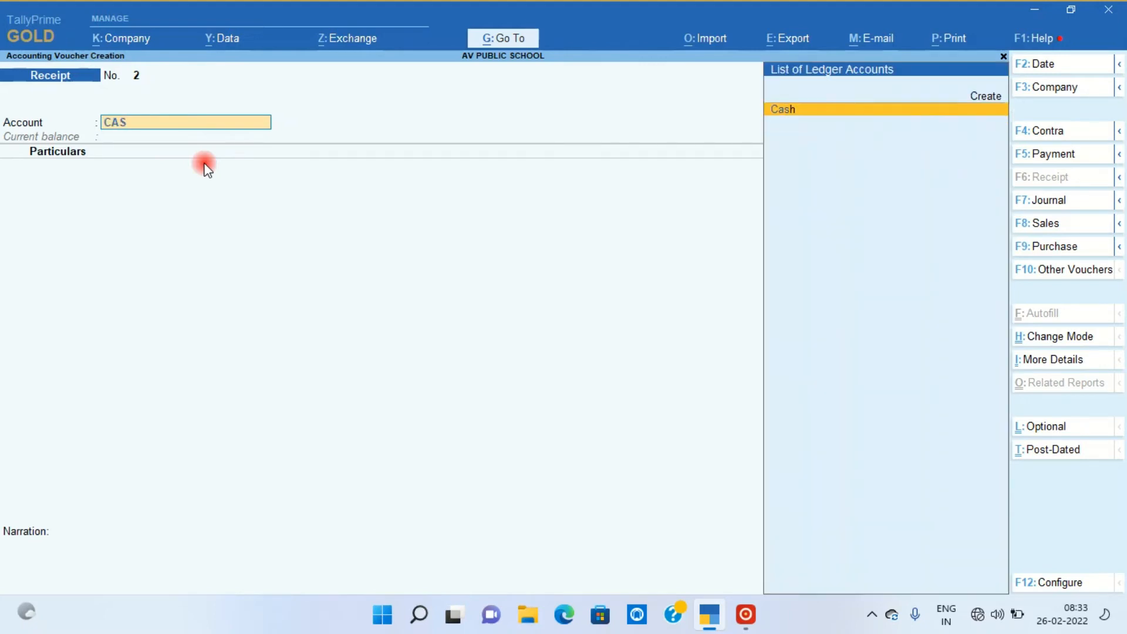
key(Return)
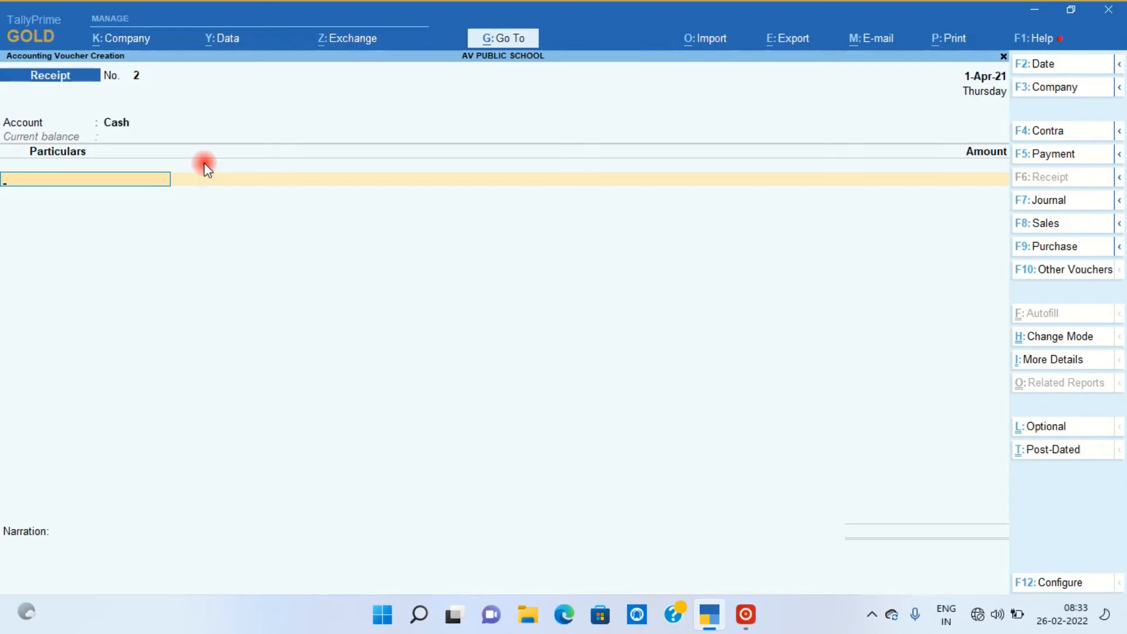
Step: Start a new ledger from the receipt voucher, named ADMISSION FEE and grouped under Direct Incomes
key(alt+c)
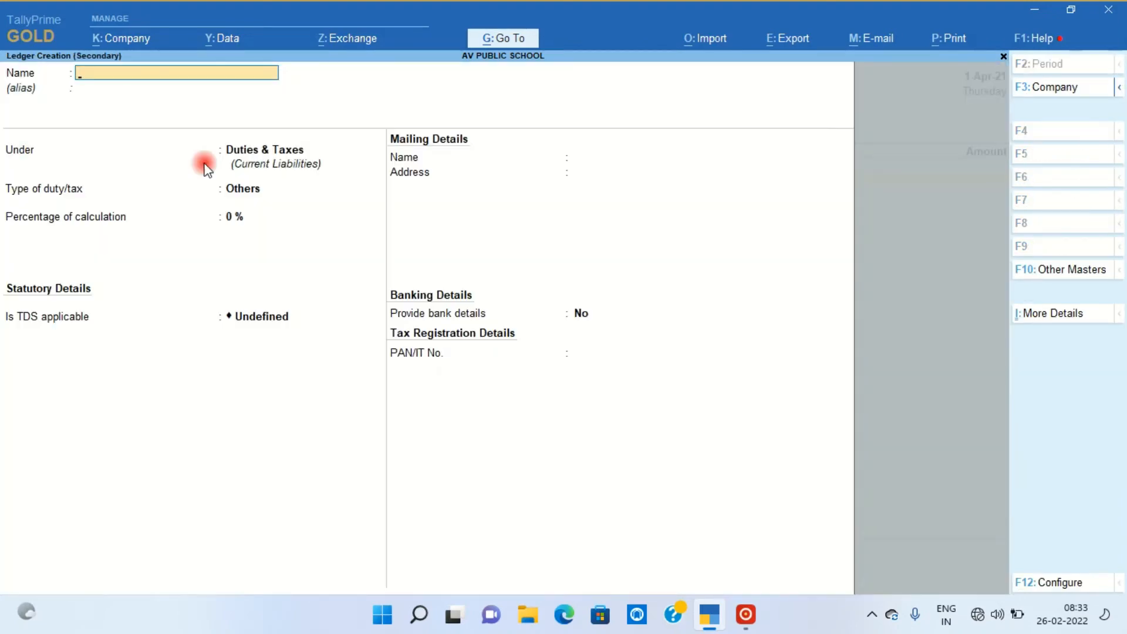
text(ADMISSION FEE)
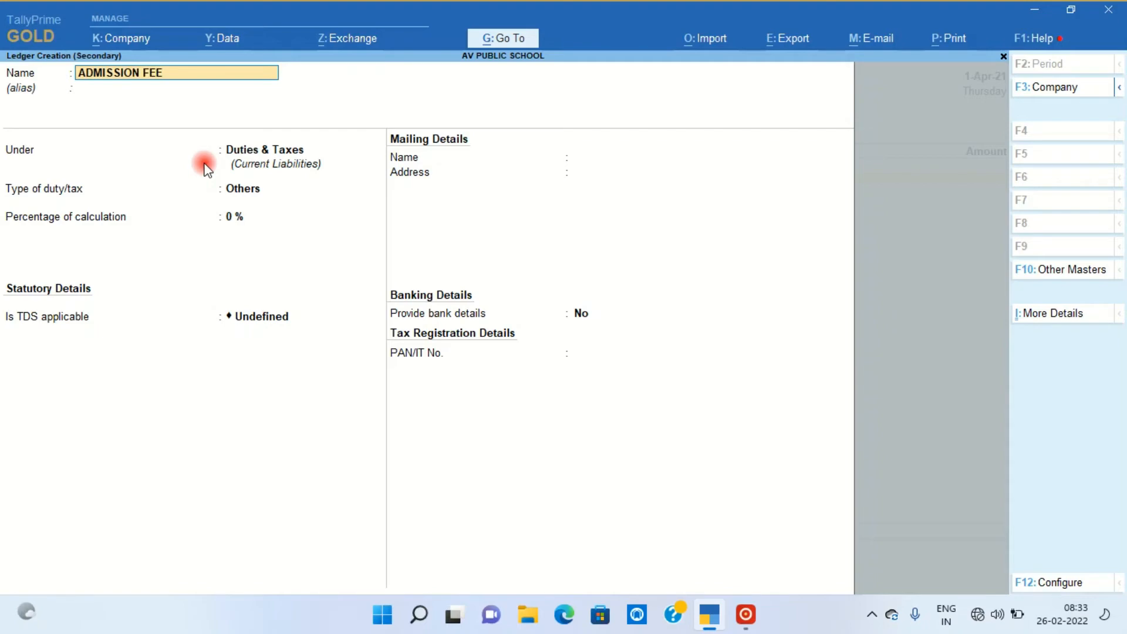
key(Return)
key(Return)
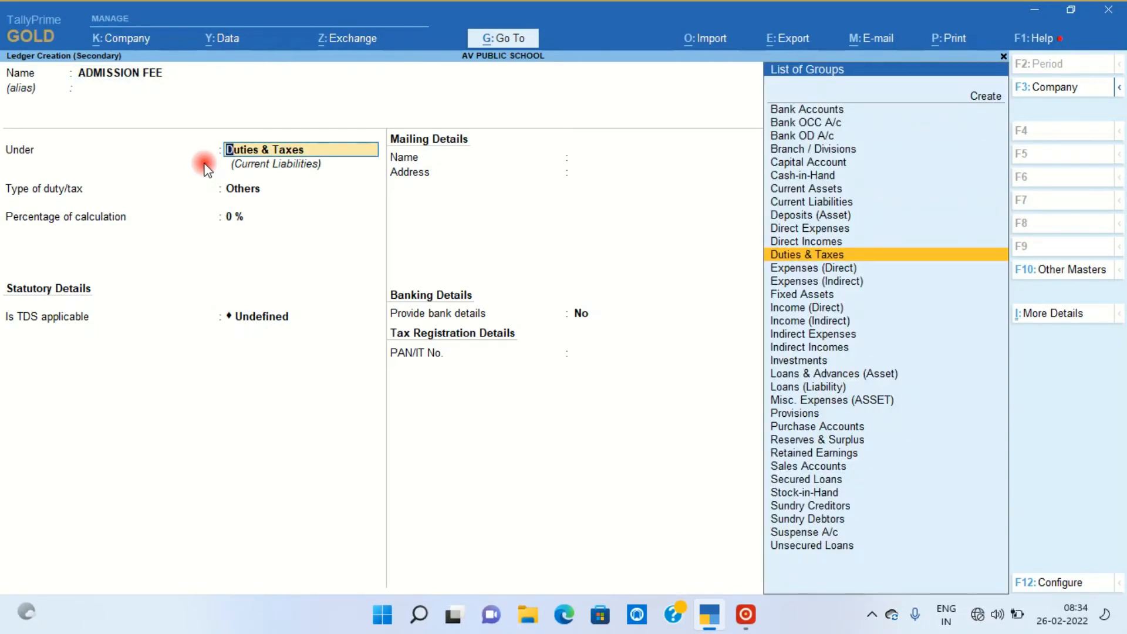
text(DI)
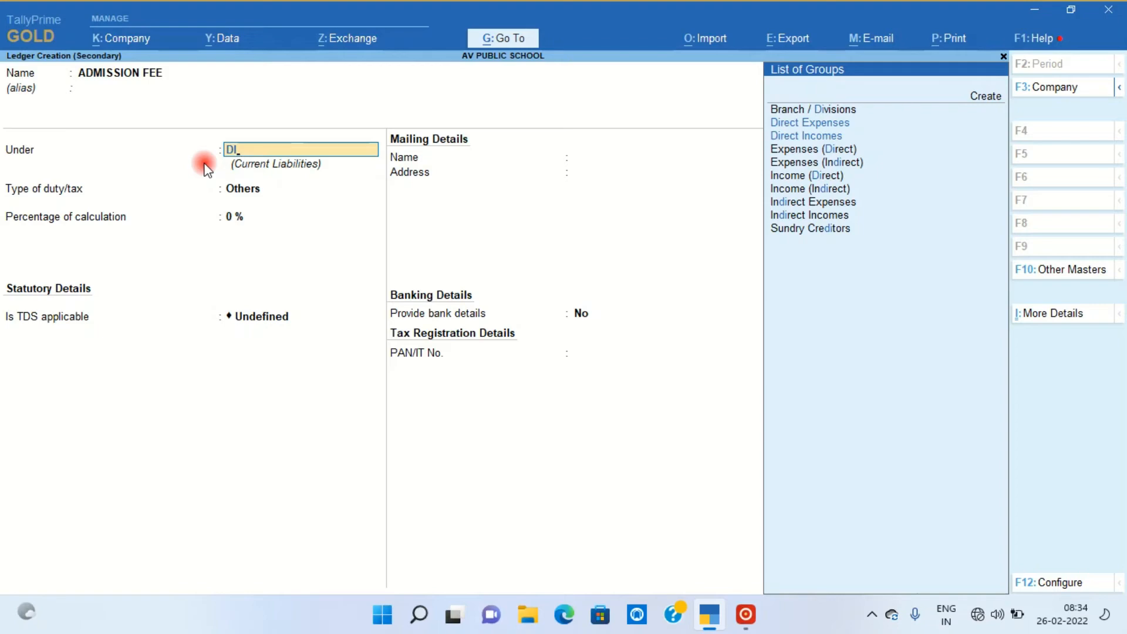
key(Up)
key(Down)
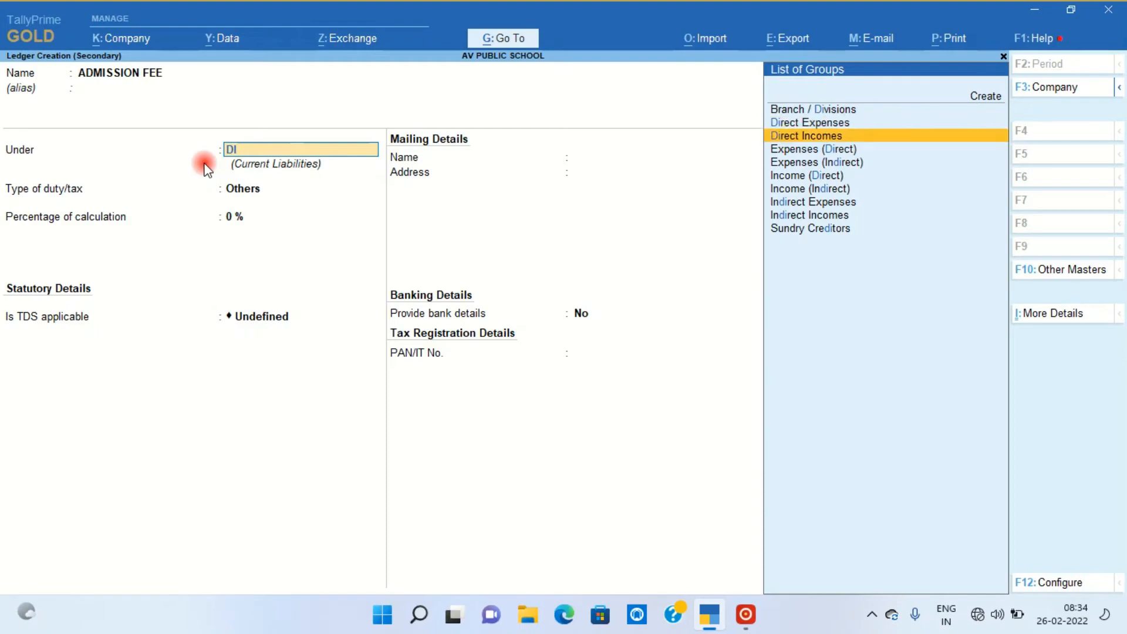
key(Return)
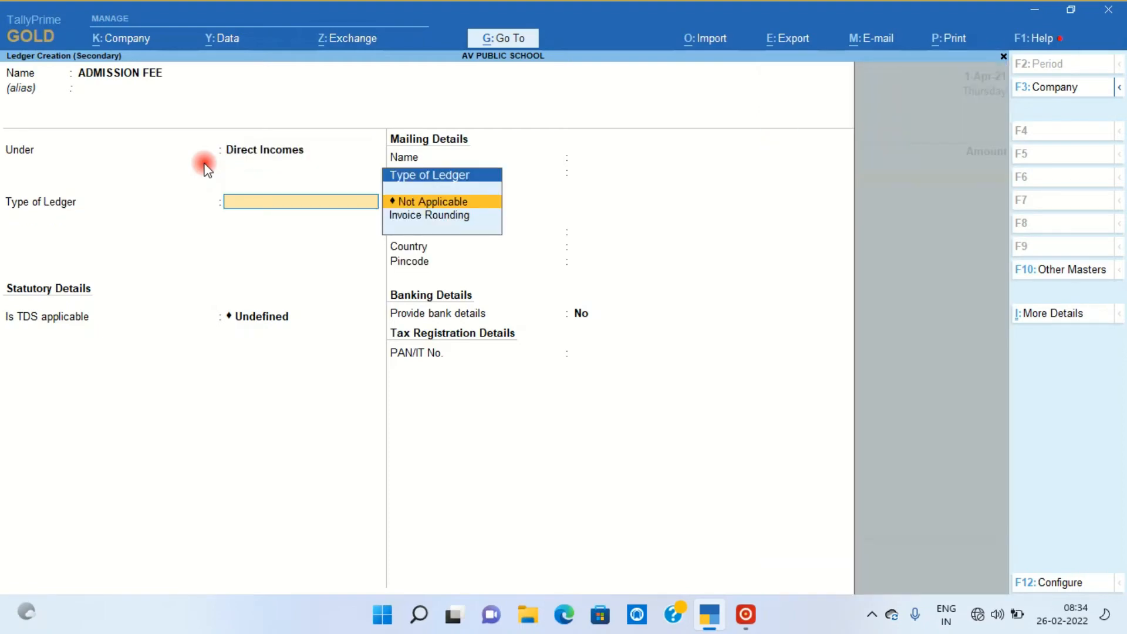
Step: Set the ADMISSION FEE ledger's type and TDS applicability to Not Applicable, then save the ledger
key(Return)
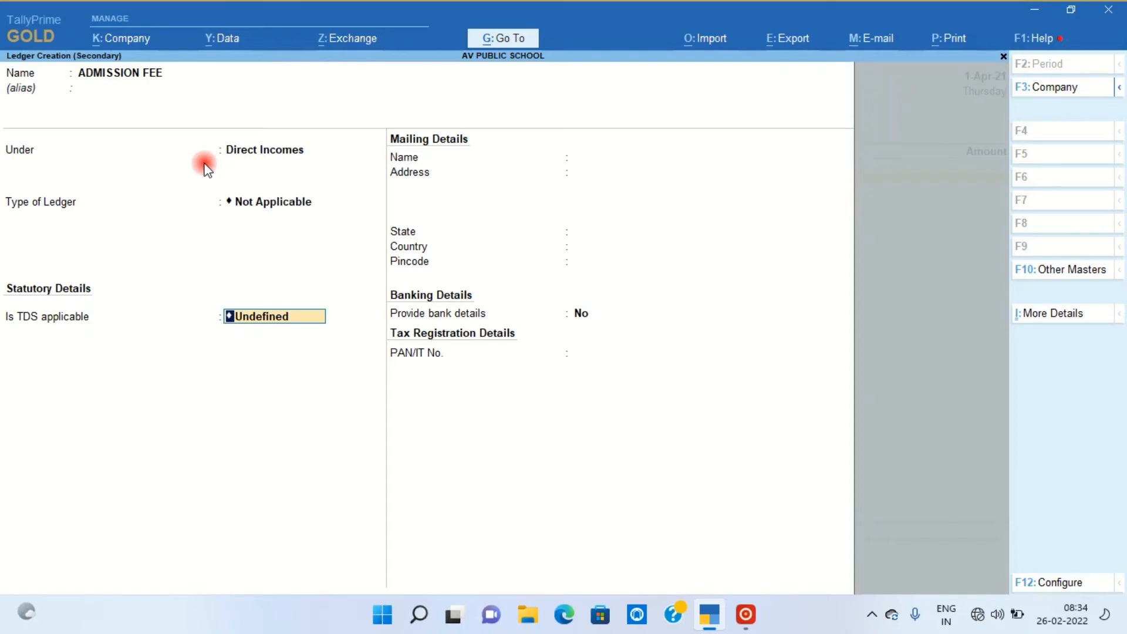
text(NO)
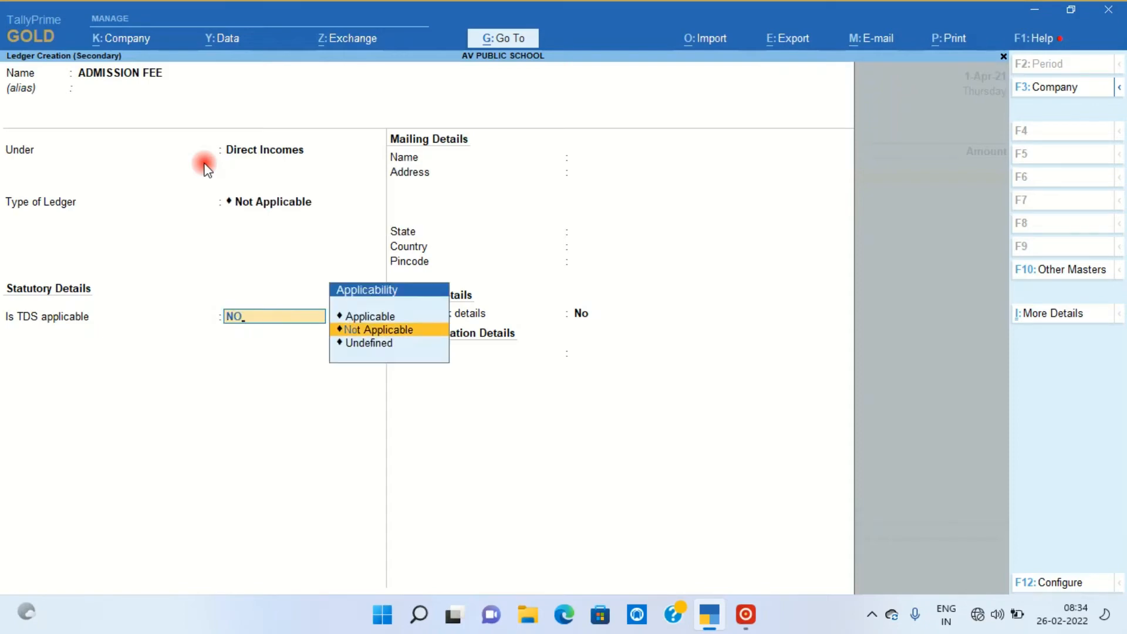
key(Return)
key(Return)
key(Return)
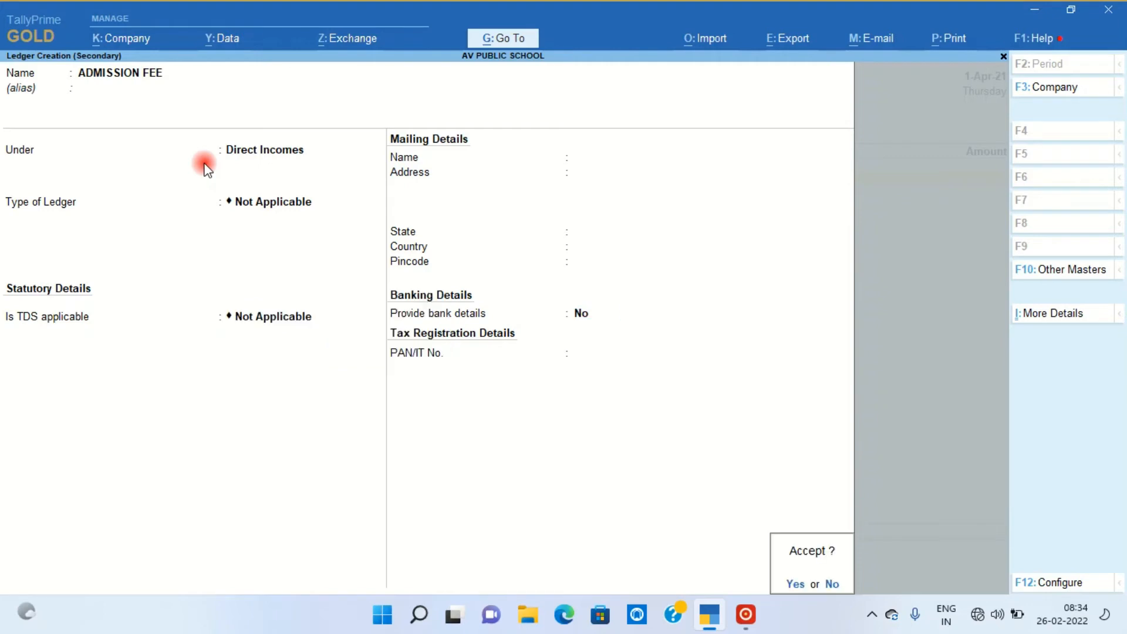
key(Return)
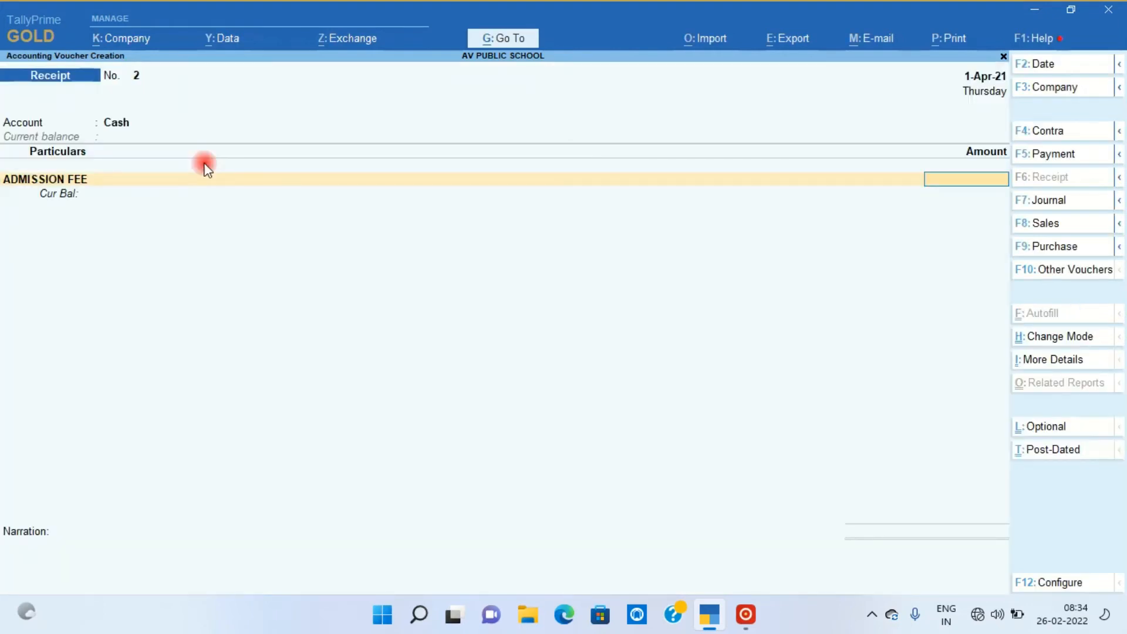
Step: Enter 1,00,000 against ADMISSION FEE in the cash receipt
text(1,00,0)
text(00000)
key(Return)
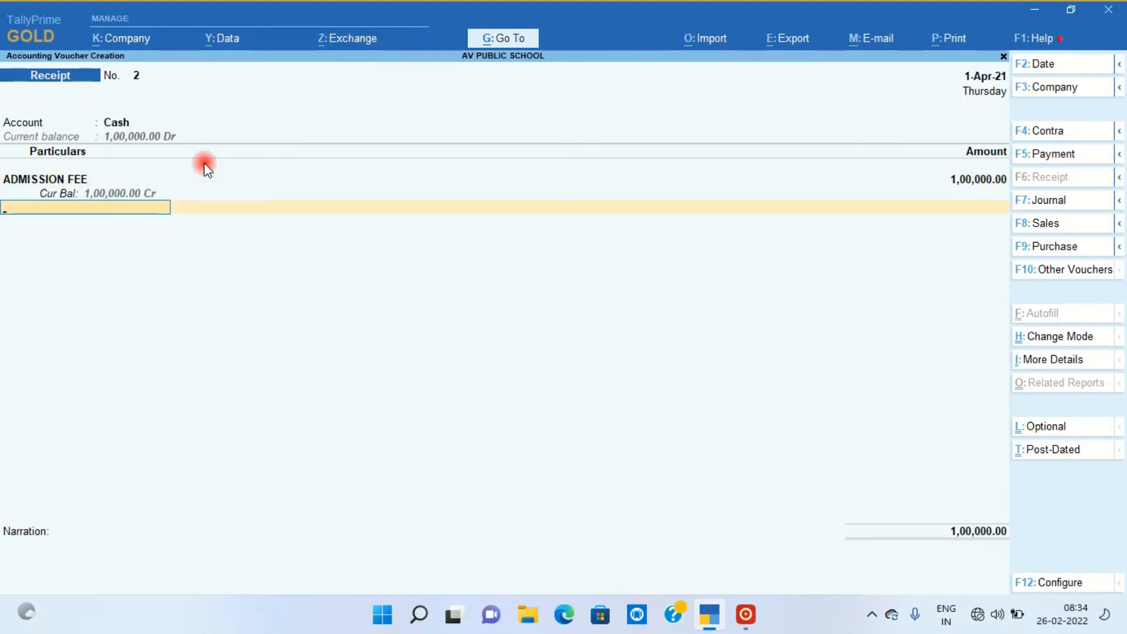
Step: Create the ledger TUITION FEE under Direct Incomes, with ledger type and TDS both Not Applicable
key(alt+c)
text(TU)
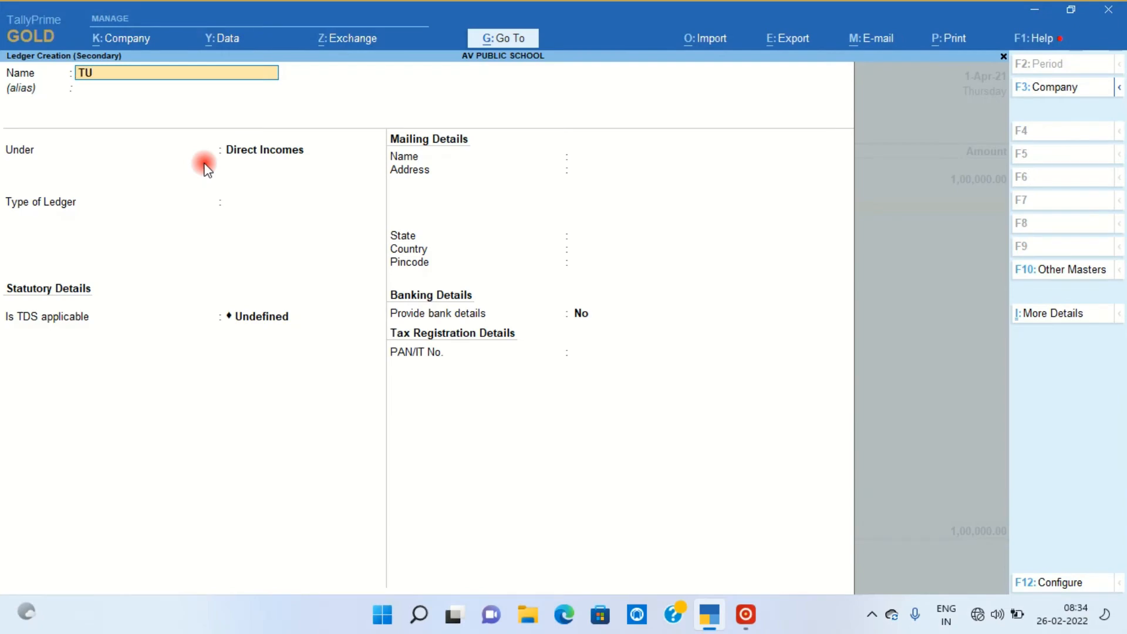
text(ITION FEE)
key(Return)
key(Return)
key(Return)
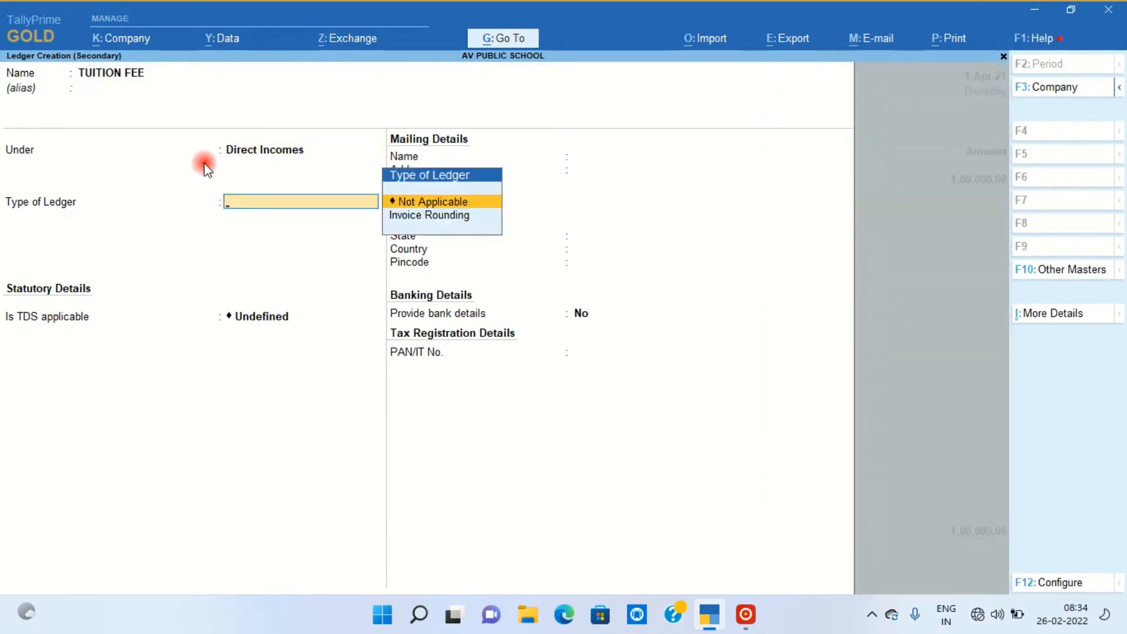
key(Return)
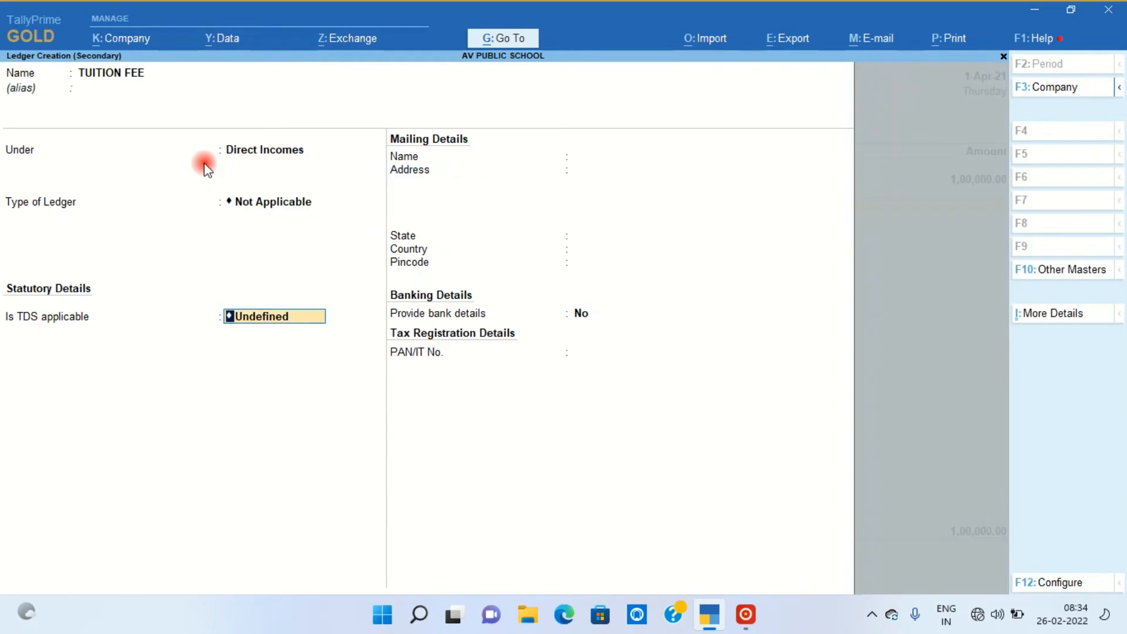
text(NO)
key(Return)
key(ctrl+a)
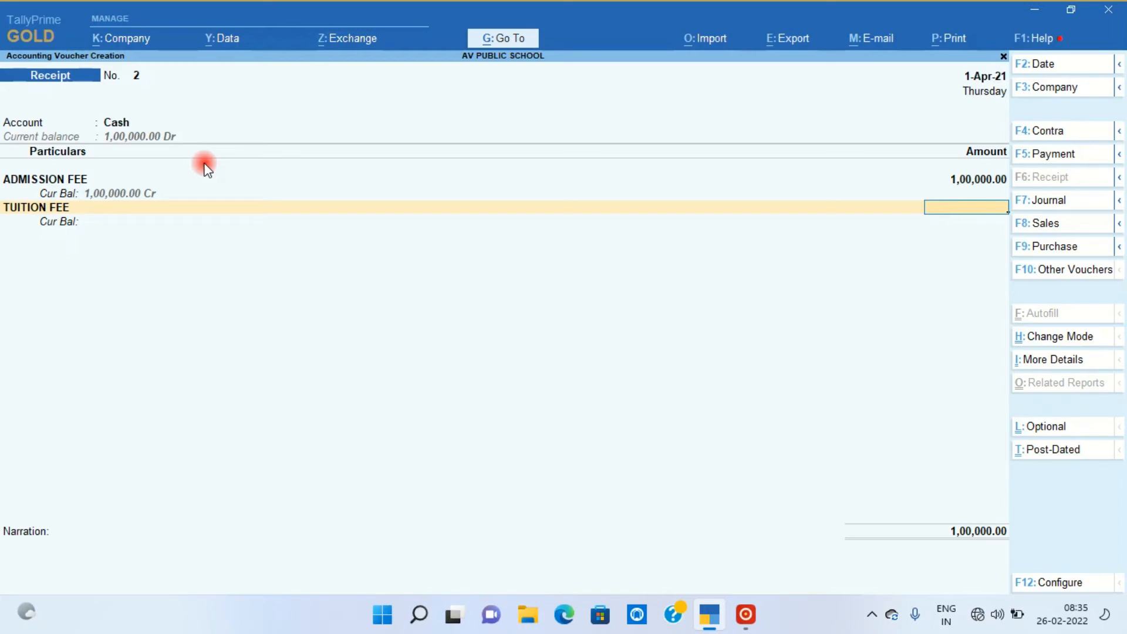
Step: Enter 3,00,000 against TUITION FEE in the cash receipt
text(3,00,0)
text(00000)
key(Return)
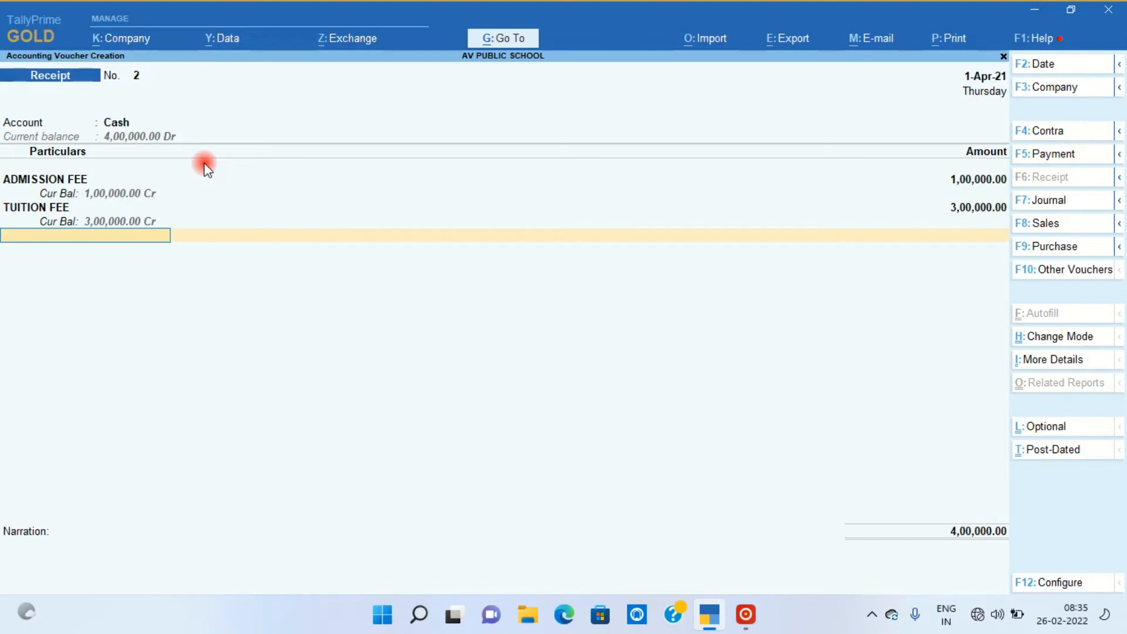
Step: Create the ledger ANNUAL FUND under Direct Incomes and enter 2,00,000 against it in the receipt
text(A)
key(alt+c)
text(ANNUAL FUND)
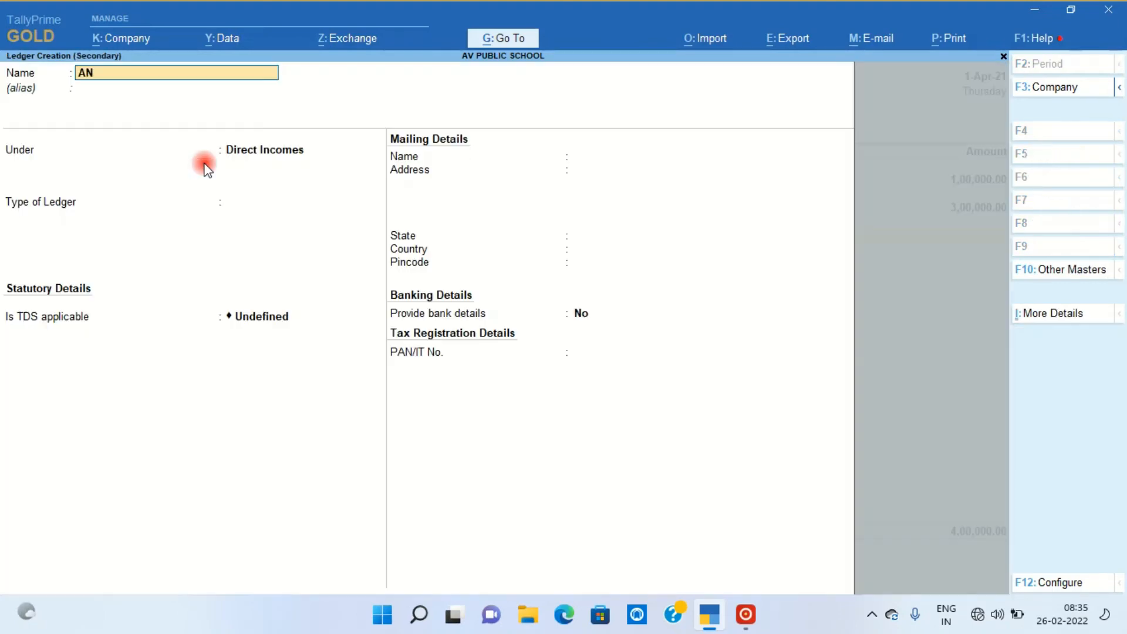
key(Return)
key(Return)
key(Return)
key(Return)
key(Return)
text(200000)
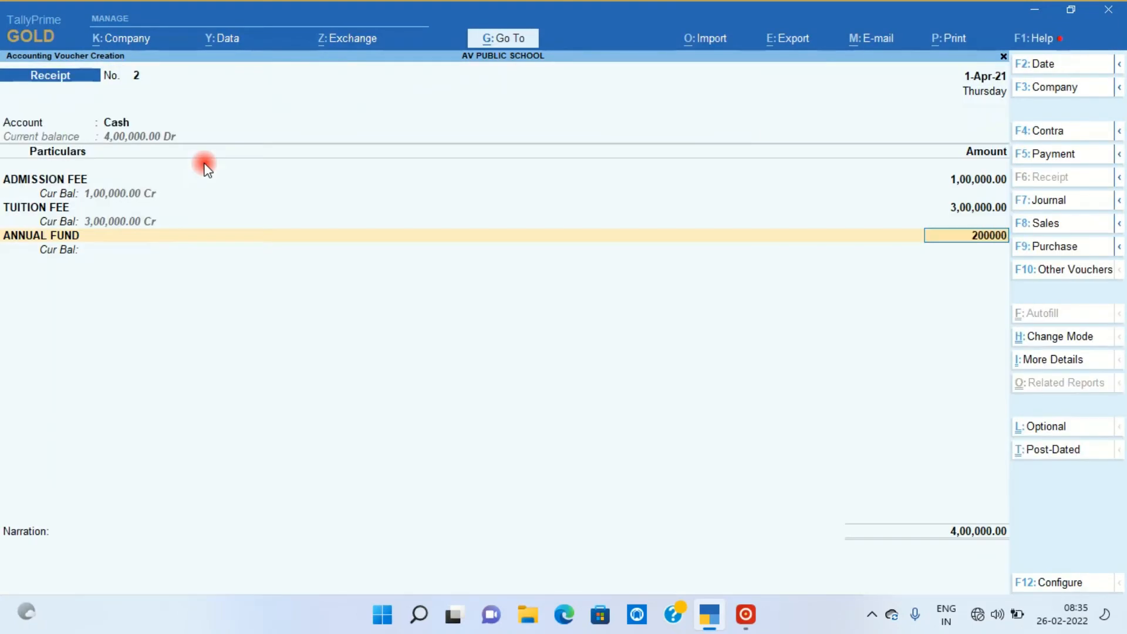
key(Return)
Step: Create the ledger DEVELOPMENT CHARGES under Direct Incomes with TDS Not Applicable and enter 3,00,000 against it
key(alt+c)
text(DEVELOPMENT CHARGES)
key(Return)
key(Return)
key(Return)
key(Return)
key(Return)
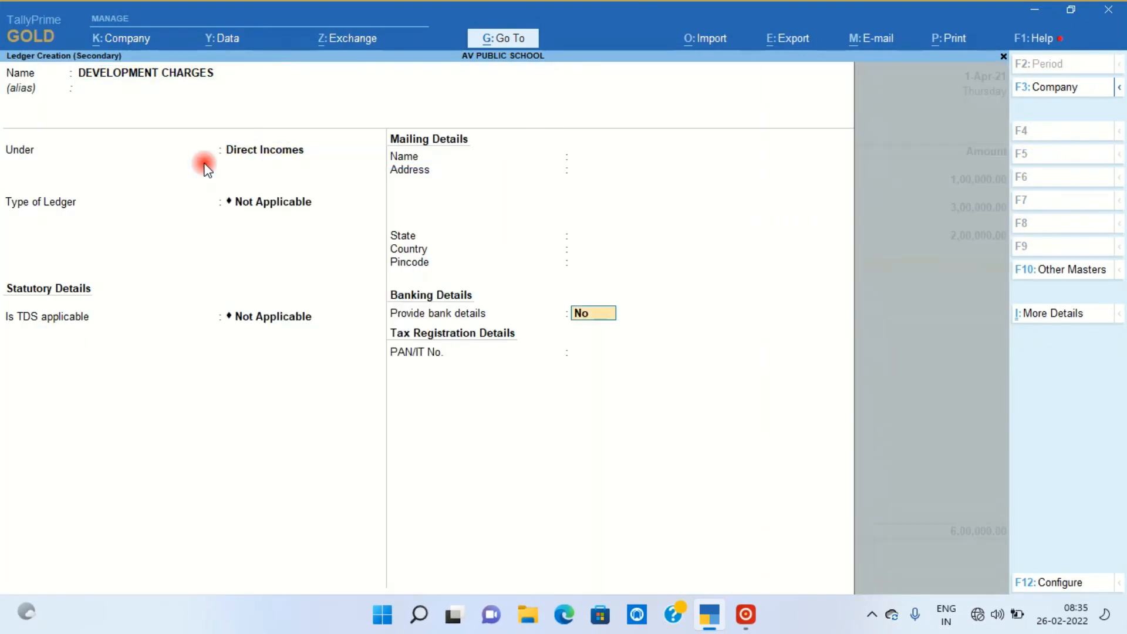
key(Return)
text(300000)
key(Return)
Step: Create the ledger VAN CHARGES under Indirect Incomes with ledger type Not Applicable and enter 2,00,000 against it
key(alt+c)
text(VAN CHARGES)
key(Return)
key(Return)
key(Return)
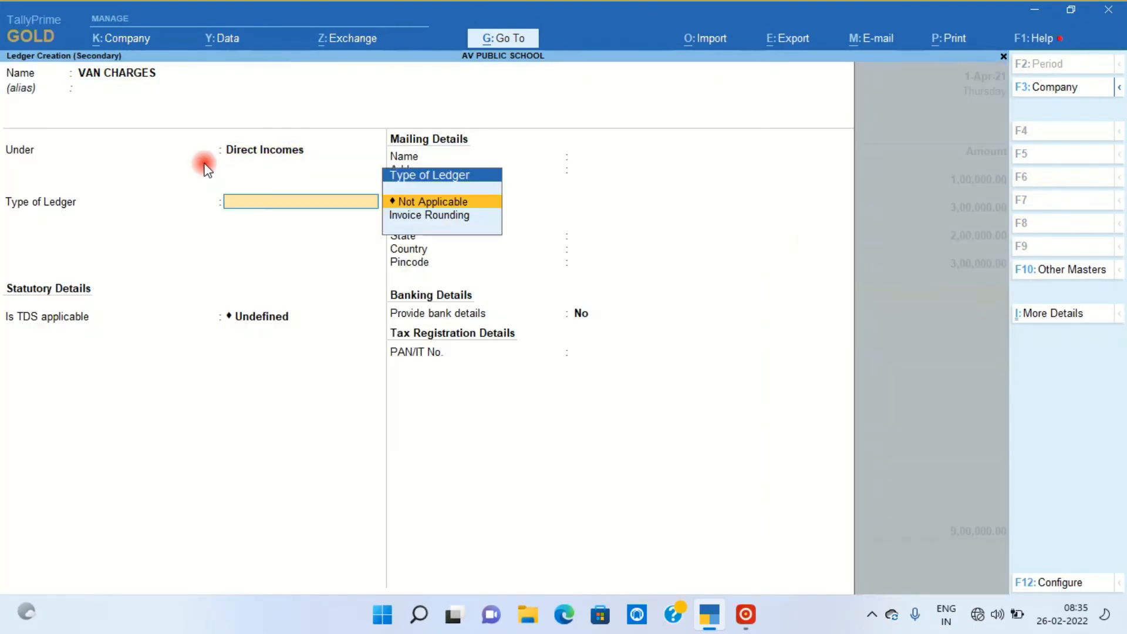
key(Return)
key(BackSpace)
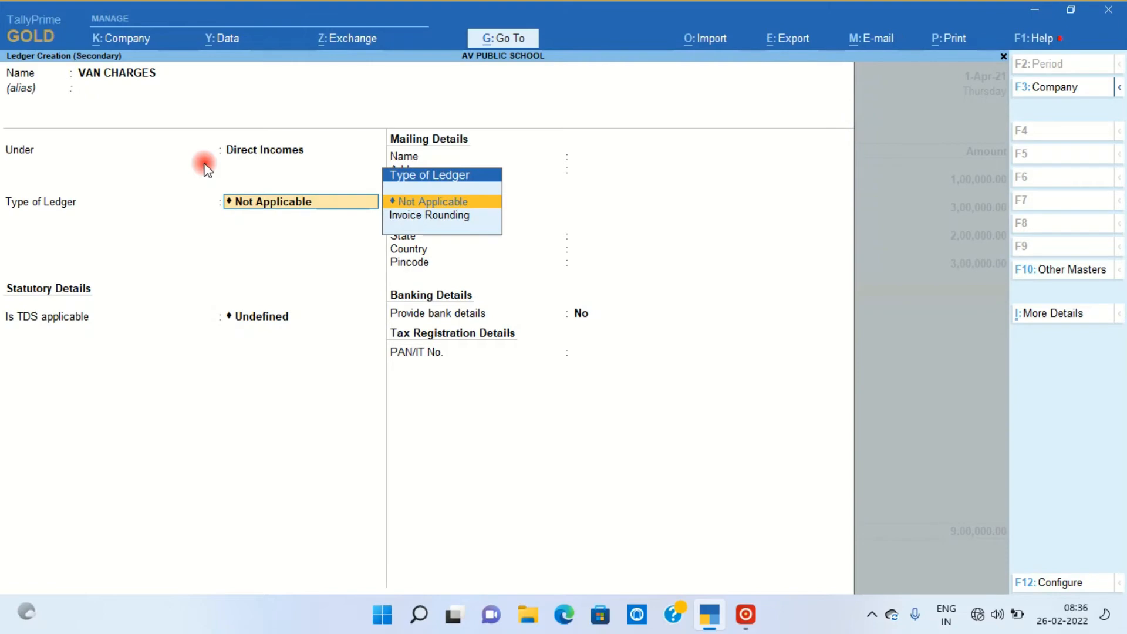
key(BackSpace)
text(ind)
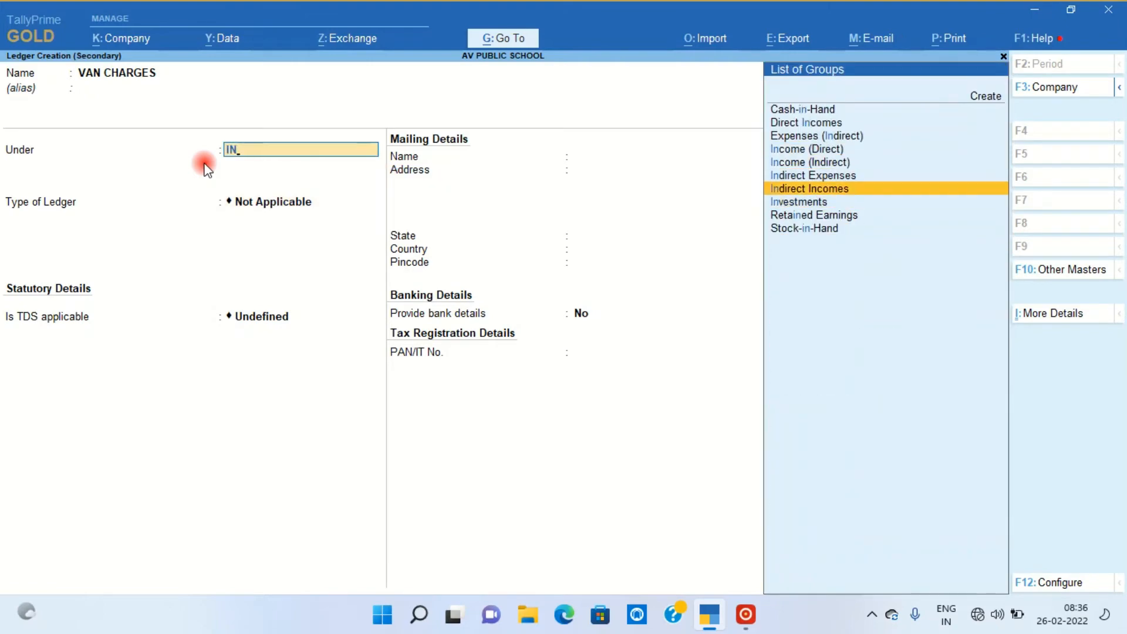
key(Return)
key(Return)
key(Return)
key(Return)
text(200000)
key(Return)
Step: Add the narration "Receipt no. 01-100" to the fee receipt and save the voucher
key(Return)
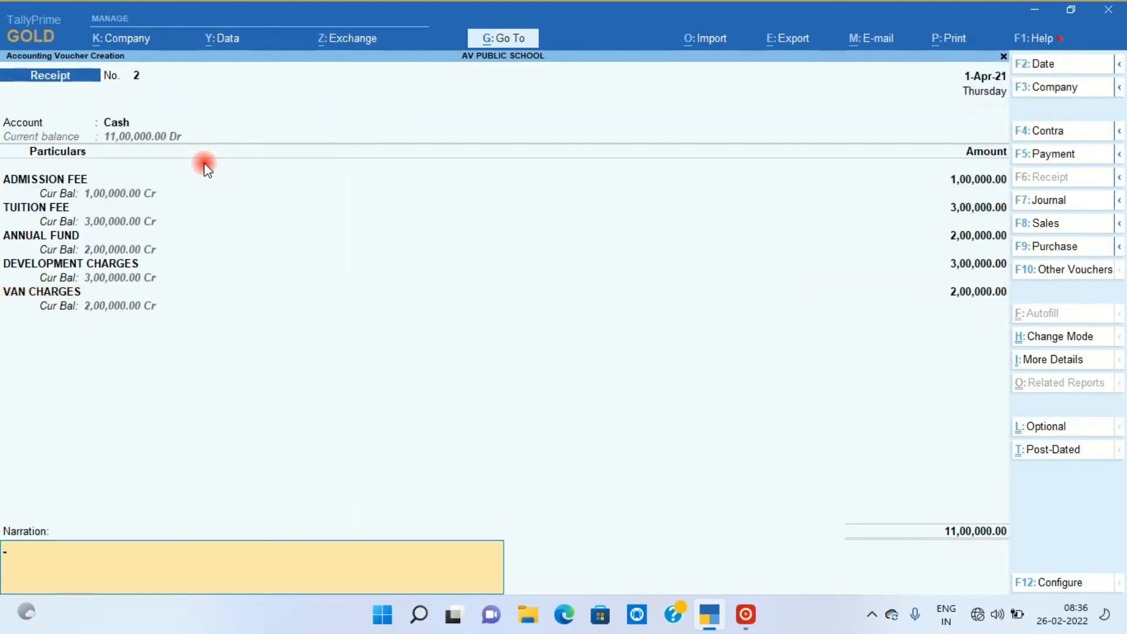
text(Receipt no. 01-100)
key(Return)
key(Return)
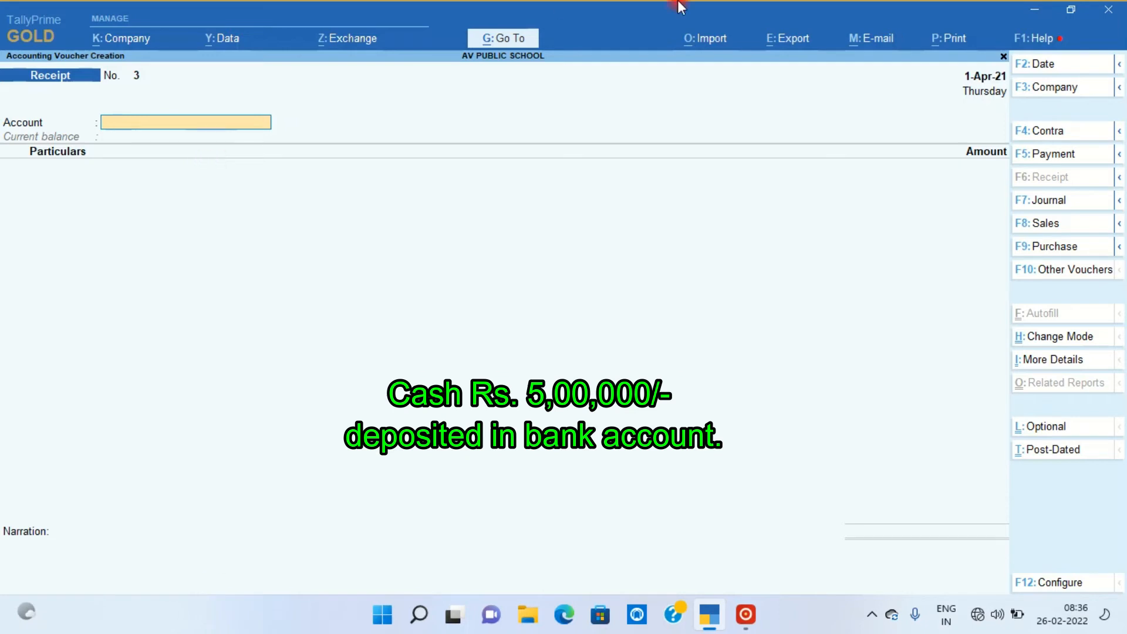
Step: Start a contra voucher with BANK A/C as the account receiving the deposit
click(1045, 131)
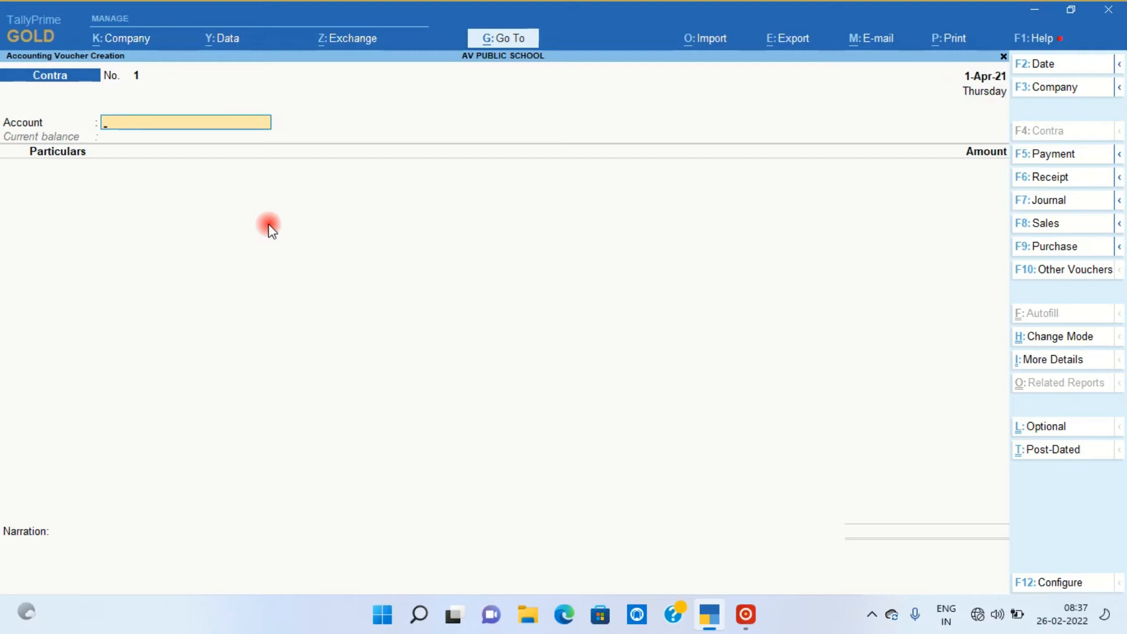
text(Ban)
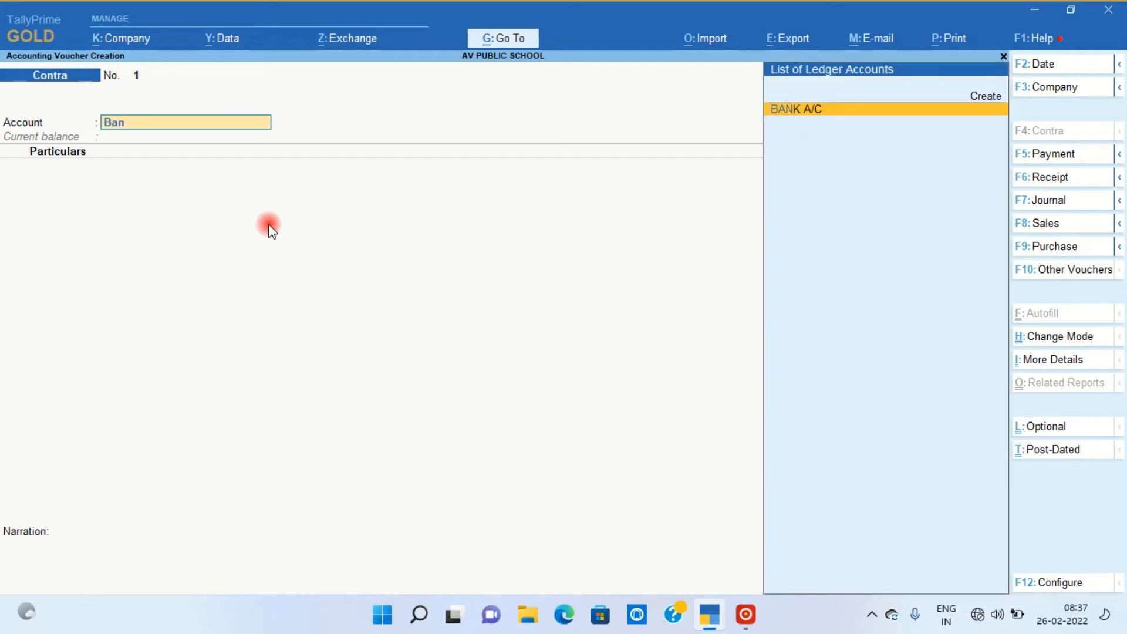
key(Return)
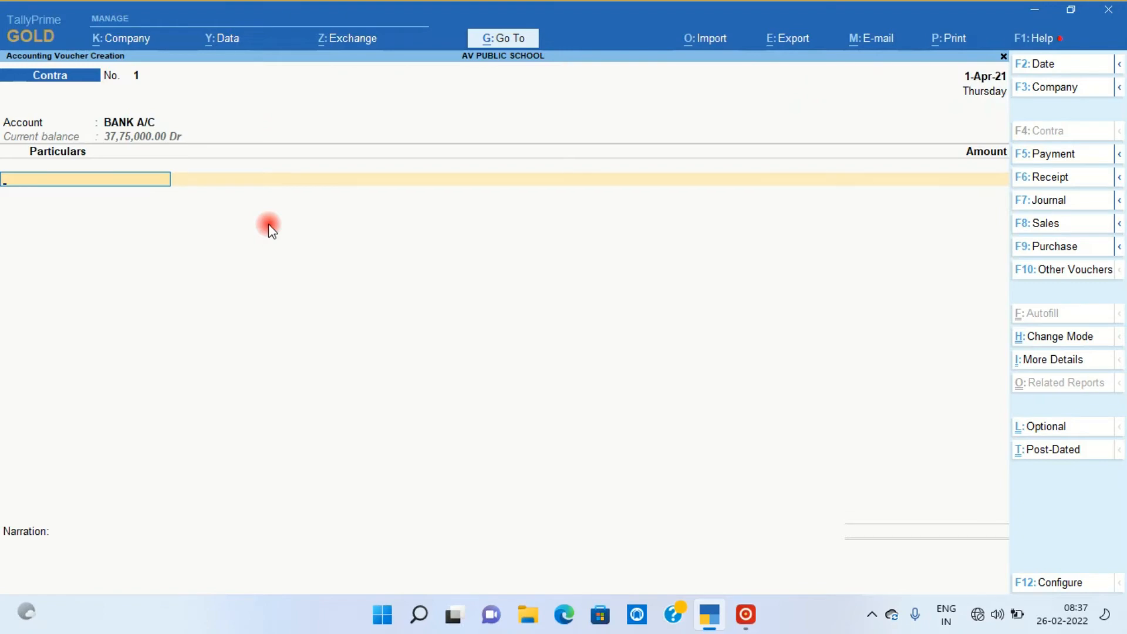
Step: Enter Cash with 5,00,000 in the contra voucher and allocate the bank deposit as a Cash transaction
text(Cash)
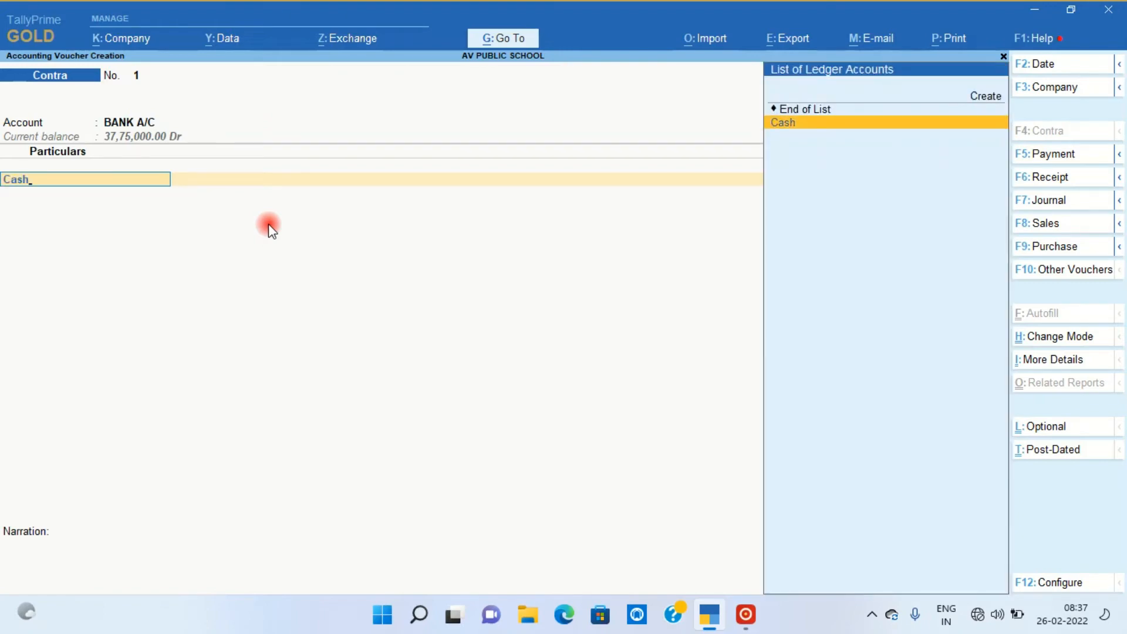
key(Return)
text(5)
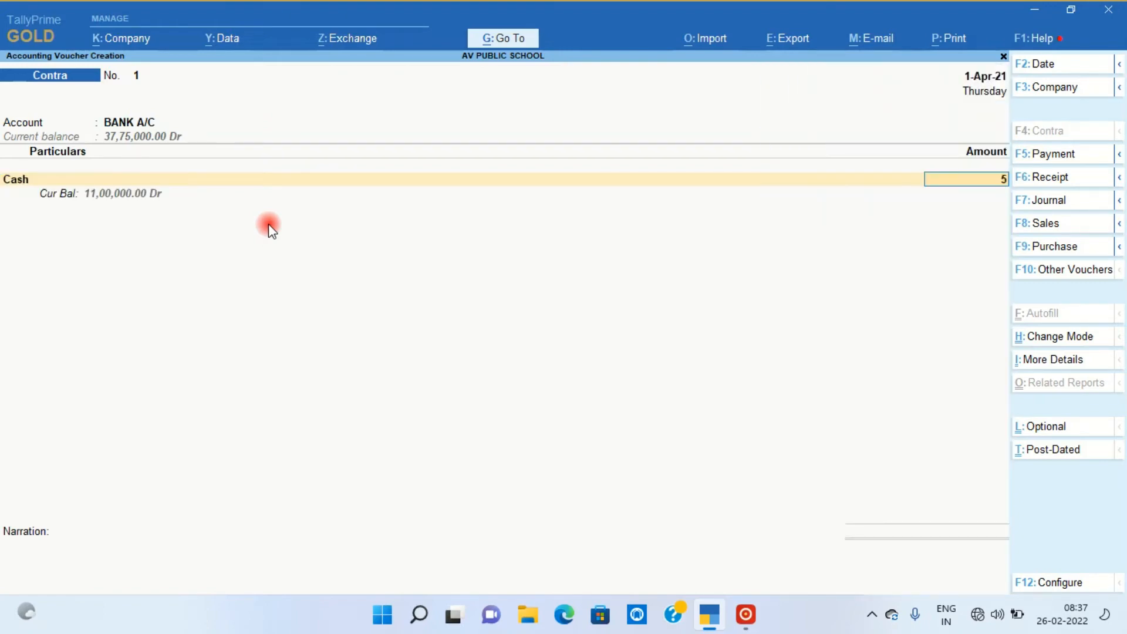
text(00000)
key(Return)
key(Return)
key(Return)
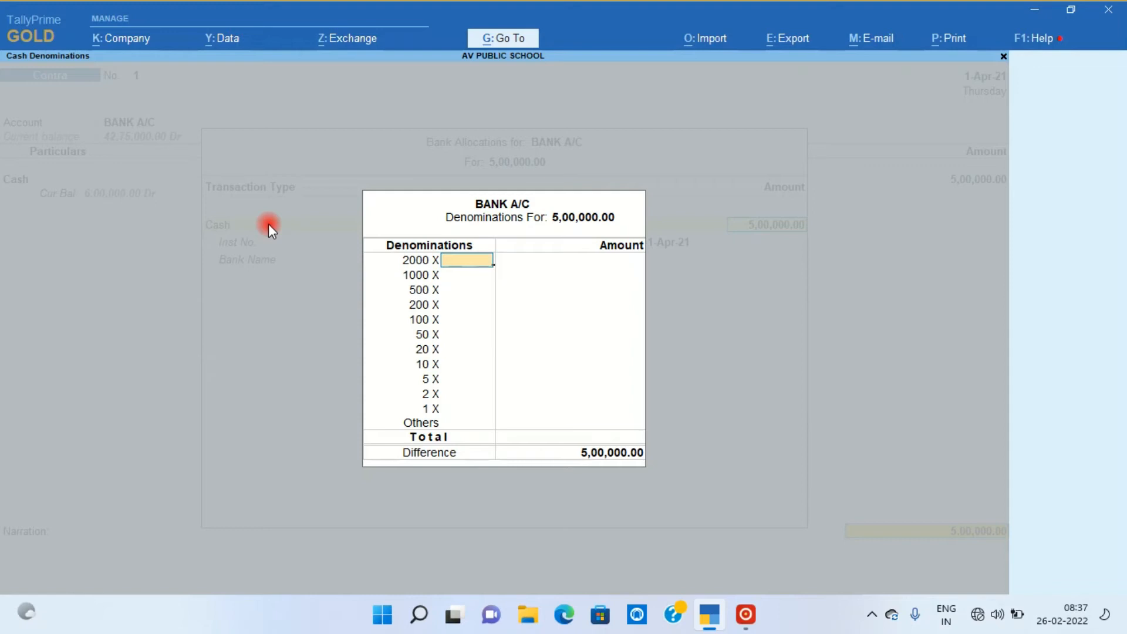
Step: Review the cash denomination rows for the deposit, from 2000 down to Others and back
key(Return)
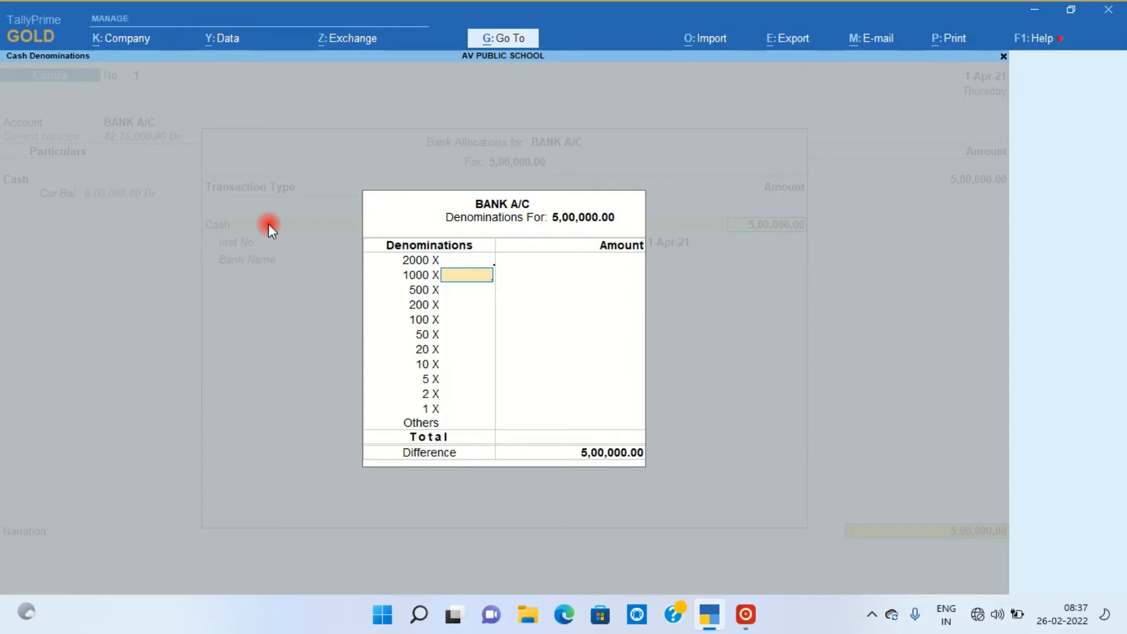
key(Return)
key(Return)
key(Return)
key(Return)
key(Return)
key(Return)
key(Return)
key(Return)
key(Return)
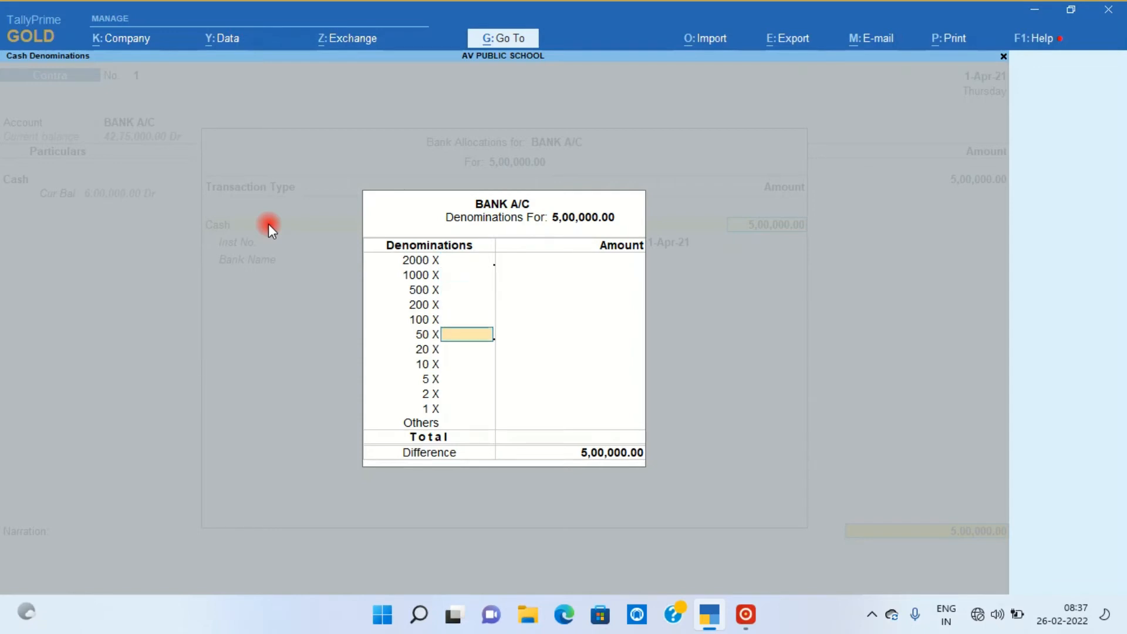
key(Return)
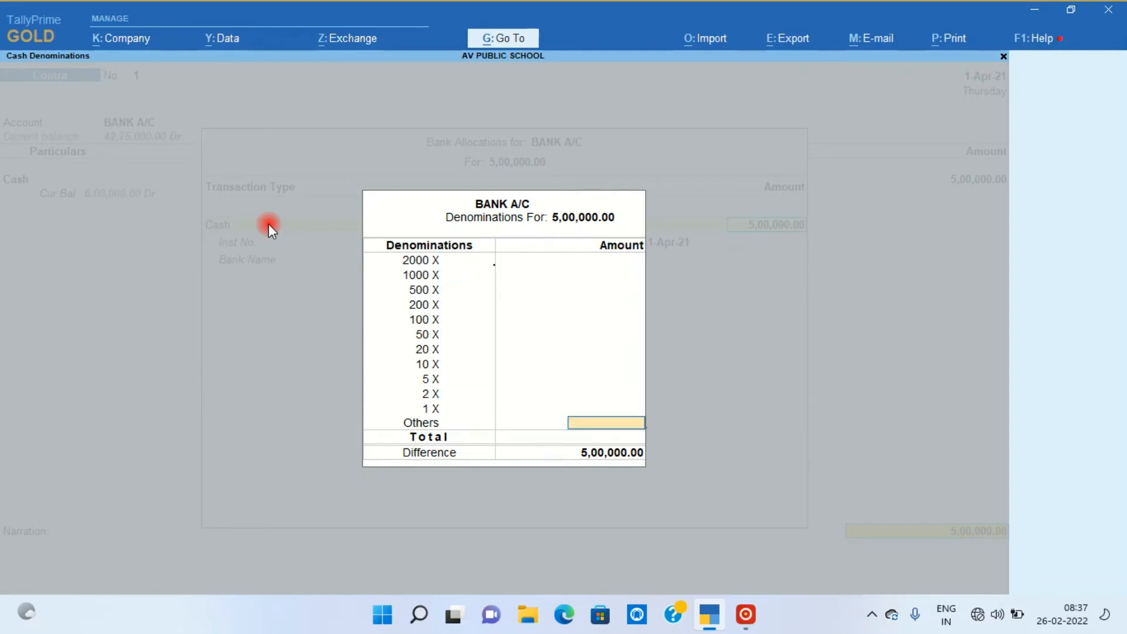
key(Up)
key(Up)
key(Up)
key(Up)
key(Up)
key(Up)
key(Up)
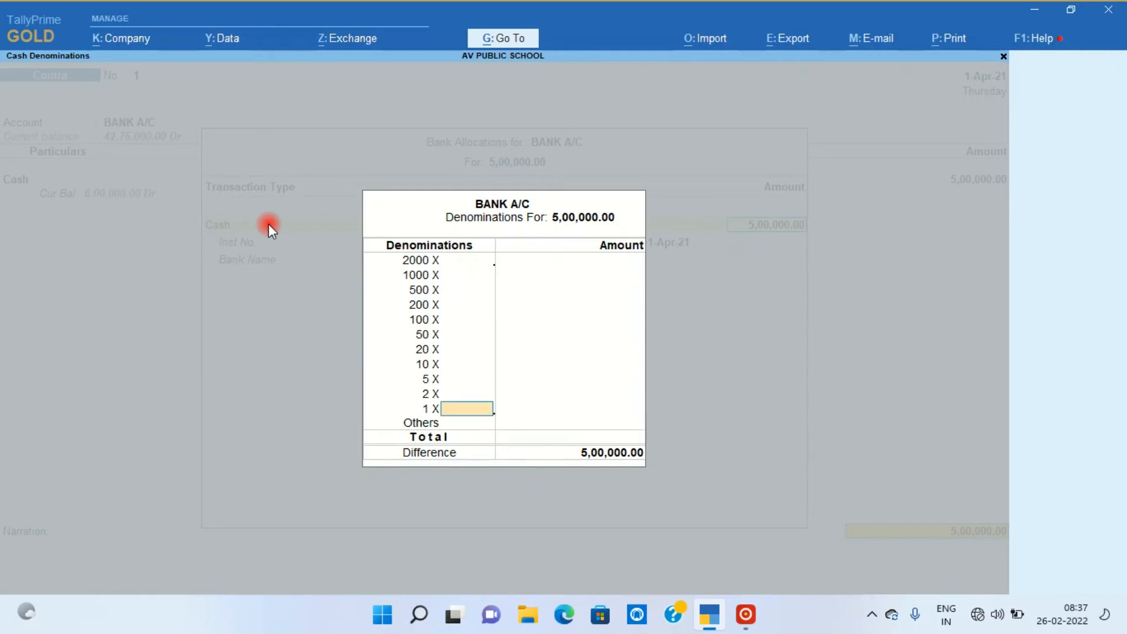
key(Up)
key(Up)
key(Up)
key(Up)
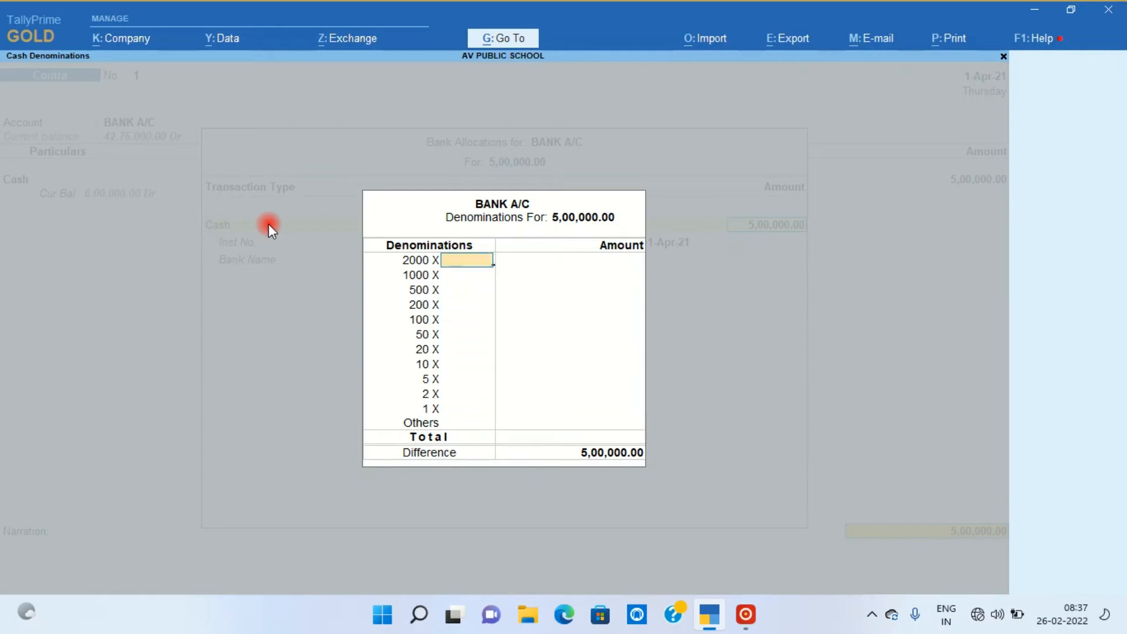
Step: Break the 5,00,000 deposit into denominations: 100 notes of 2000, 400 notes of 500 and 500 notes of 200
text(100)
key(Return)
key(Return)
text(400)
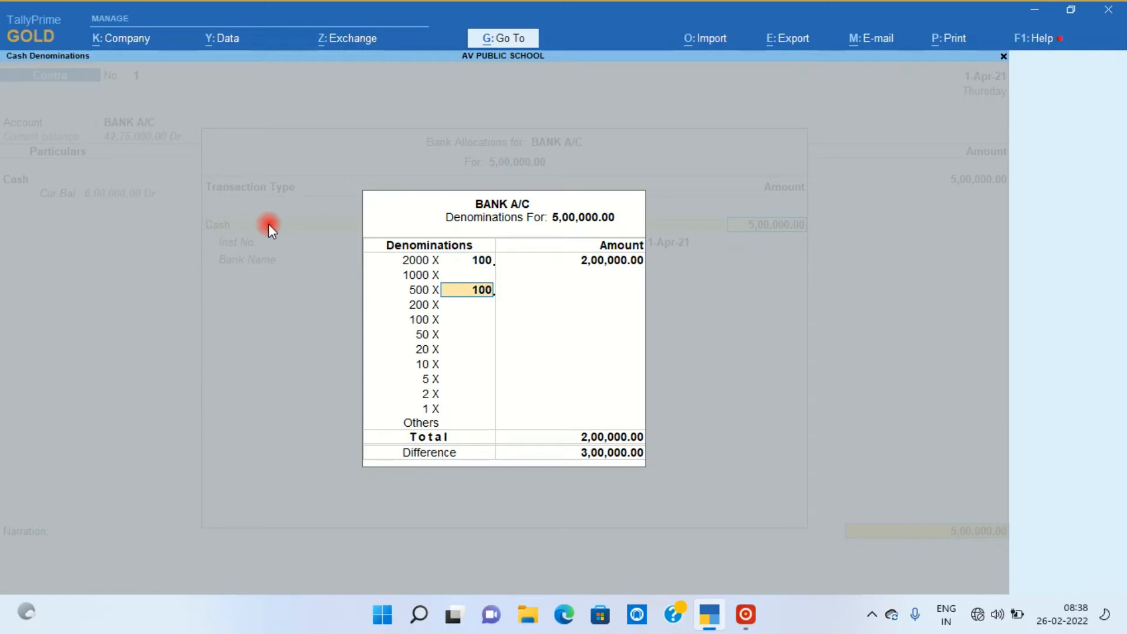
key(Return)
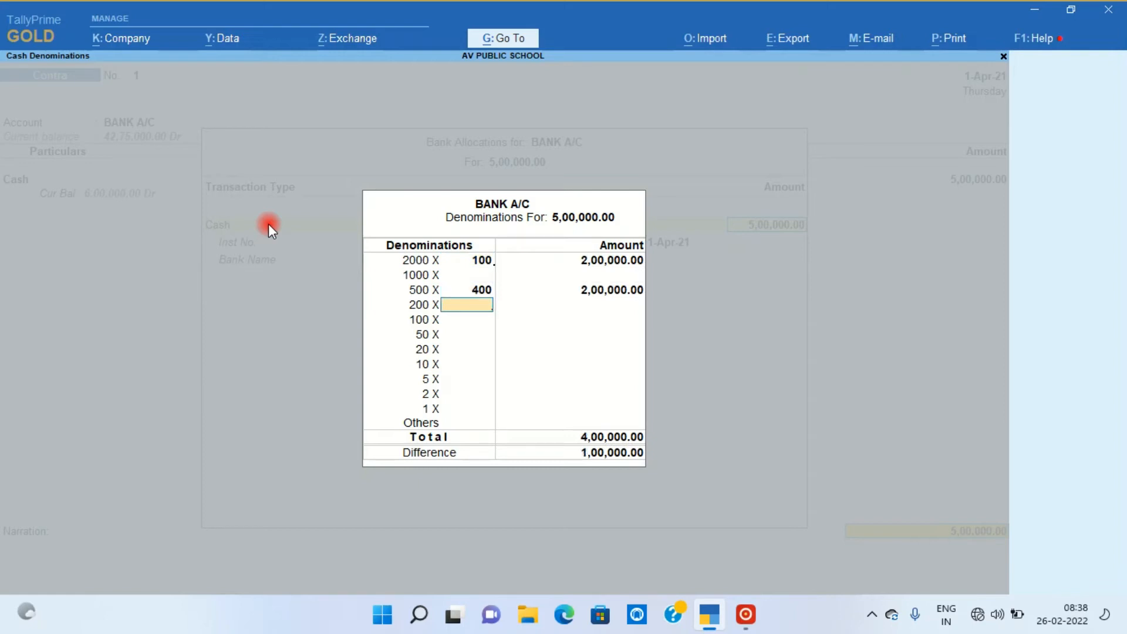
text(500)
key(Return)
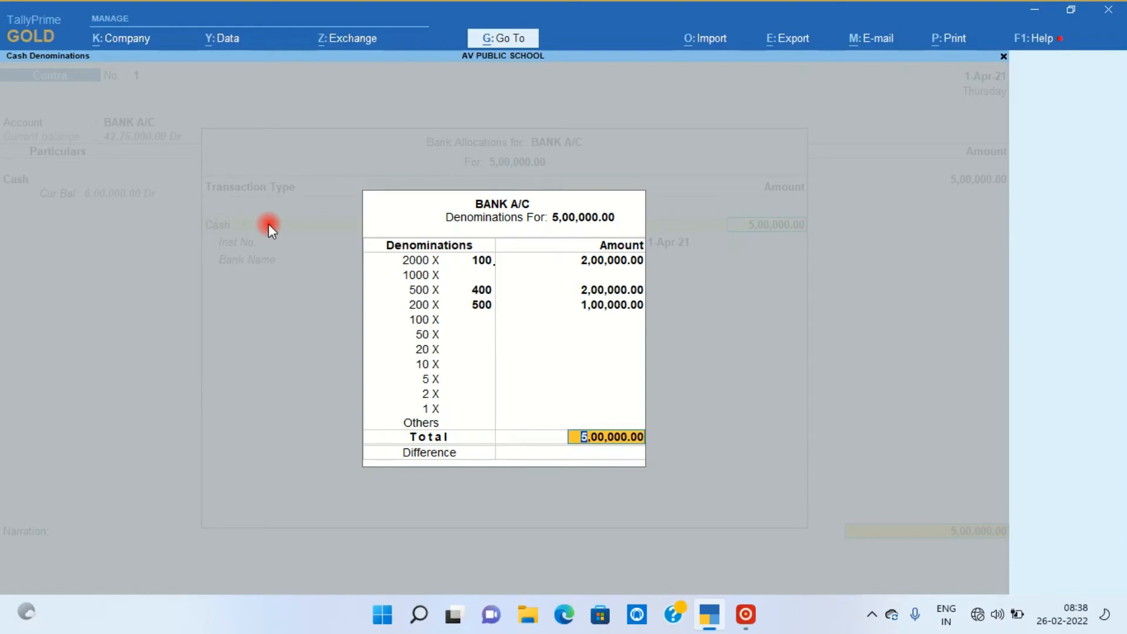
key(Return)
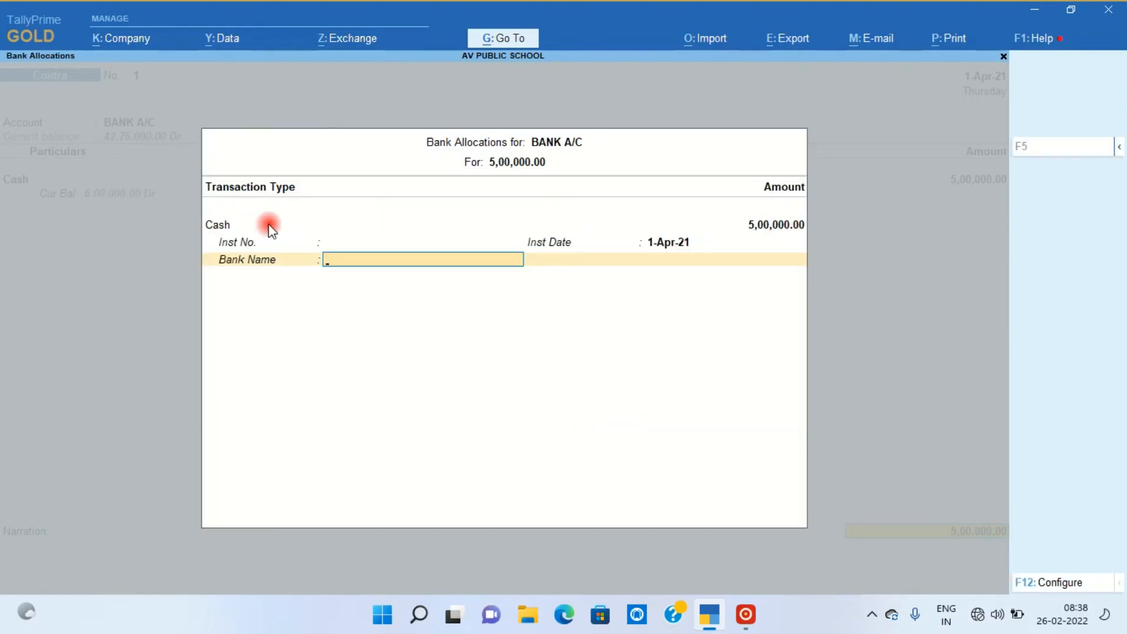
Step: Finish the bank allocation with no bank name, save the contra voucher without narration and leave voucher entry
key(Return)
key(Return)
key(Return)
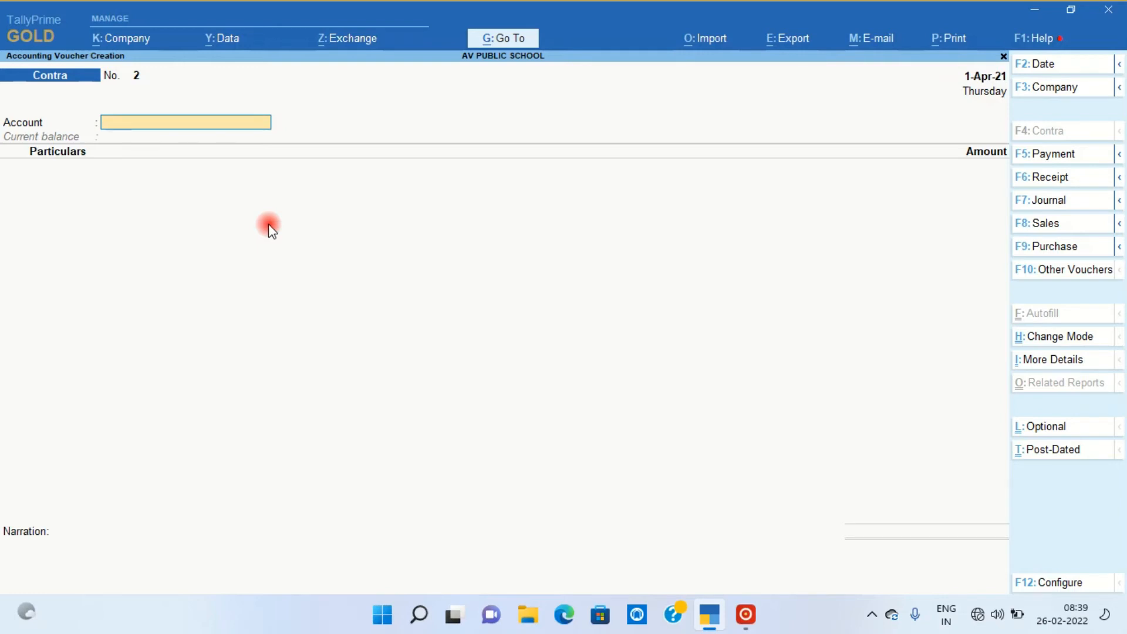
key(Escape)
key(y)
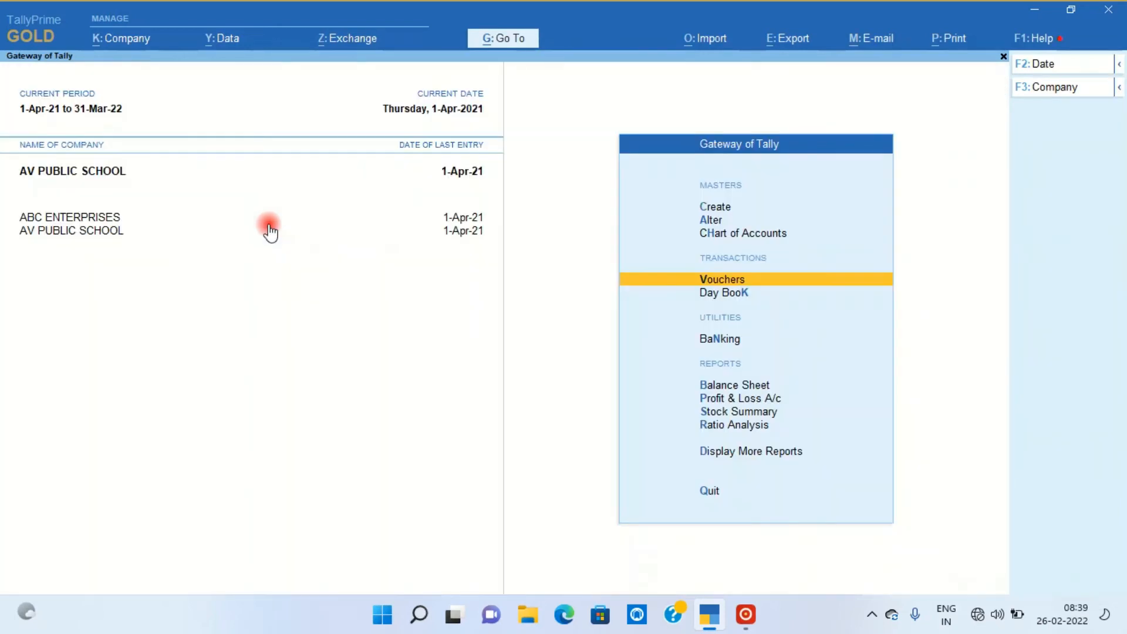
Step: Start a new ledger master named Consultancy Charges
key(Up)
key(Up)
key(Up)
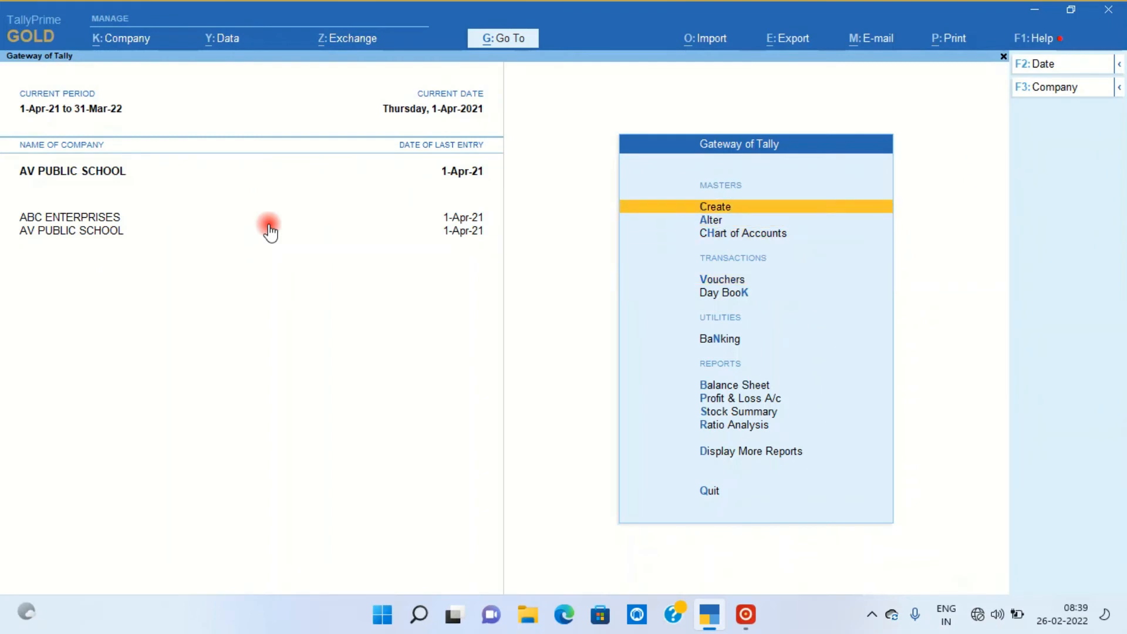
key(Return)
key(Down)
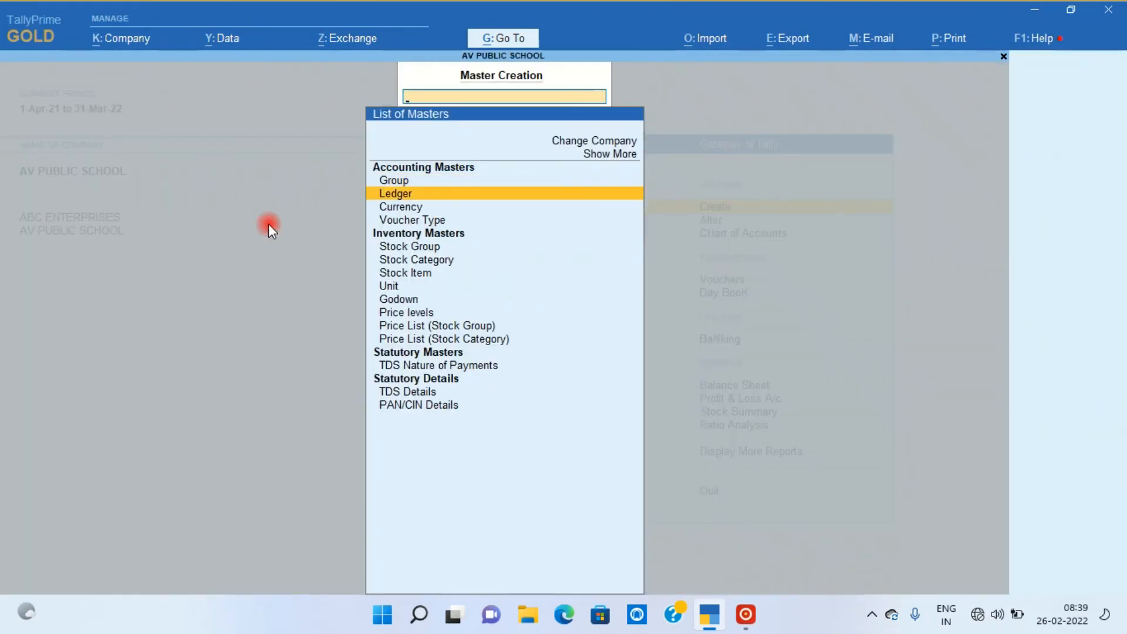
key(Return)
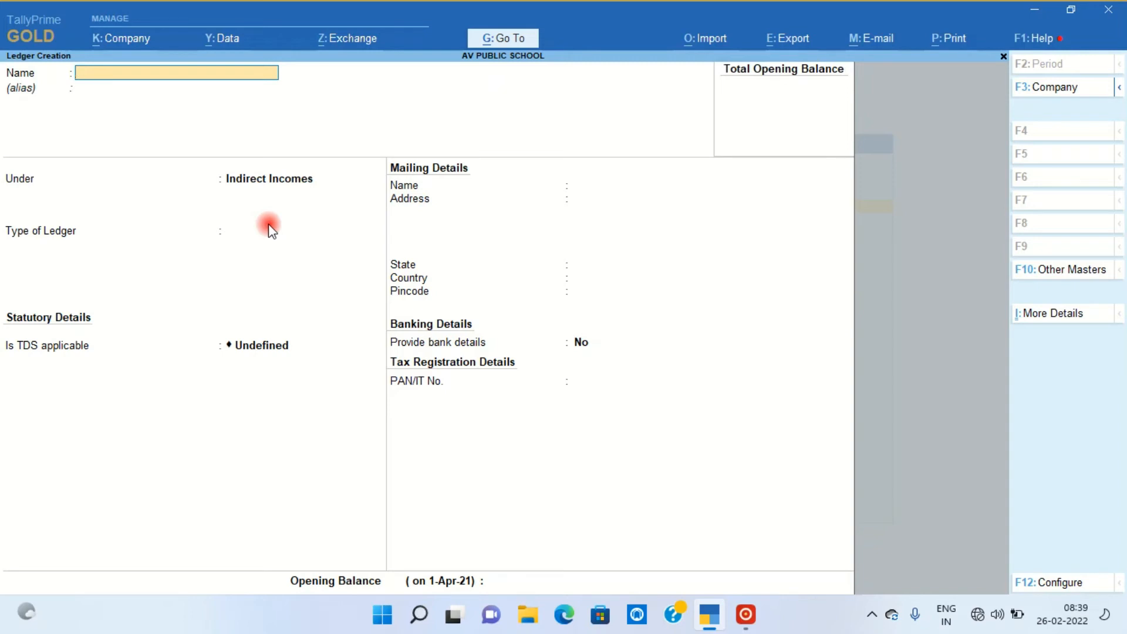
text(Consultancy Charges)
key(Return)
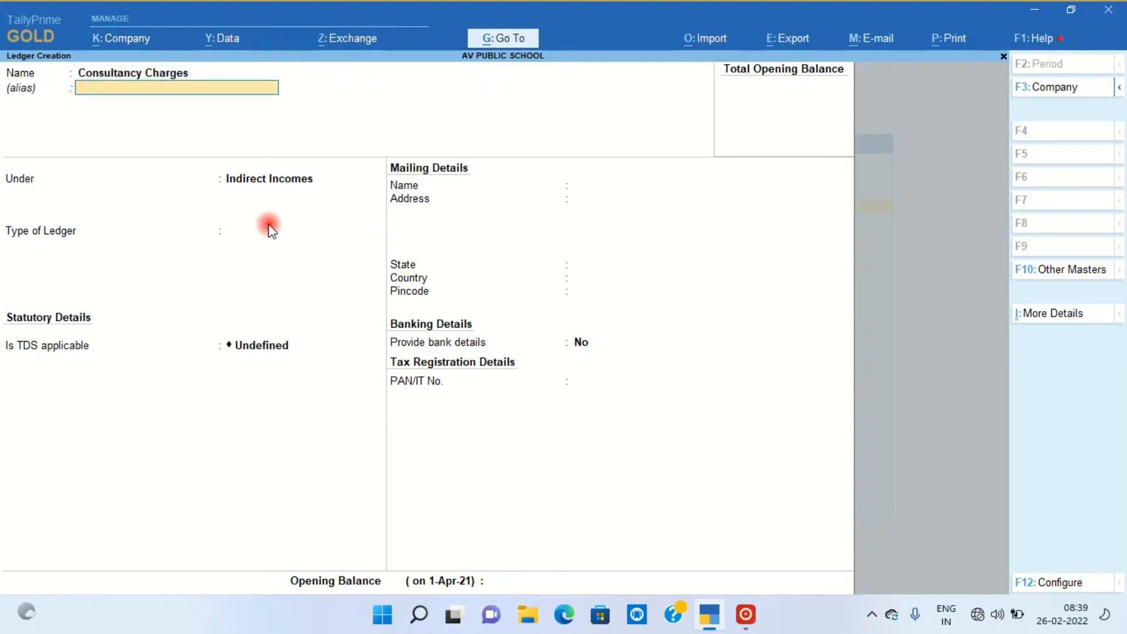
Step: Place the Consultancy Charges ledger under Indirect Expenses, with type of ledger Not Applicable and TDS set to Applicable
key(Return)
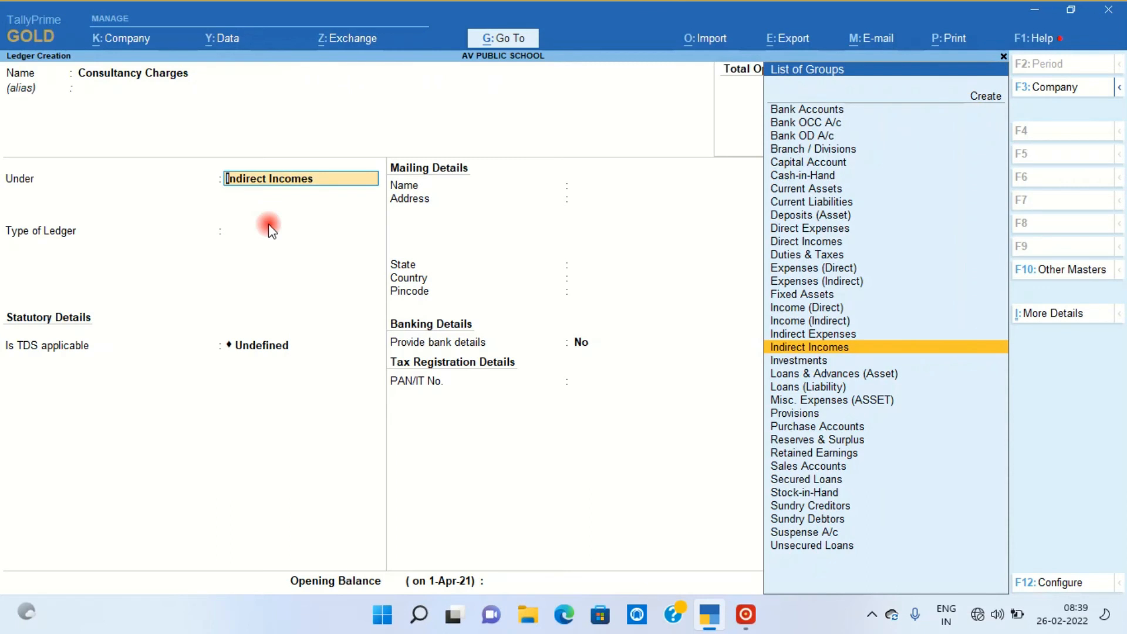
text(In)
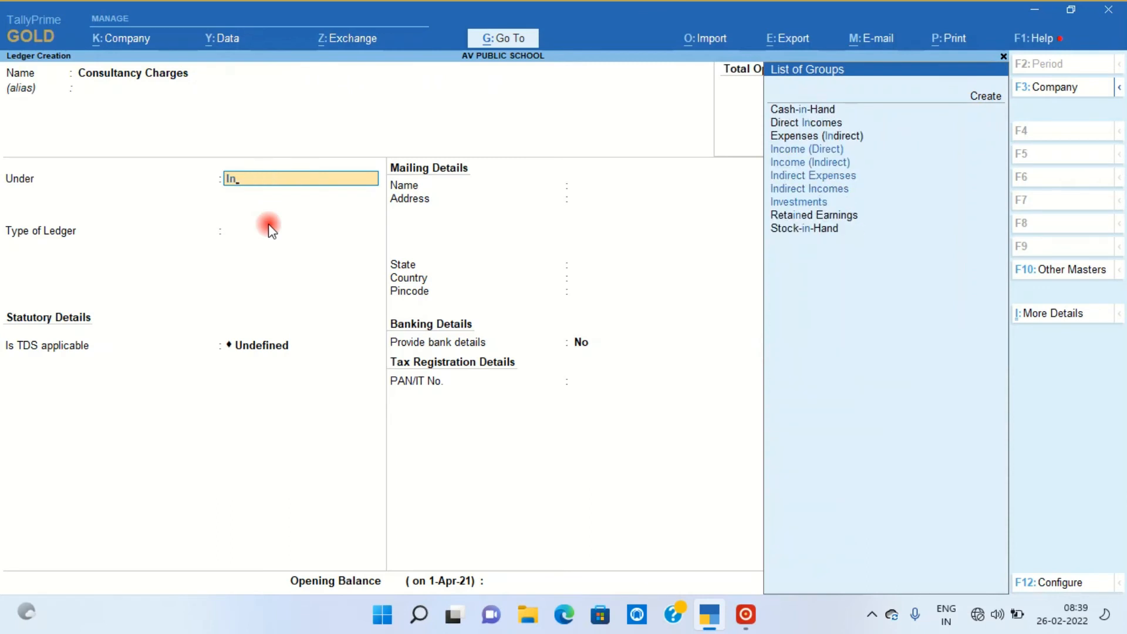
key(Down)
key(Down)
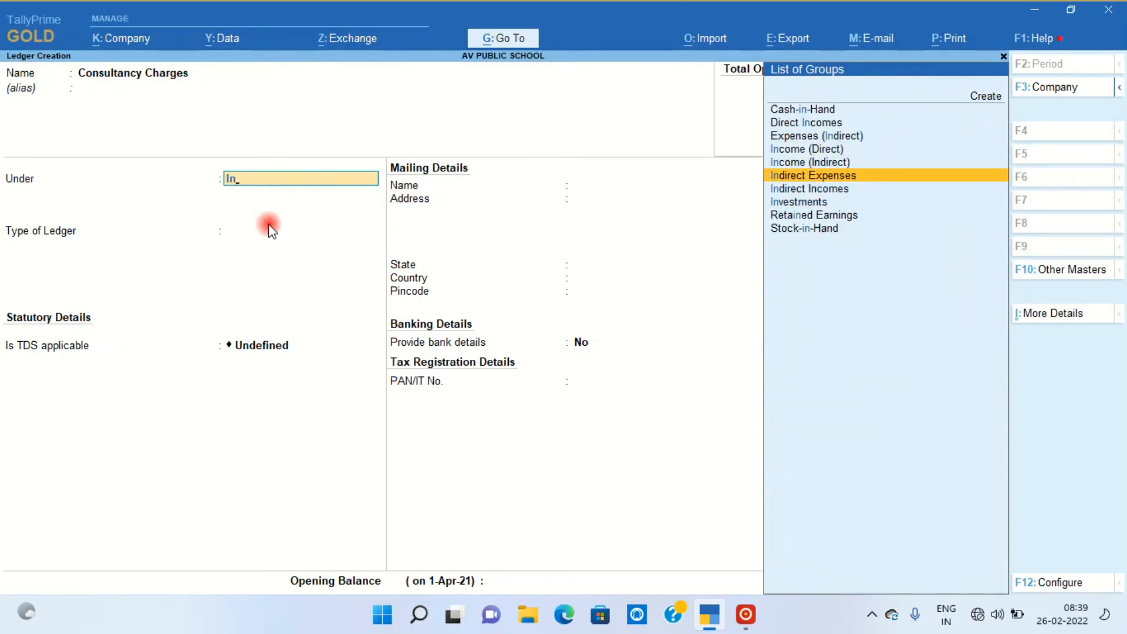
key(Return)
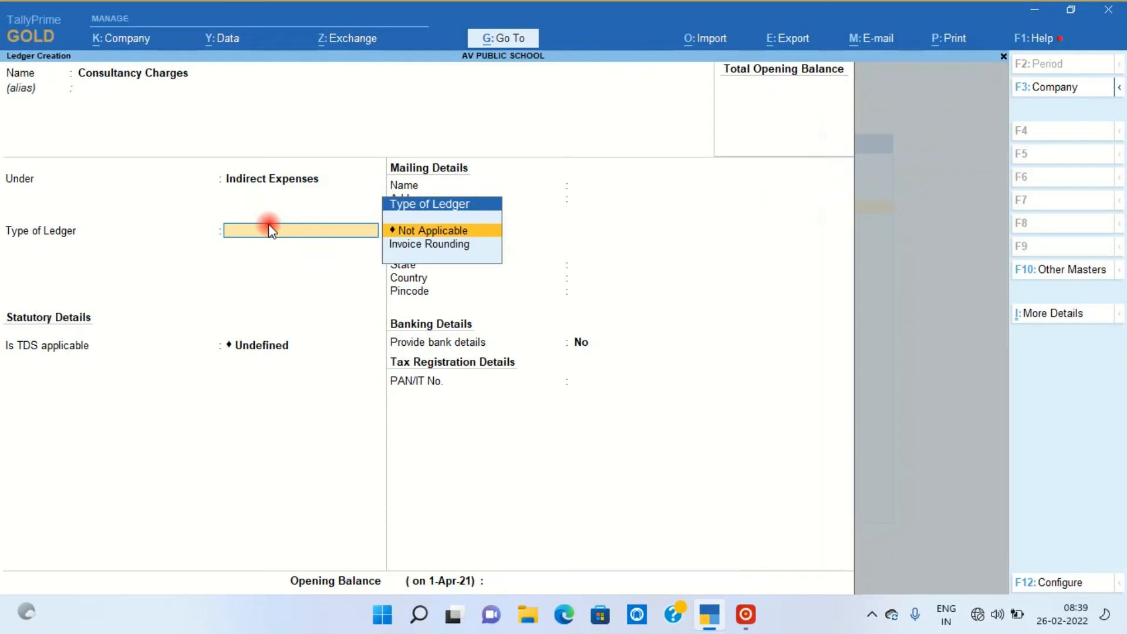
key(Return)
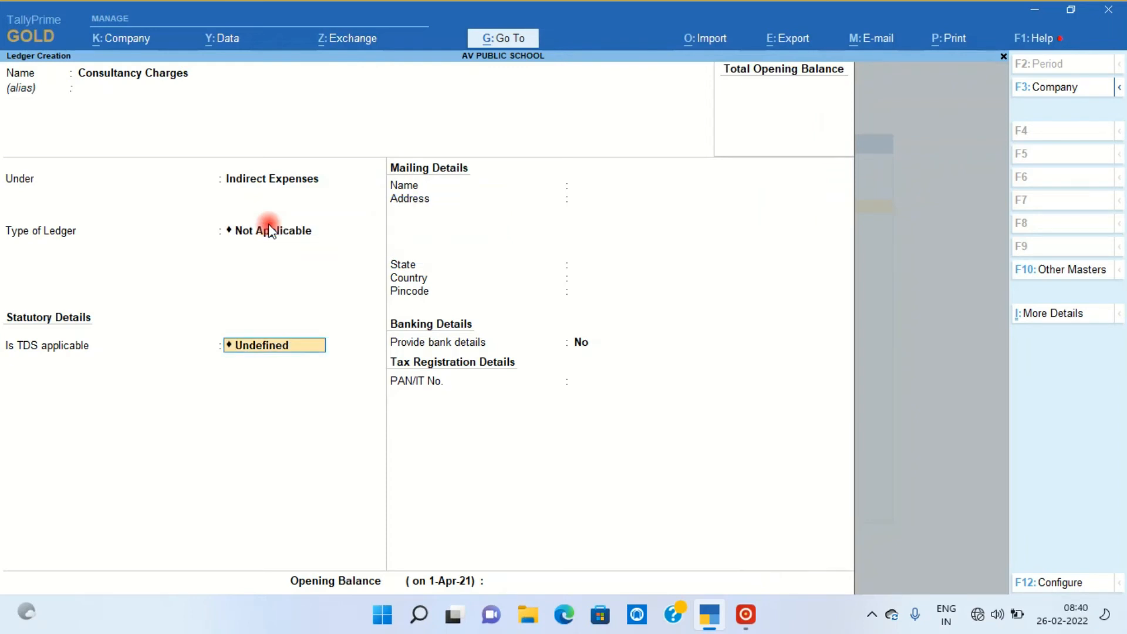
text(Ap)
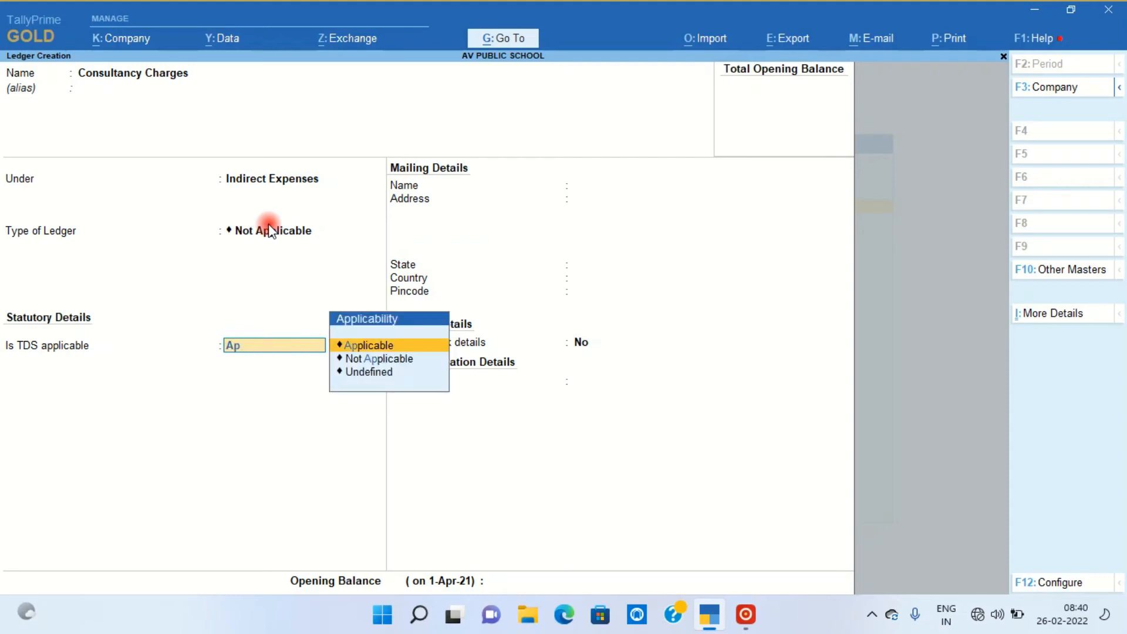
key(Return)
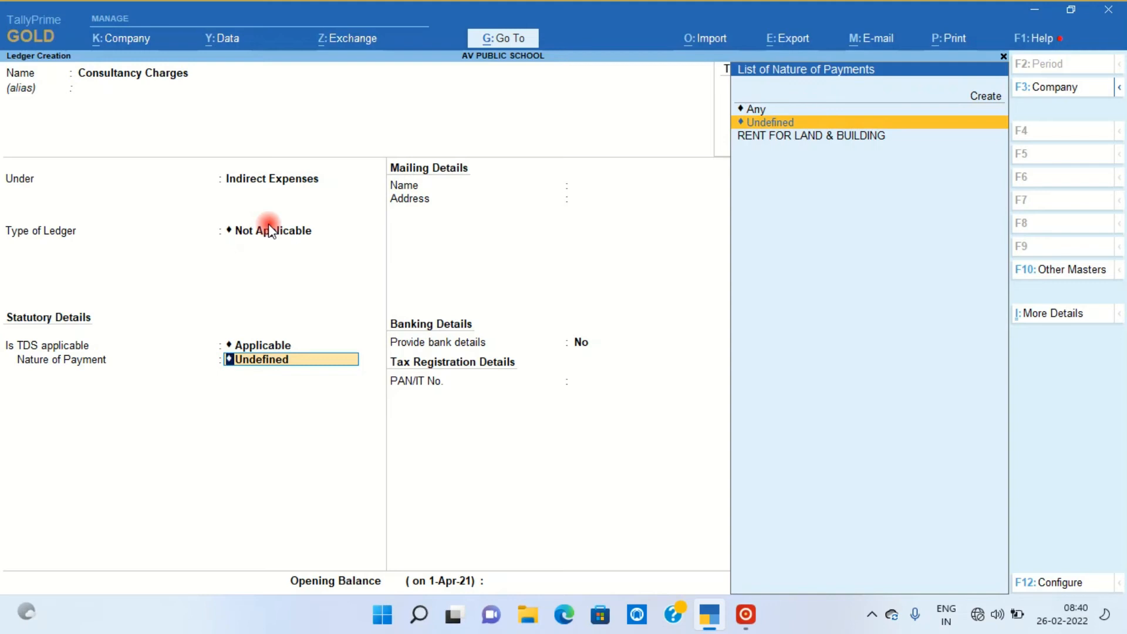
Step: Start a new TDS nature of payment named Professional Service under section 194J
key(Up)
key(Up)
key(Return)
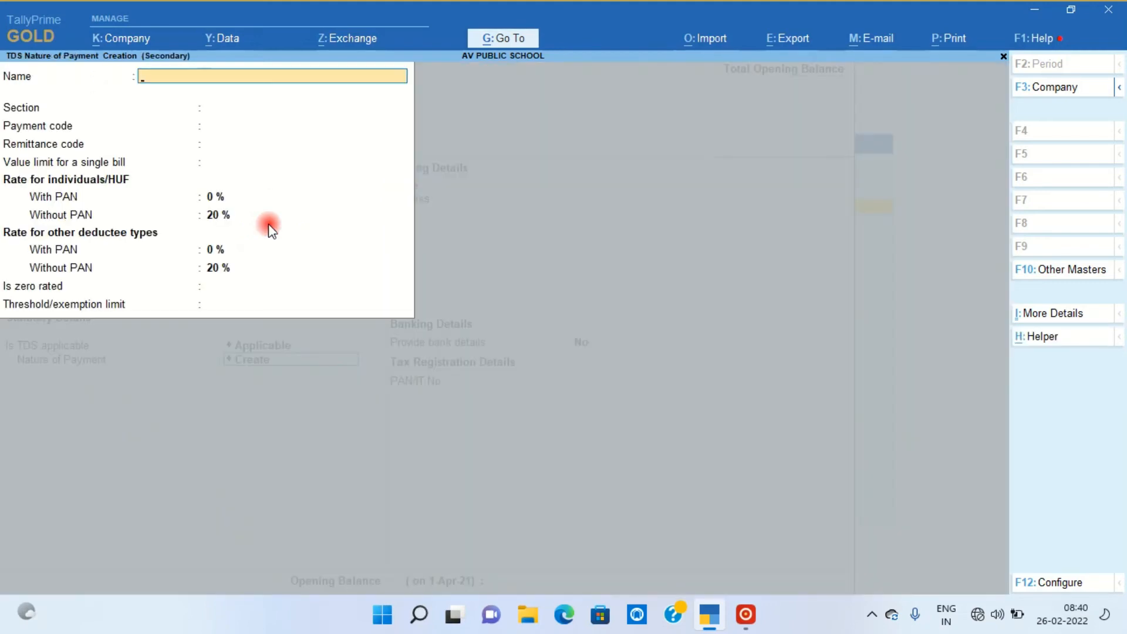
text(Professional Service)
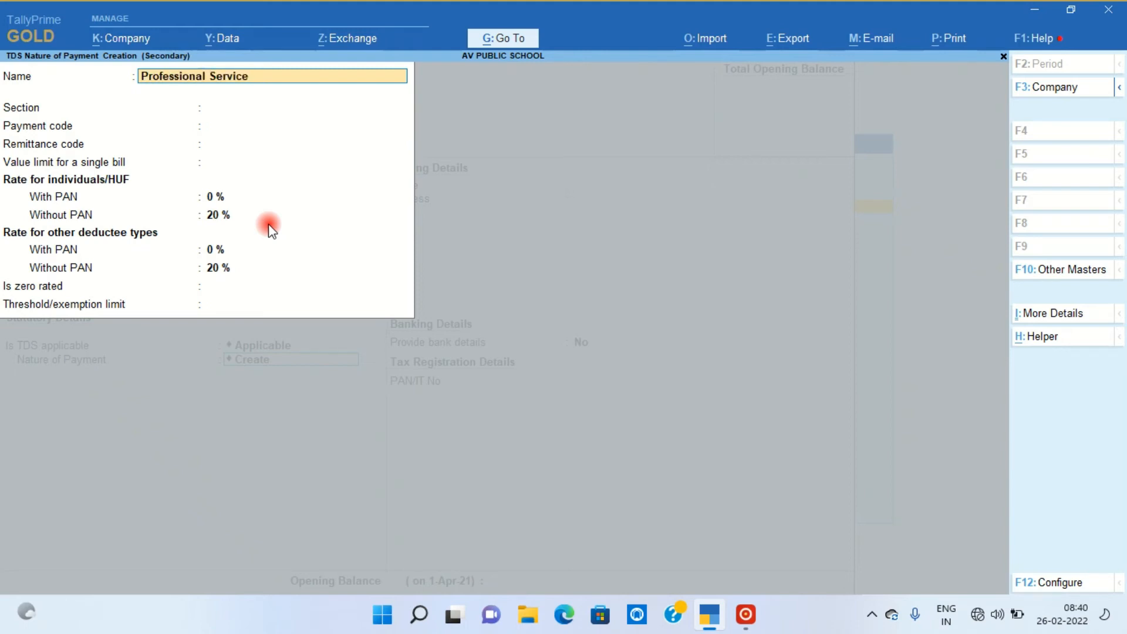
key(Return)
text(1)
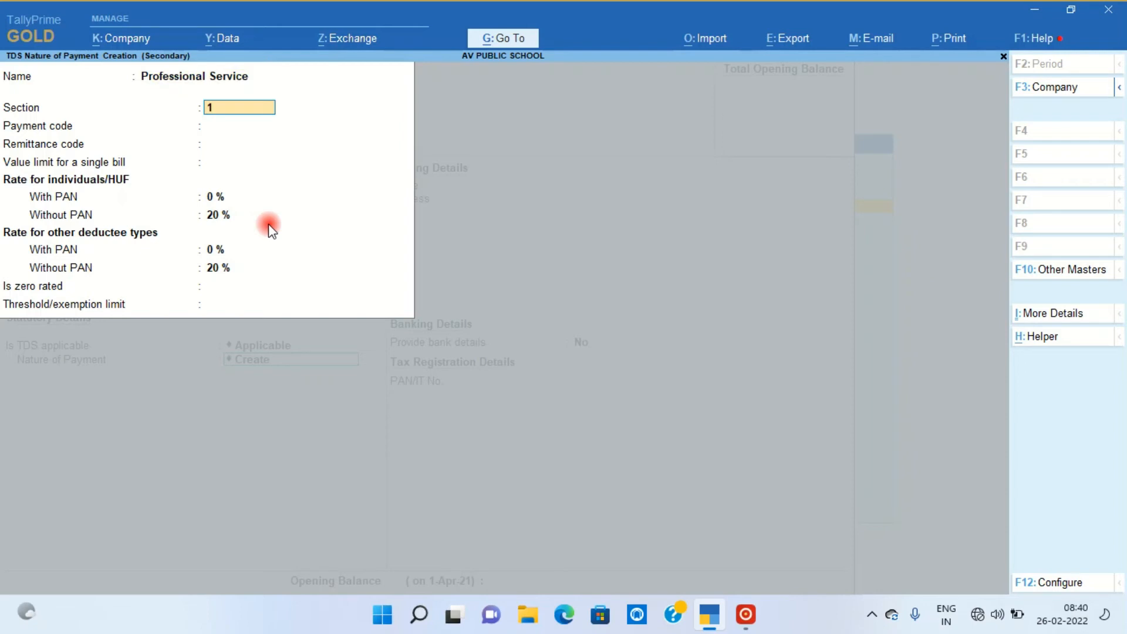
text(94J)
key(Return)
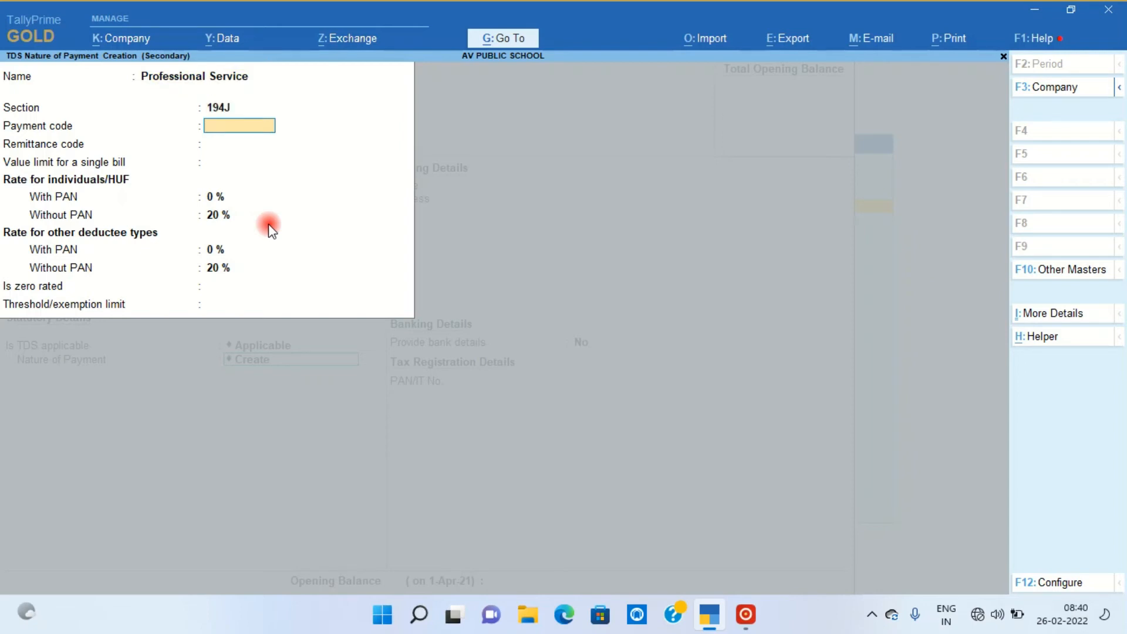
text(94j)
key(Return)
key(Return)
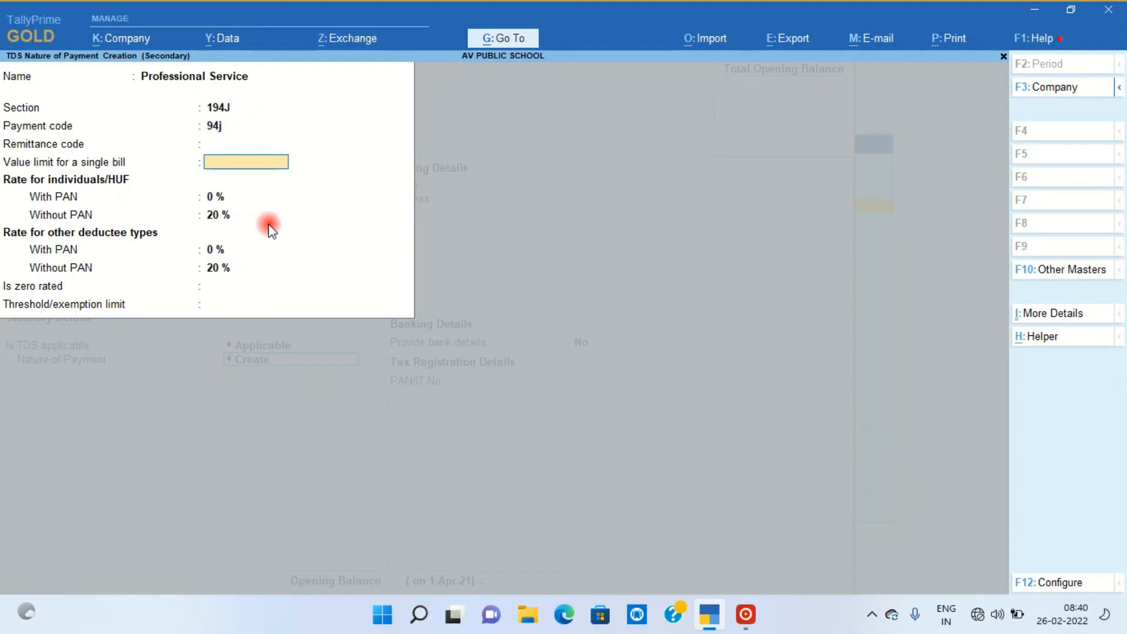
key(Up)
key(Up)
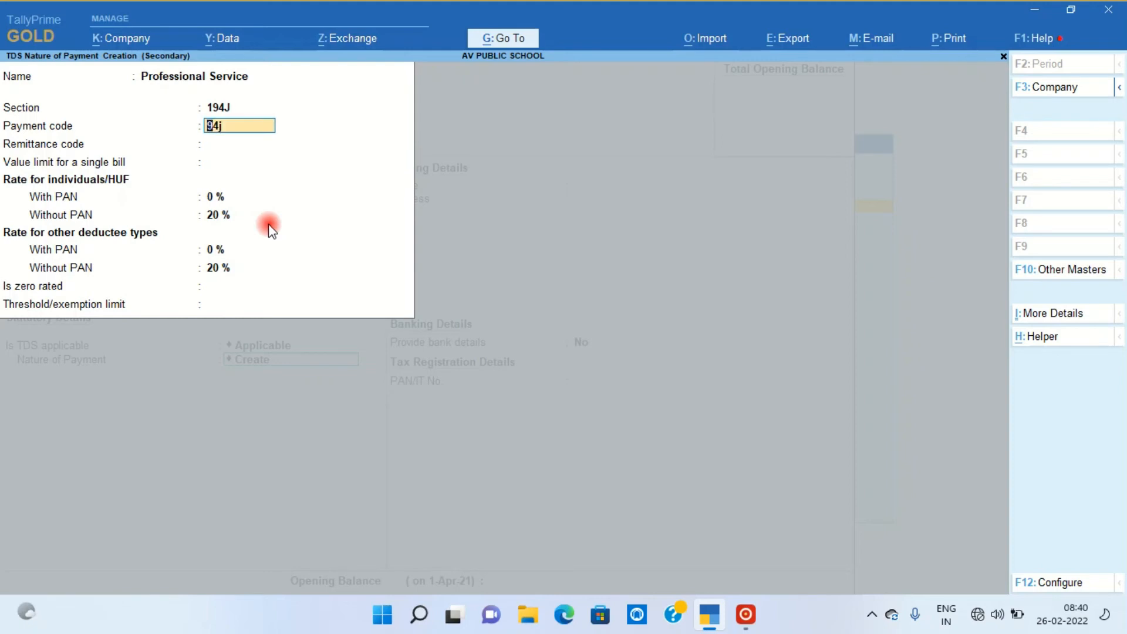
Step: Set the payment code to 194J and the value limit for a single bill to 30,000, leaving the remittance code blank
text(194J)
key(Return)
key(Return)
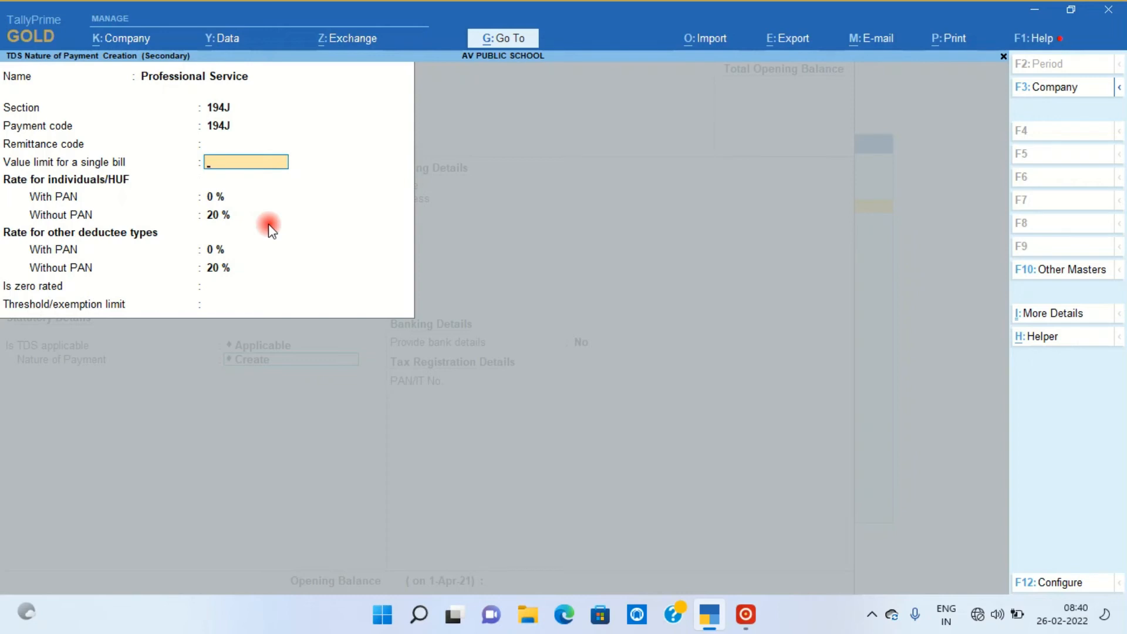
text(30000)
key(Return)
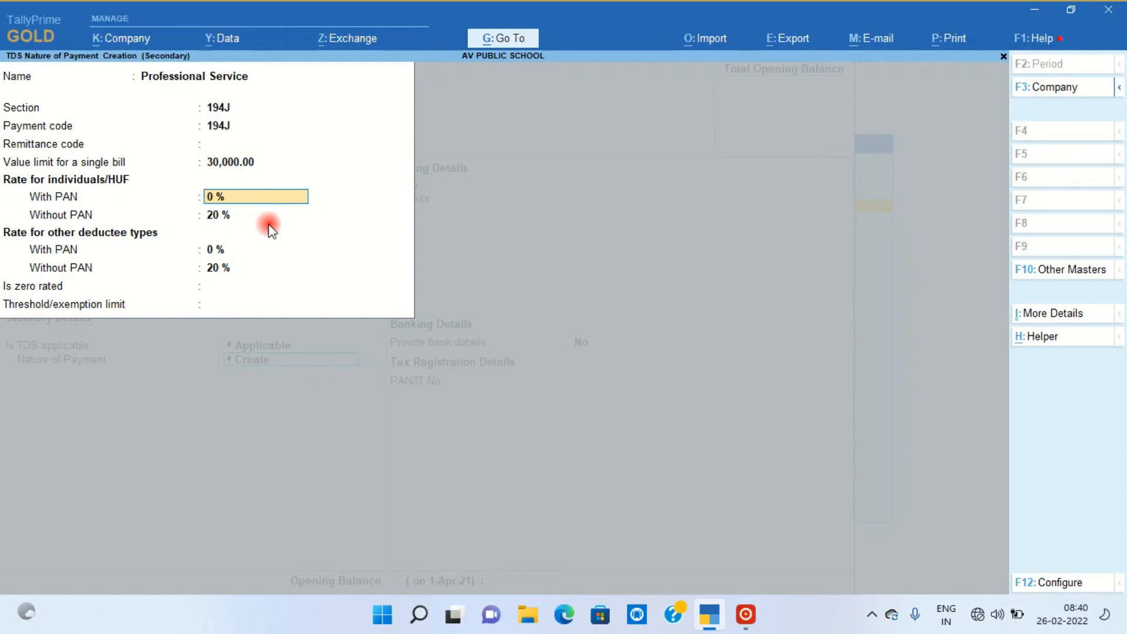
Step: Set the rates to 10% with PAN and 20% without PAN, the threshold limit to 30,000, and save the nature of payment
text(10)
key(Return)
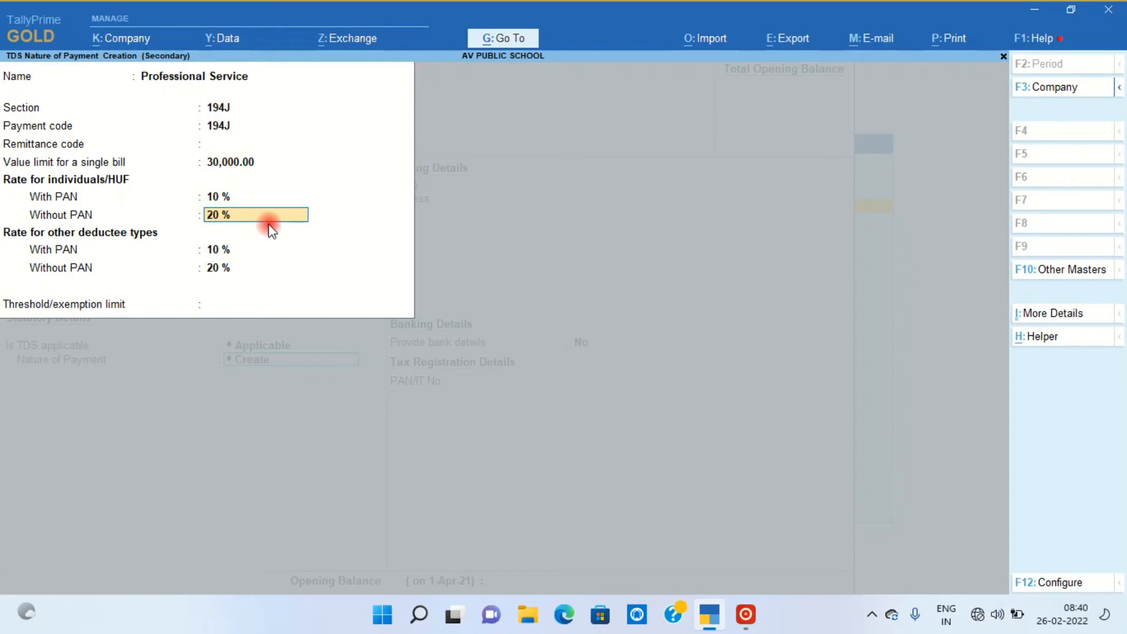
key(Return)
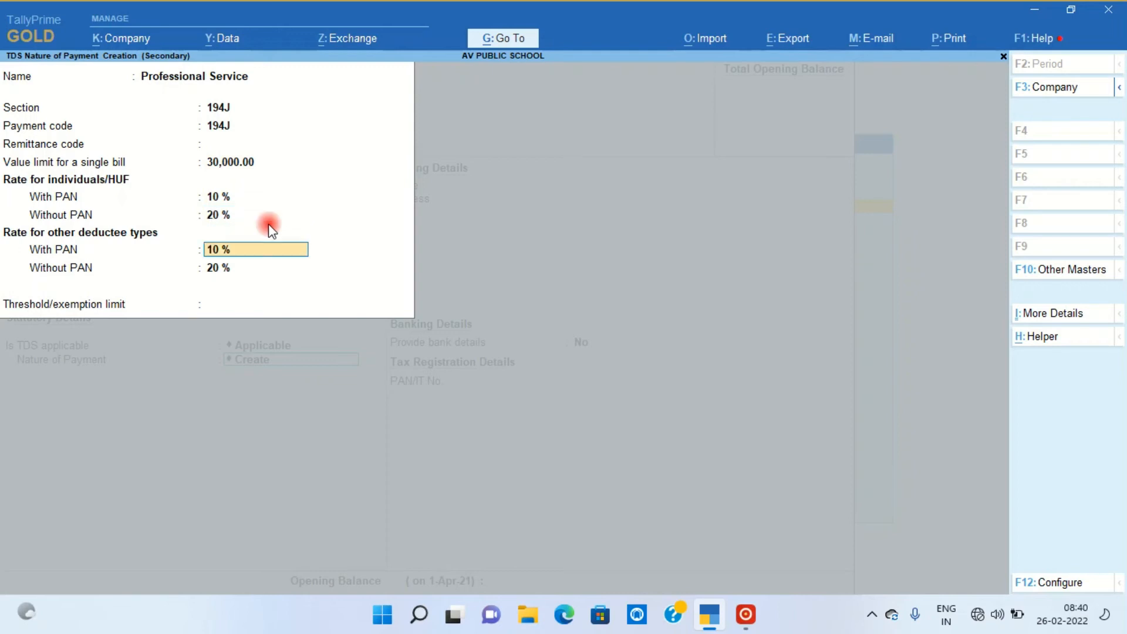
key(Return)
key(Return)
text(30000)
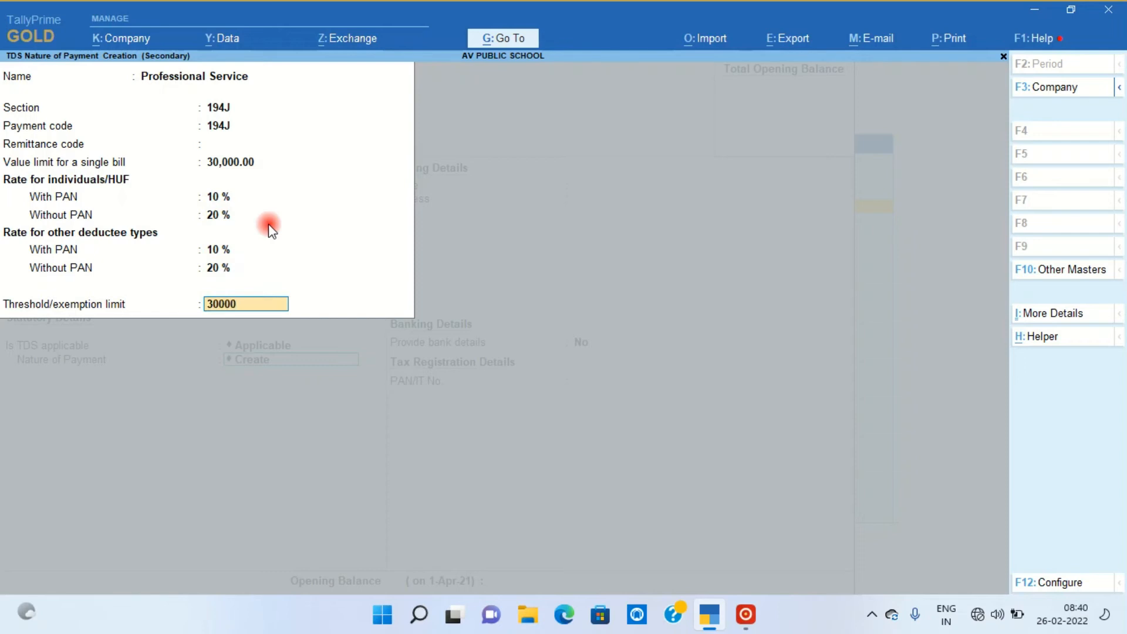
key(Return)
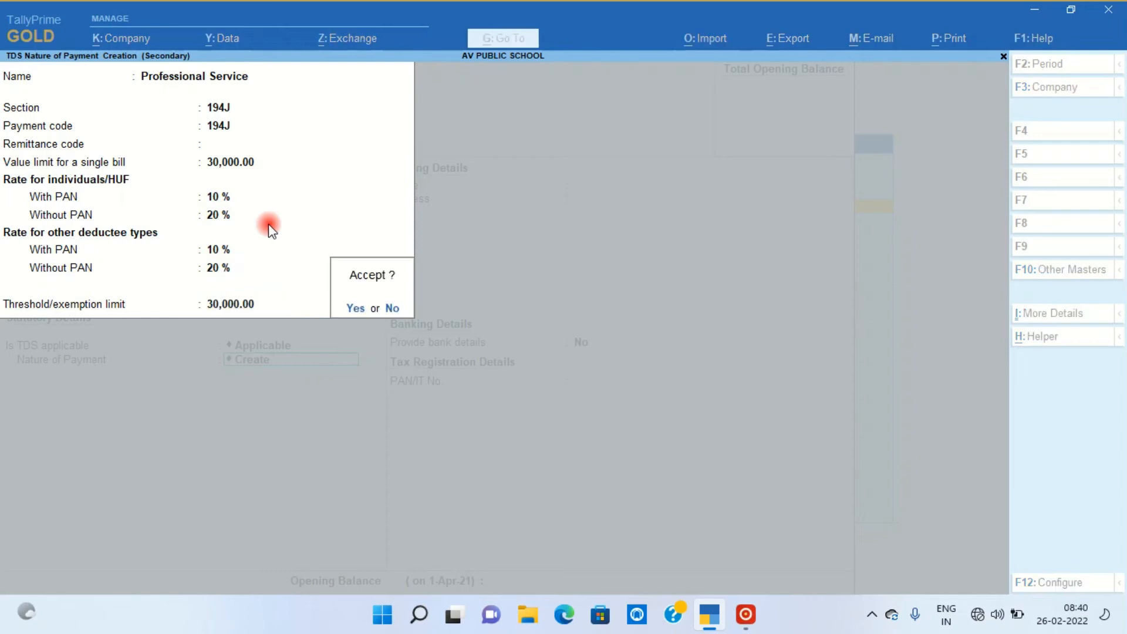
key(Return)
Step: Keep Professional Service as the nature of payment and save the Consultancy Charges ledger without an opening balance
key(Return)
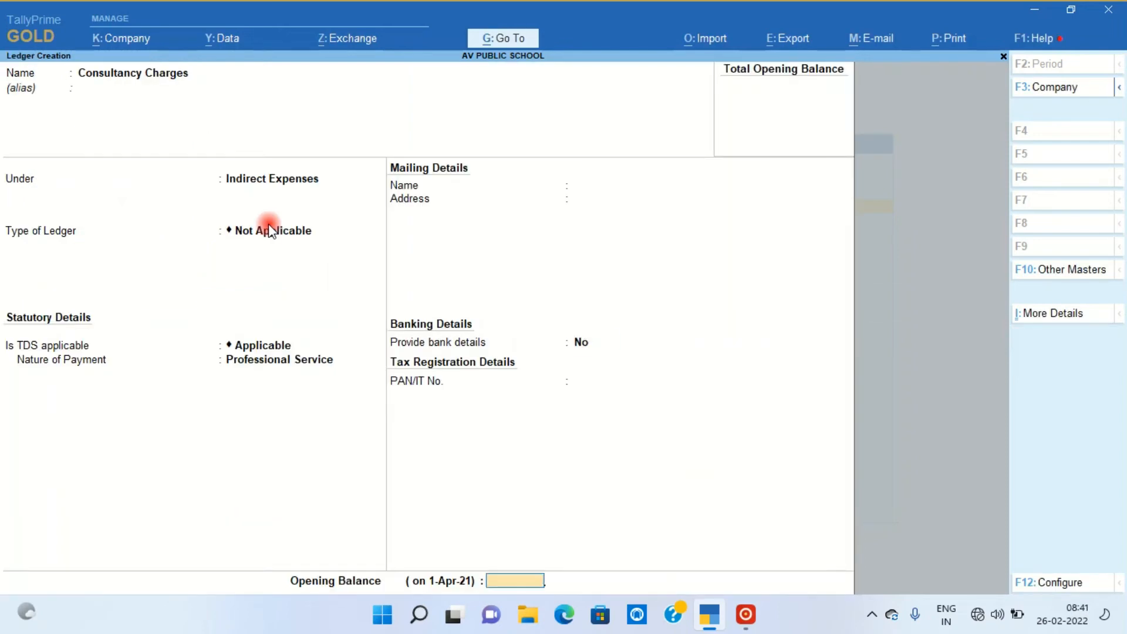
key(Return)
key(Return)
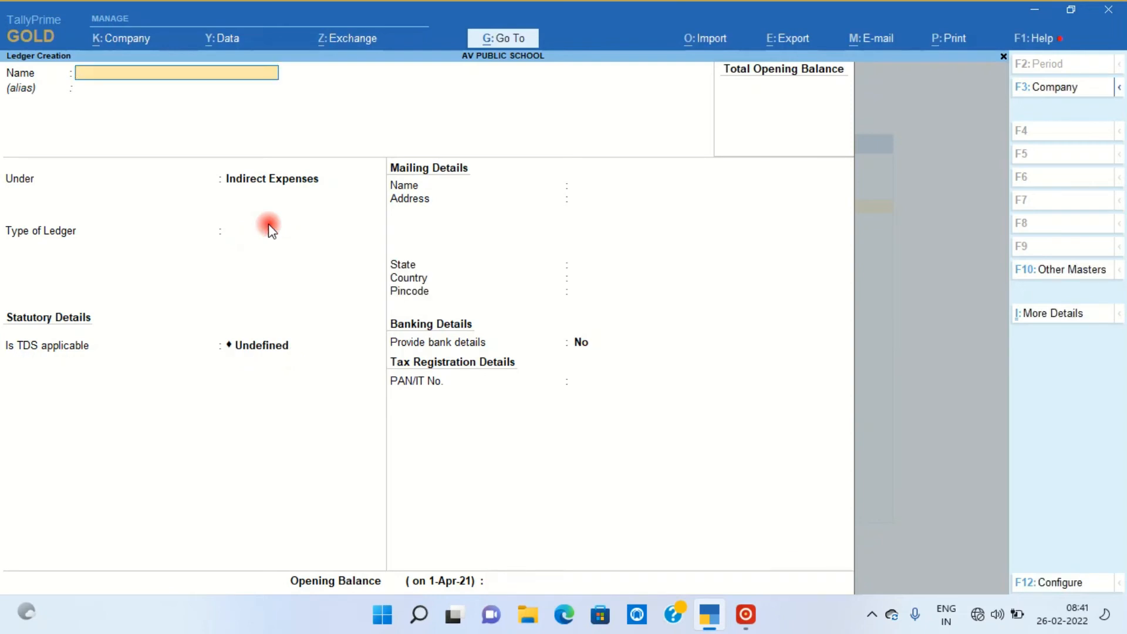
Step: Name the next new ledger RK & Associates and place it under Sundry Creditors
text(RK & Associate)
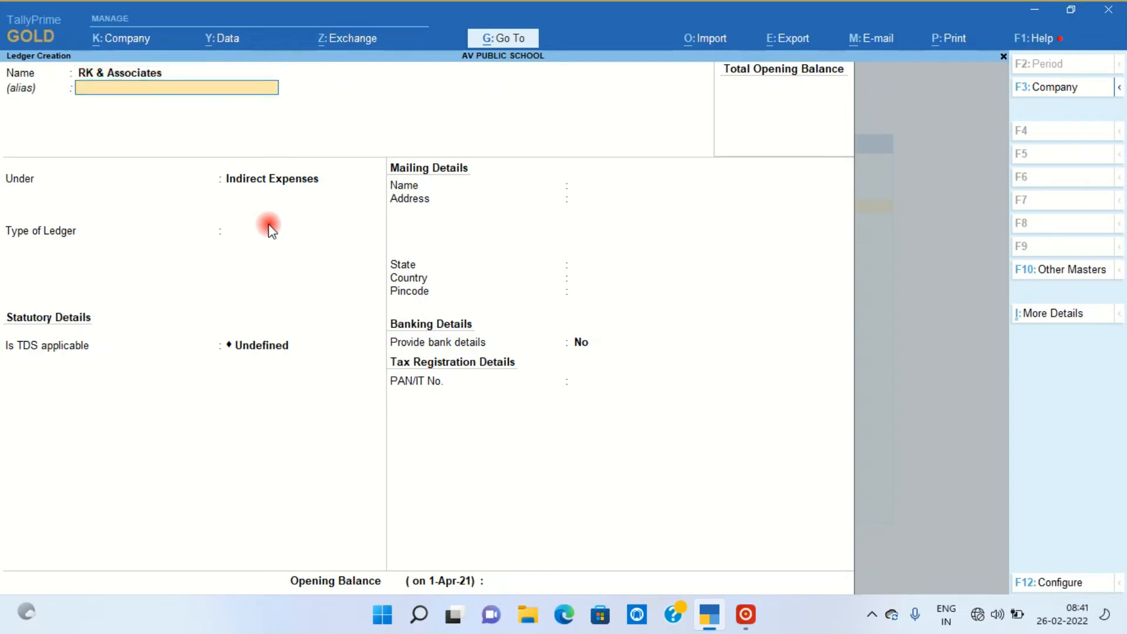
key(Return)
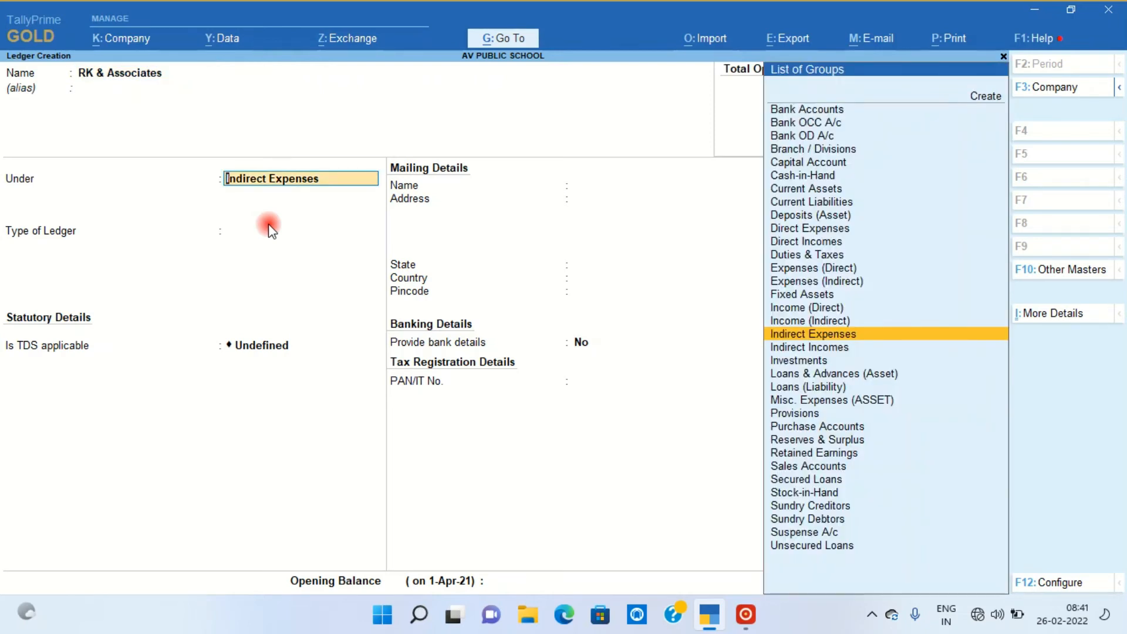
text(Sun)
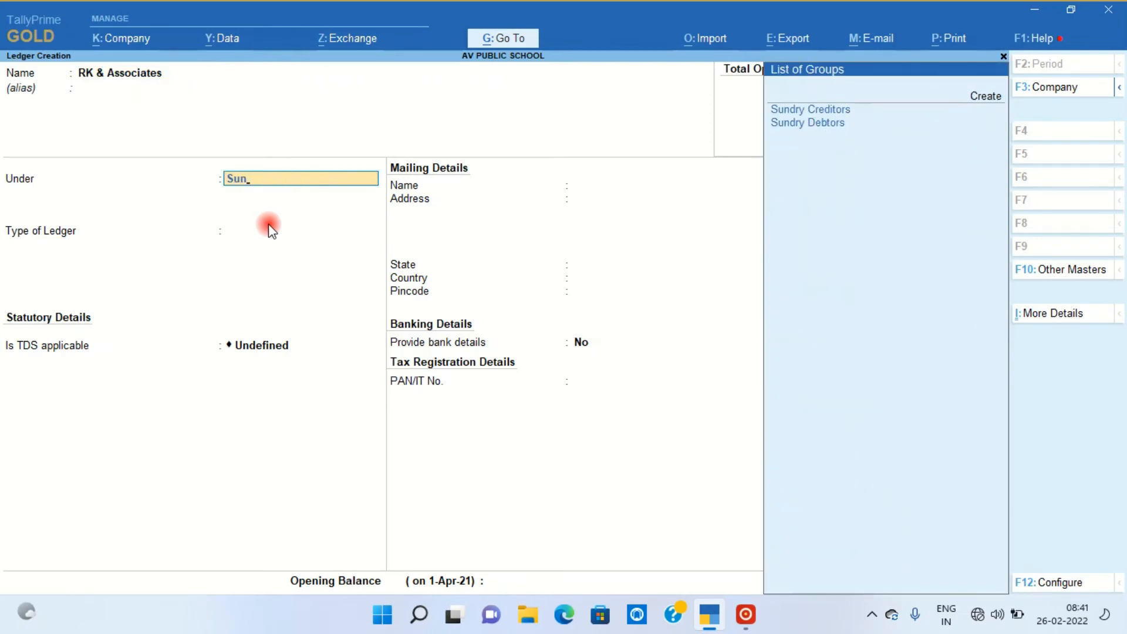
key(Return)
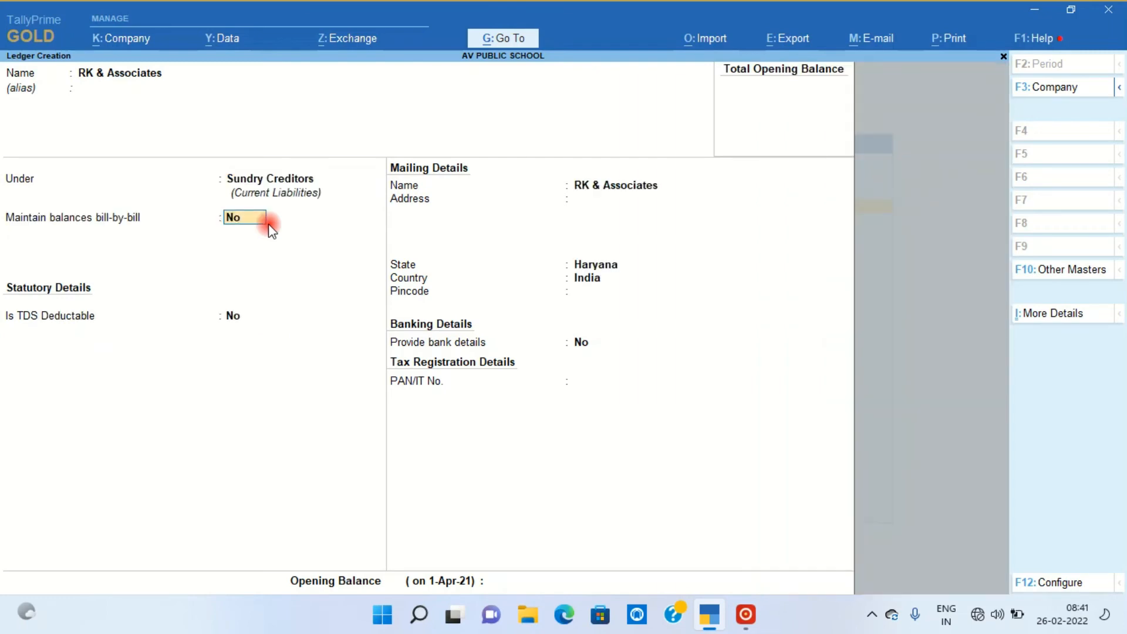
Step: Keep bill-by-bill balances off, make RK & Associates TDS deductable as a Partnership Firm, and deduct TDS in the same voucher
key(Return)
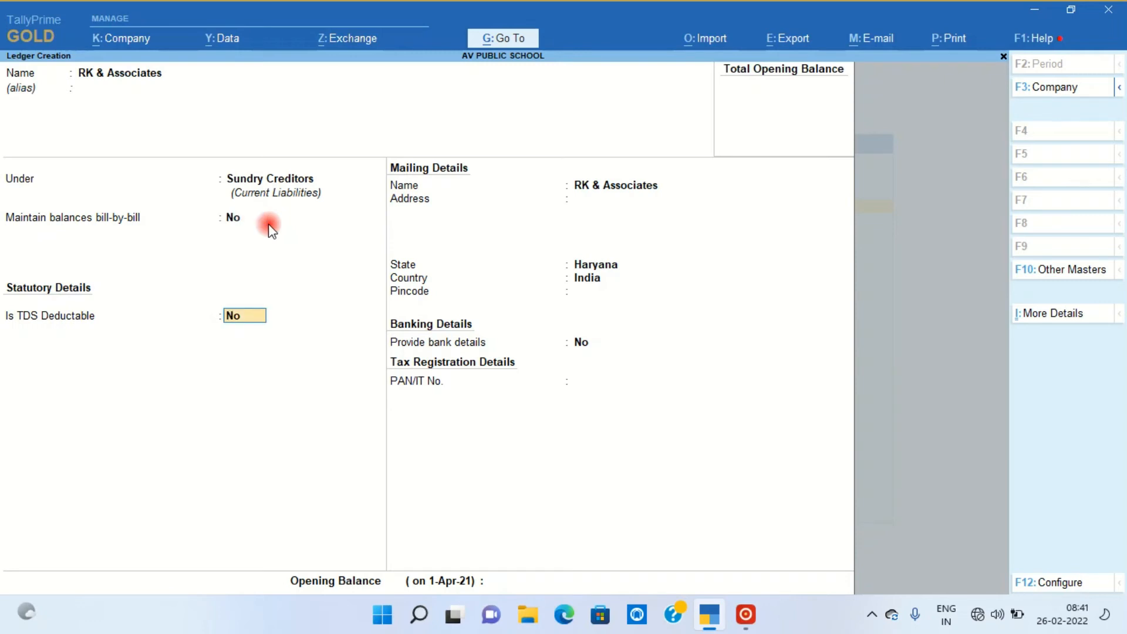
text(y)
key(Return)
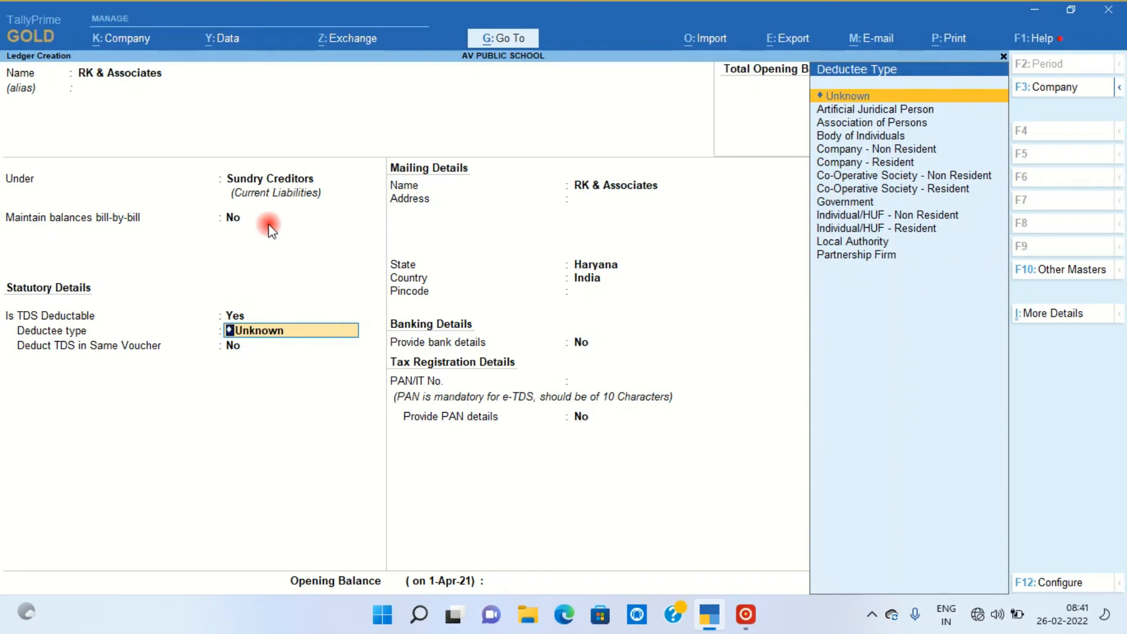
key(Down)
key(Down)
key(Down)
key(Down)
key(Down)
key(Down)
key(Down)
key(Down)
key(Down)
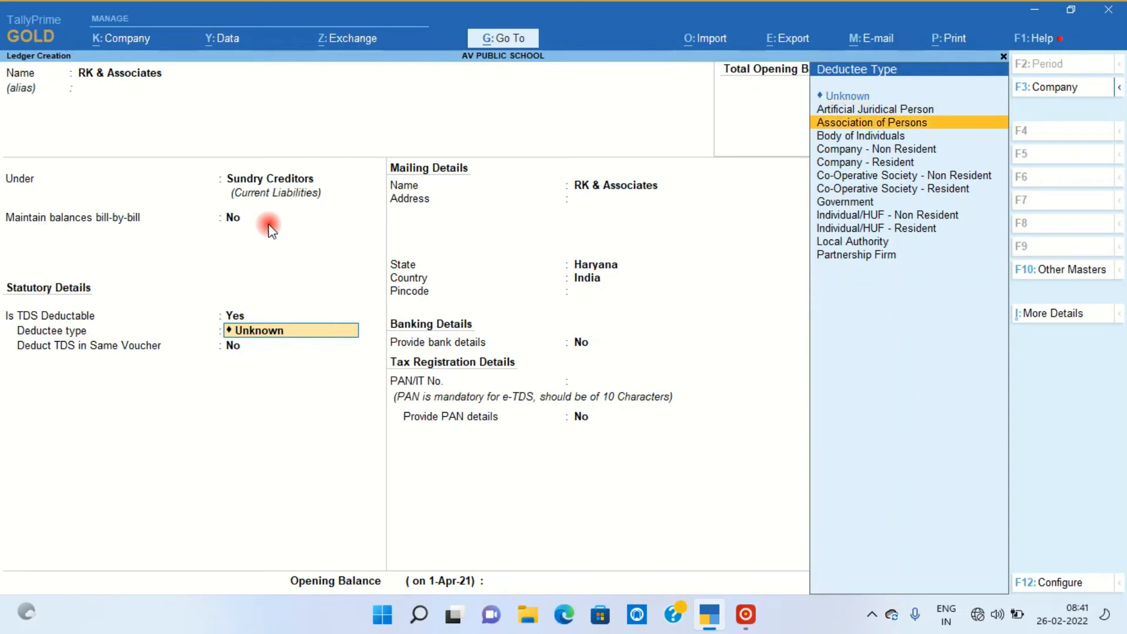
key(Down)
key(Down)
key(Down)
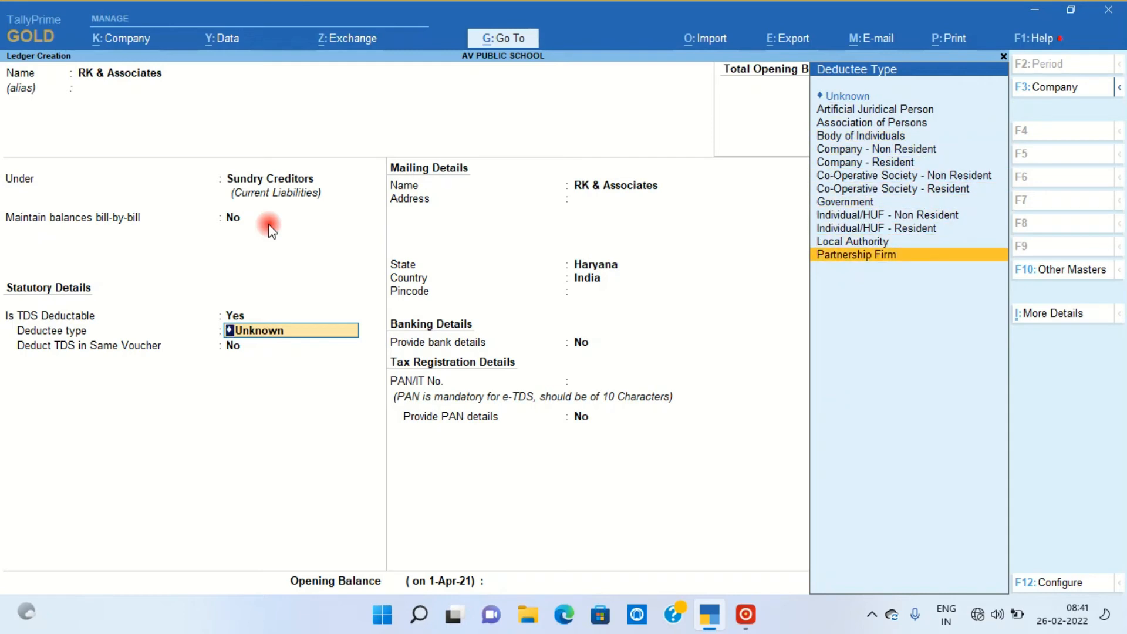
key(Return)
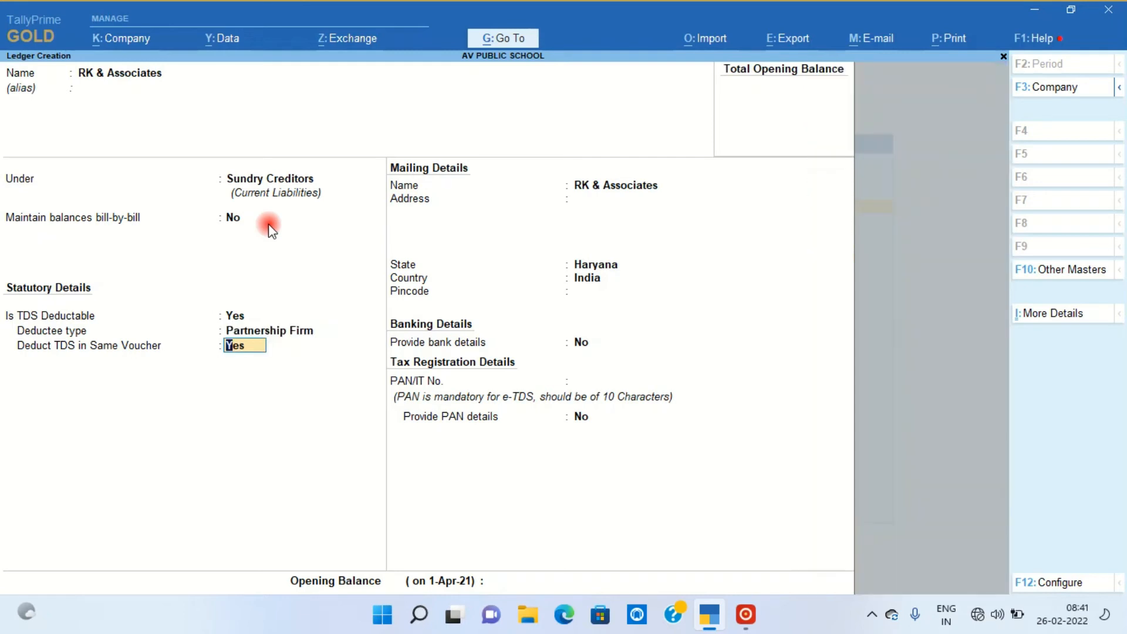
key(Return)
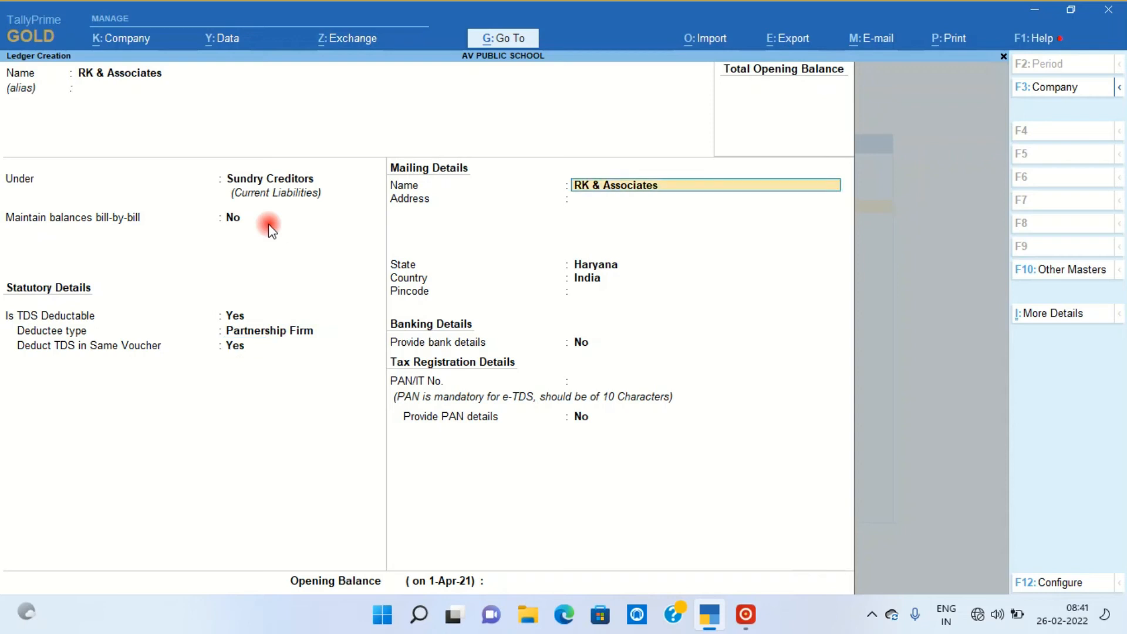
Step: Keep the mailing name, fill in the party's address, and leave bank details set to No
key(Return)
text(Sirss)
key(Return)
key(Return)
key(Return)
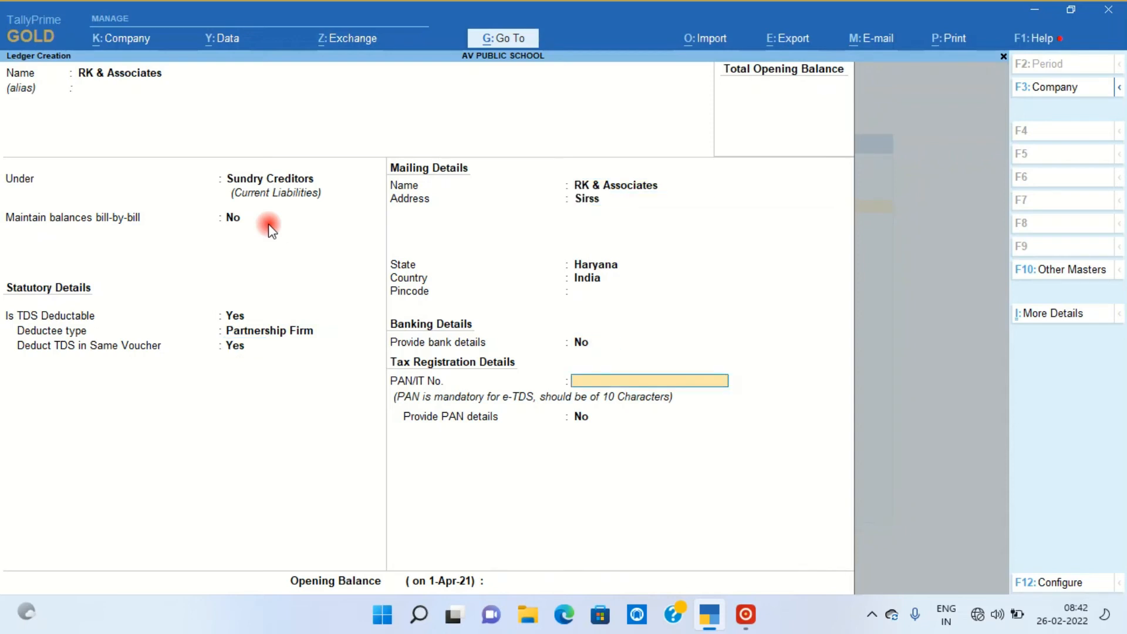
Step: Enter the party's PAN and save the RK & Associates ledger without an opening balance
text(ABDFR1234D)
key(Return)
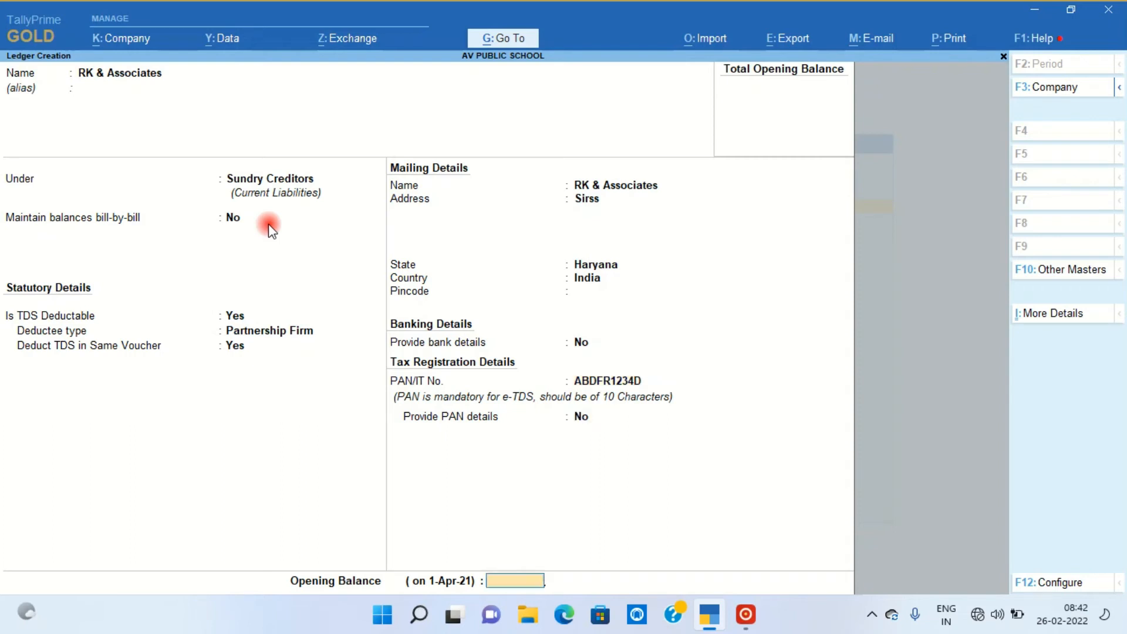
key(Return)
key(Return)
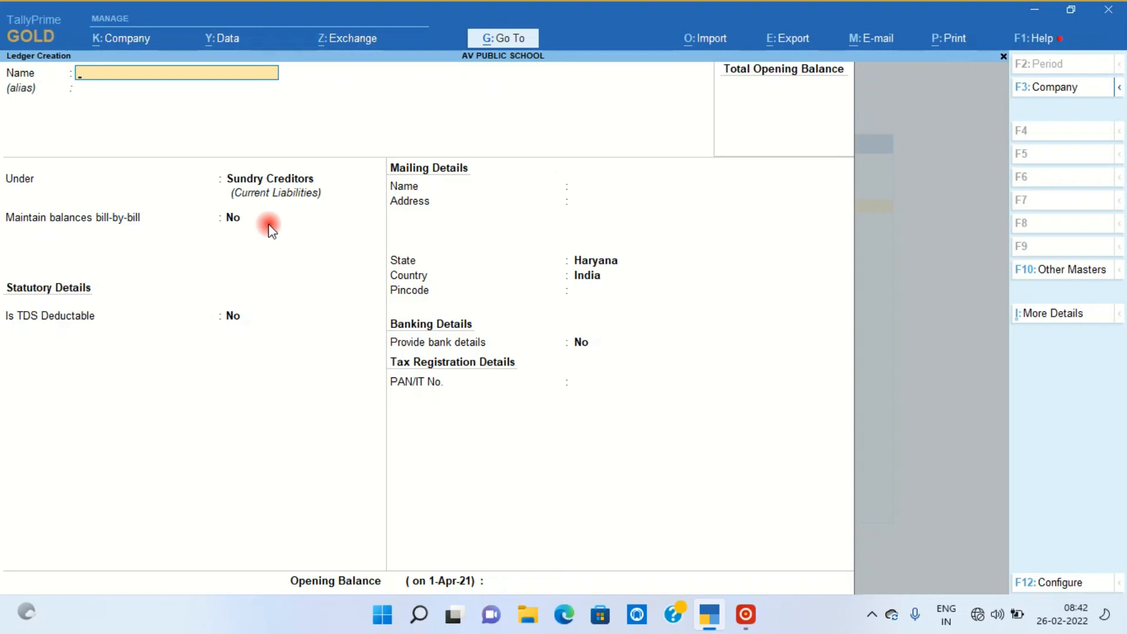
Step: Name the next new ledger TDS ON 194J and place it under Duties & Taxes
text(TDS ON 194J)
key(Return)
key(Return)
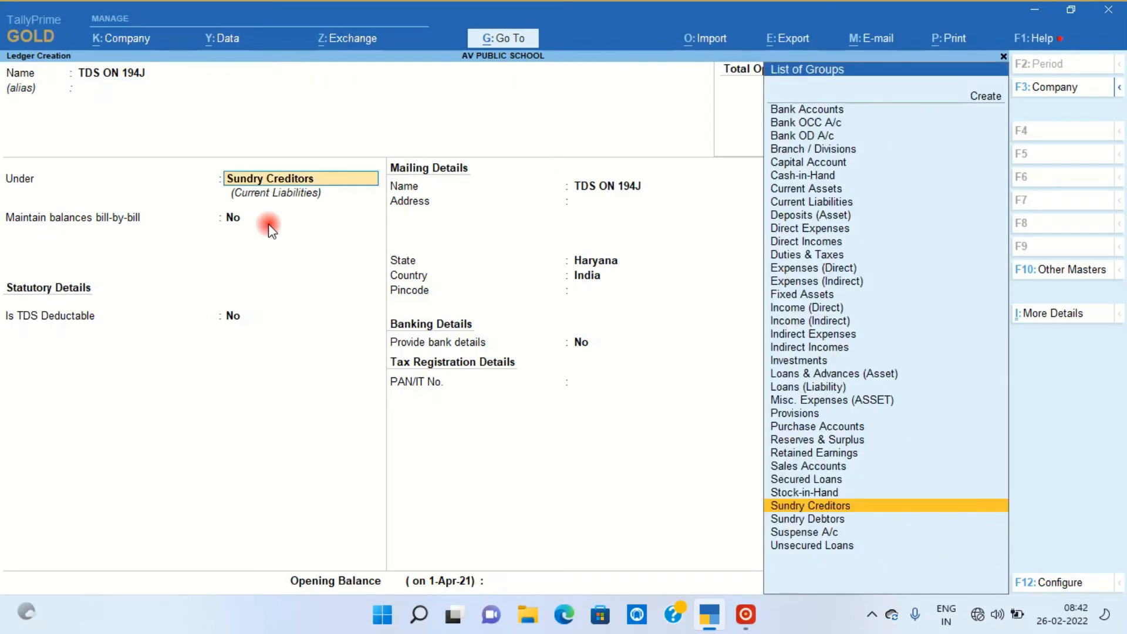
text(DU)
key(Return)
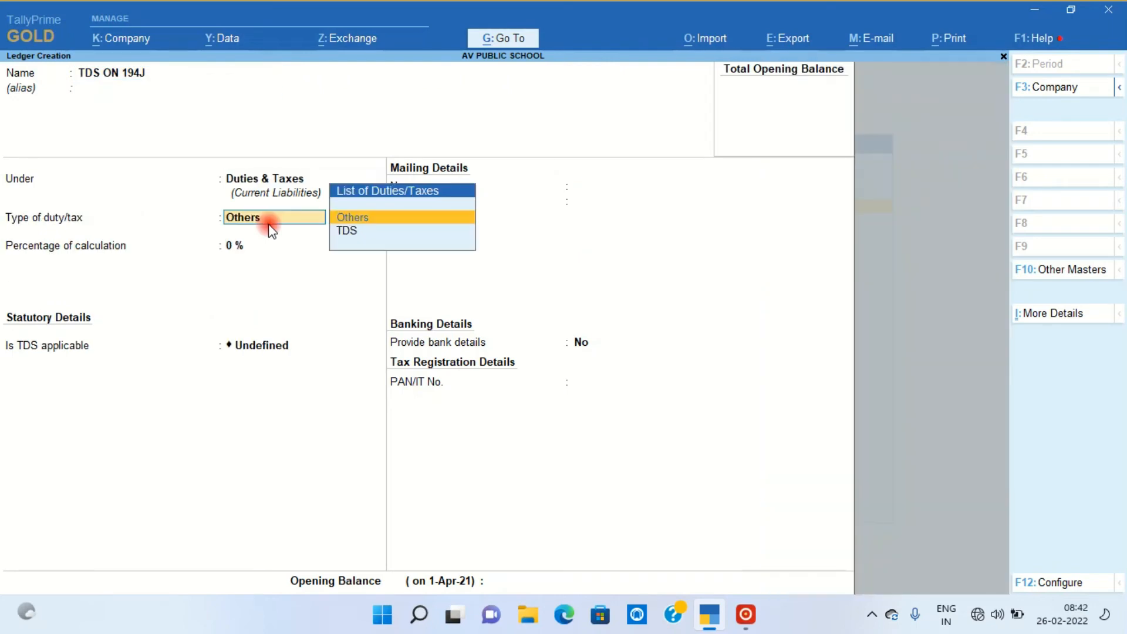
Step: Set the duty type to TDS with Professional Service as nature of payment, and save the ledger without an opening balance
key(Down)
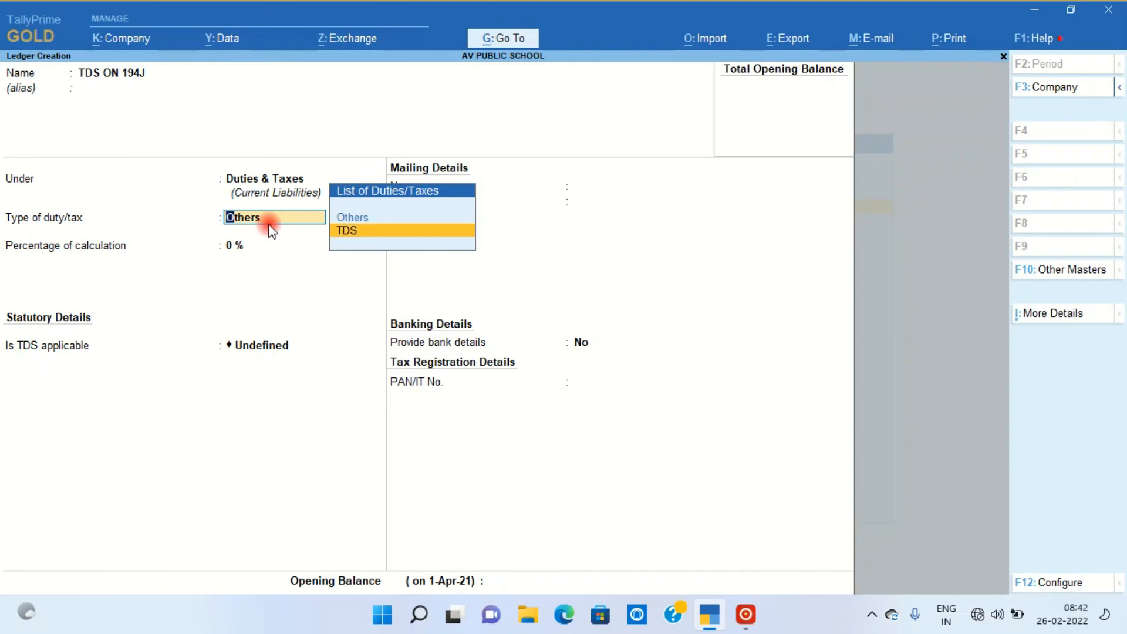
key(Return)
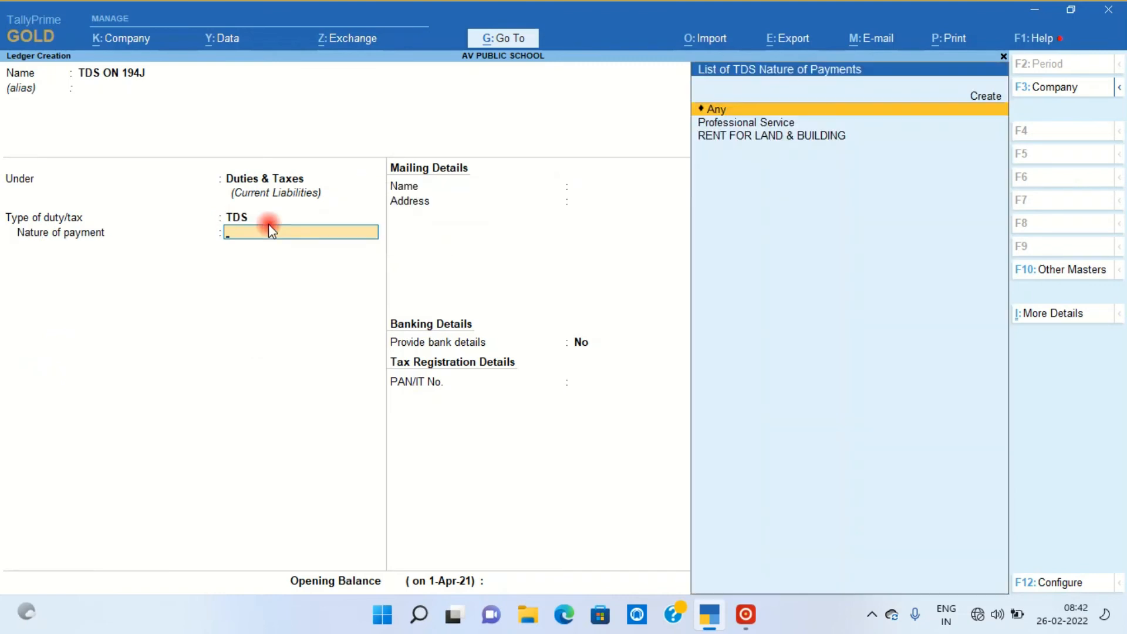
key(Down)
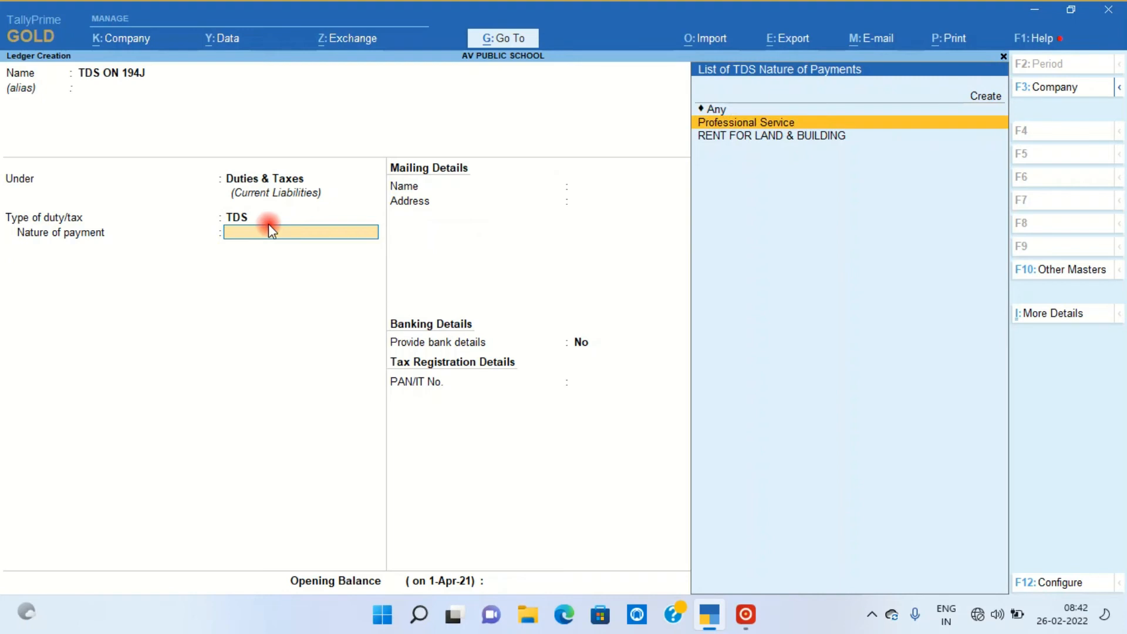
key(Return)
key(Return)
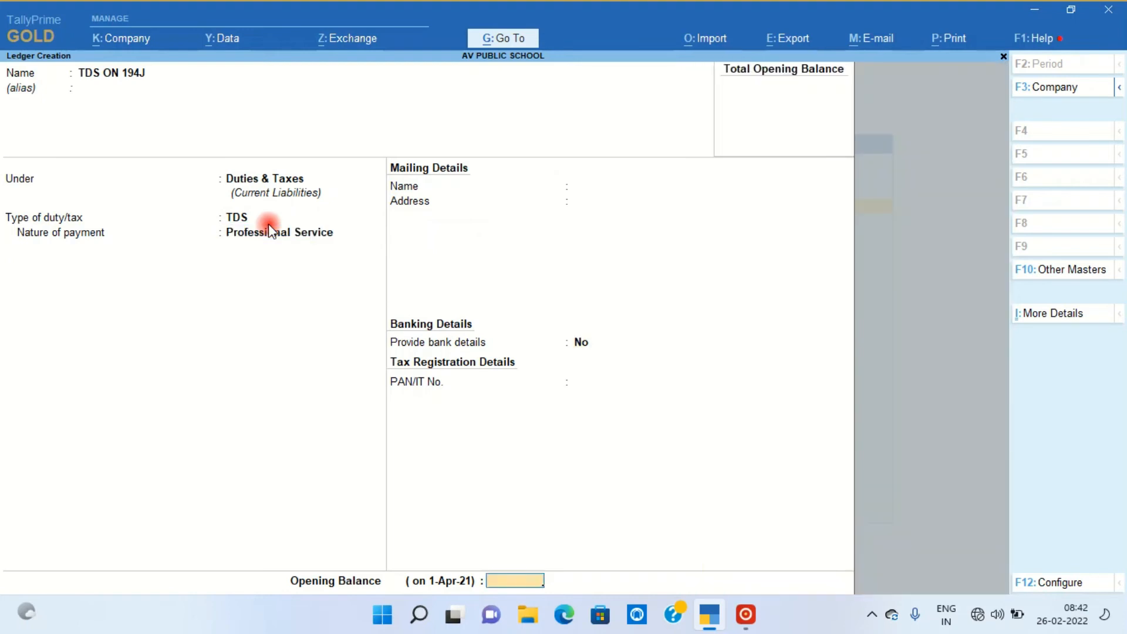
key(Return)
key(Return)
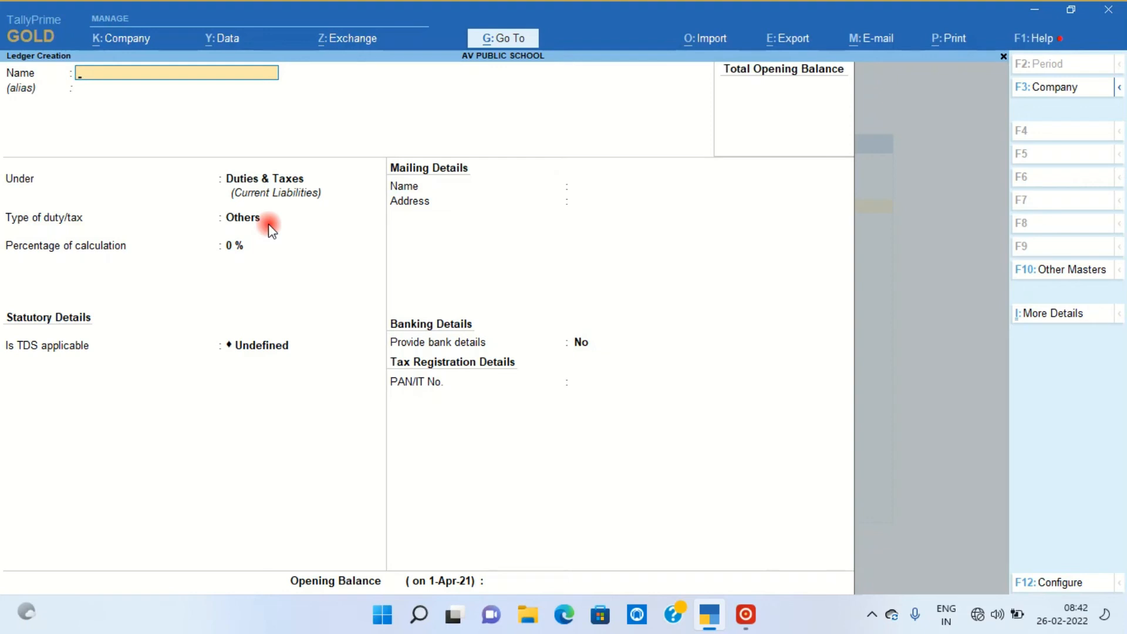
Step: Leave ledger creation without quitting the program and start a new journal voucher
key(Escape)
key(Escape)
key(Escape)
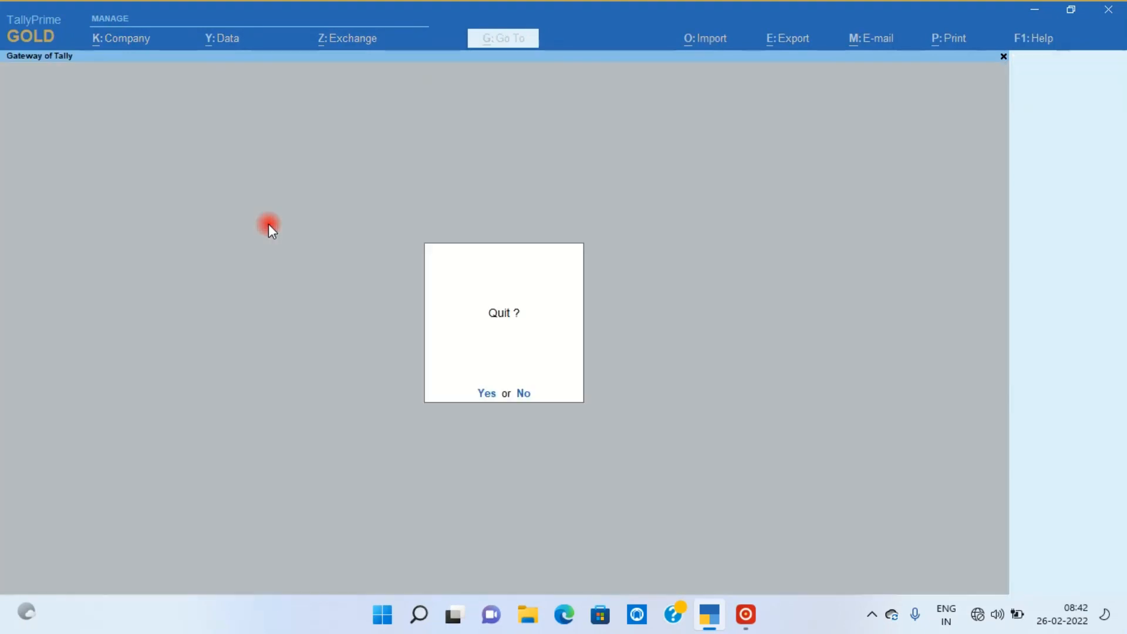
key(n)
key(Down)
key(Down)
key(Down)
key(Down)
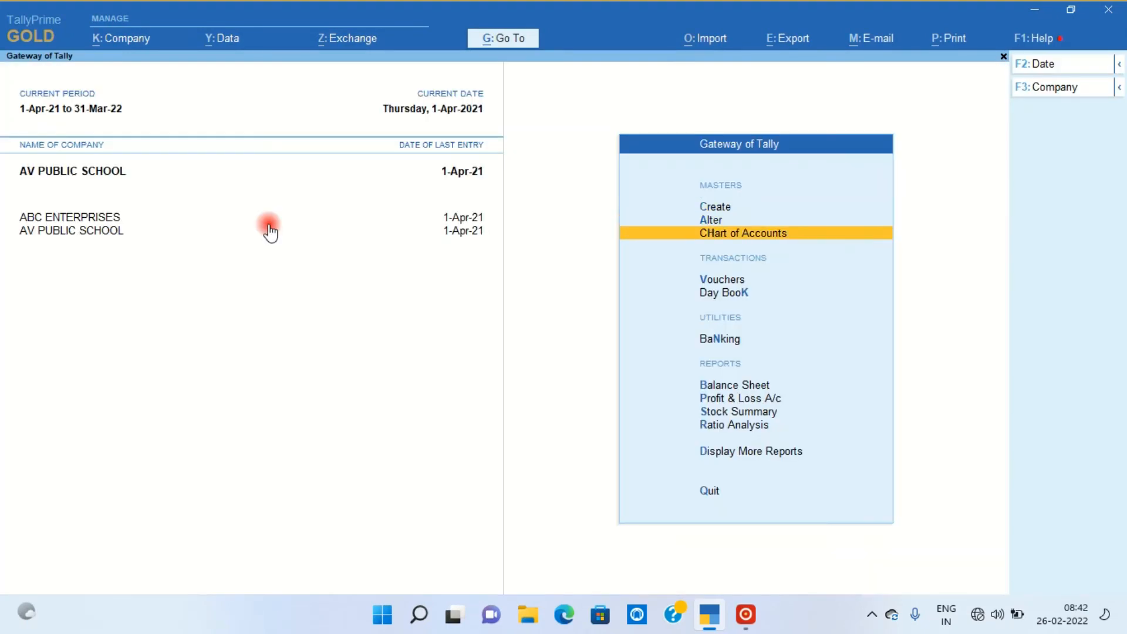
key(Up)
key(Return)
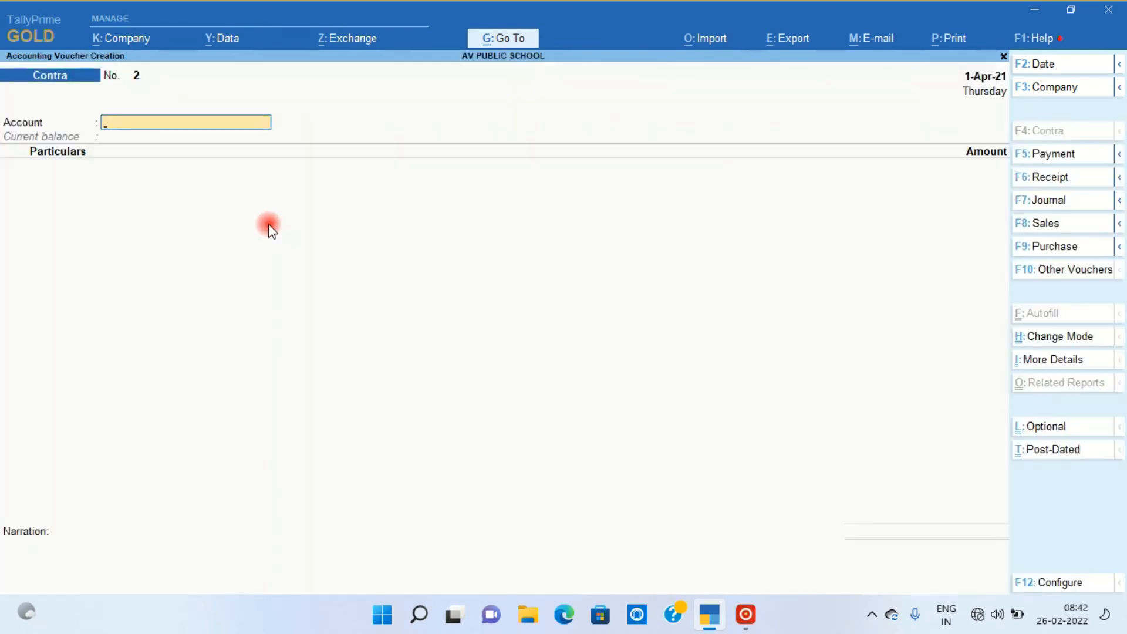
click(1048, 200)
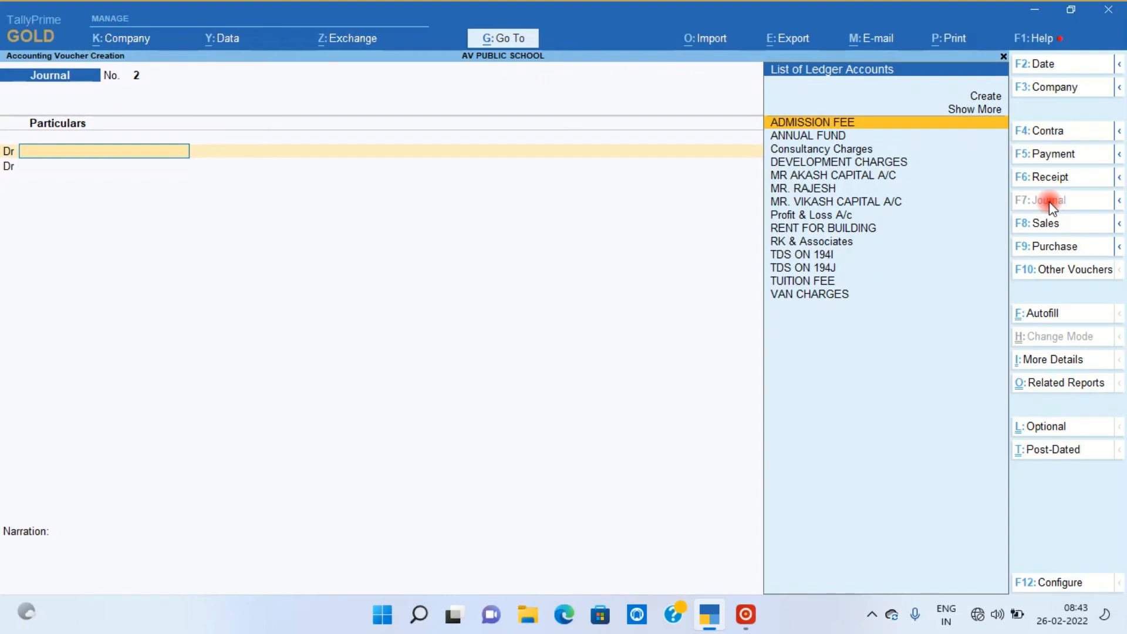
text(PRO)
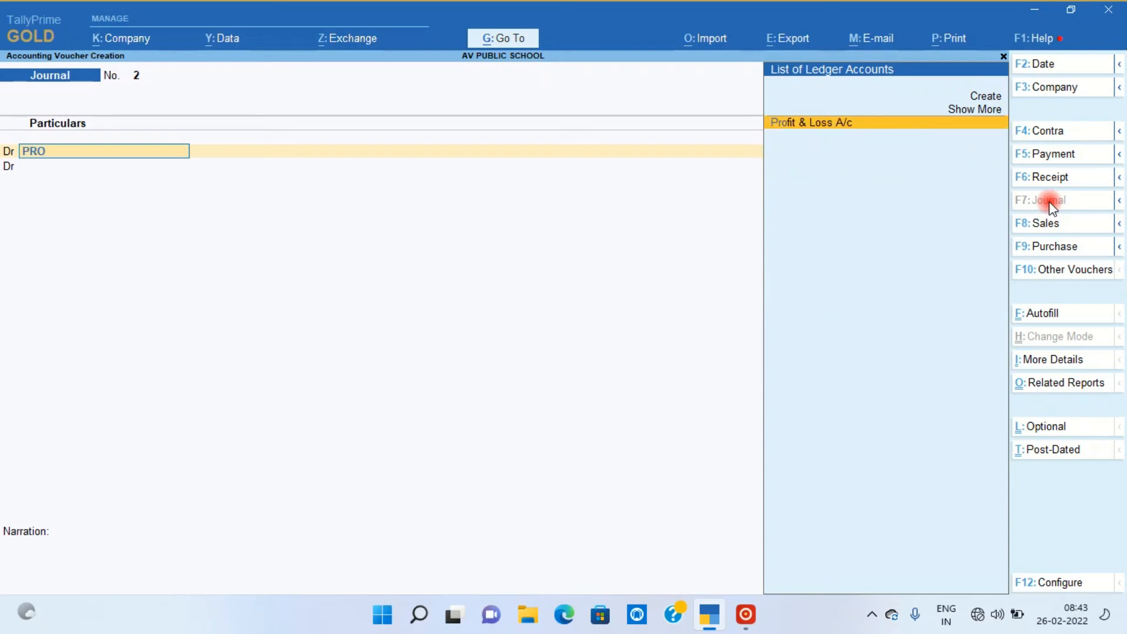
key(BackSpace)
key(BackSpace)
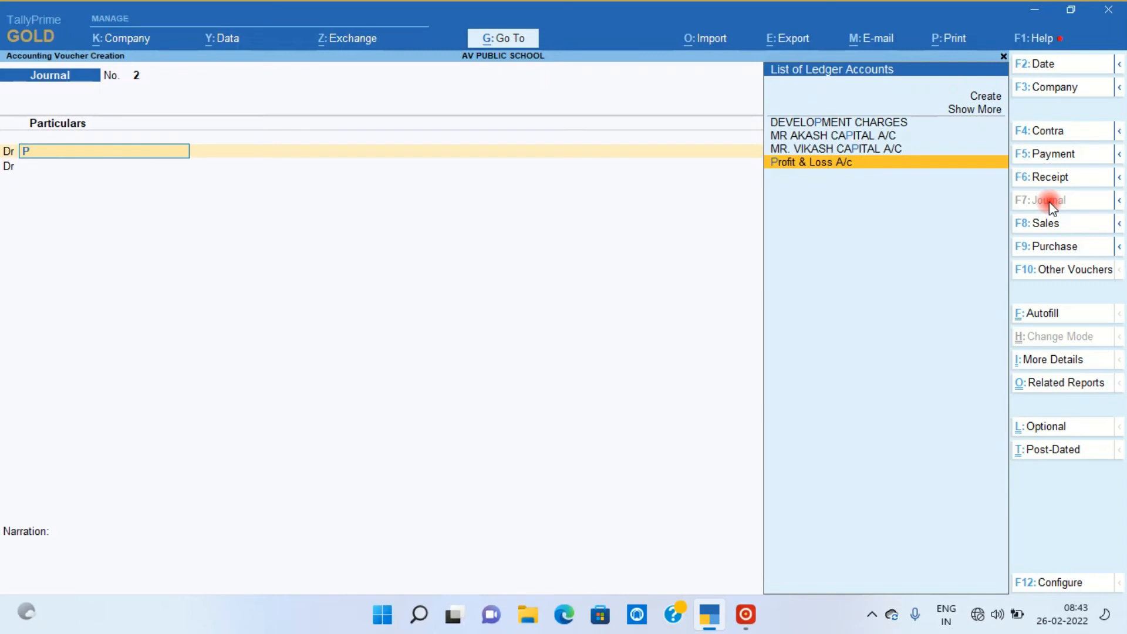
key(BackSpace)
Step: Debit Consultancy Charges with 40,000 in the journal voucher
text(CON)
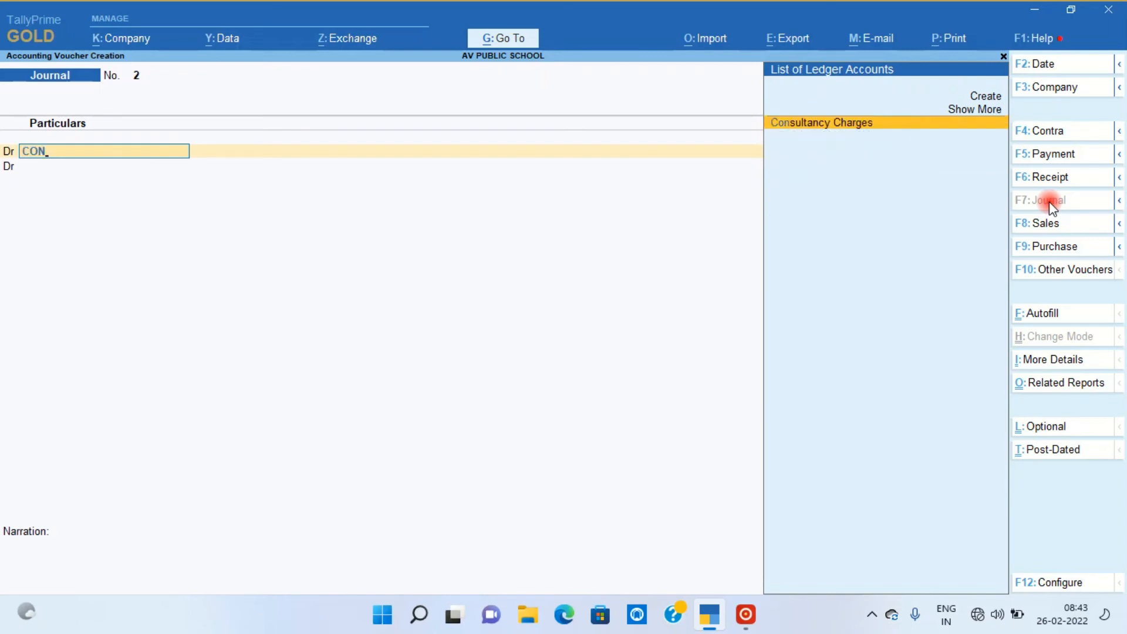
key(Return)
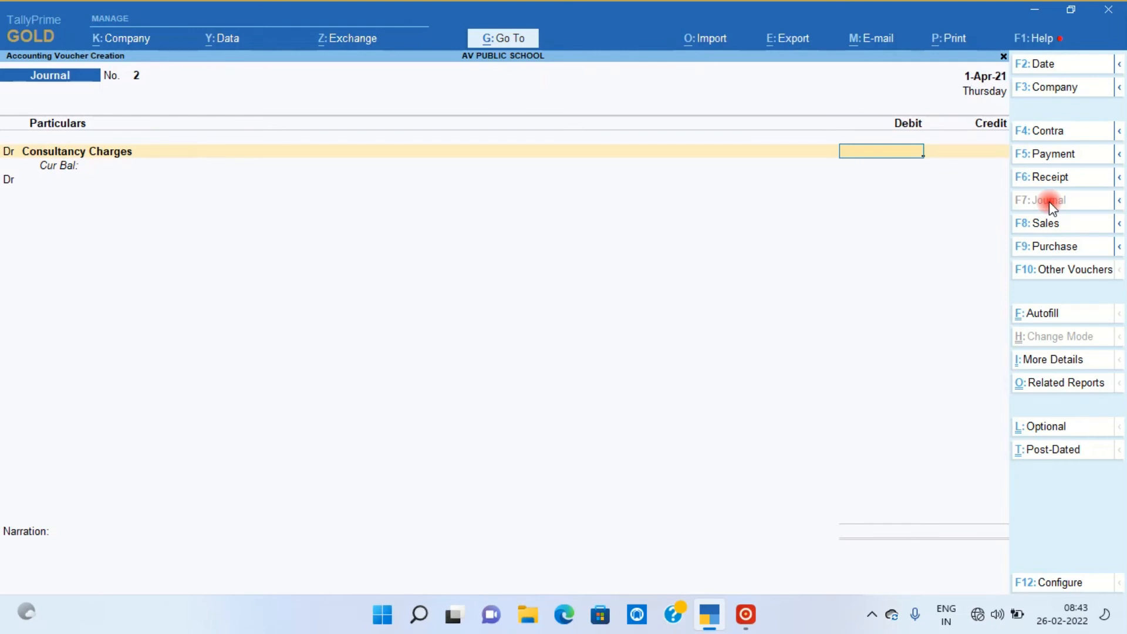
text(40000)
key(Return)
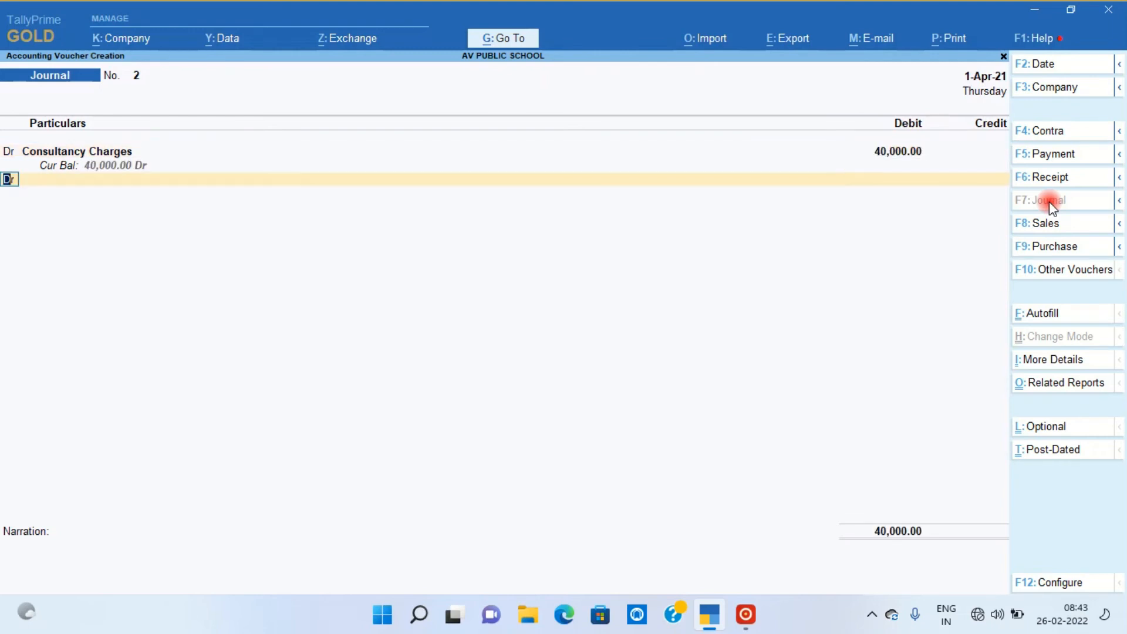
Step: Credit RK & Associates with 36,000 on the second line of the journal voucher
text(c)
key(Return)
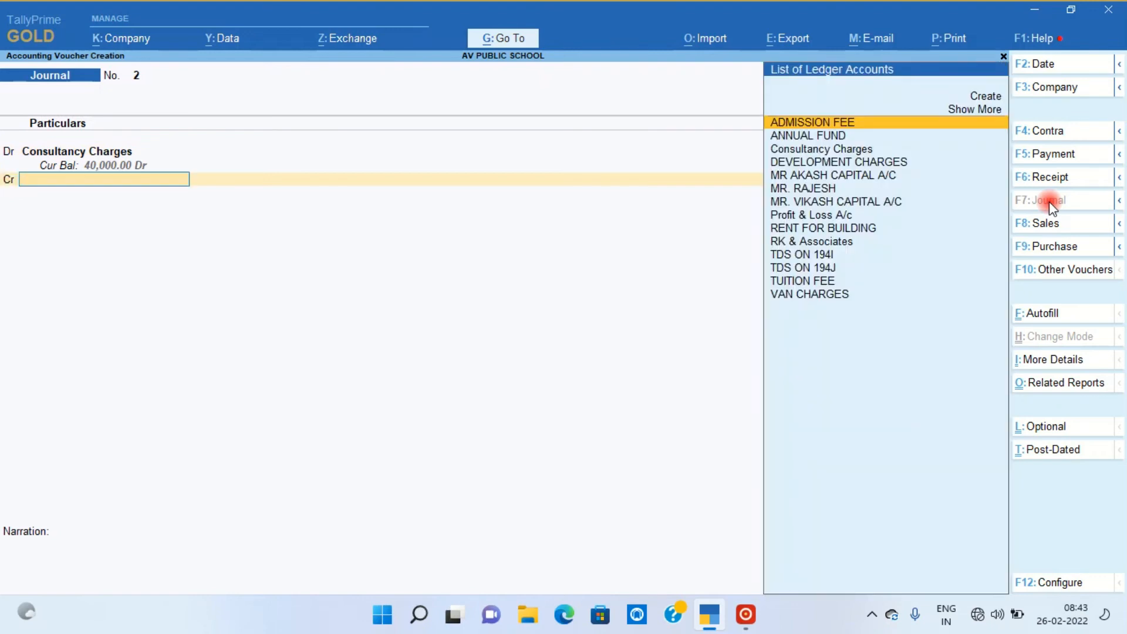
text(RK)
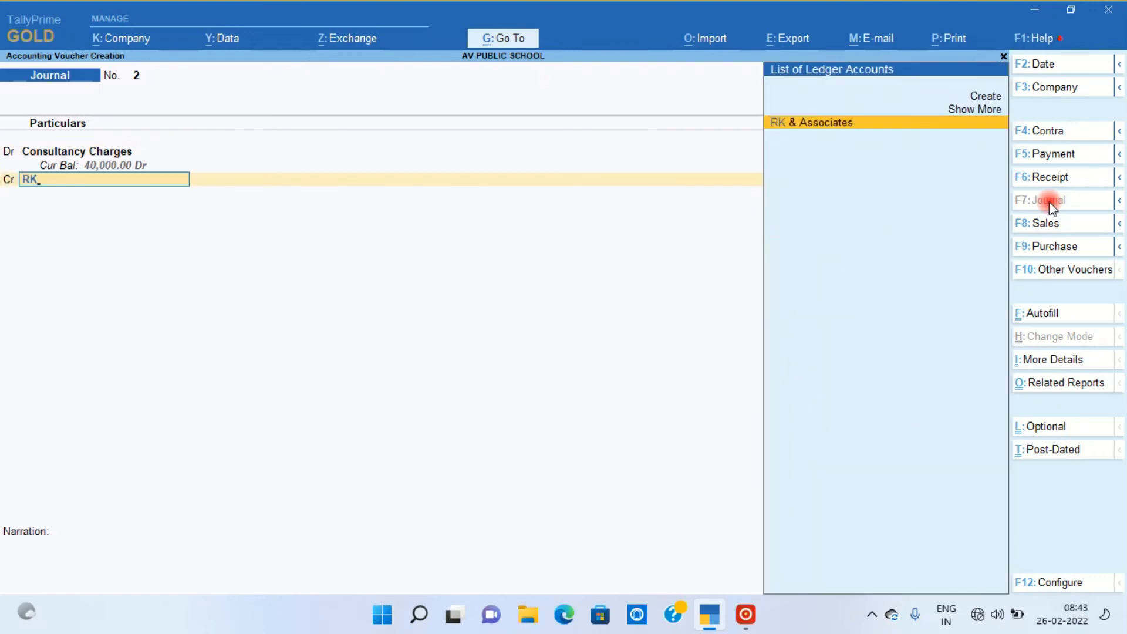
key(Return)
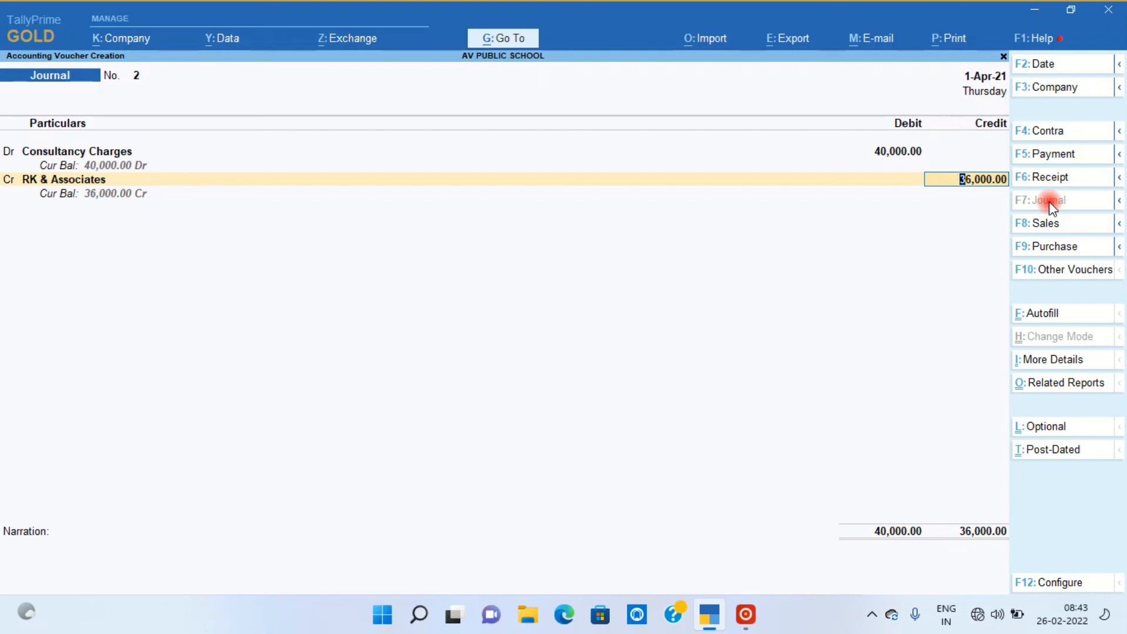
key(Return)
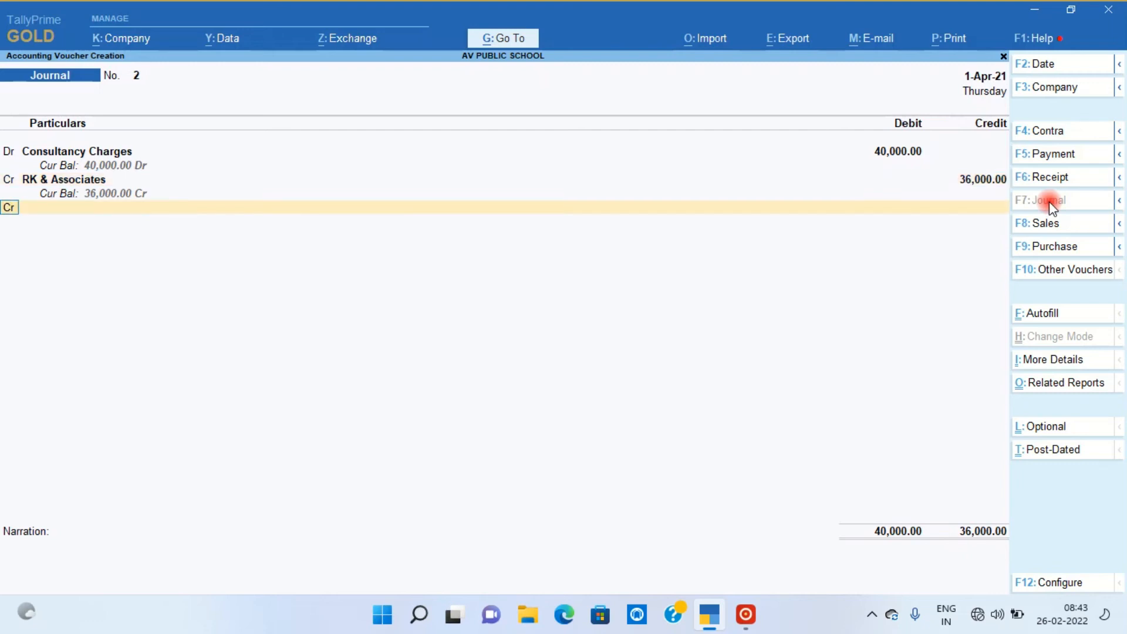
Step: Credit TDS ON 194J with 4,000 and save the journal voucher without a narration
key(Return)
text(TD)
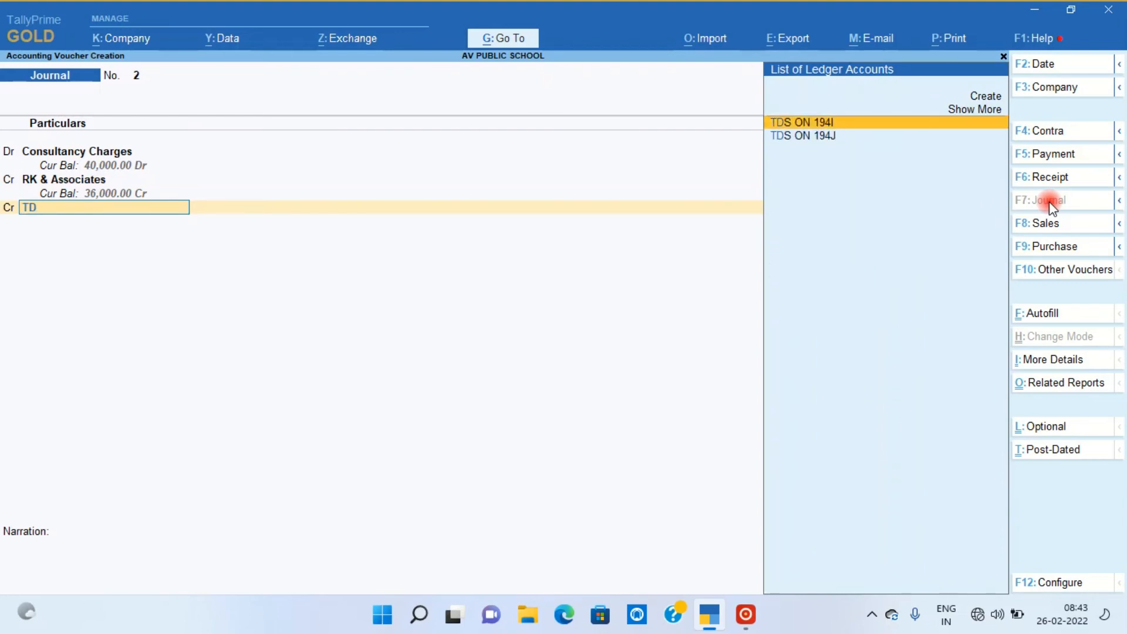
key(Down)
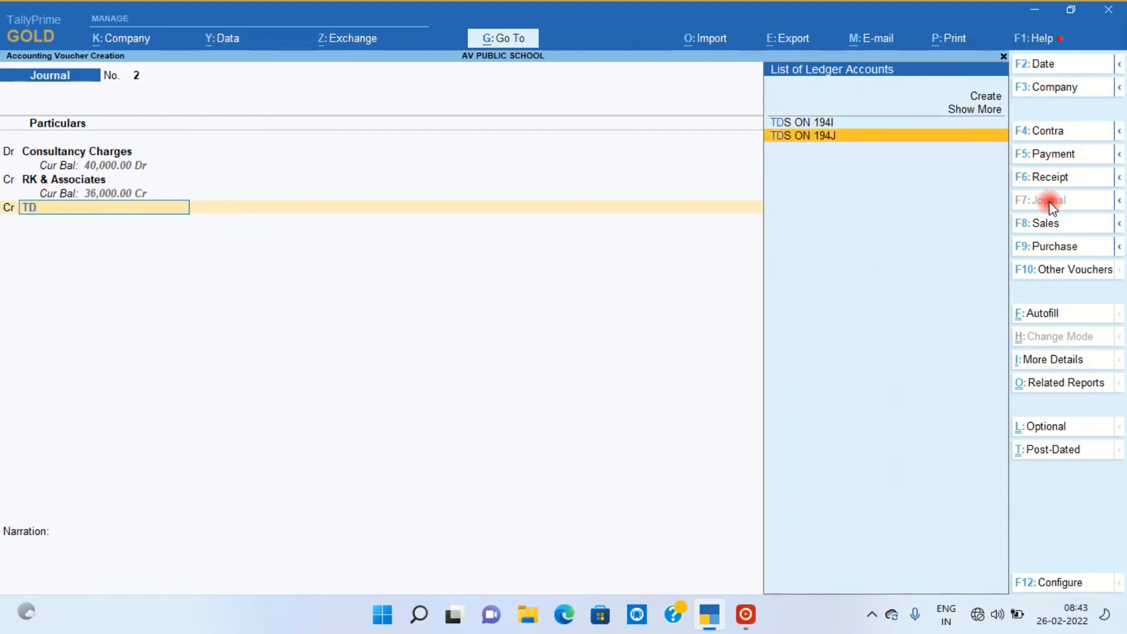
key(Return)
key(Return)
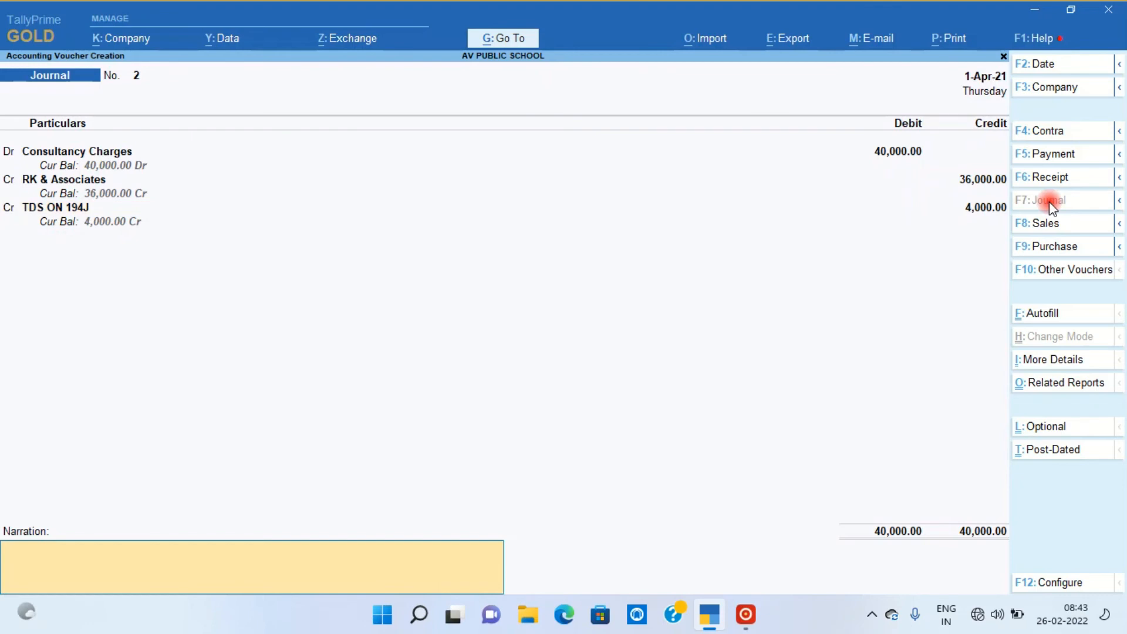
key(Return)
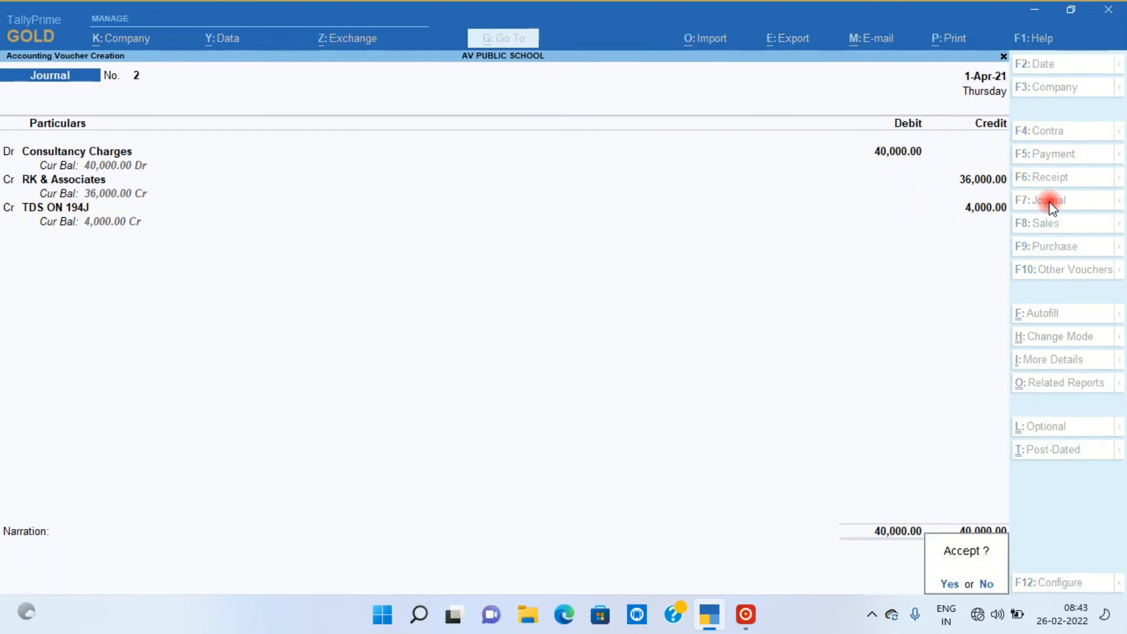
key(Return)
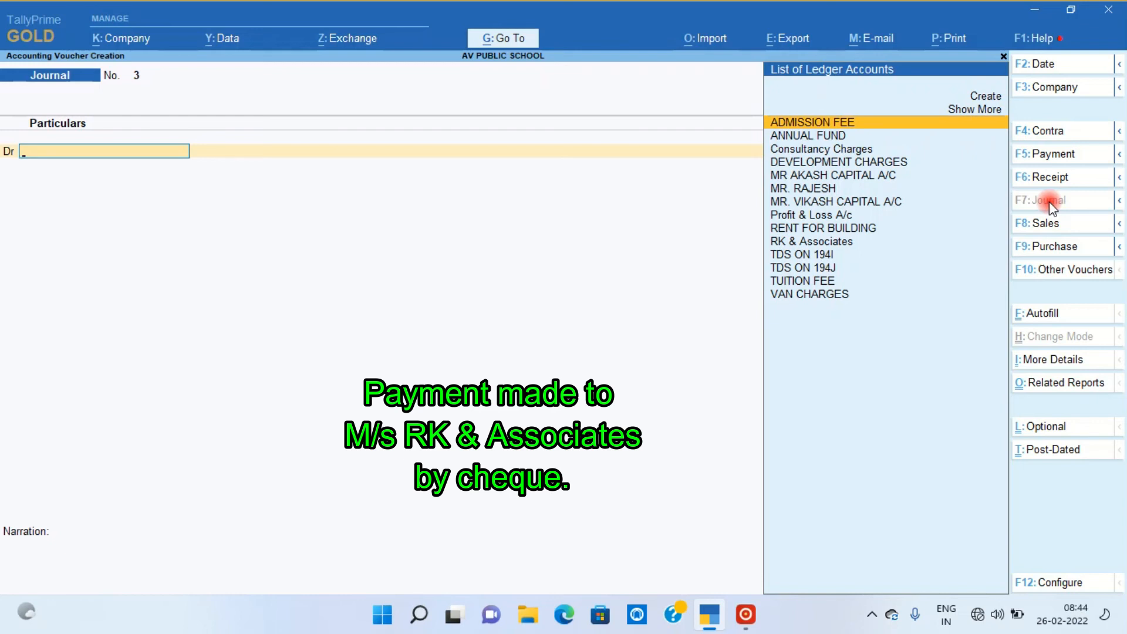
Step: Start a payment voucher from BANK A/C and enter RK & Associates with an amount of 36,000
click(1058, 157)
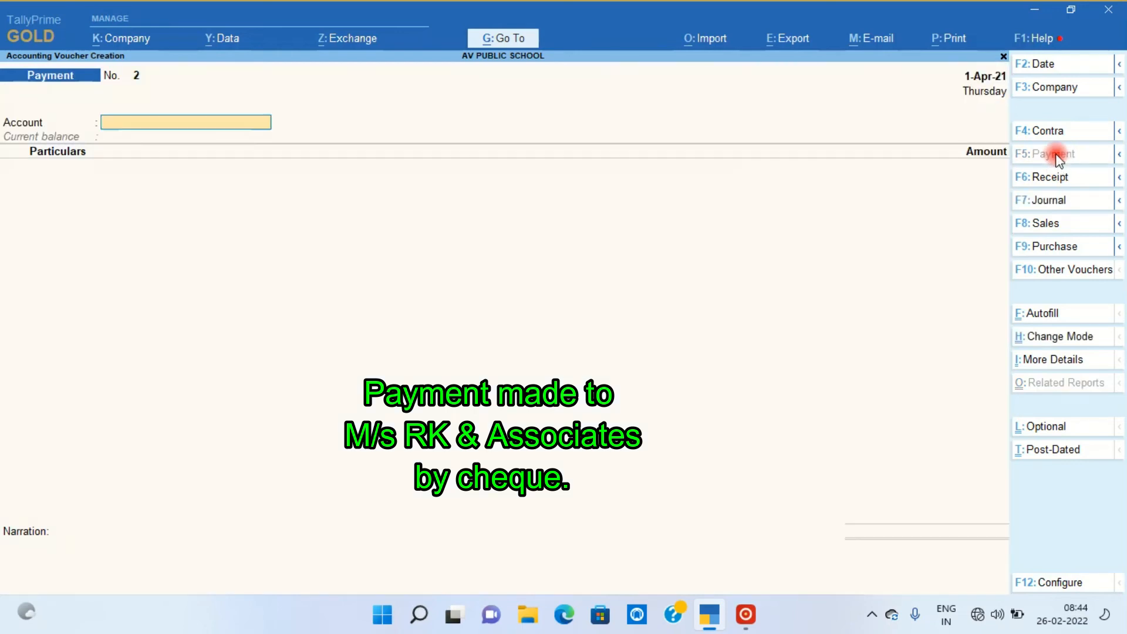
text(BA)
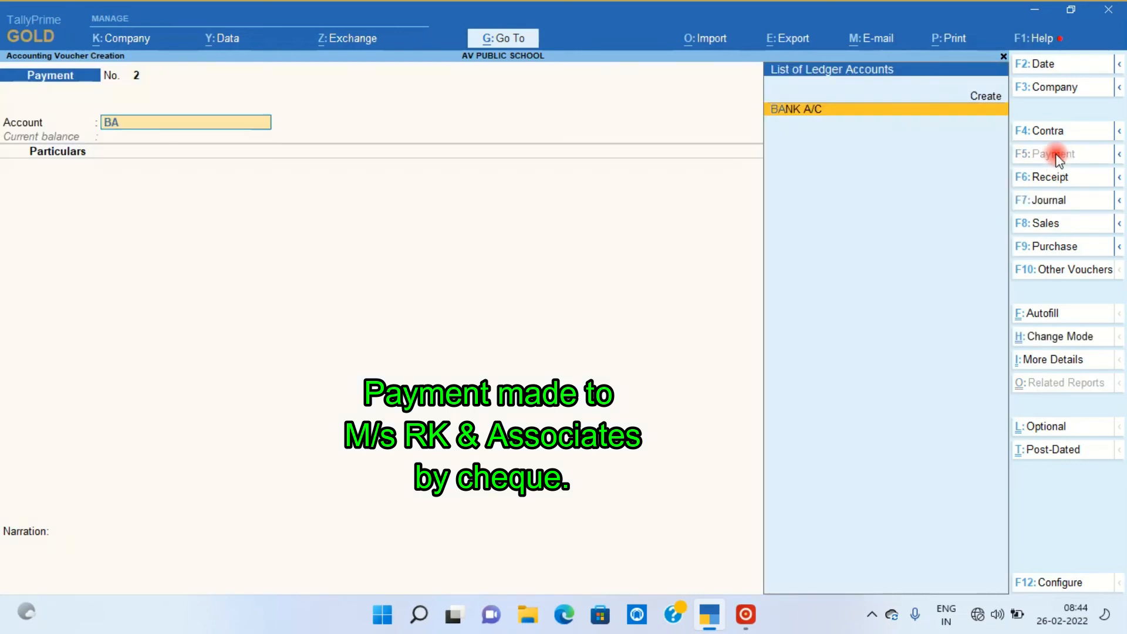
key(Return)
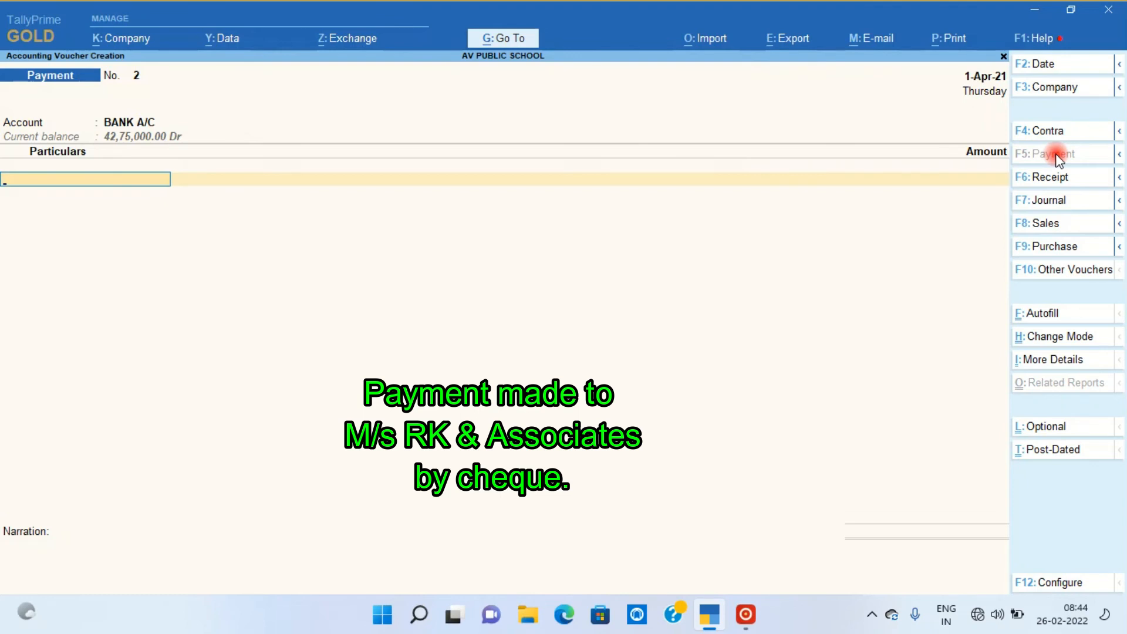
text(rk)
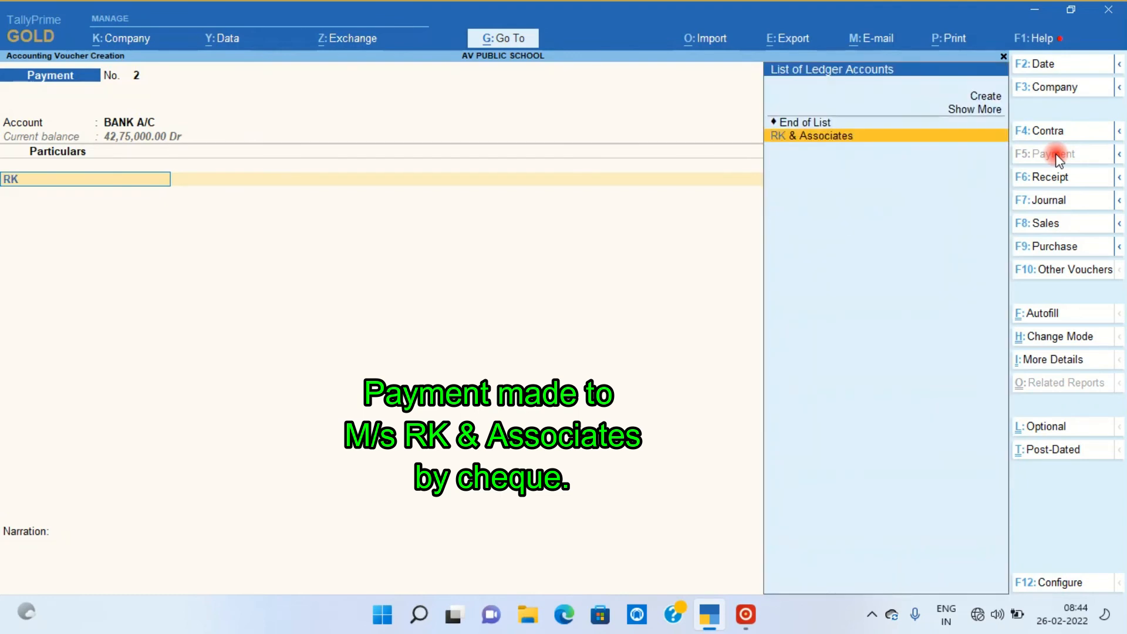
key(Return)
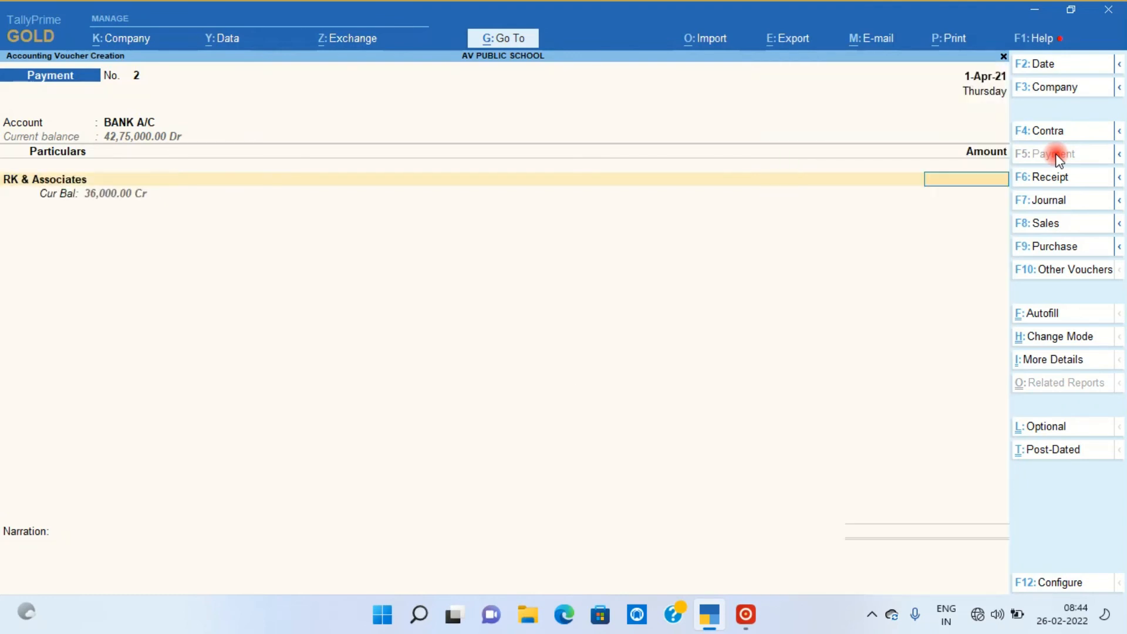
text(36000)
key(Return)
key(Return)
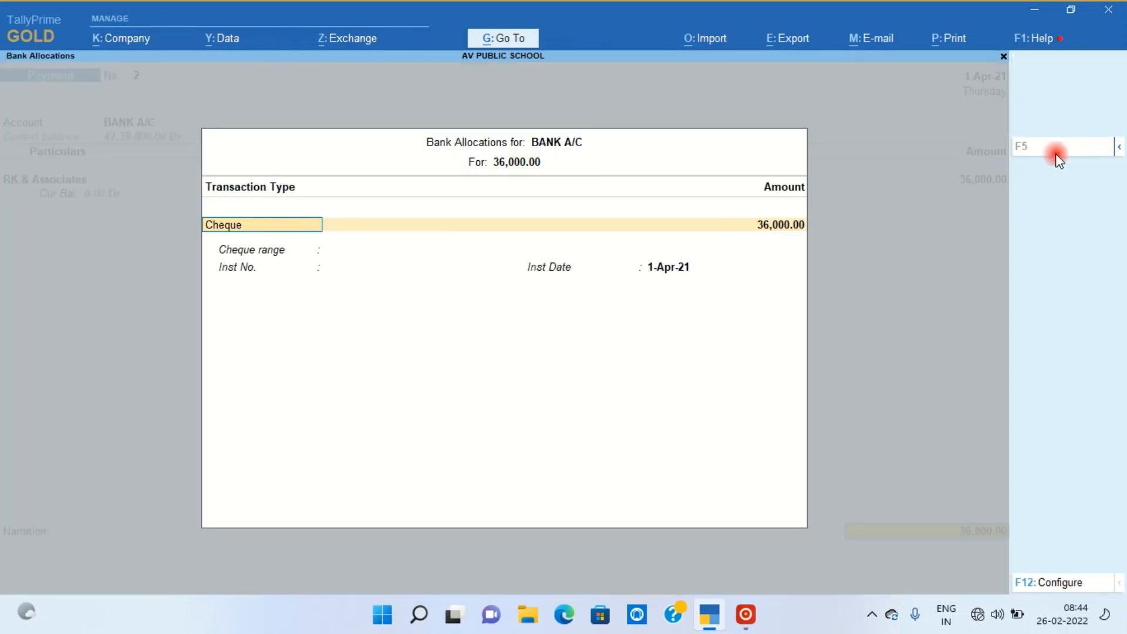
Step: Allocate the bank payment to cheque number 00002 with no cheque range and save the voucher without a narration
key(Return)
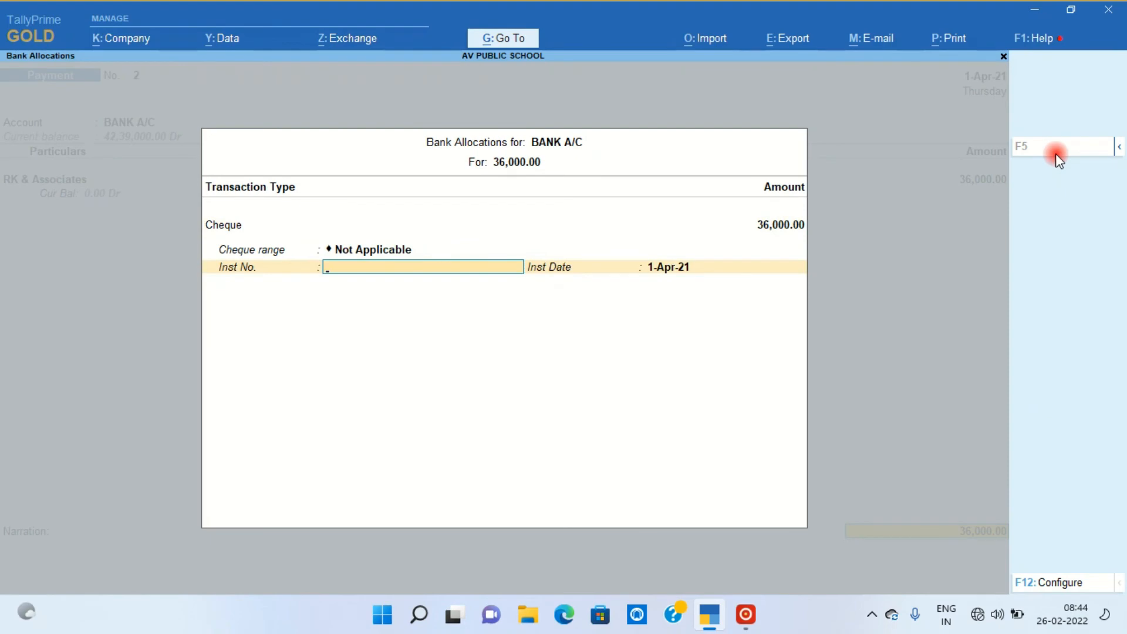
text(00002)
key(Return)
key(Return)
key(Return)
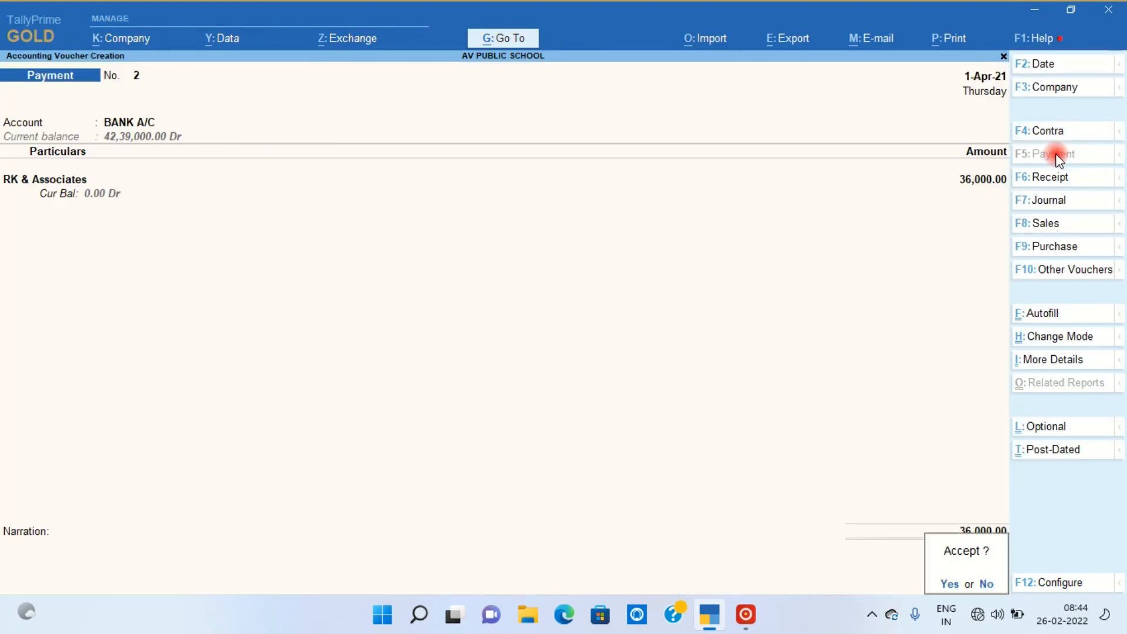
key(Return)
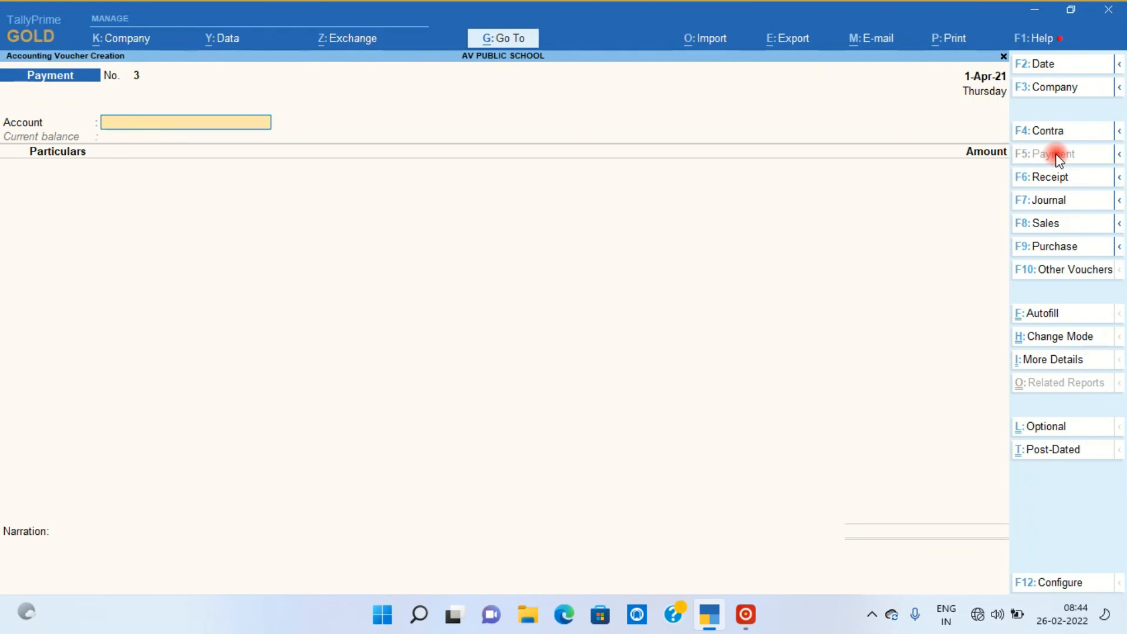
Step: Leave voucher entry and examine the Balance Sheet in detailed form
key(Escape)
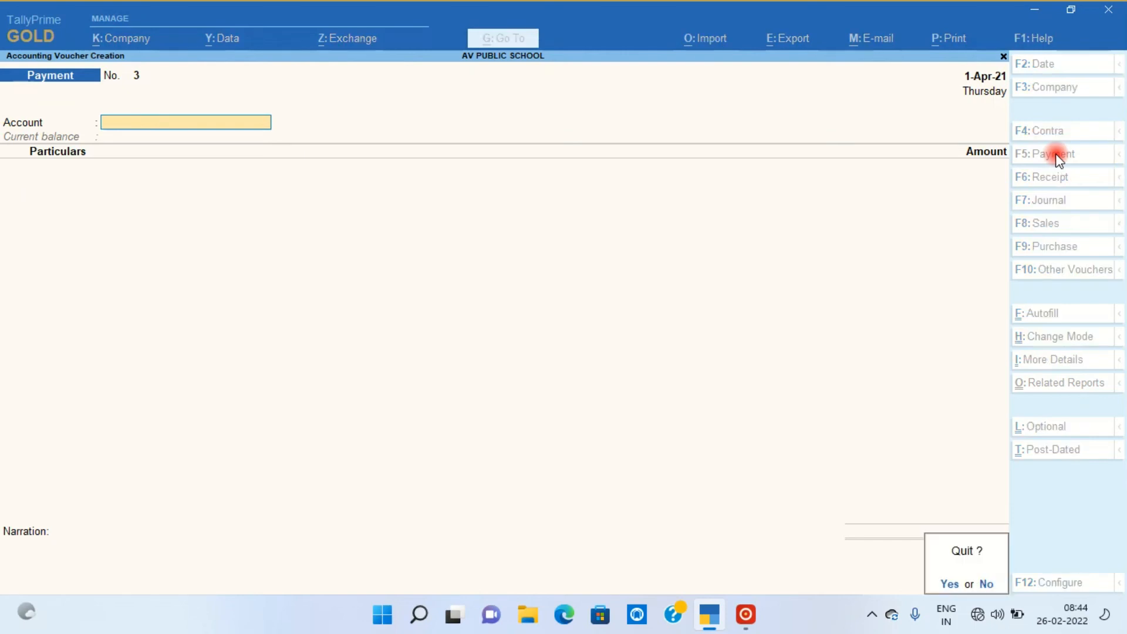
key(y)
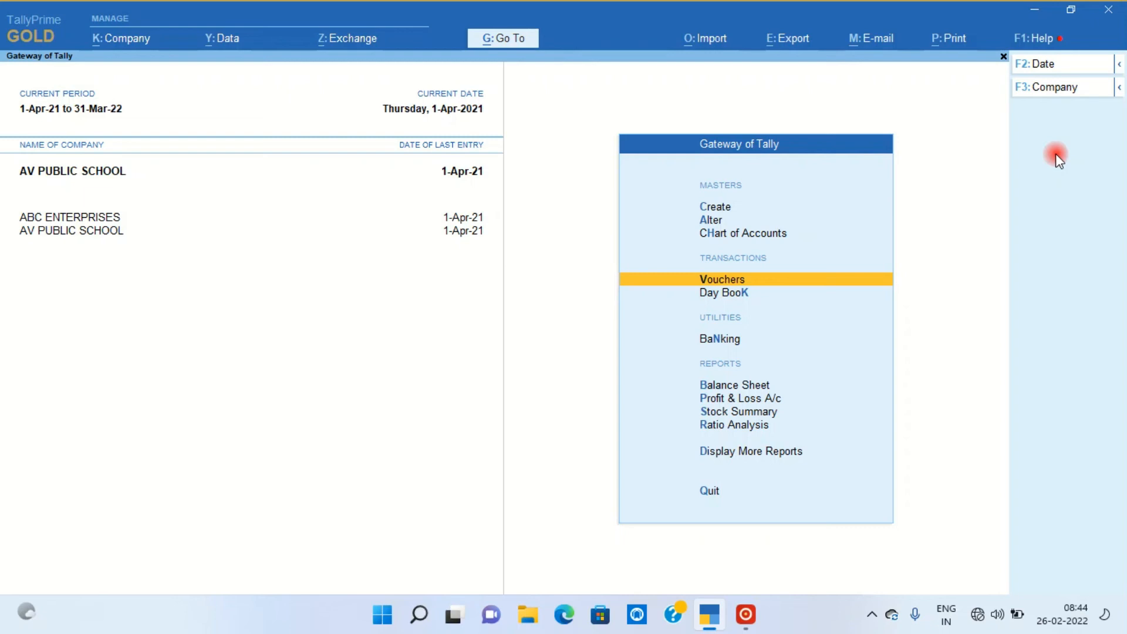
key(Down)
key(Down)
key(Down)
key(Return)
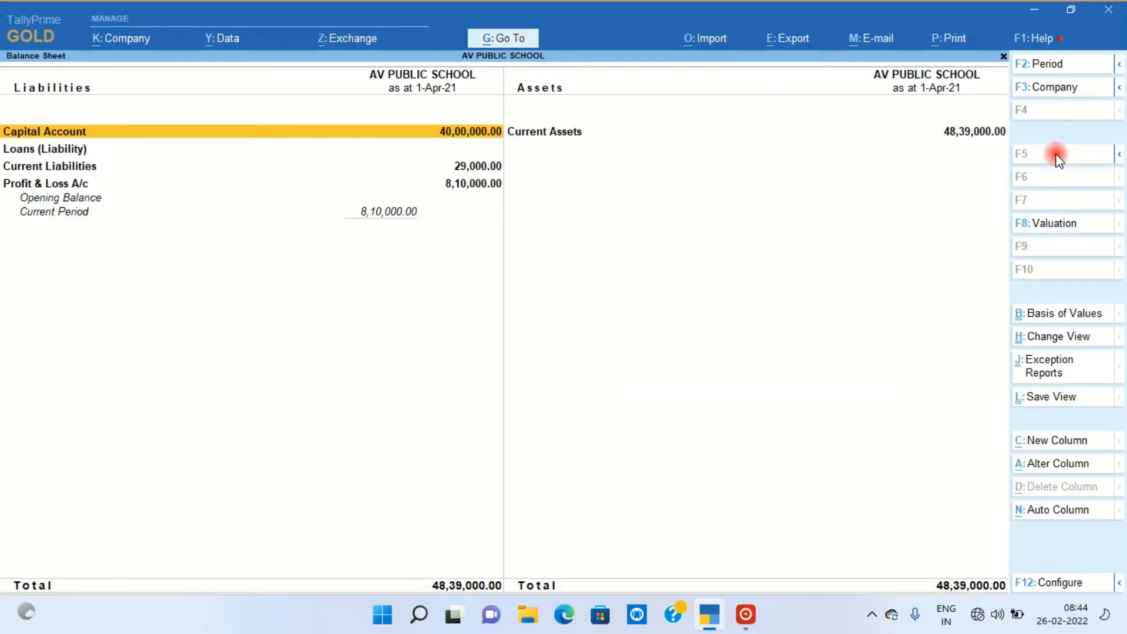
key(alt+F5)
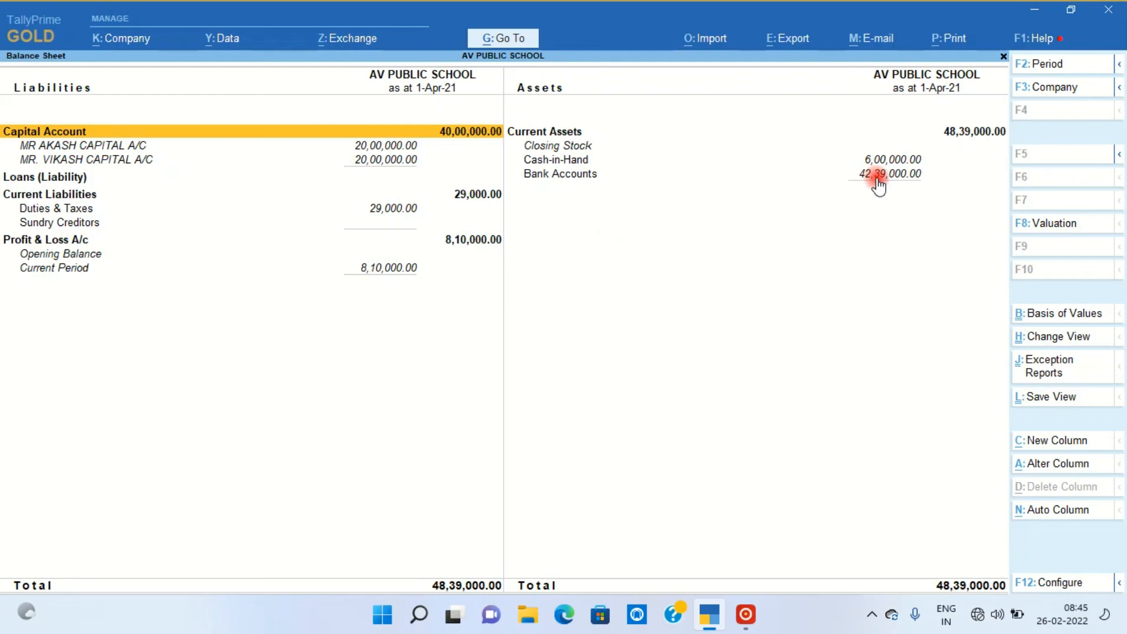
Step: Examine the Profit & Loss A/c in detailed form and return to the Gateway of Tally
key(Escape)
key(Down)
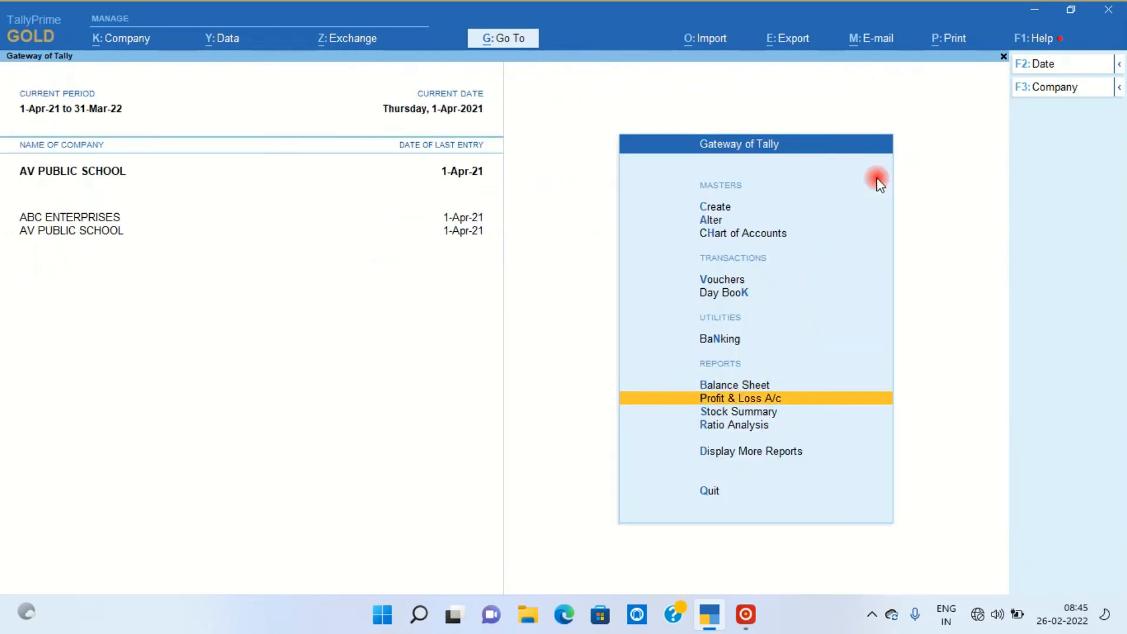
key(Return)
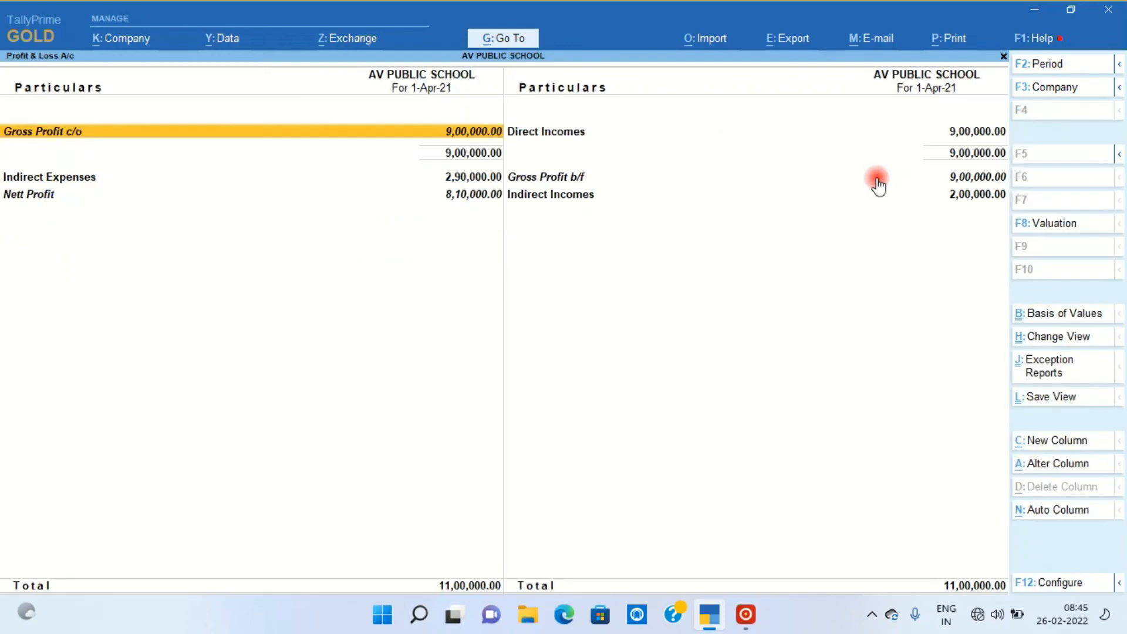
key(alt+F5)
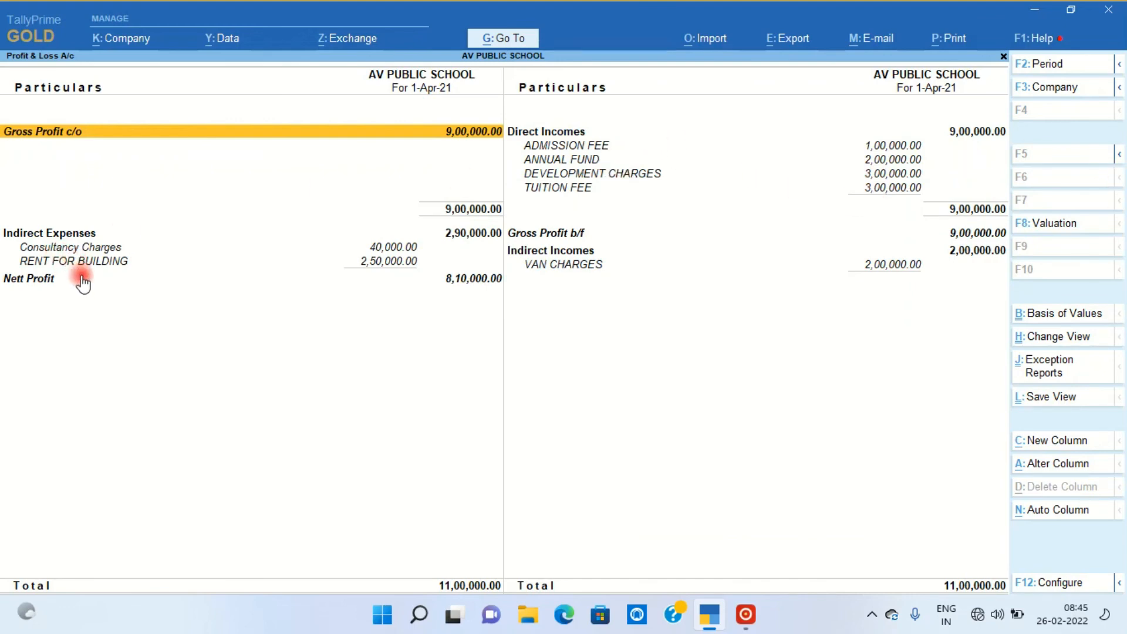
key(Escape)
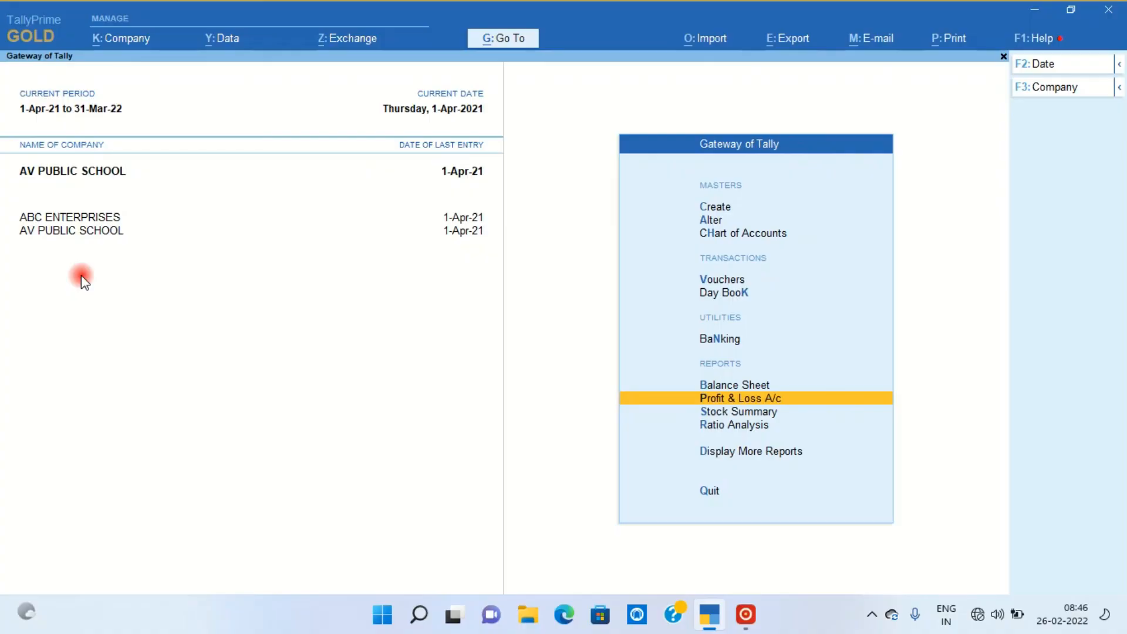
Step: Start a payment voucher and set up Autofill as a TDS Stat Payment for 1-Apr-21 to 30-Apr-21, deducted till 1-4-2021
key(Up)
key(Up)
key(Up)
key(Up)
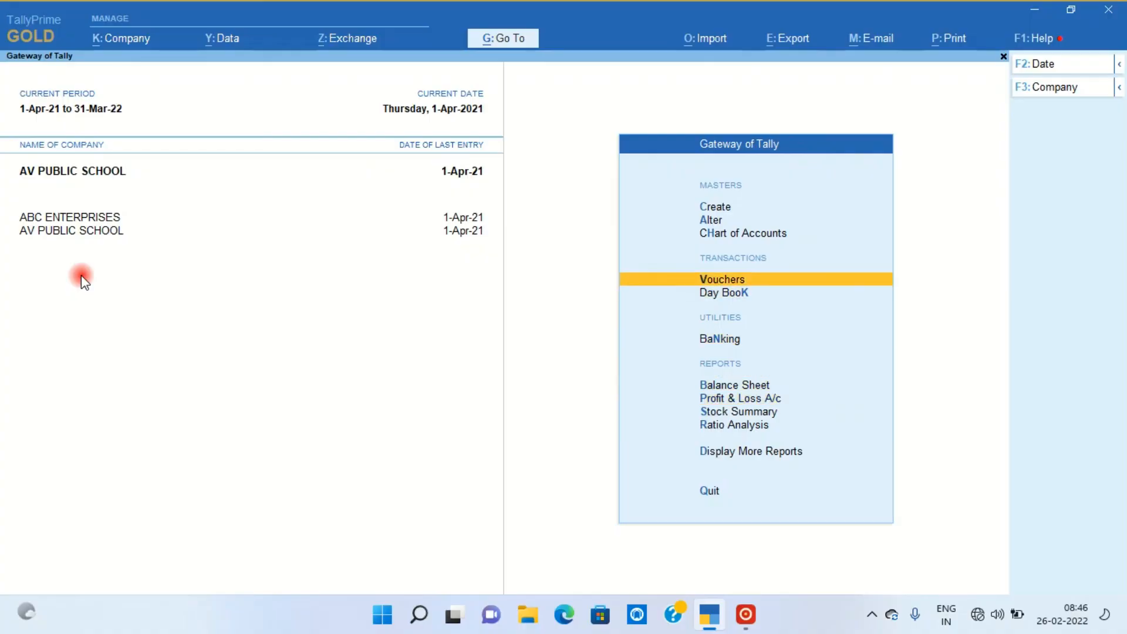
key(Return)
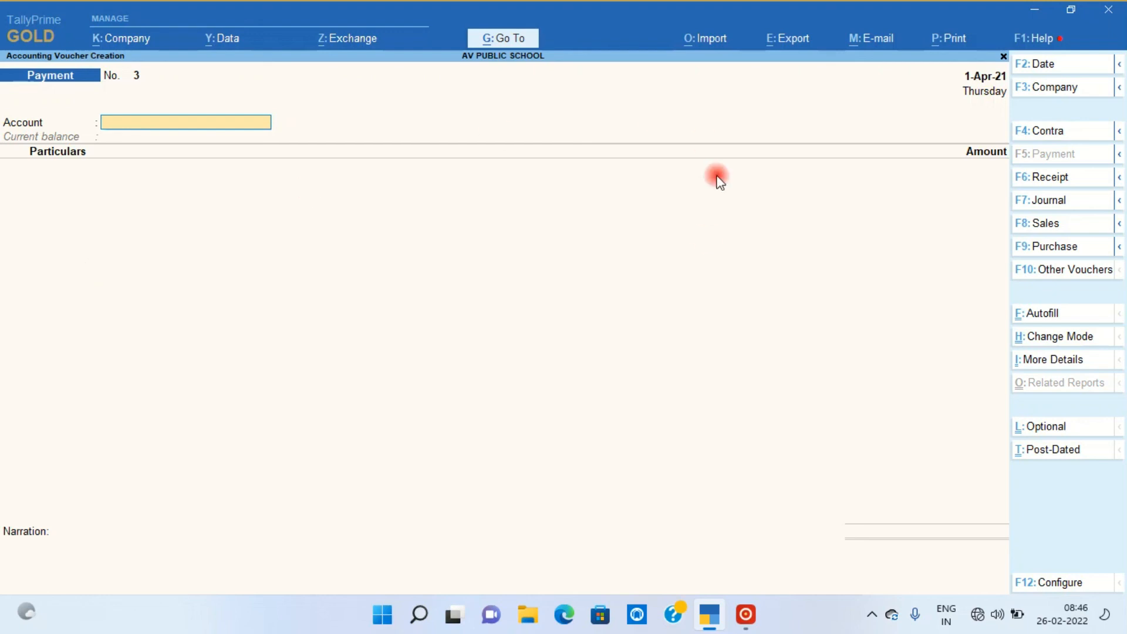
click(1048, 317)
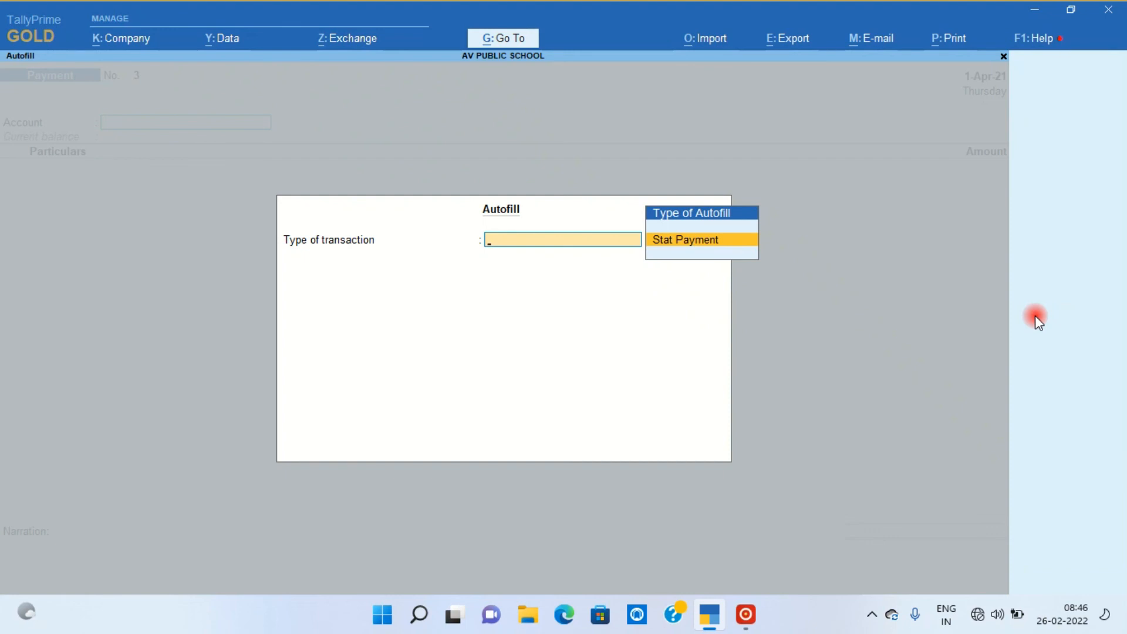
key(Return)
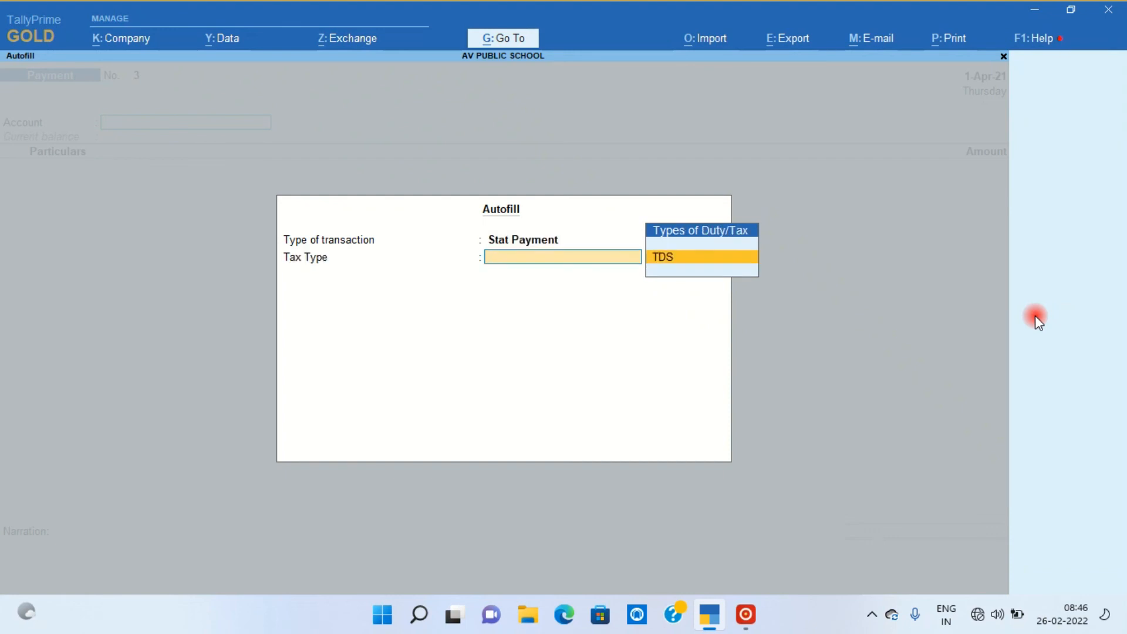
key(Return)
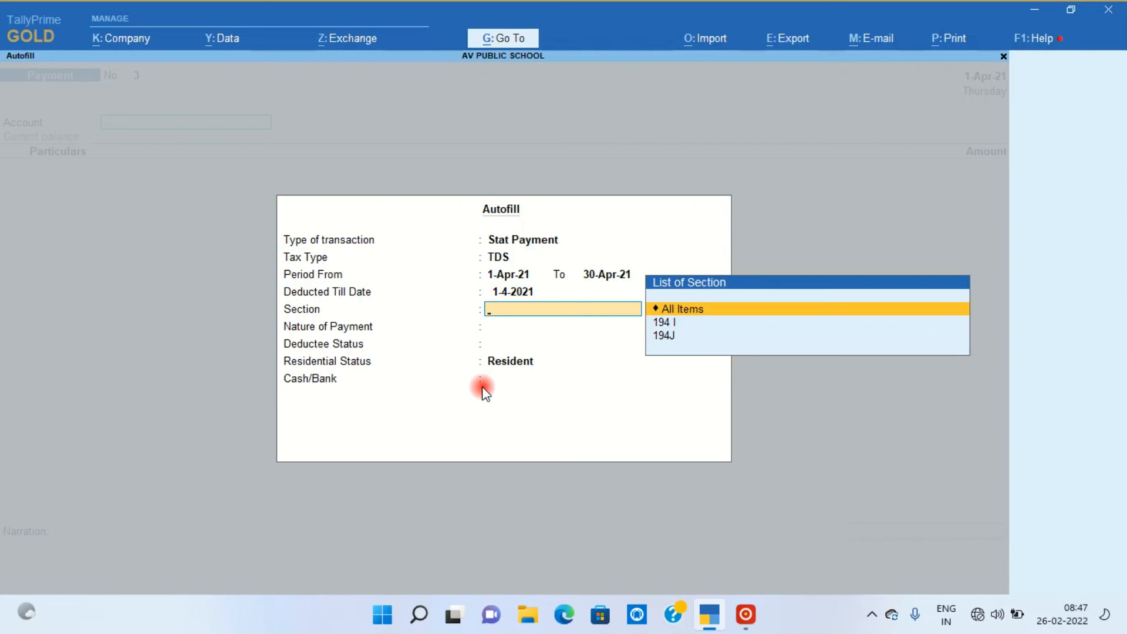
Step: Set both the section and the nature of payment to All Items for the TDS payment
key(Down)
key(Down)
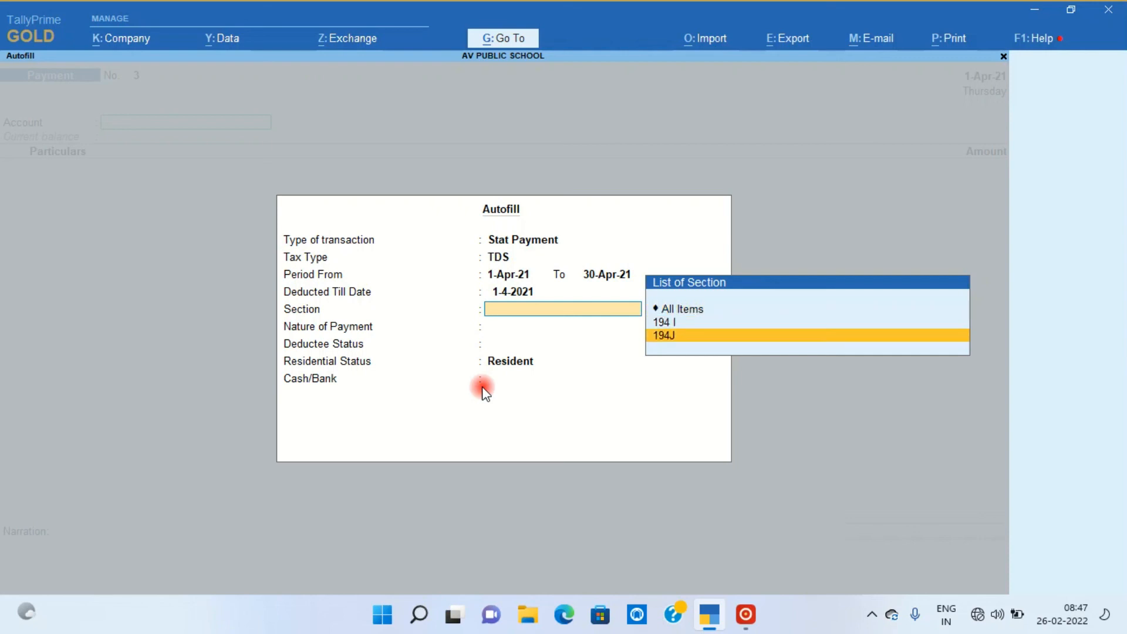
key(Up)
key(Up)
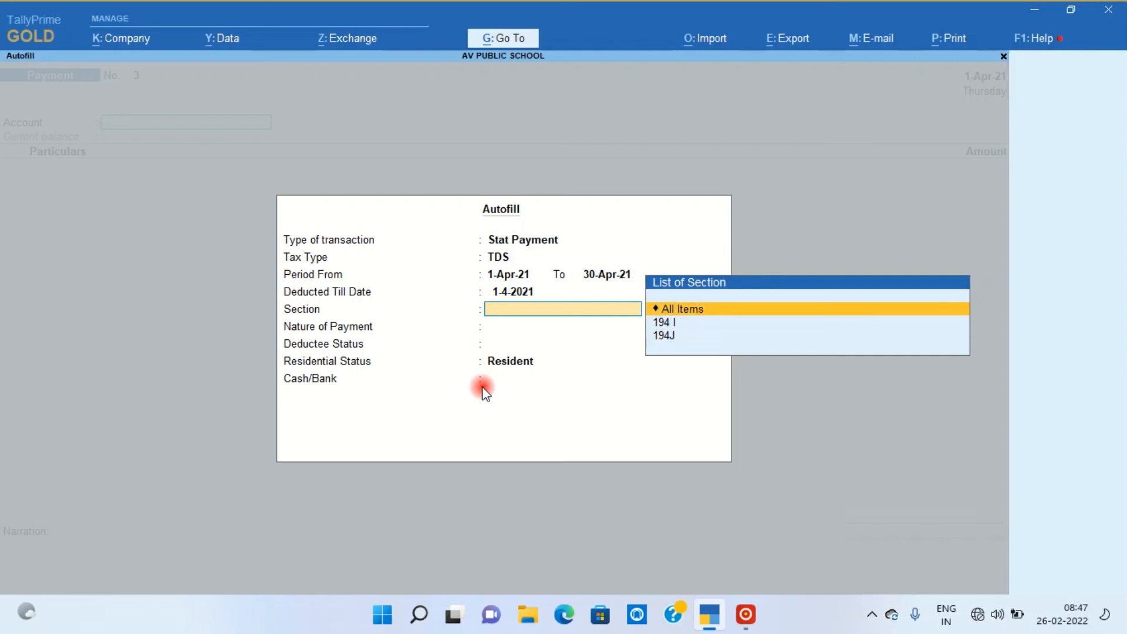
key(Return)
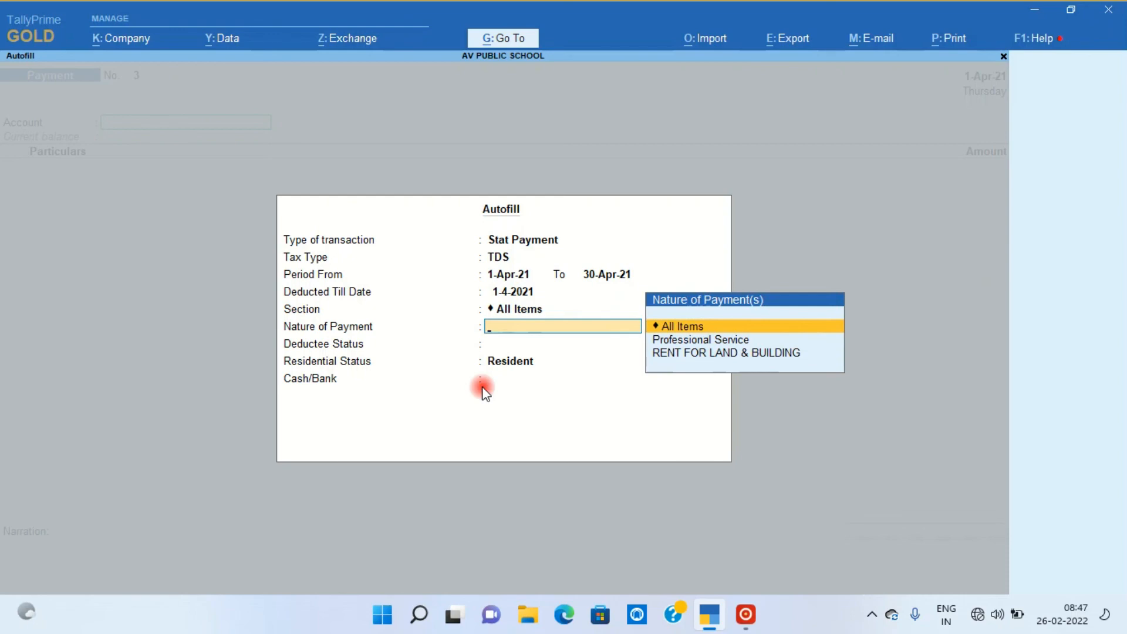
key(Down)
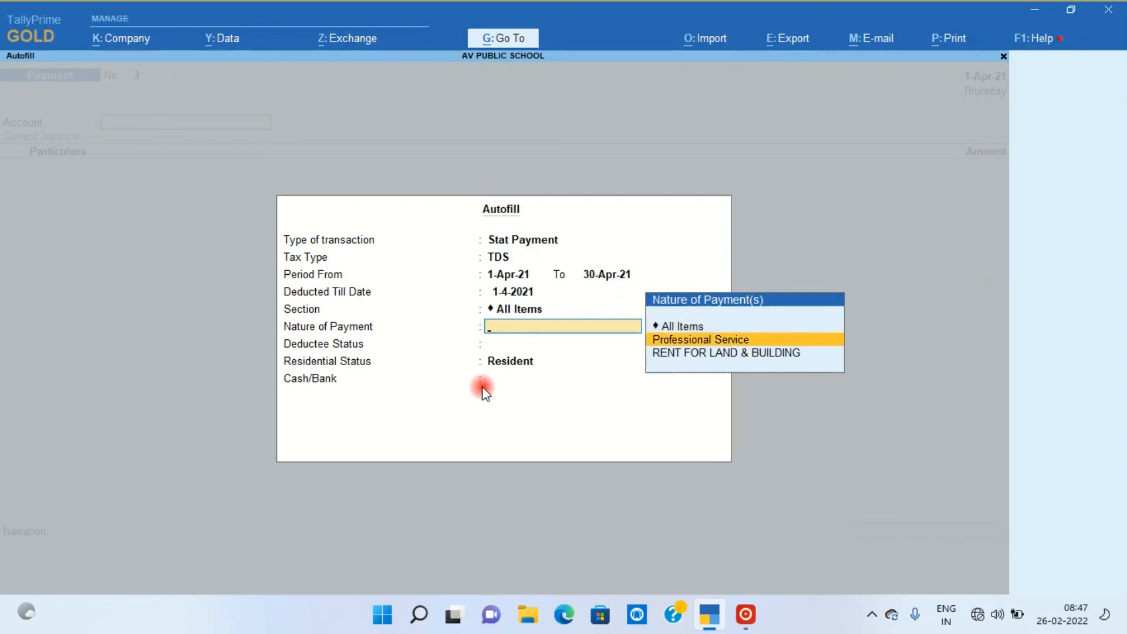
key(Return)
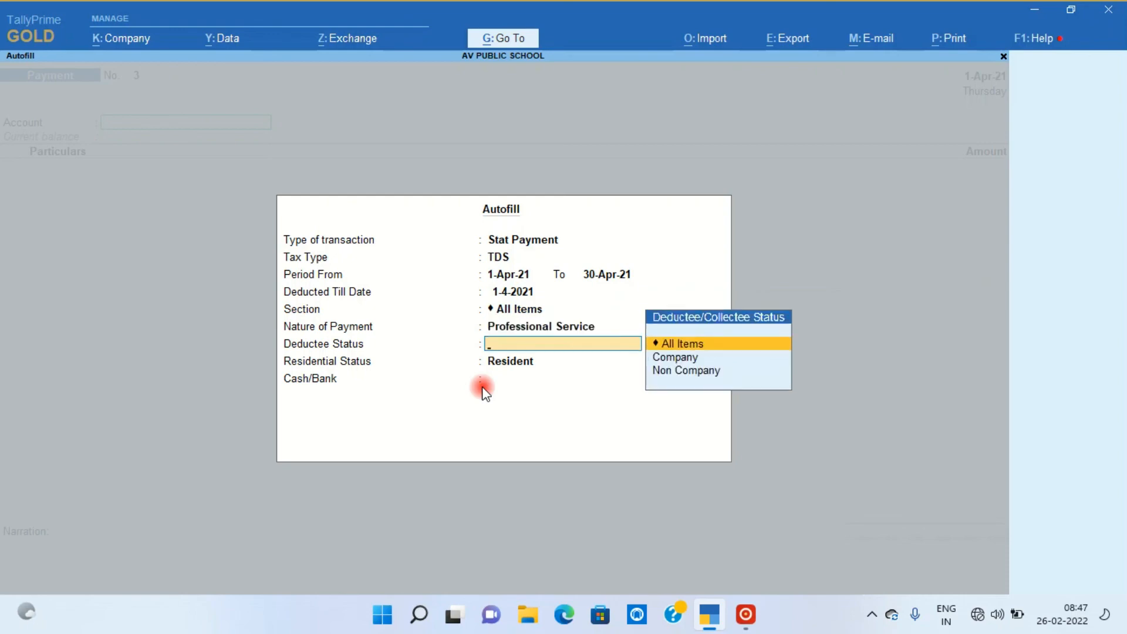
key(BackSpace)
key(Up)
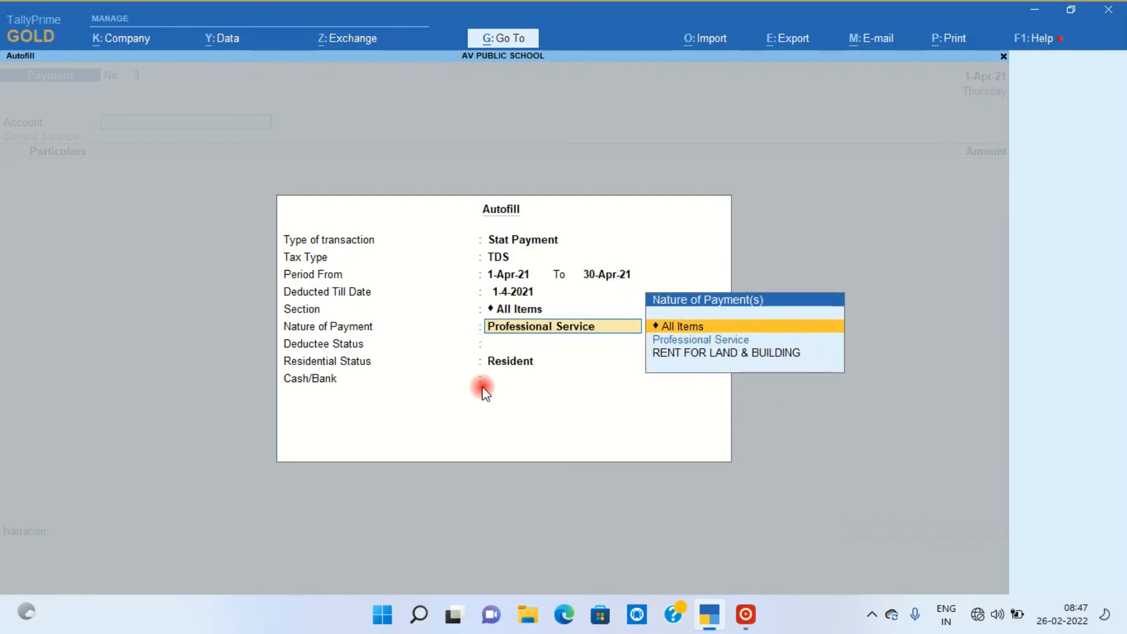
key(Return)
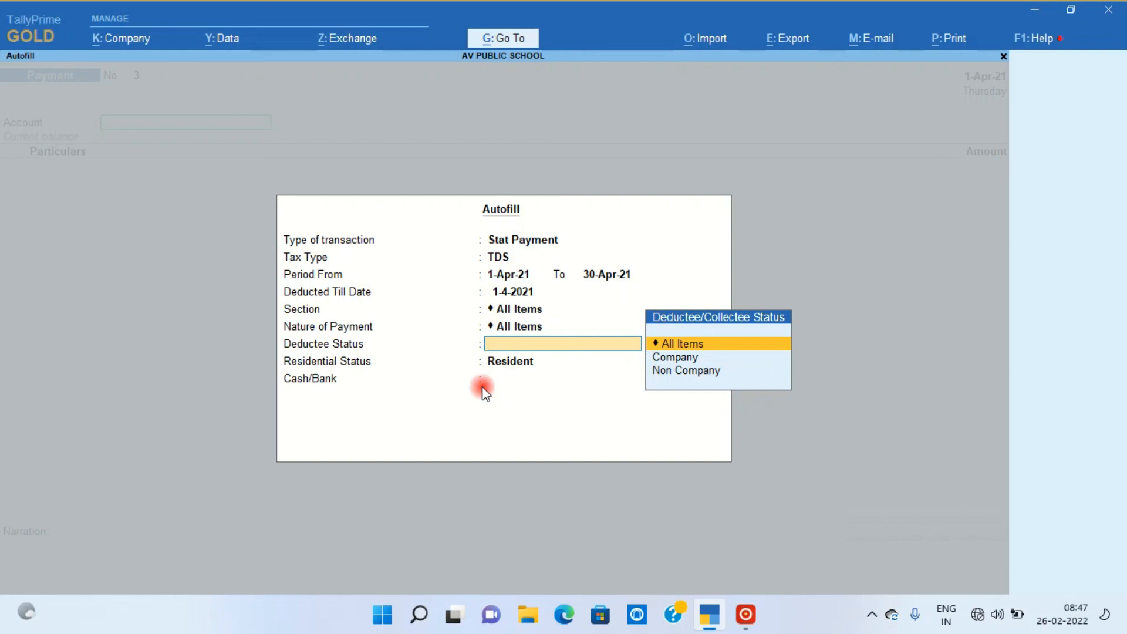
Step: Set deductee status to All Items and residential status to Resident, and fill the TDS payment from the Cash ledger
key(Return)
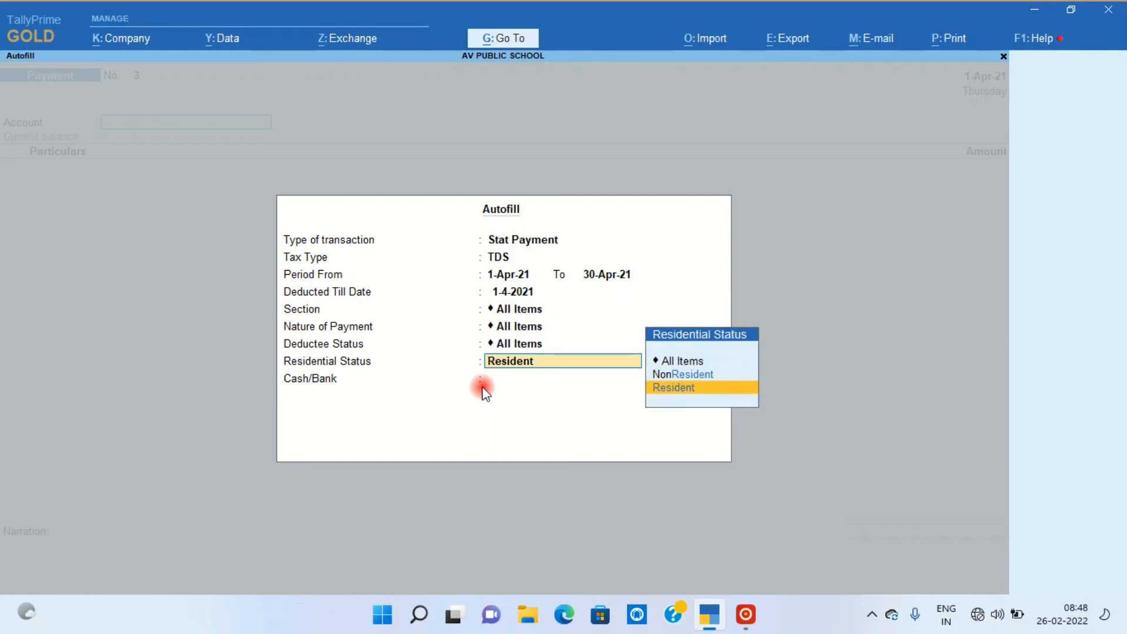
key(Return)
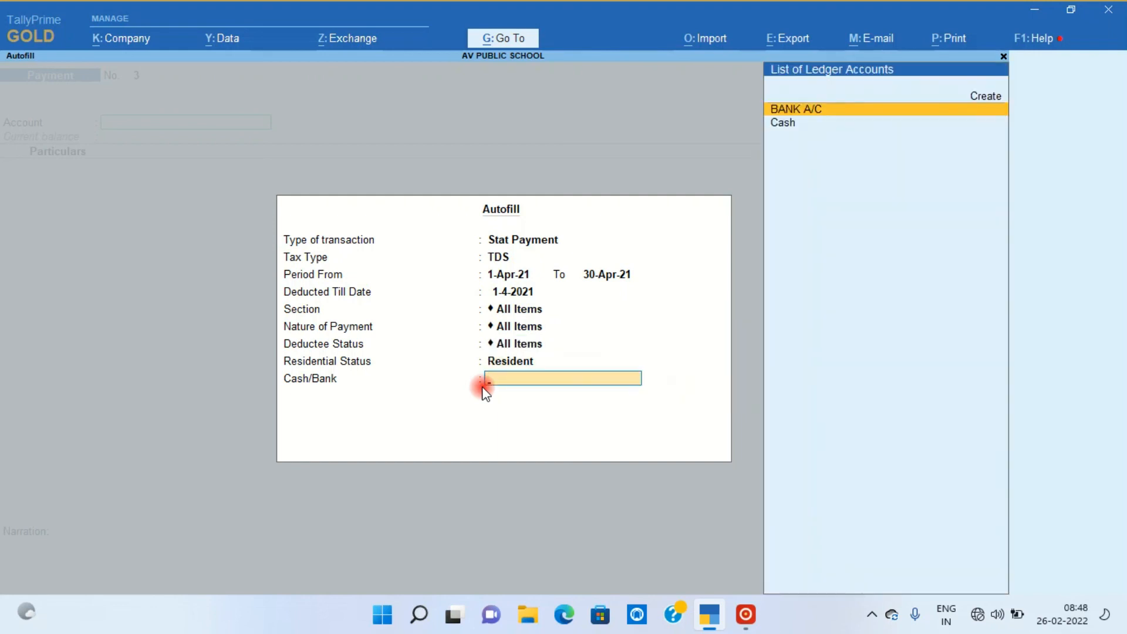
key(Down)
key(Return)
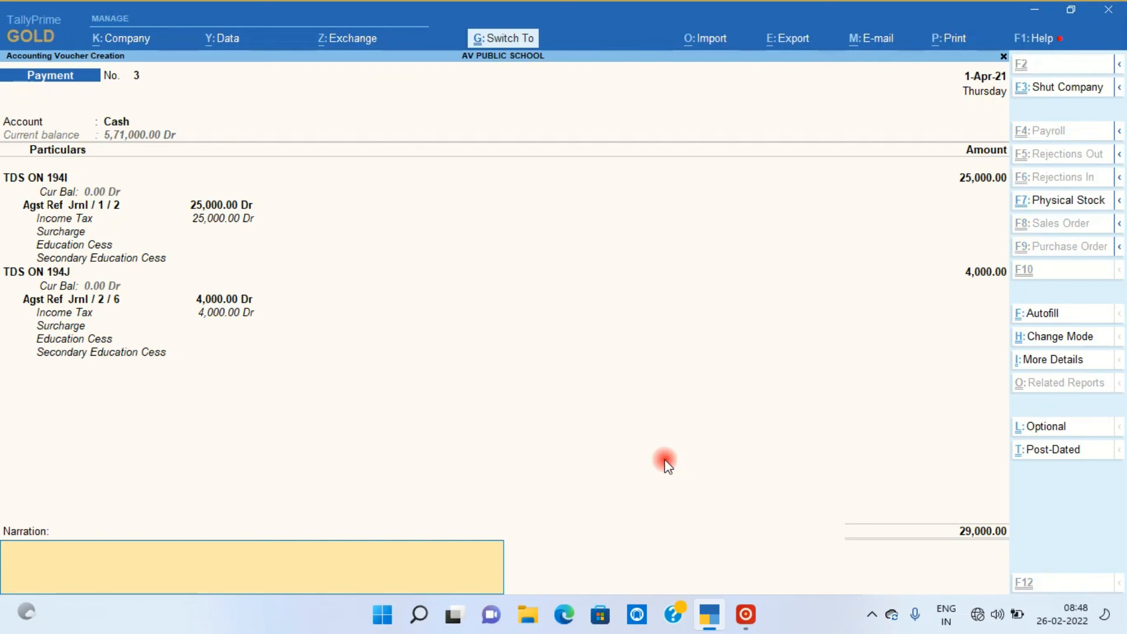
Step: Preview the TDS payment voucher as a TDS challan at a readable size
key(ctrl+p)
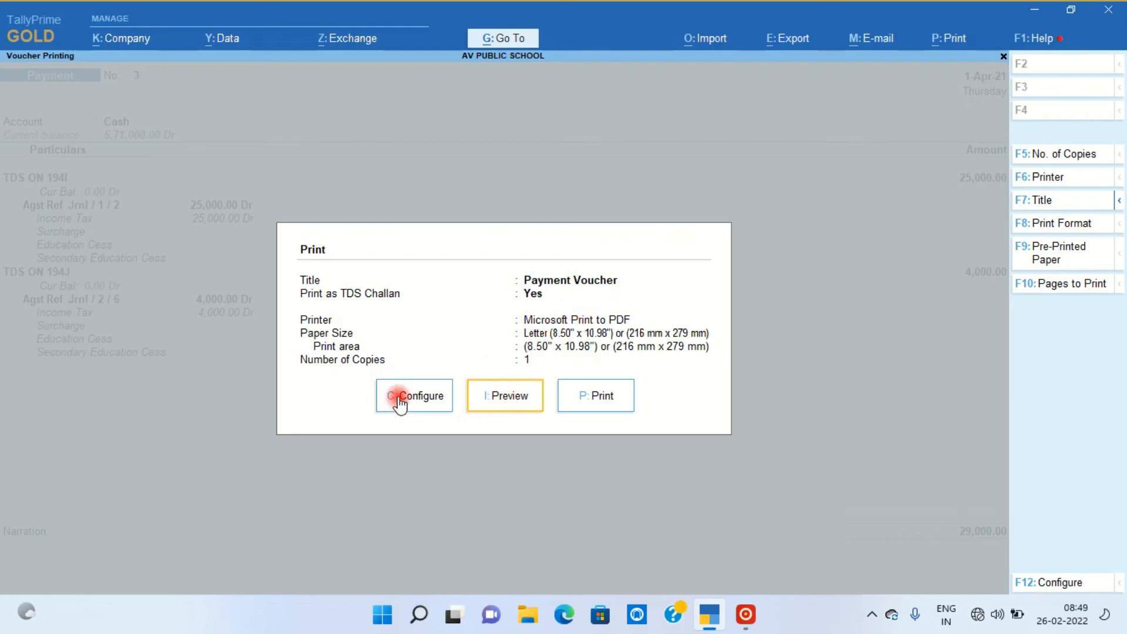
click(514, 395)
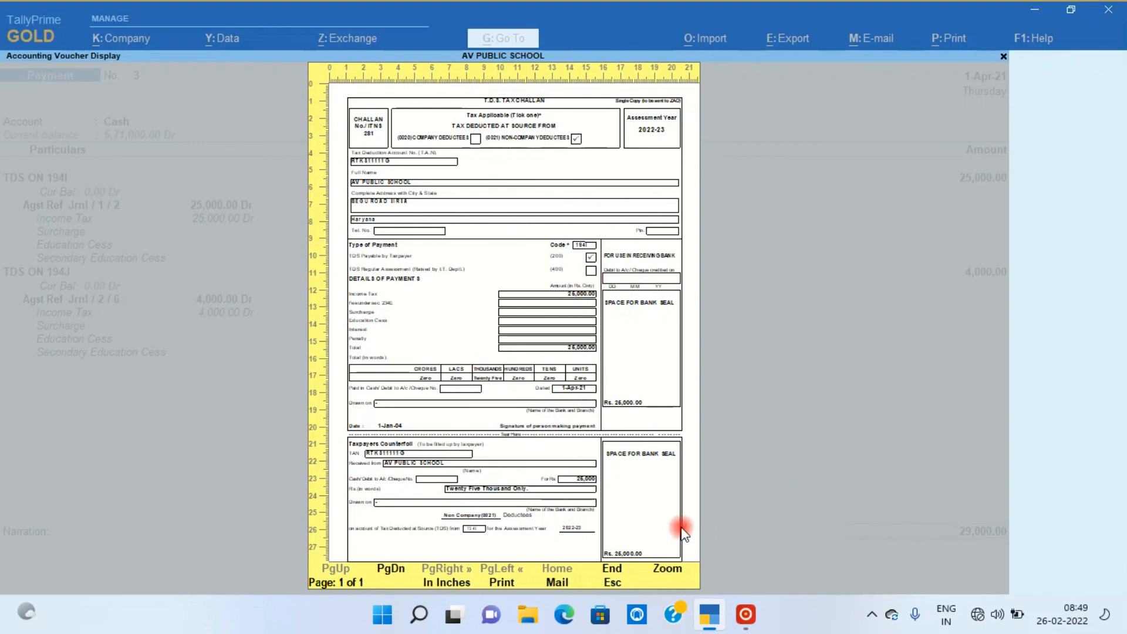
click(665, 569)
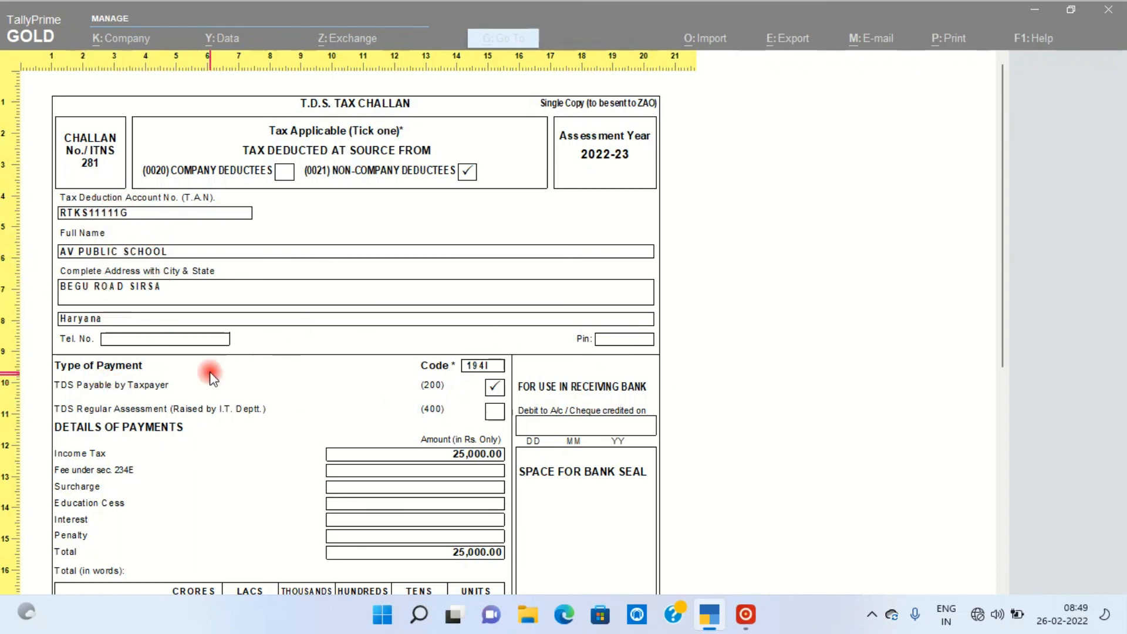
Step: Examine the section code, payment details and taxpayer counterfoil on the 194I and 194J challans, and close the preview
scroll(318, 404, down, 5)
scroll(318, 405, up, 5)
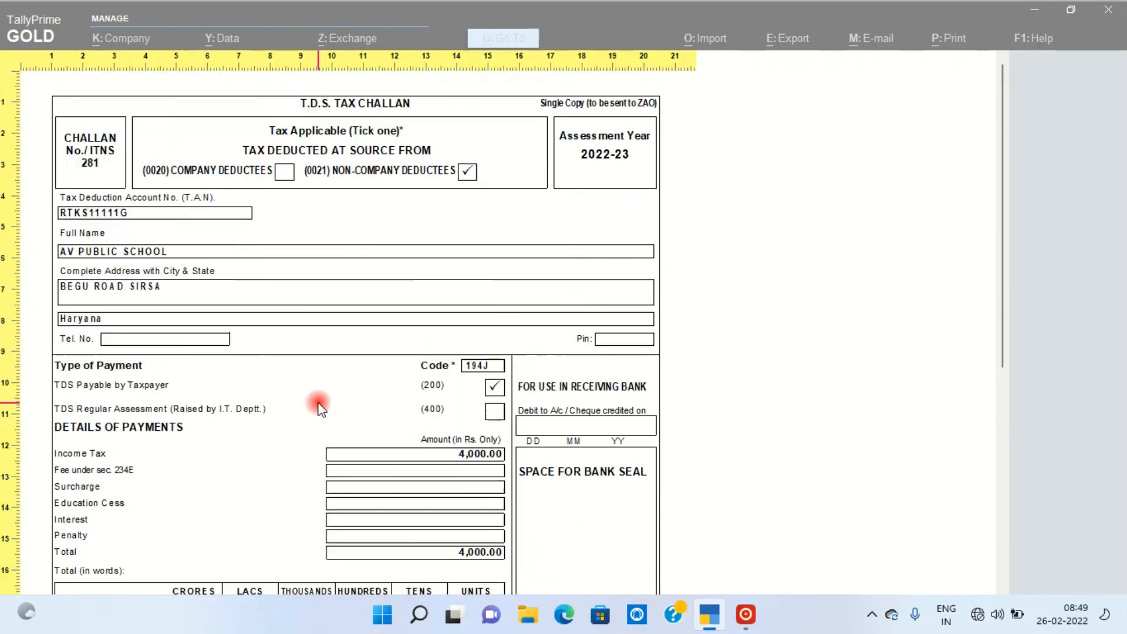
scroll(318, 405, down, 2)
scroll(318, 405, up, 2)
scroll(320, 407, down, 5)
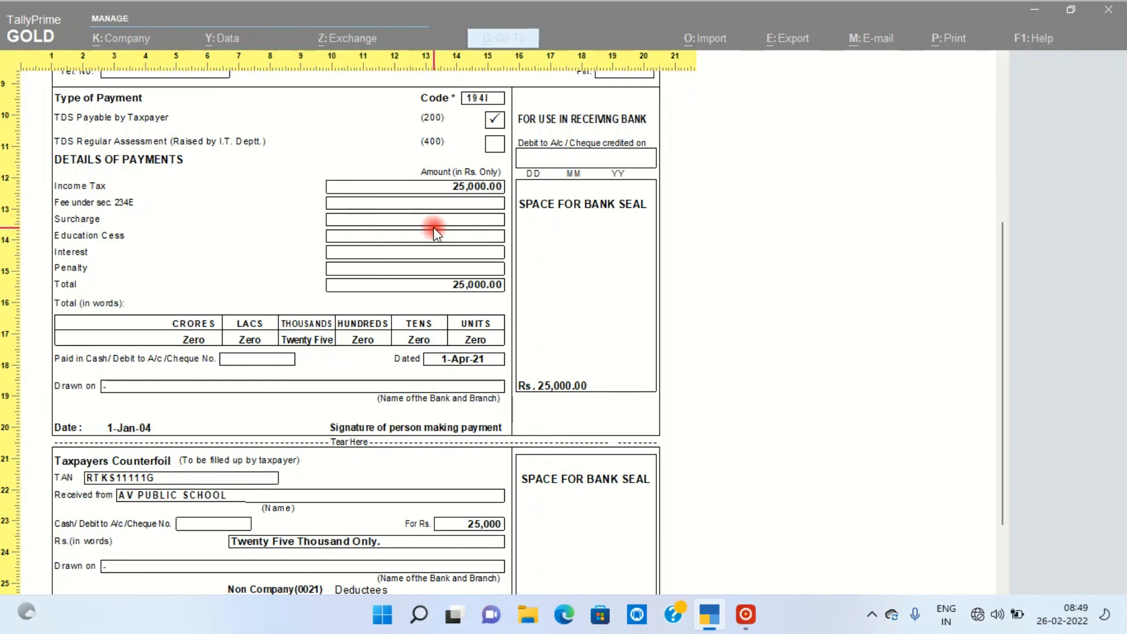
scroll(434, 230, up, 5)
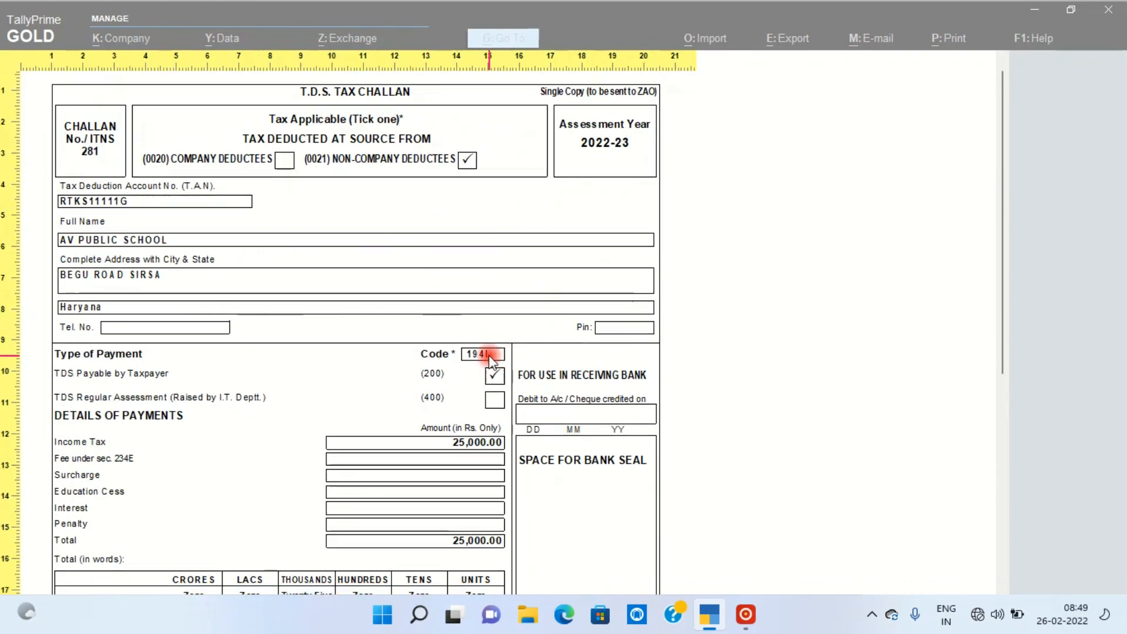
scroll(435, 455, down, 10)
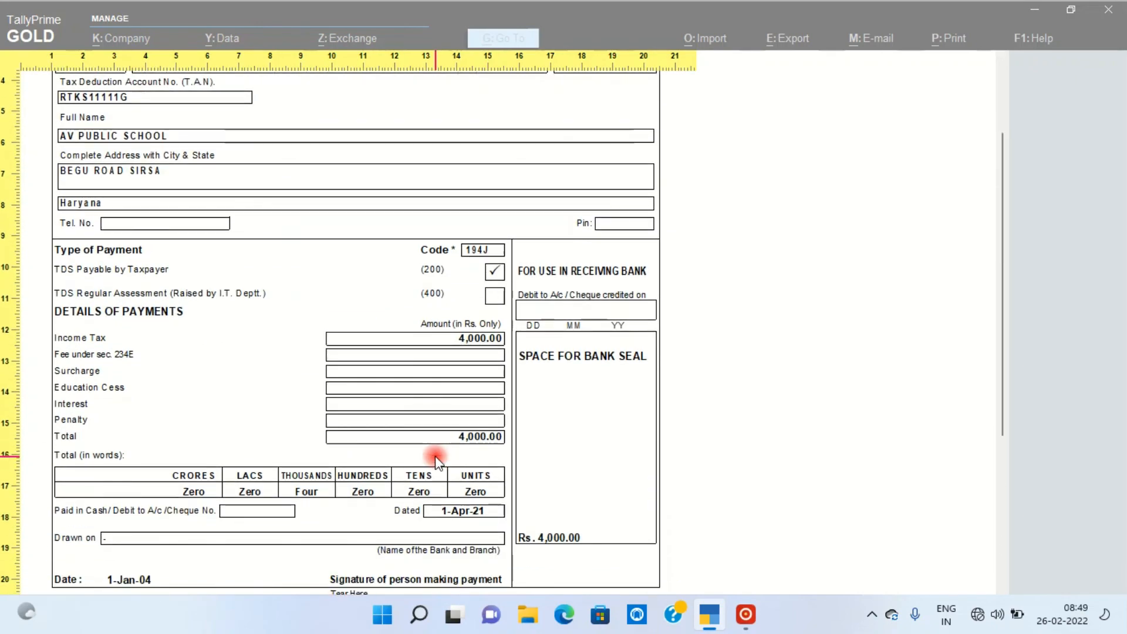
scroll(435, 461, down, 2)
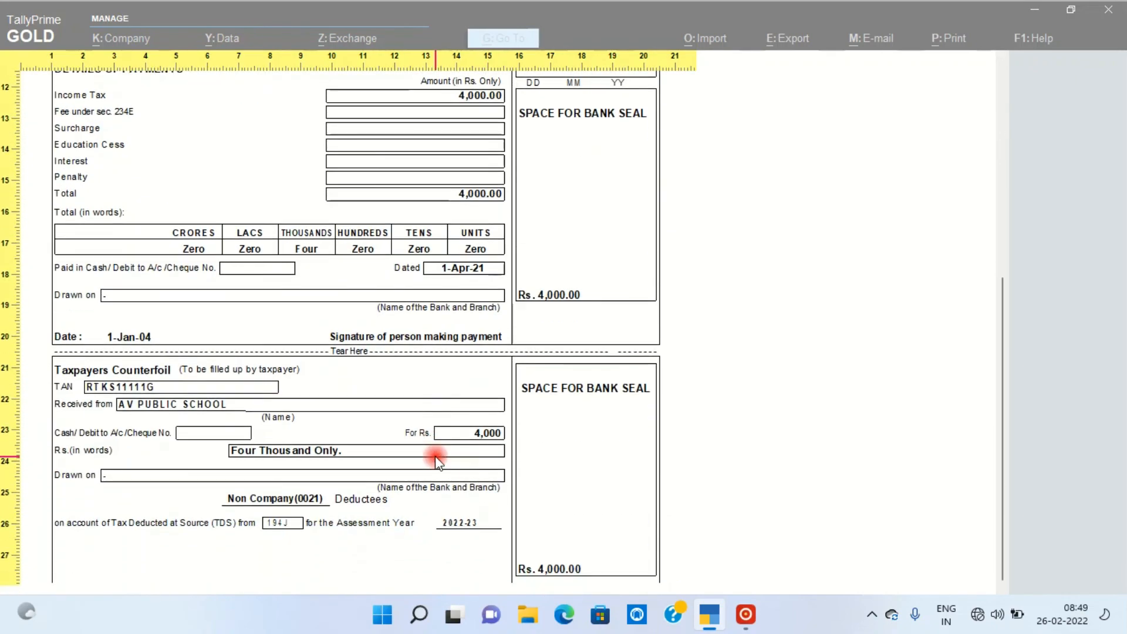
scroll(435, 461, up, 12)
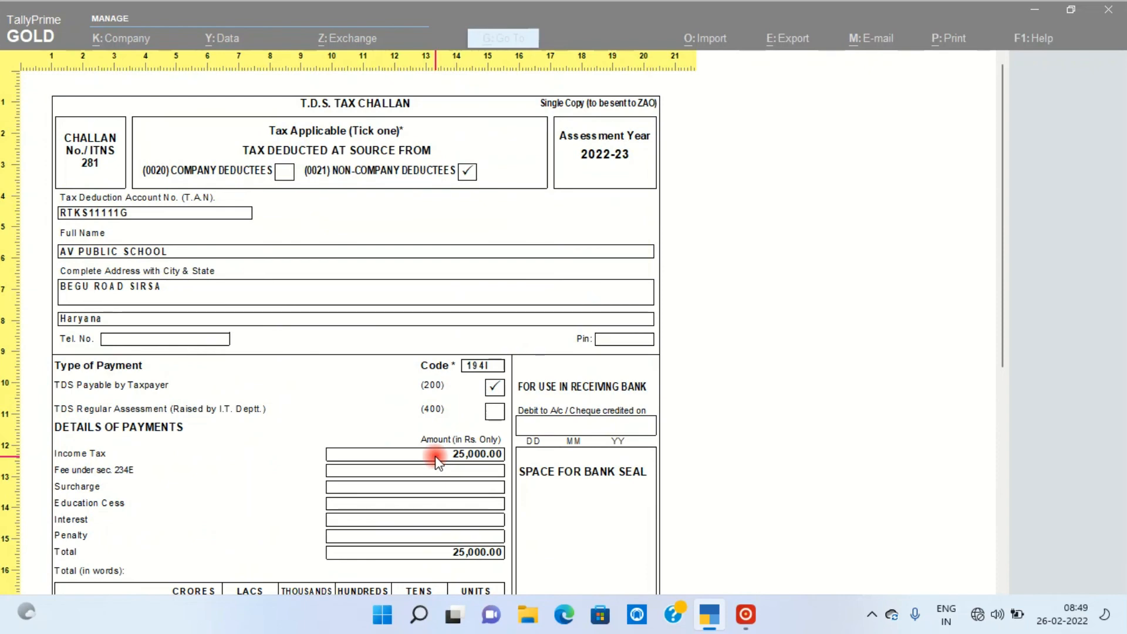
click(435, 461)
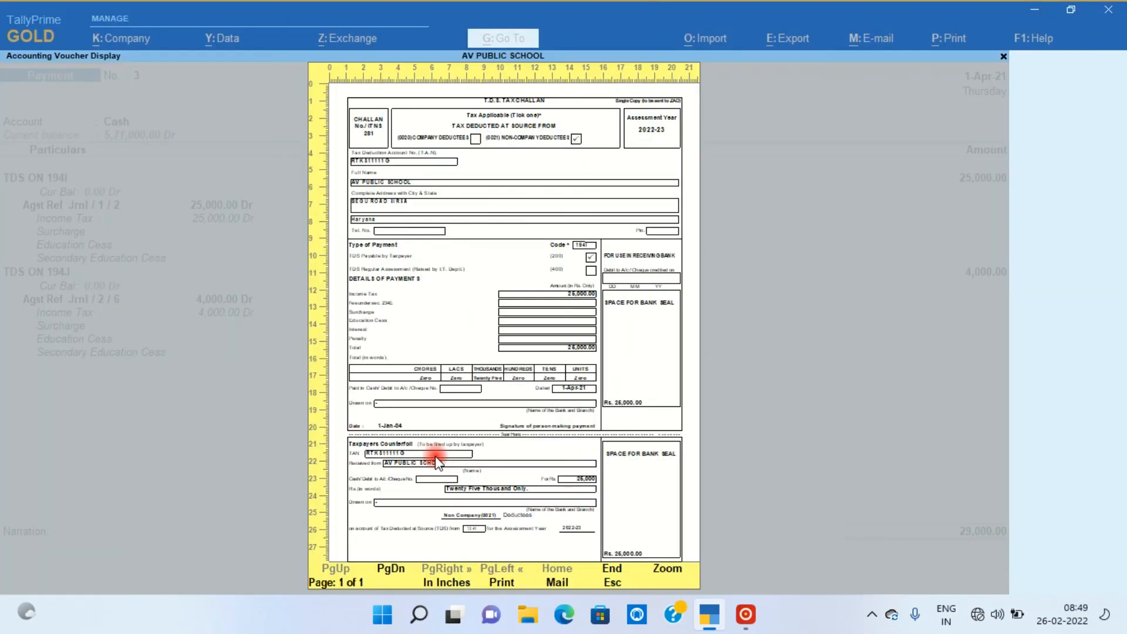
key(Escape)
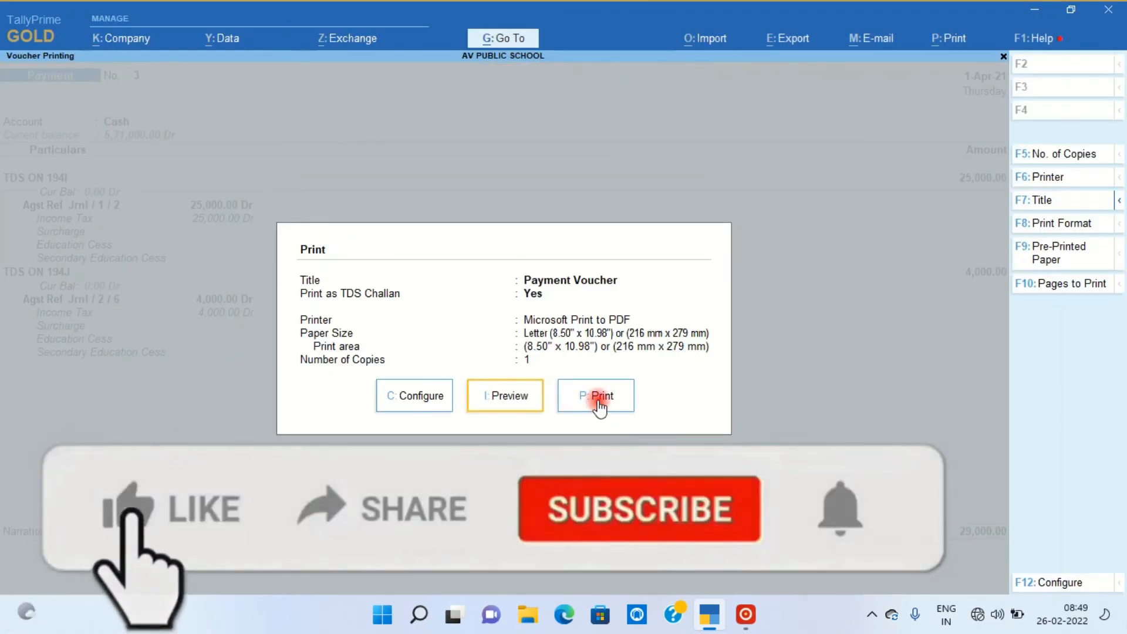
Step: Print the TDS challan to a PDF named TDS CHALLAN on the Desktop, and accept the payment voucher without a narration
click(597, 396)
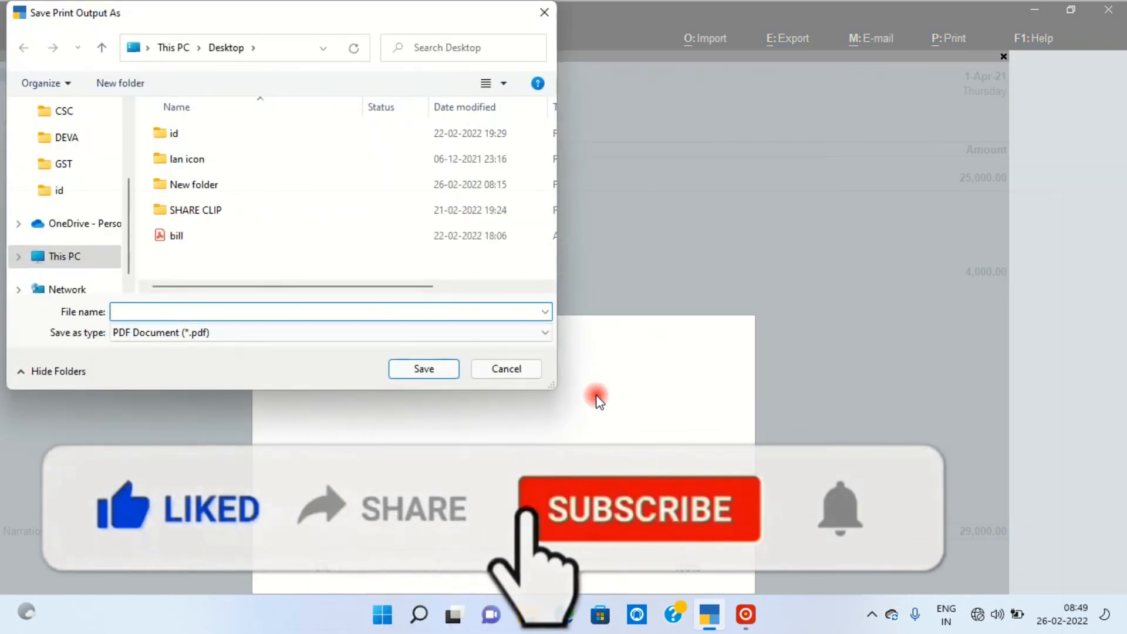
text(TD)
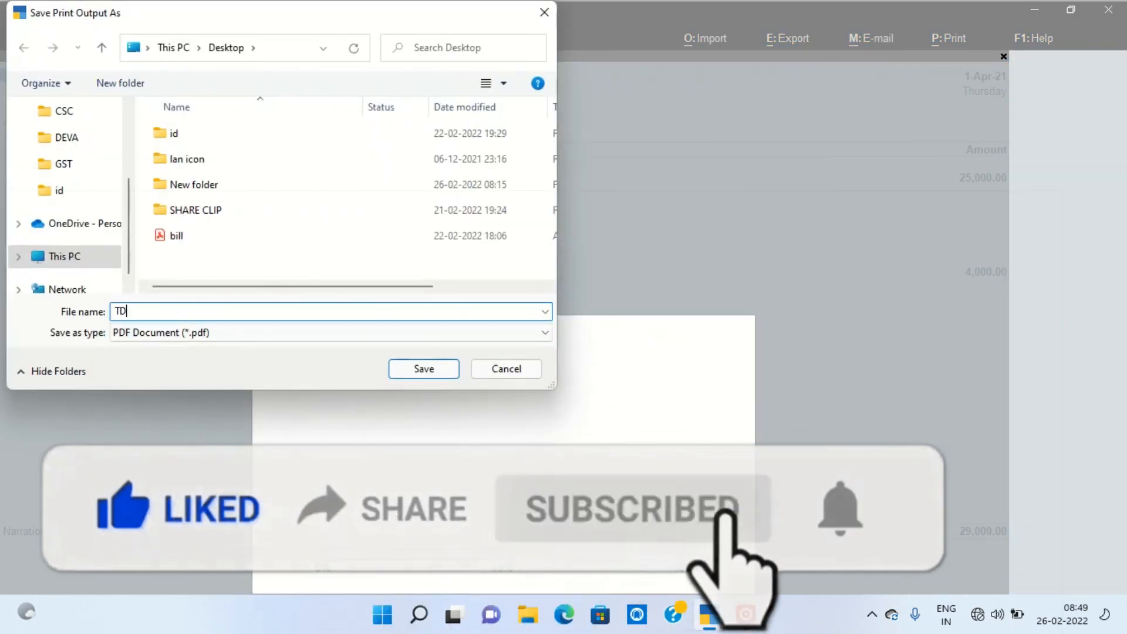
text(S CHAL)
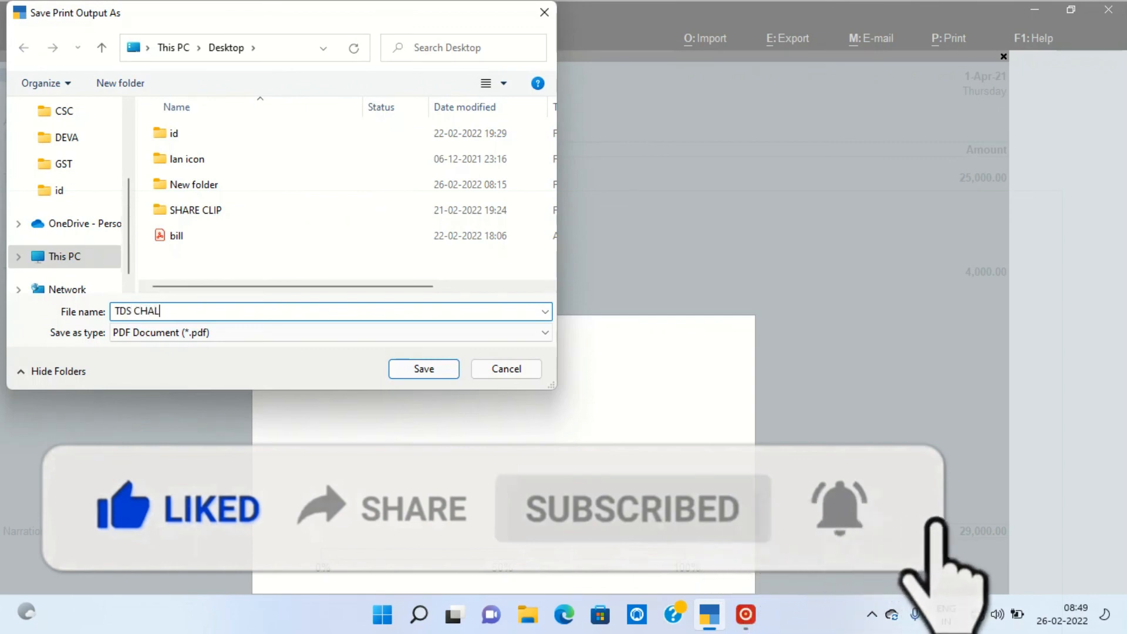
text(LAN)
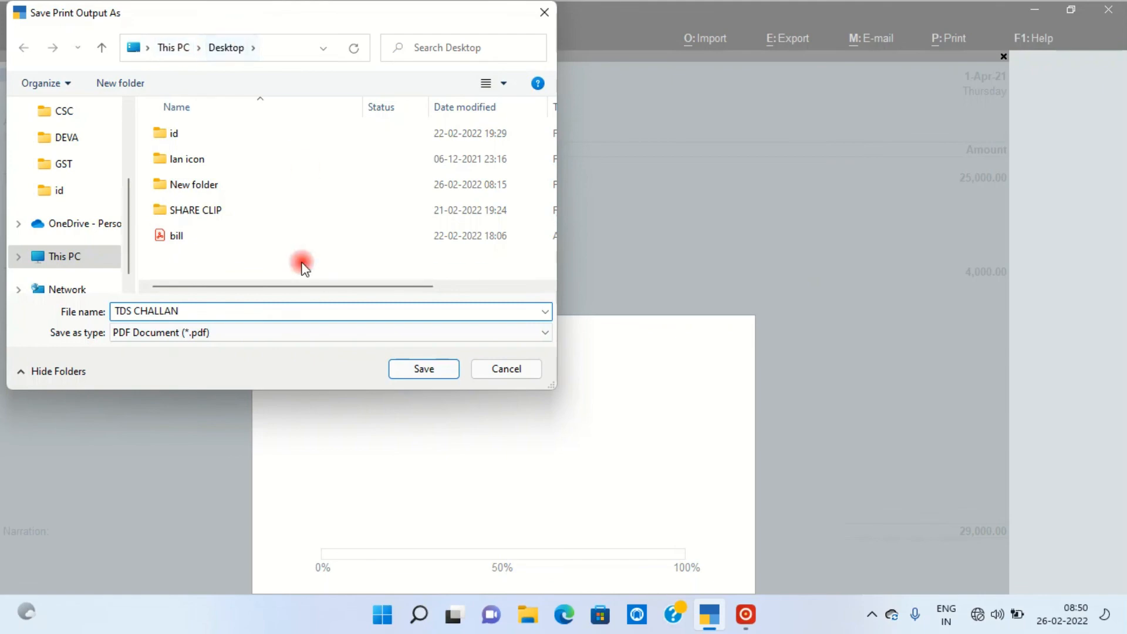
click(417, 368)
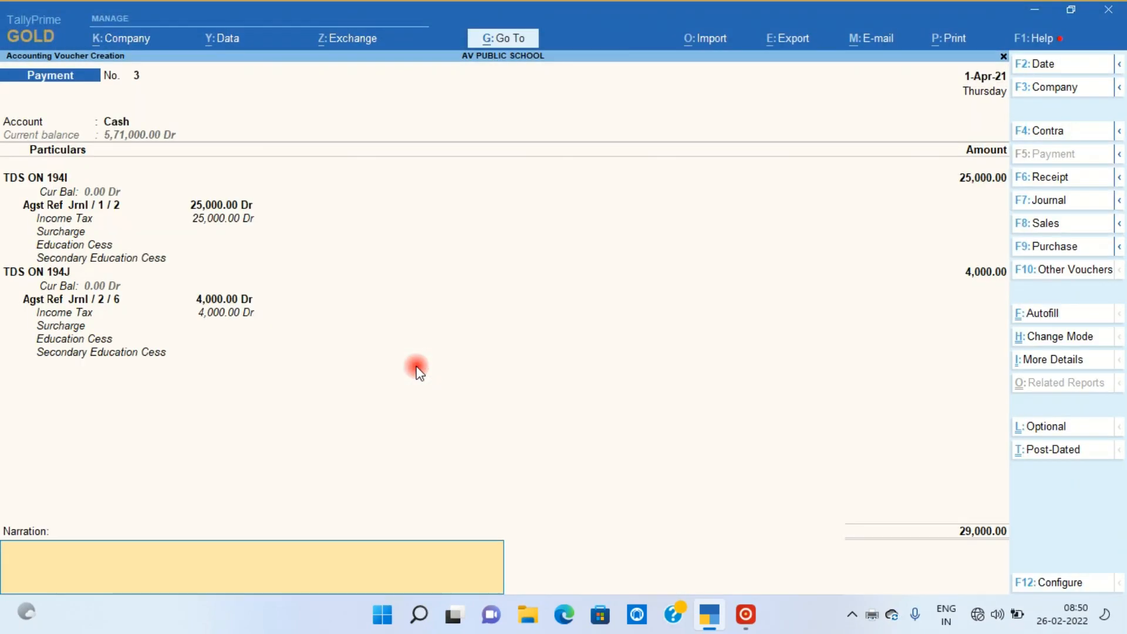
key(Return)
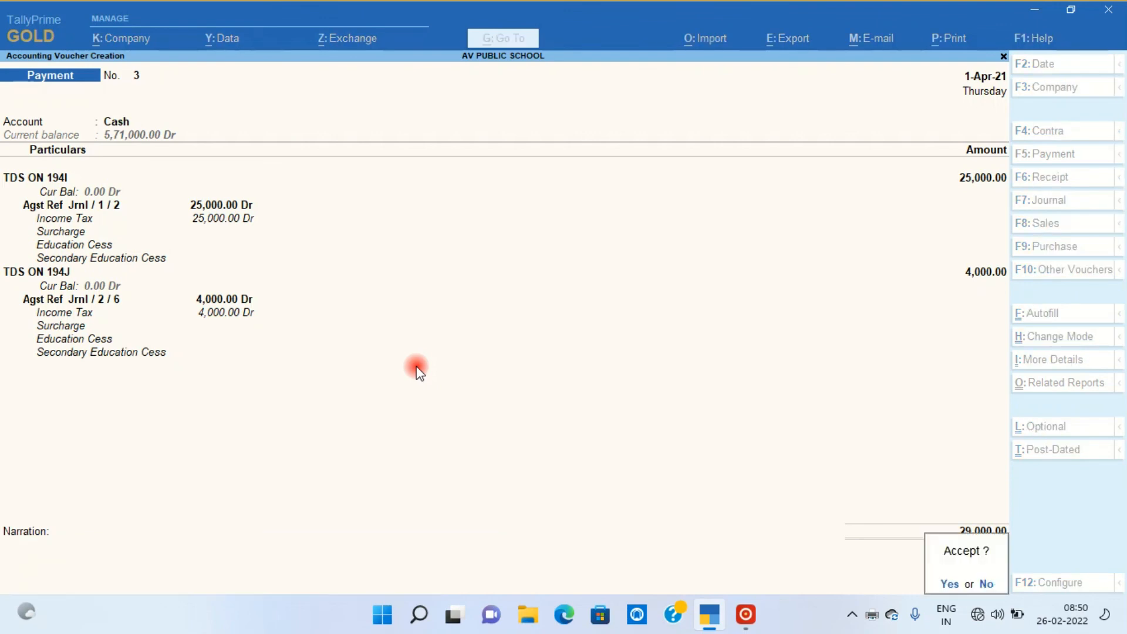
key(Return)
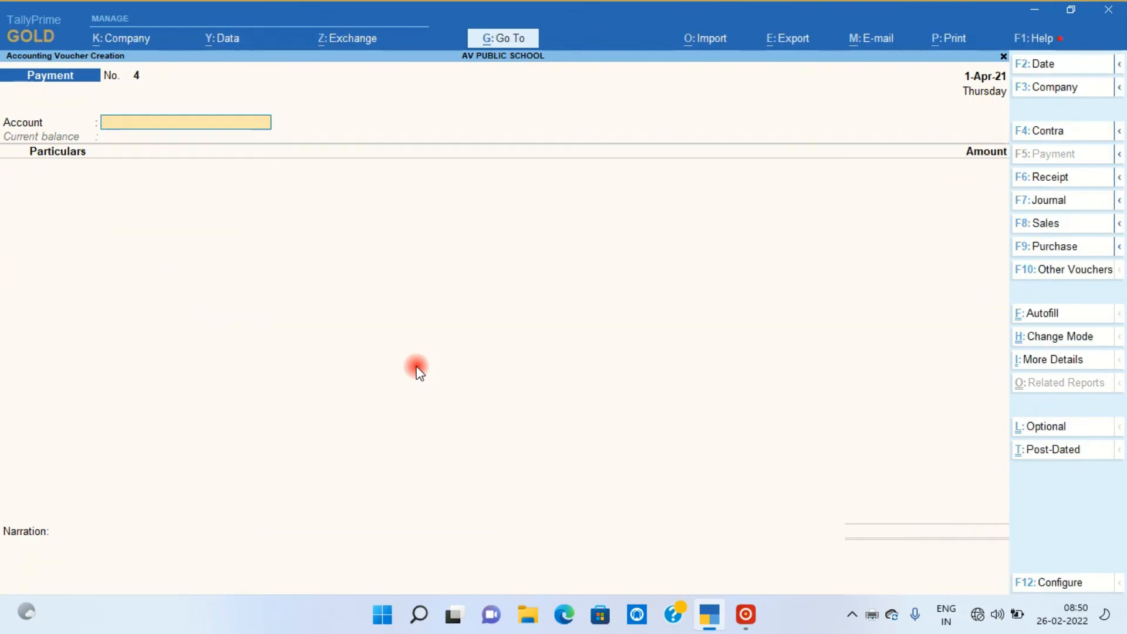
Step: Switch to the desktop, refresh it, and open the TDS CHALLAN PDF in Adobe Acrobat Reader to review its 194I and 194J pages
click(1037, 10)
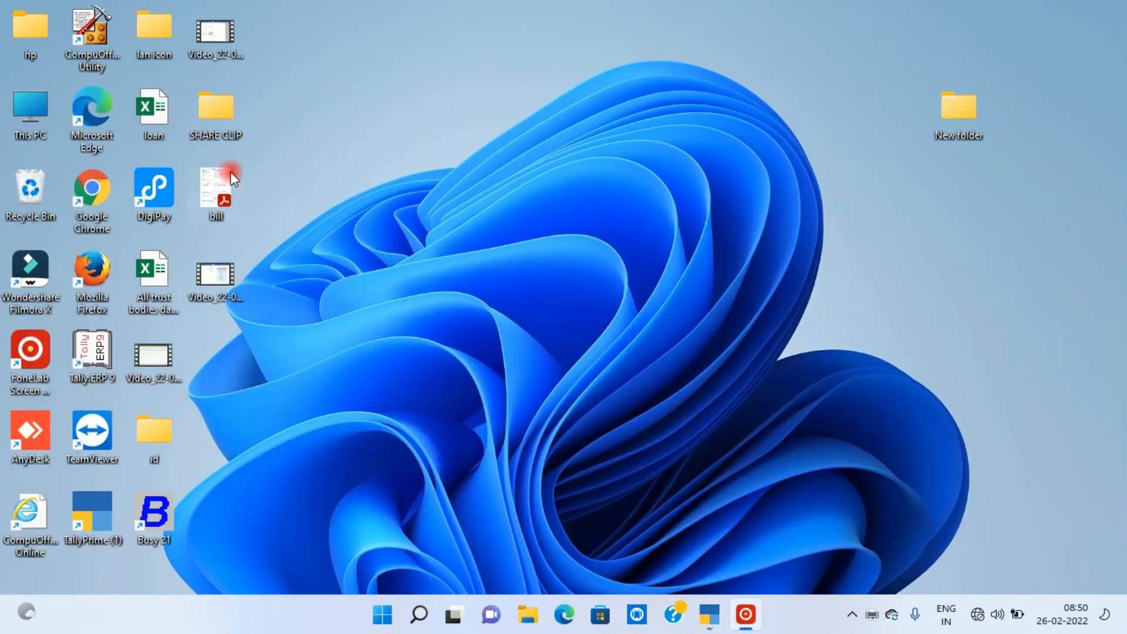
right_click(376, 400)
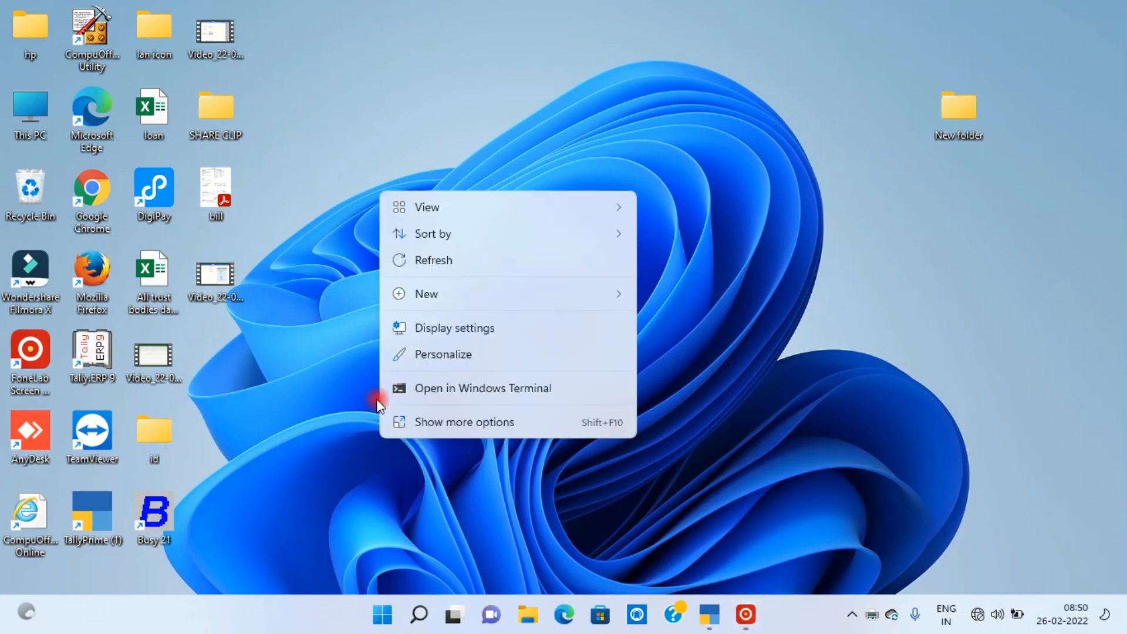
click(441, 264)
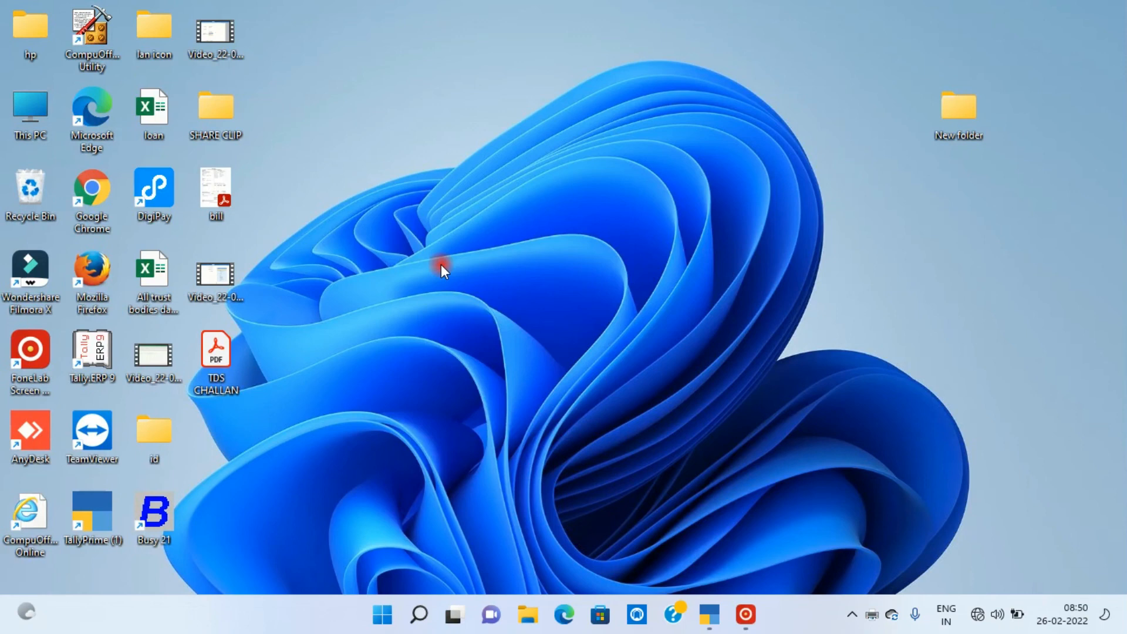
double_click(227, 355)
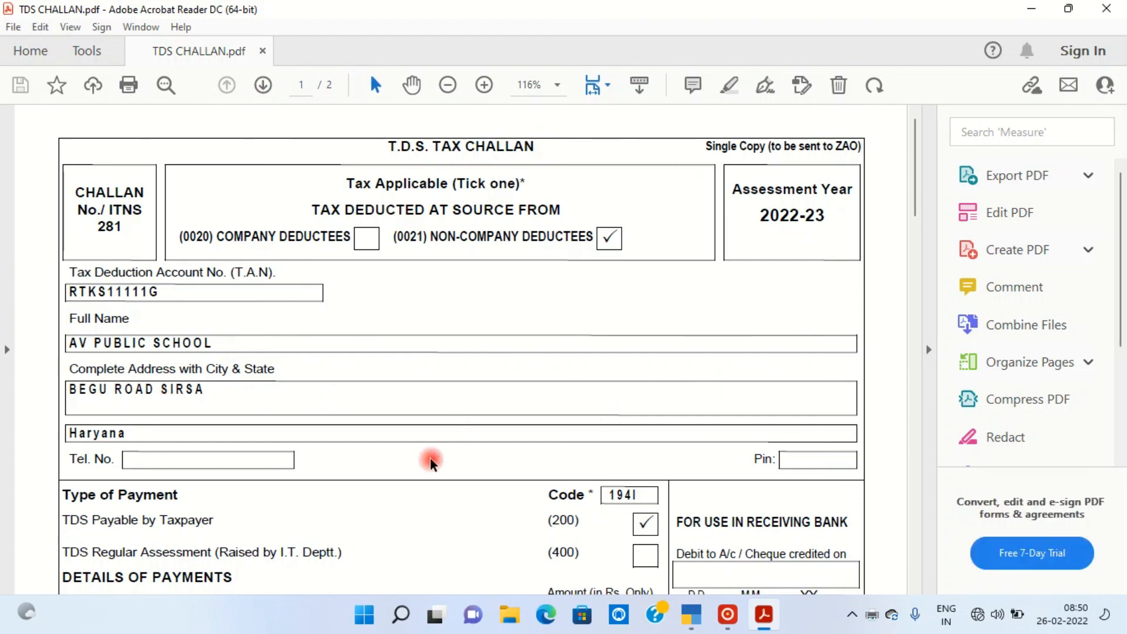
scroll(428, 460, down, 2)
scroll(573, 470, down, 2)
scroll(574, 472, down, 5)
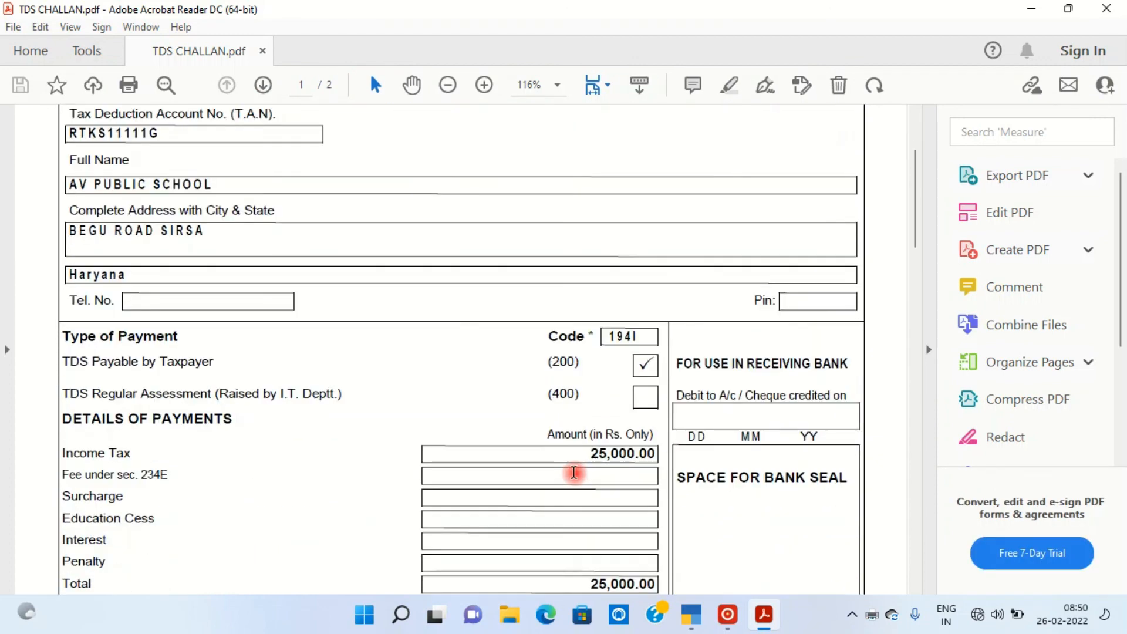
scroll(574, 477, down, 12)
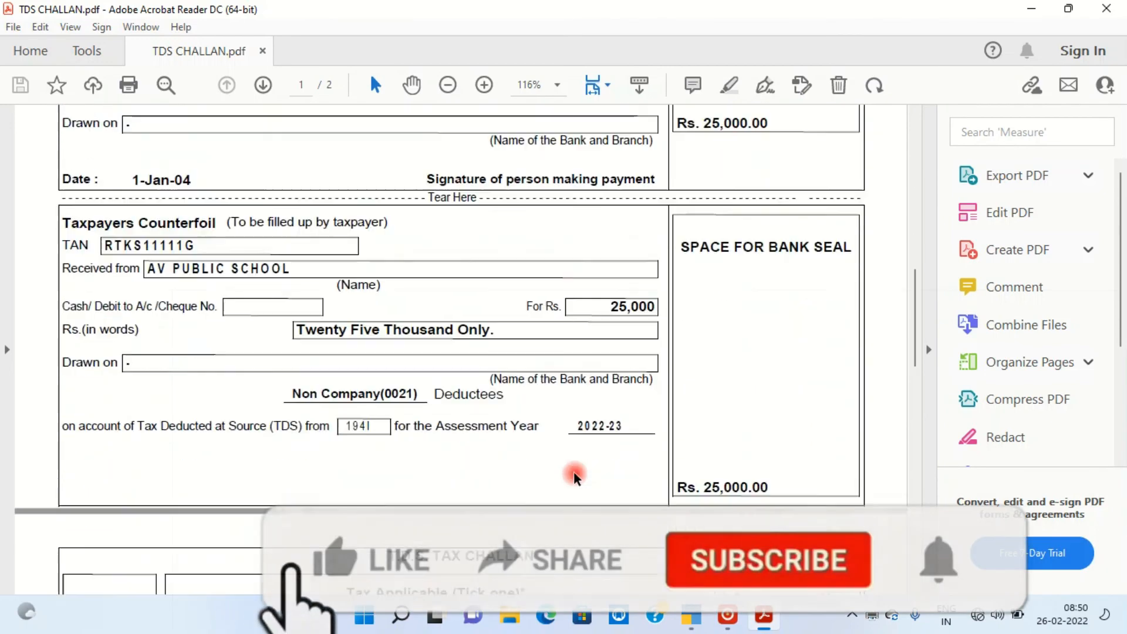
scroll(574, 475, down, 2)
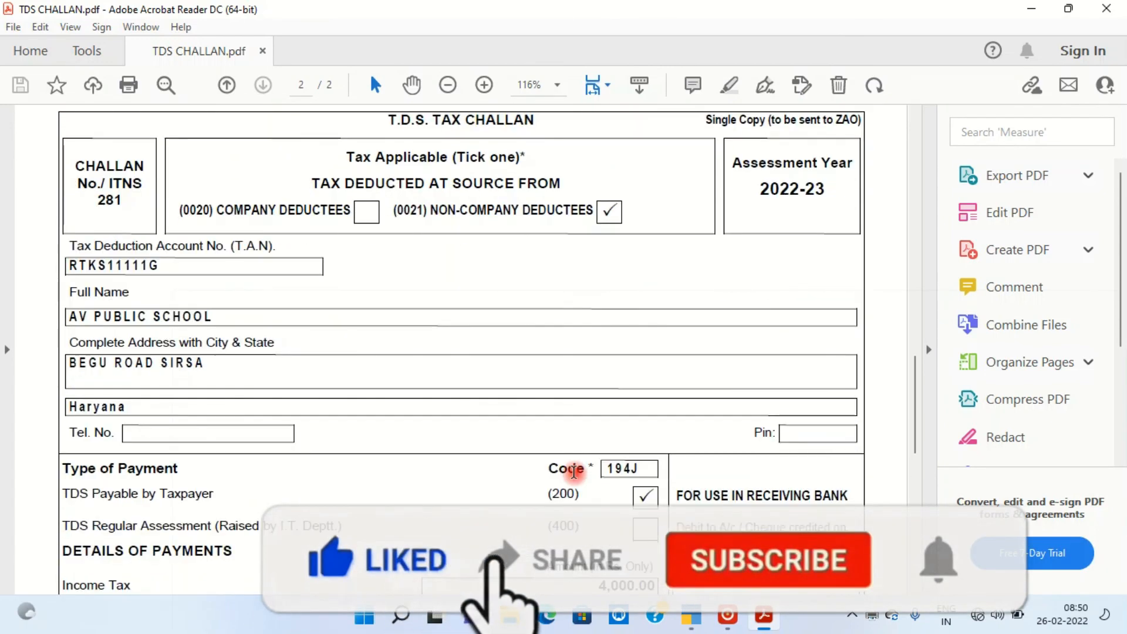
scroll(574, 473, down, 10)
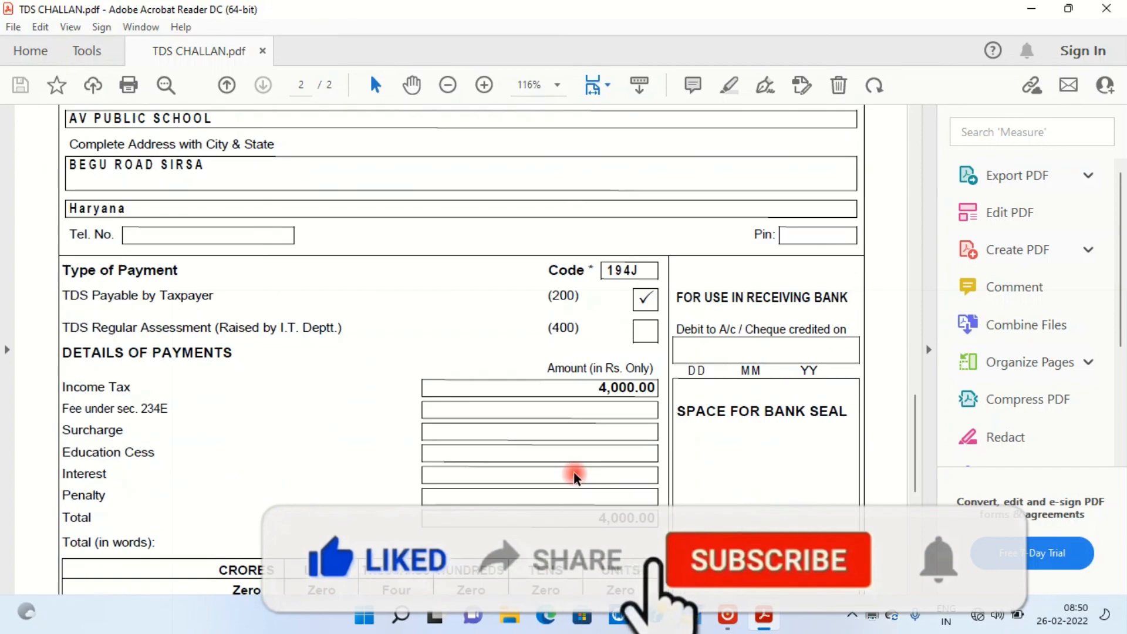